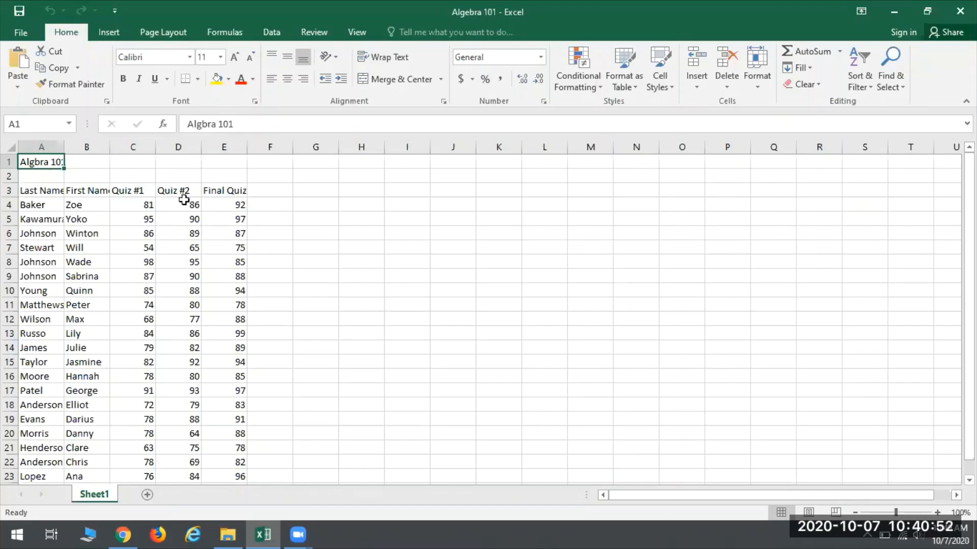
# Step: Examine the extent of the grade sheet across its columns and down to its last student row
pyautogui.click(178, 233)
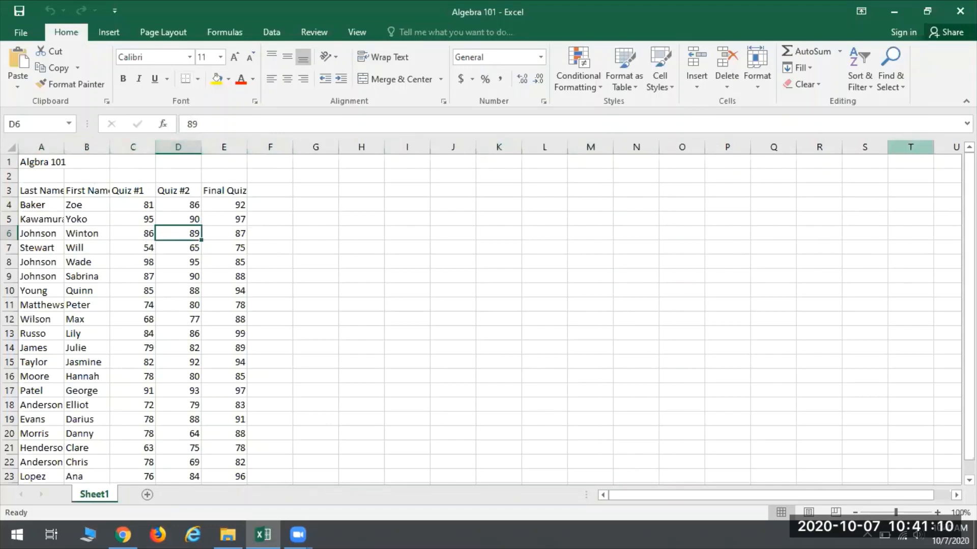
pyautogui.hscroll(5, 486, 315)
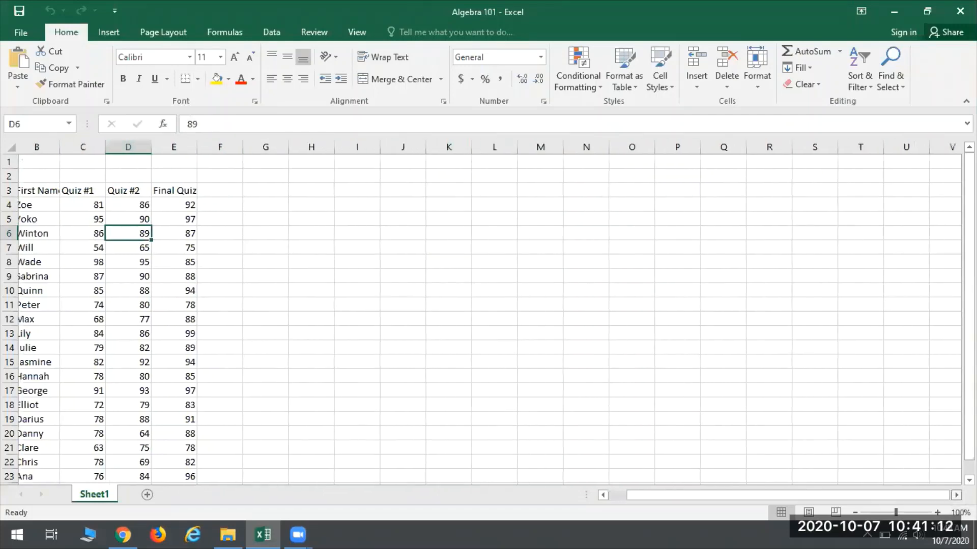
pyautogui.hscroll(1, 879, 318)
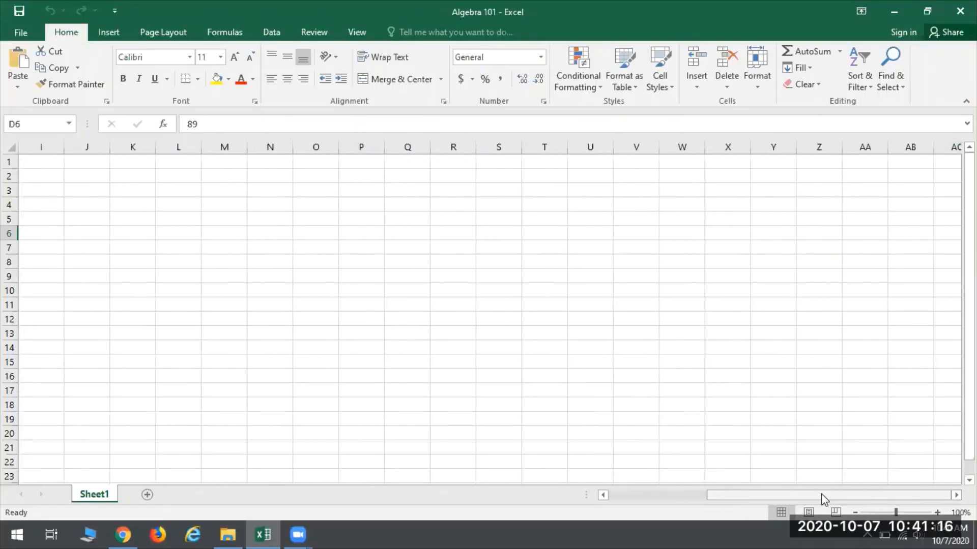
pyautogui.moveTo(821, 494); pyautogui.dragTo(611, 489)
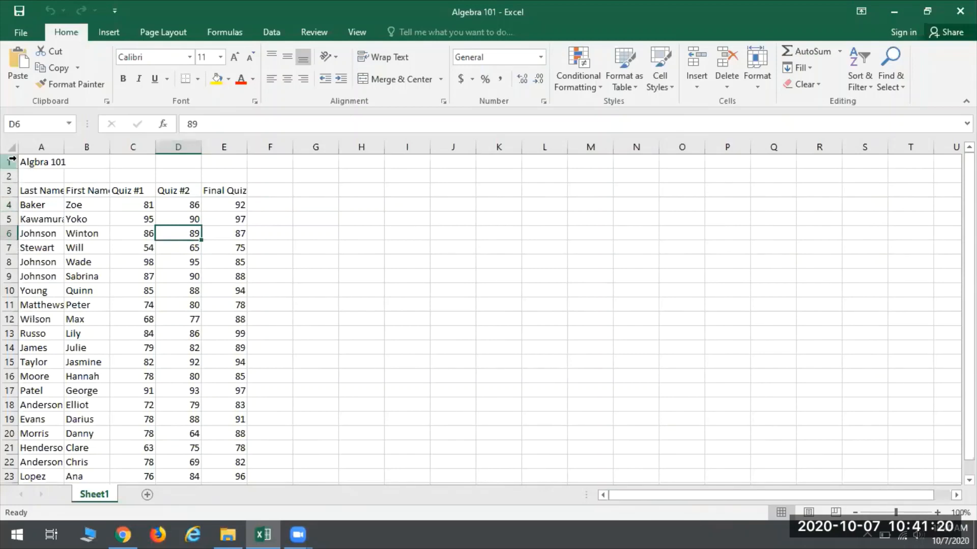
pyautogui.scroll(-3, 181, 285)
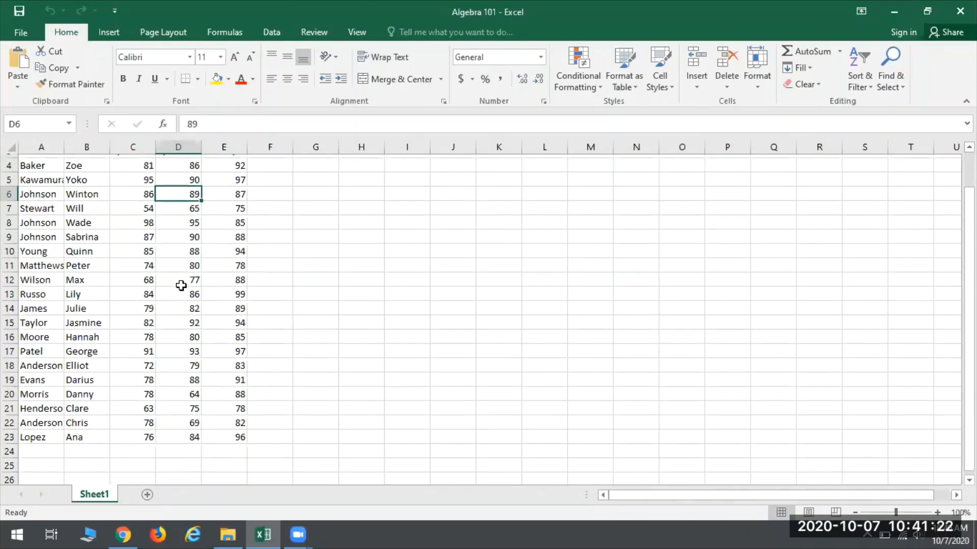
pyautogui.scroll(-7, 182, 285)
pyautogui.scroll(10, 72, 384)
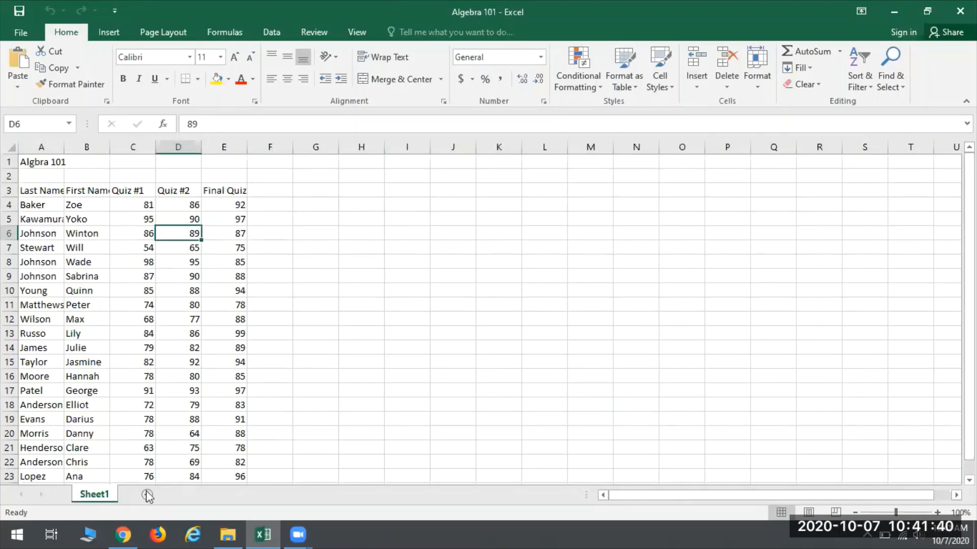
pyautogui.scroll(-1, 148, 494)
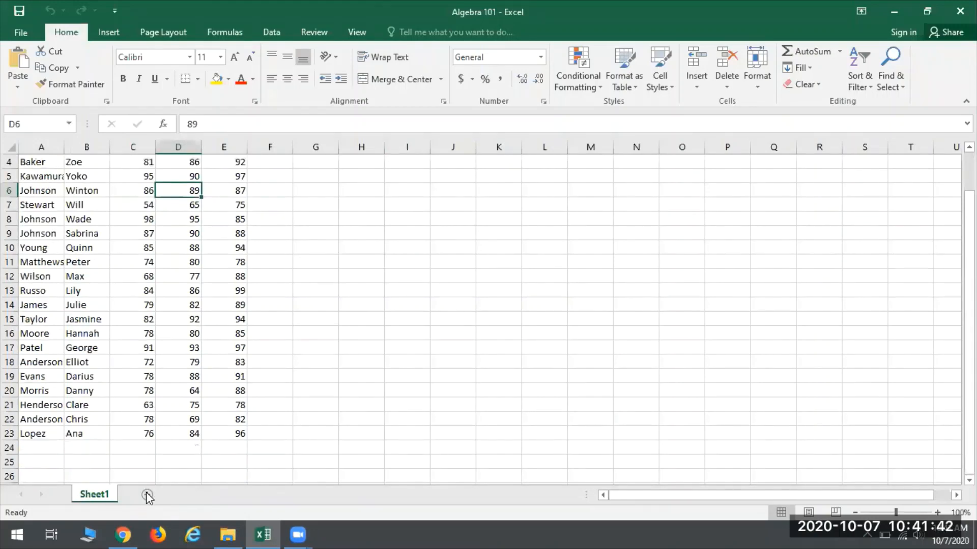
pyautogui.scroll(1, 184, 336)
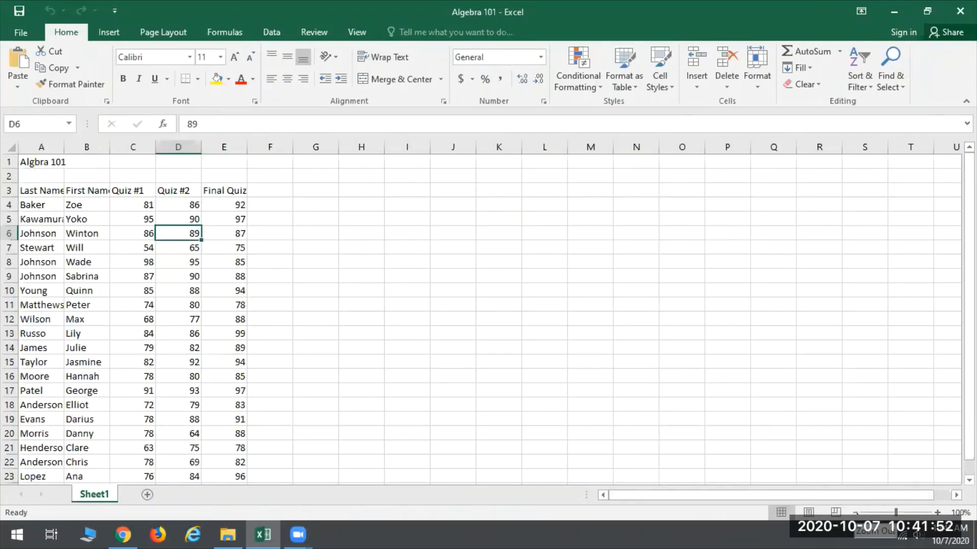
# Step: Zoom the worksheet out to see more cells, and return it to 100%
pyautogui.click(856, 512)
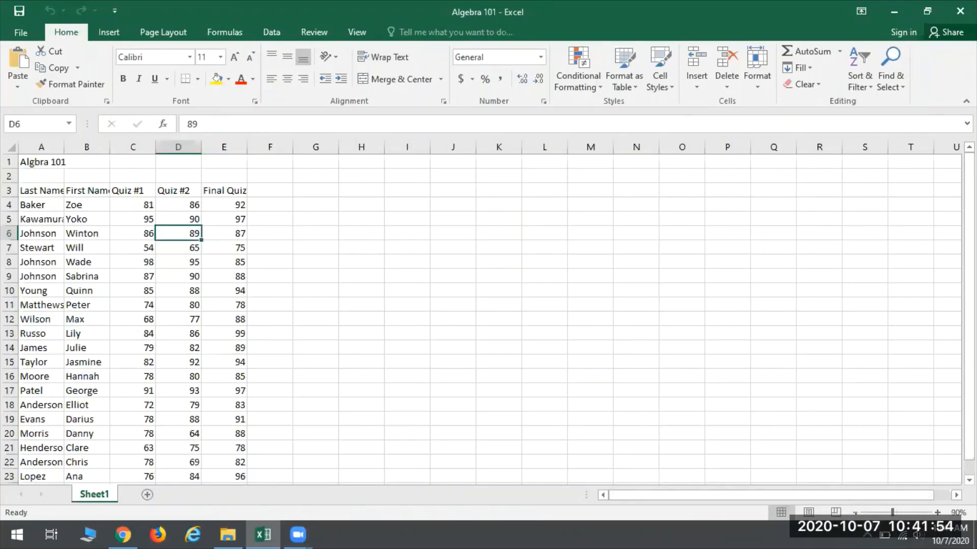
pyautogui.click(857, 513)
pyautogui.click(856, 512)
pyautogui.click(856, 512)
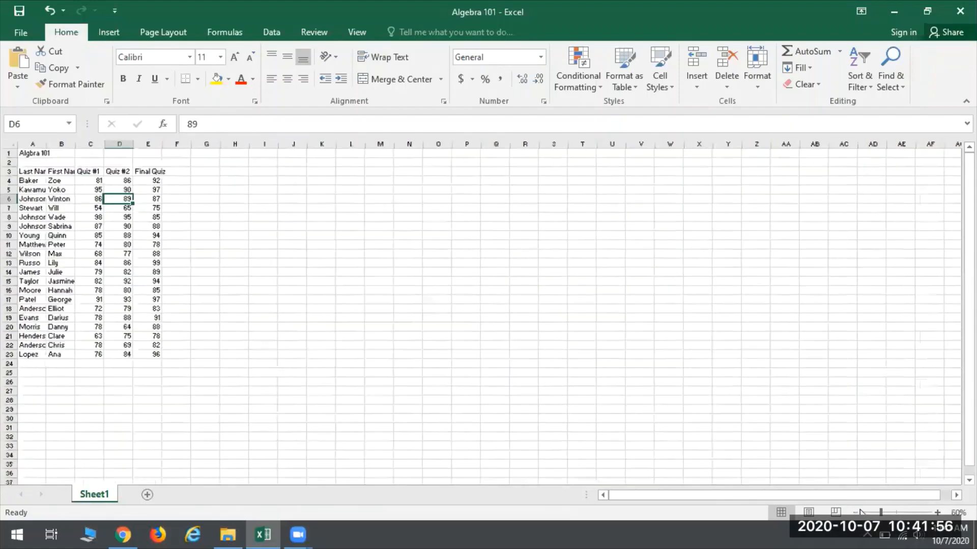
pyautogui.click(937, 513)
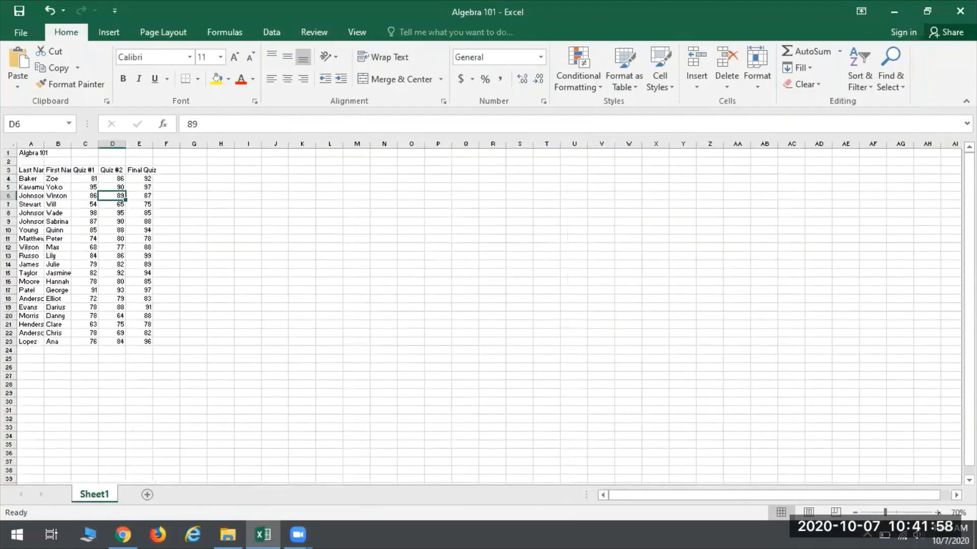
pyautogui.click(938, 512)
pyautogui.click(938, 513)
pyautogui.click(937, 513)
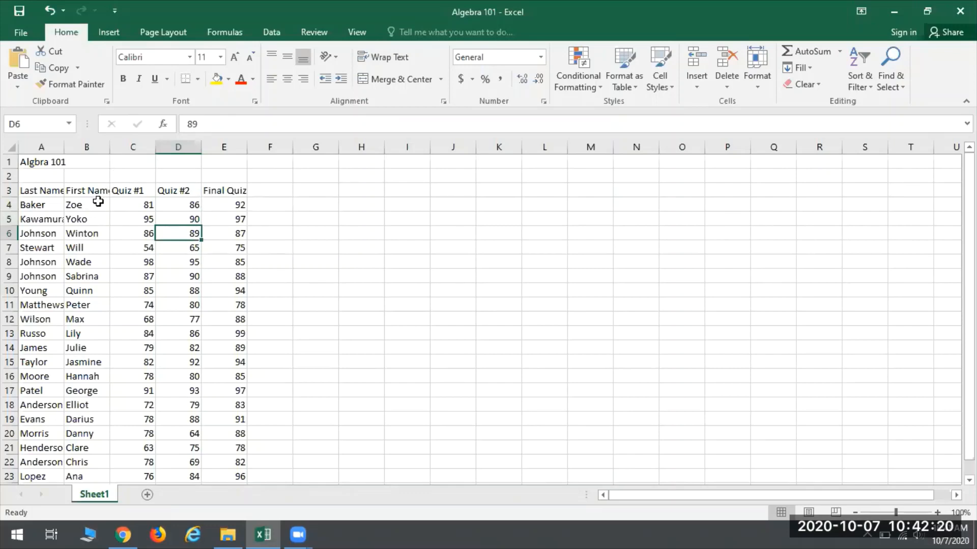
# Step: Correct the misspelled title in cell A1 so that it reads "Algebra 101"
pyautogui.click(43, 160)
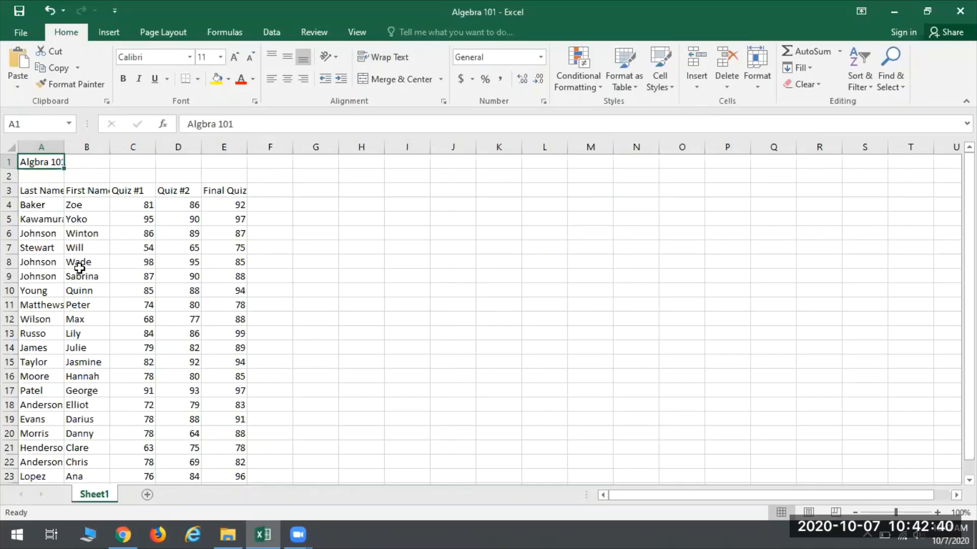
pyautogui.press('BackSpace')
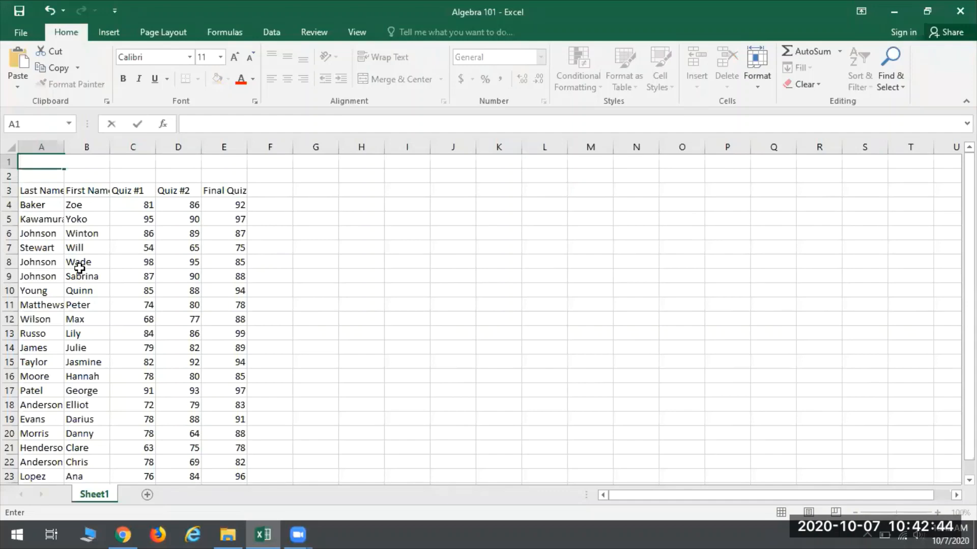
pyautogui.click(48, 10)
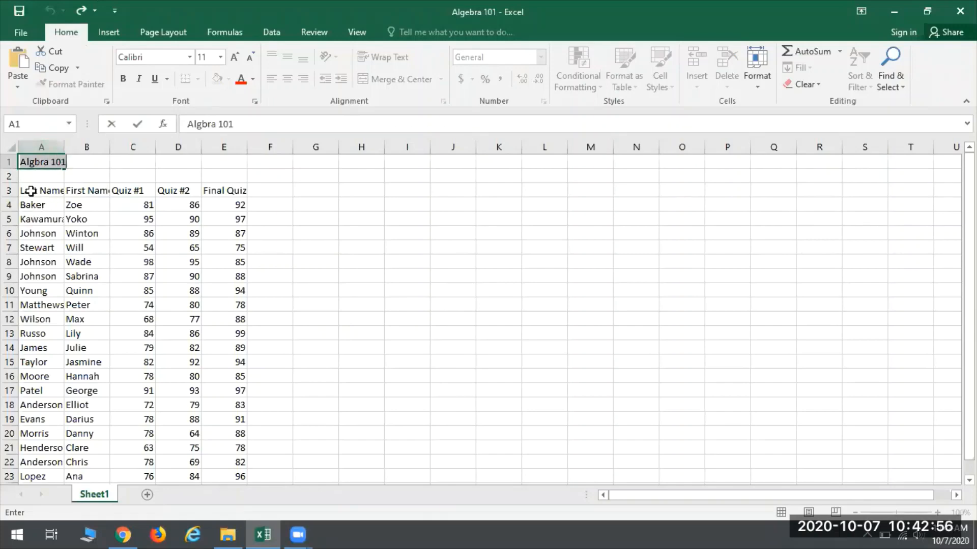
pyautogui.click(198, 124)
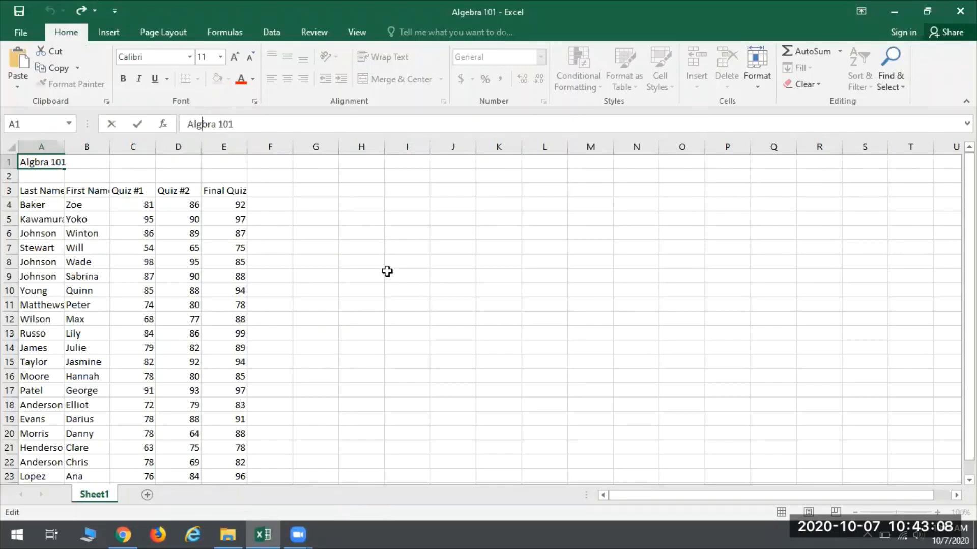
pyautogui.write('e')
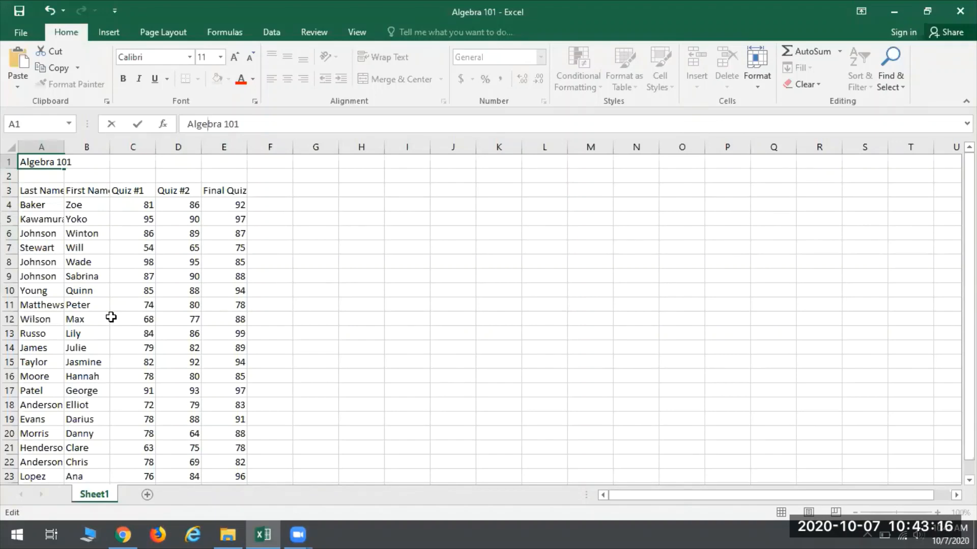
pyautogui.press('Return')
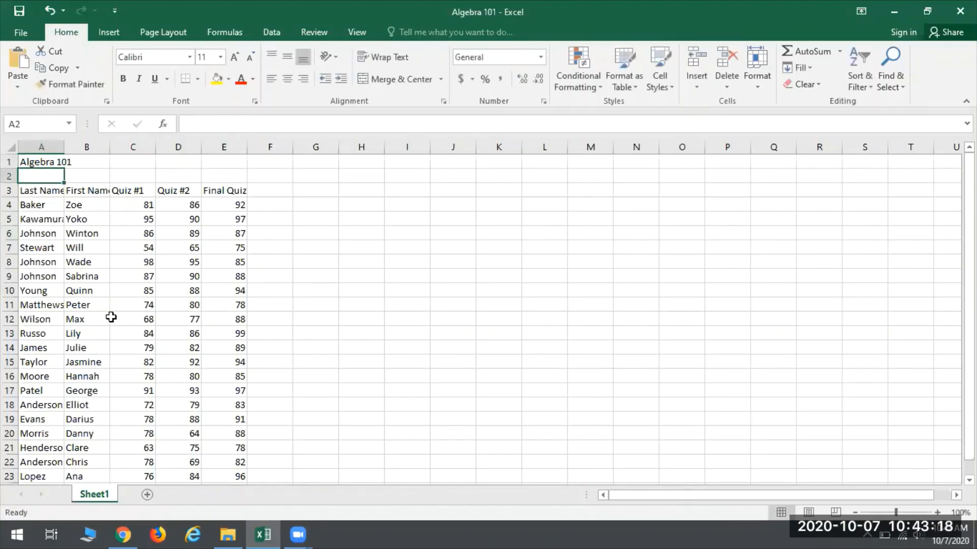
# Step: Make the title bold and underlined, and merge and center it across A1:E1
pyautogui.press('Up')
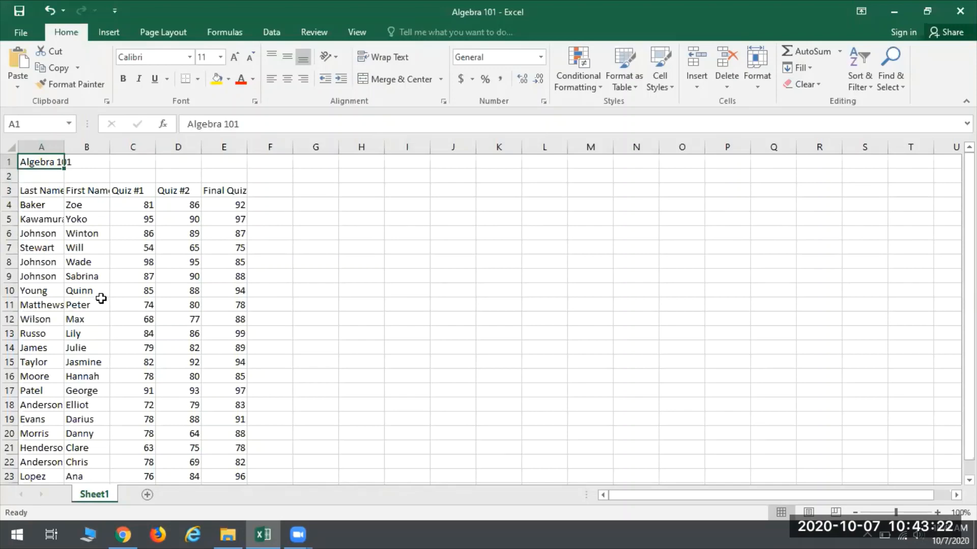
pyautogui.click(122, 80)
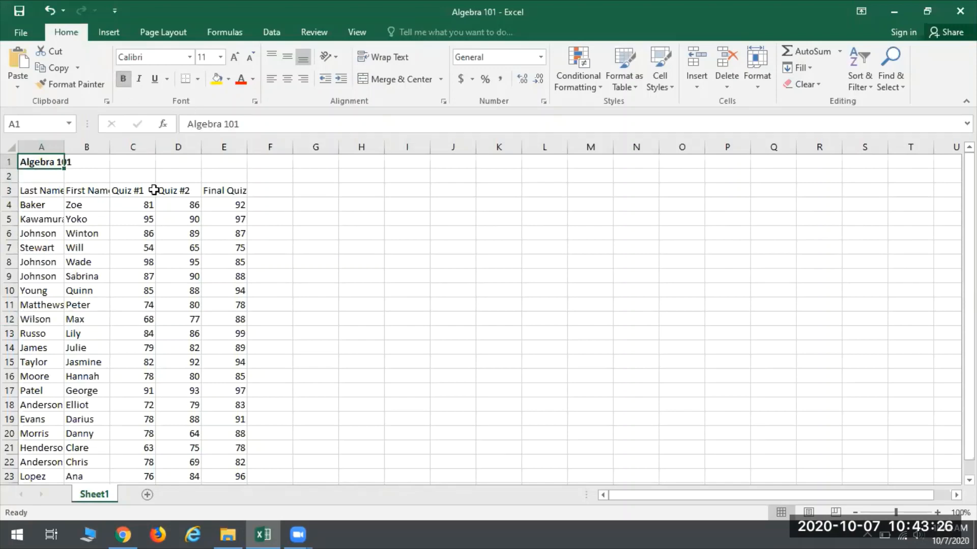
pyautogui.click(156, 81)
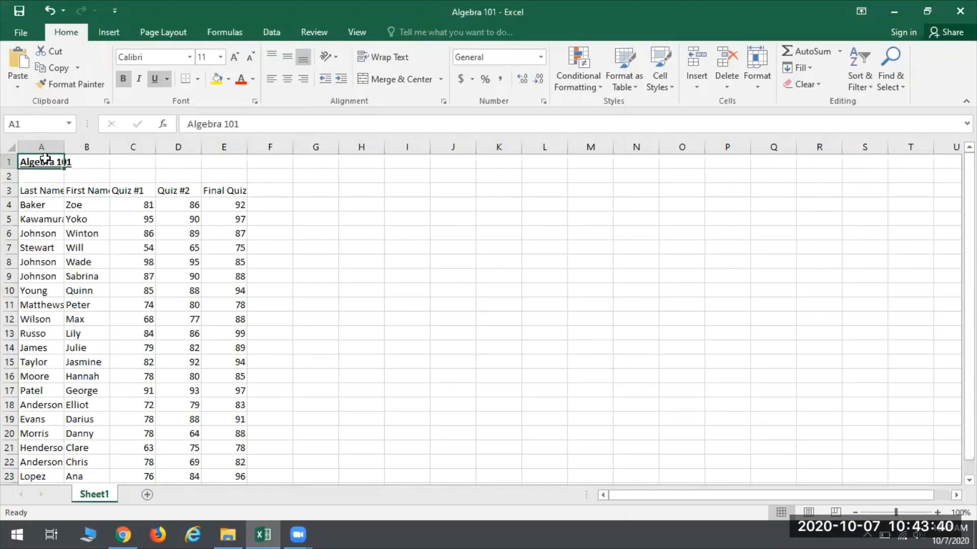
pyautogui.moveTo(46, 159); pyautogui.dragTo(235, 161)
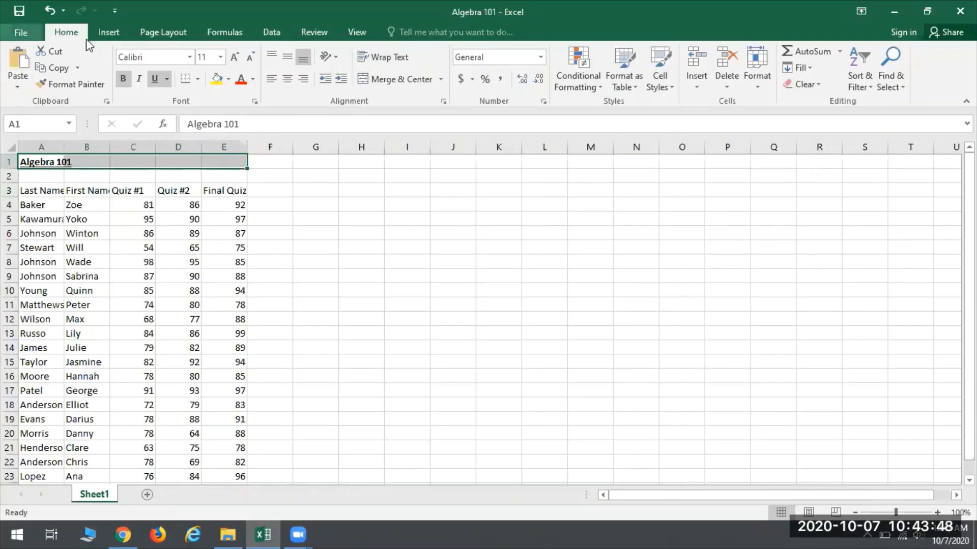
pyautogui.click(386, 85)
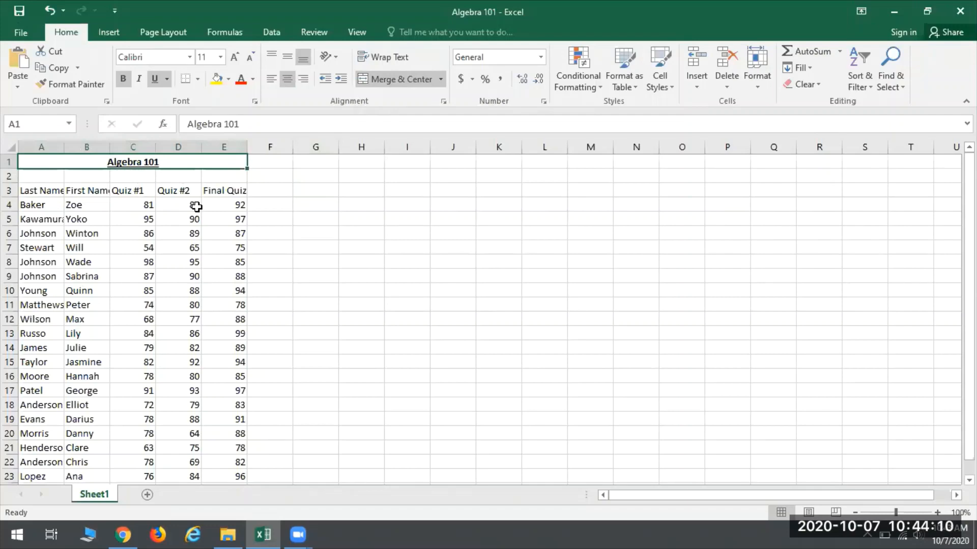
# Step: Add a new student in row 24 by entering the last name in A24 and the first name in B24
pyautogui.scroll(-1, 183, 296)
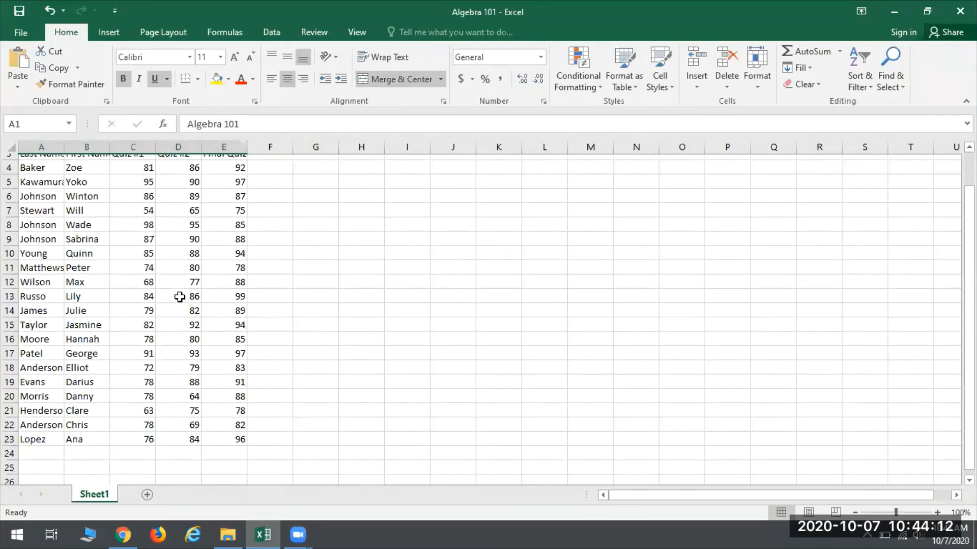
pyautogui.click(32, 449)
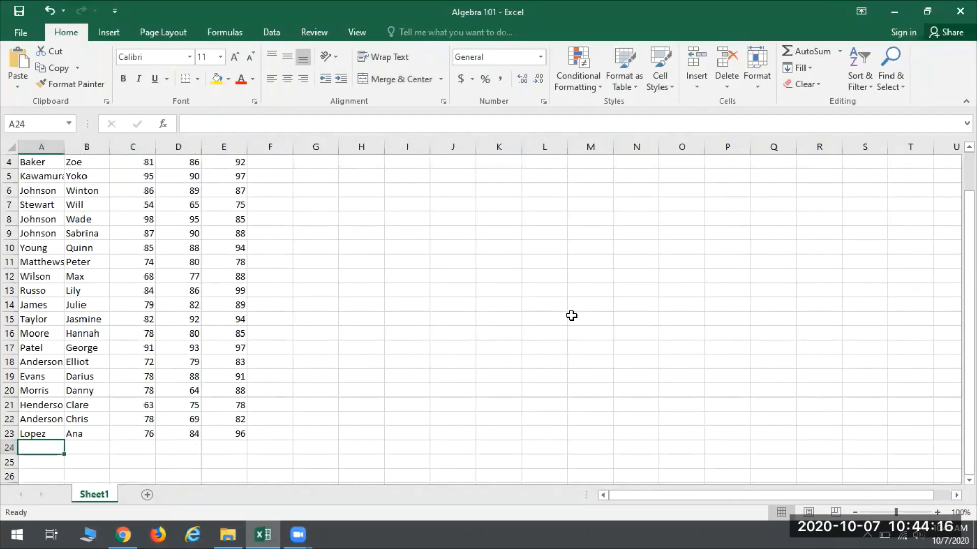
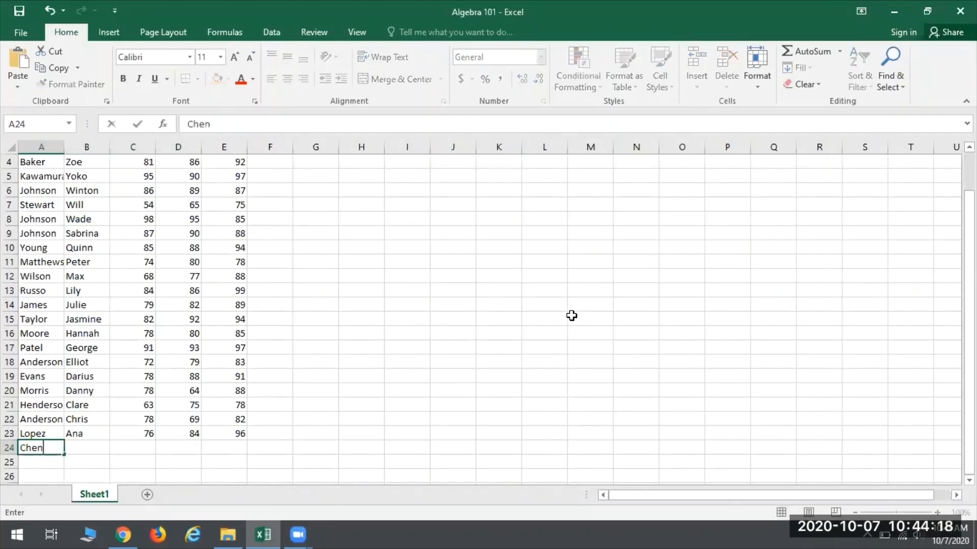
pyautogui.press('Tab')
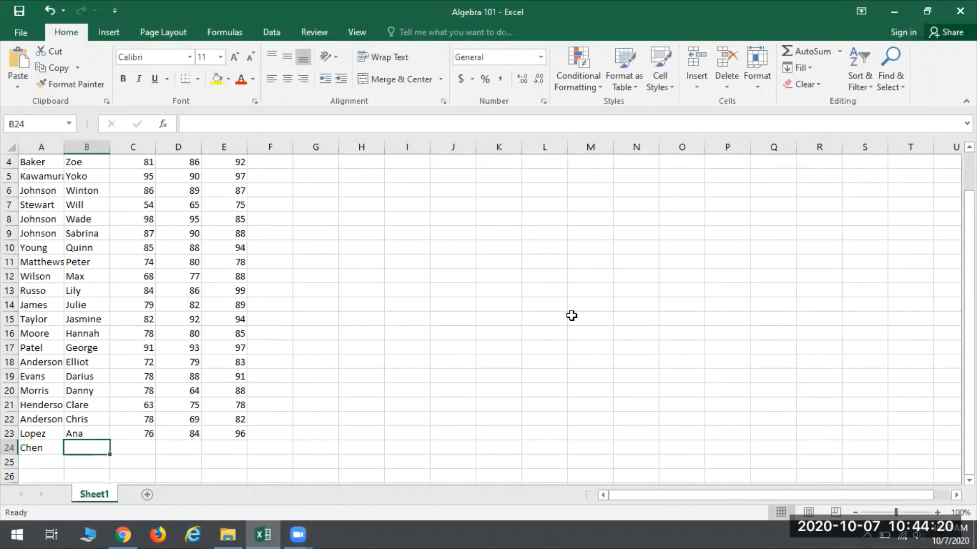
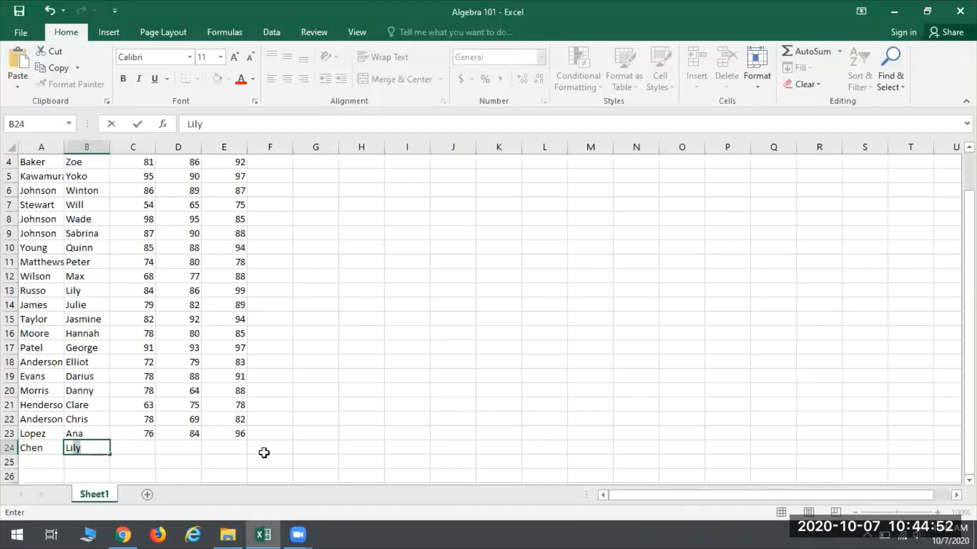
pyautogui.press('Tab')
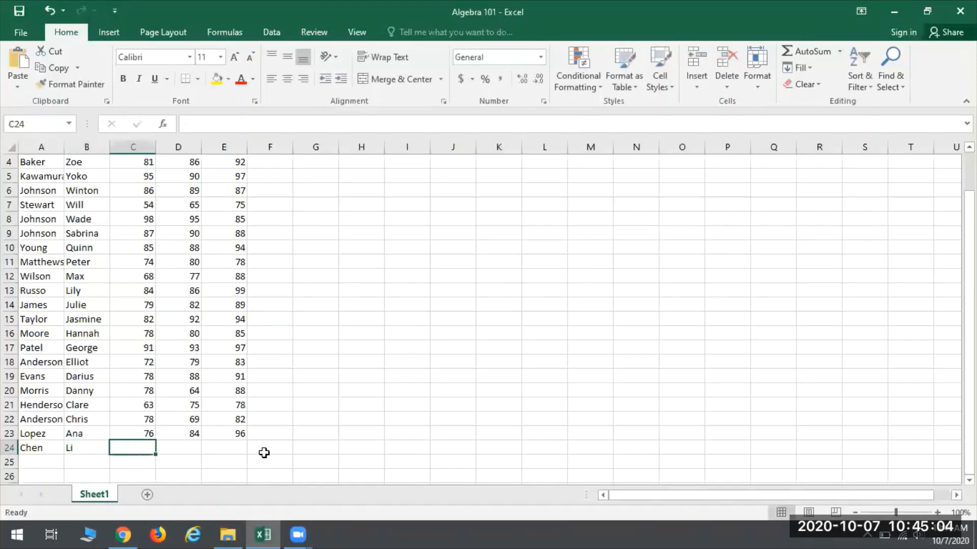
# Step: Enter the new student's scores in row 24: 95 for Quiz #1, 82 for Quiz #2 and 93 for Final Quiz
pyautogui.write('95')
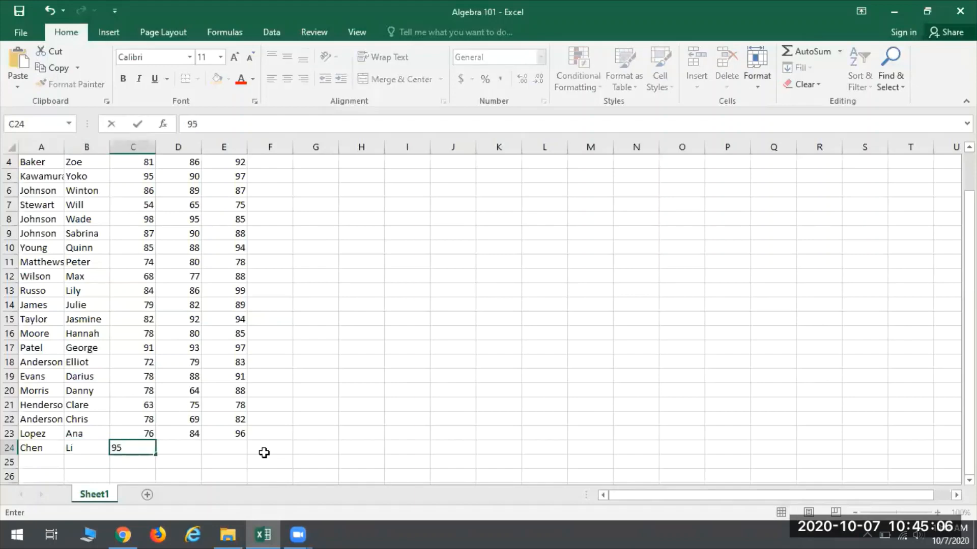
pyautogui.press('Tab')
pyautogui.write('8')
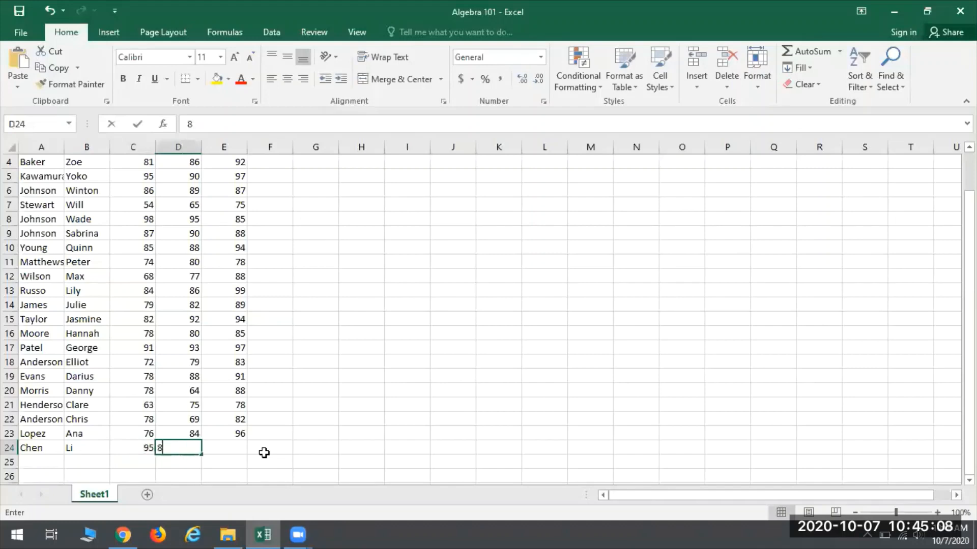
pyautogui.write('2')
pyautogui.press('Tab')
pyautogui.write('93')
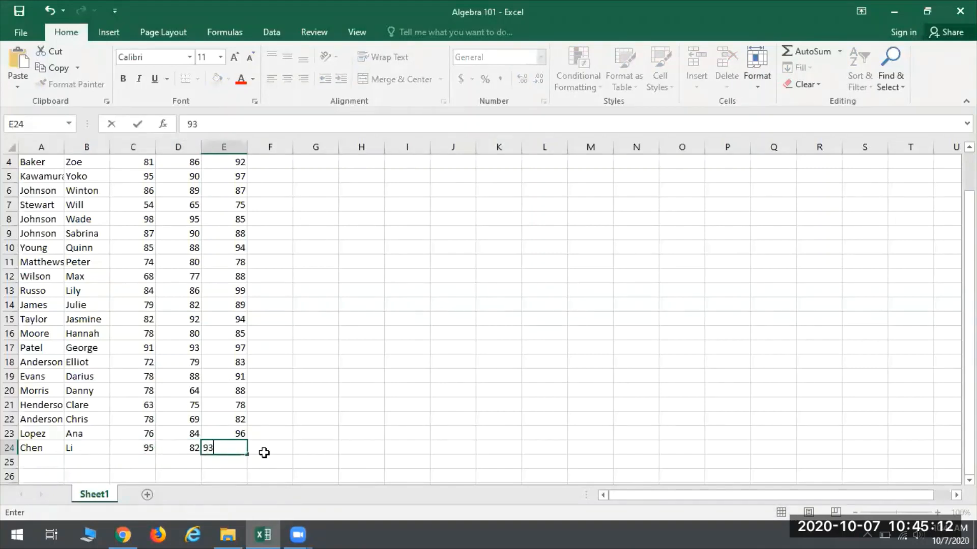
pyautogui.press('Return')
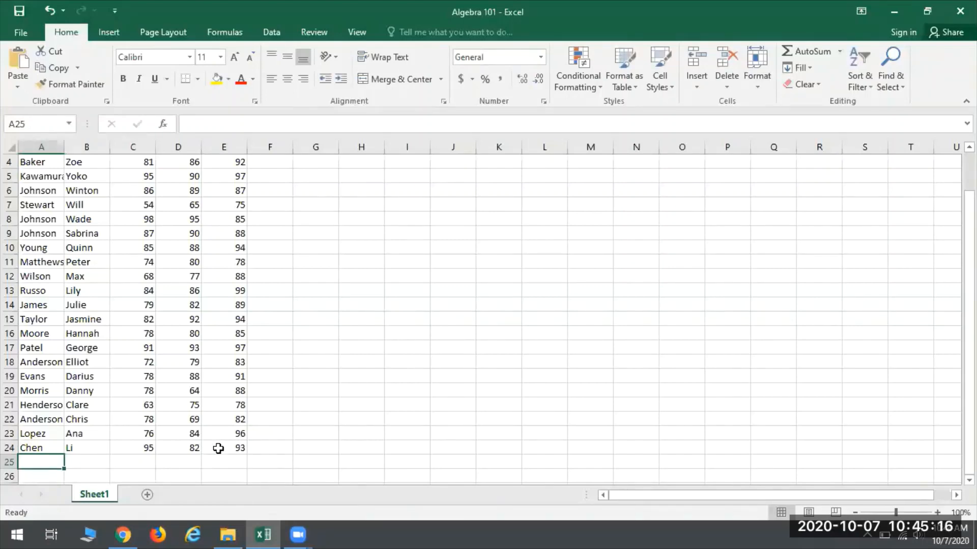
# Step: Widen column A and AutoFit it so the last names in the list fit
pyautogui.scroll(1, 187, 435)
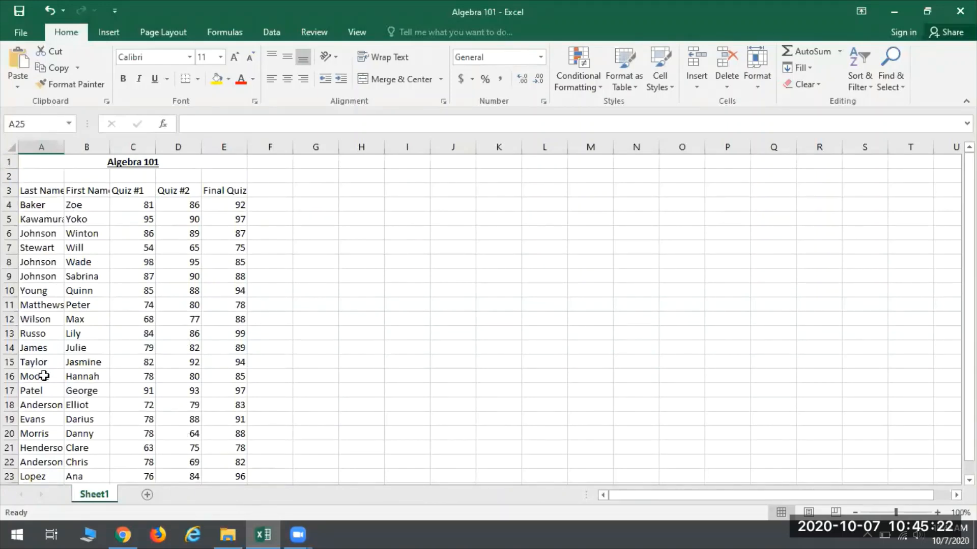
pyautogui.click(56, 219)
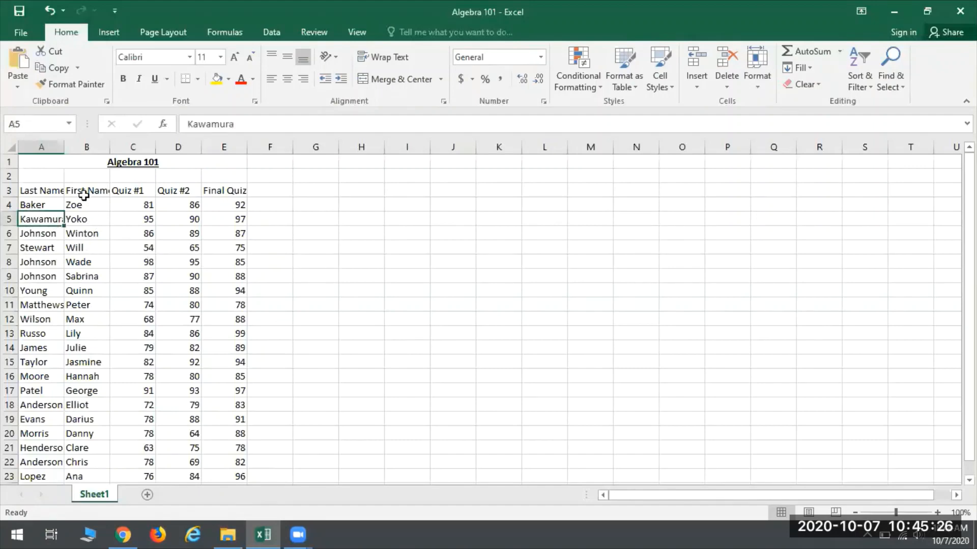
pyautogui.click(54, 190)
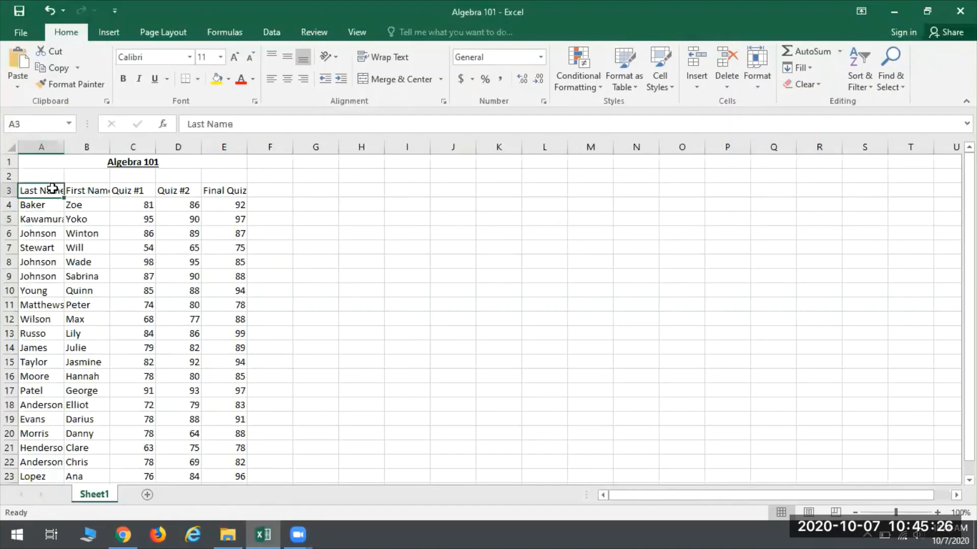
pyautogui.click(100, 193)
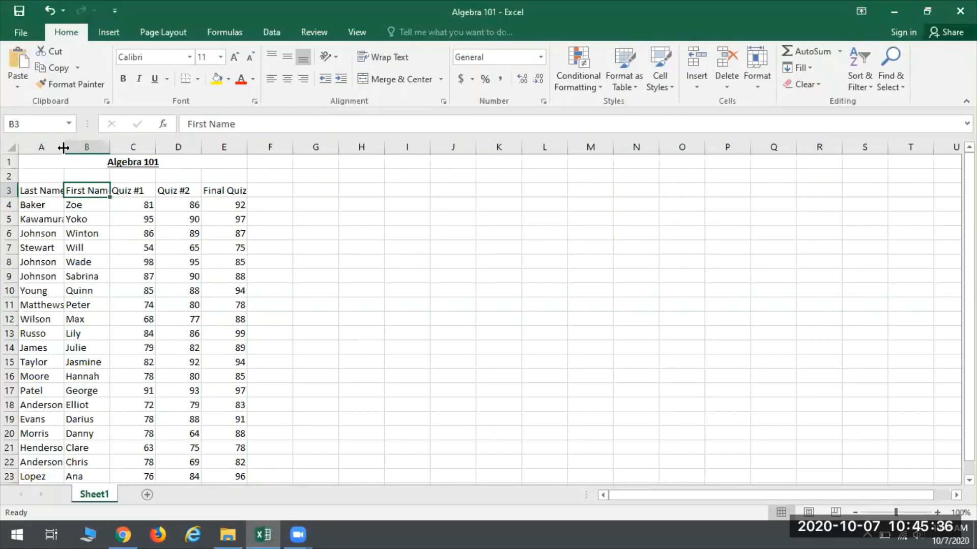
pyautogui.moveTo(64, 148); pyautogui.dragTo(142, 148)
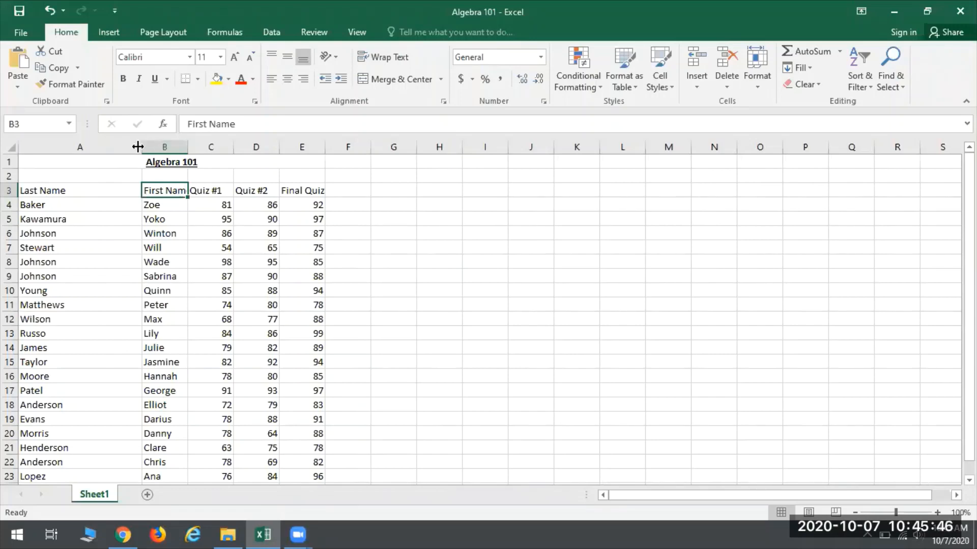
pyautogui.doubleClick(141, 146)
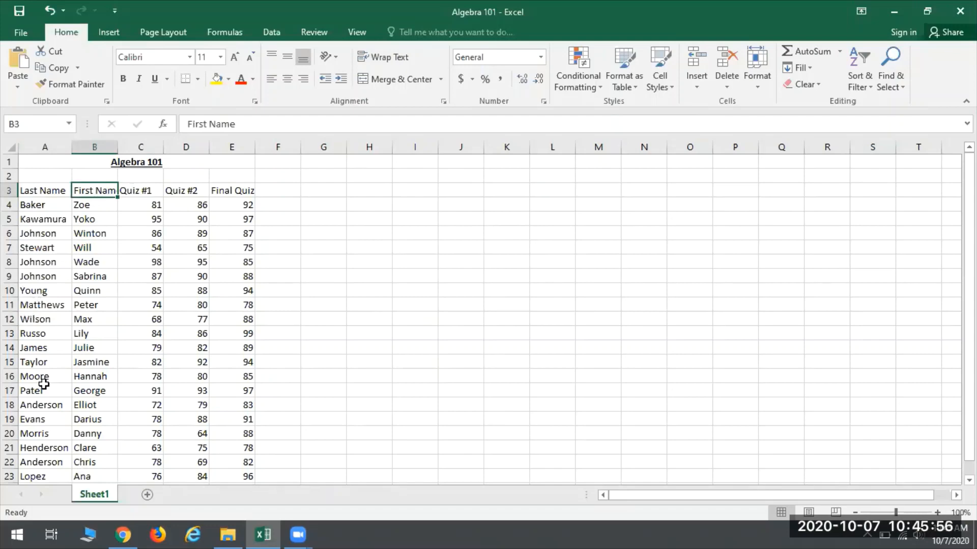
# Step: AutoFit columns B through E to the First Name, Quiz #1, Quiz #2 and Final Quiz contents
pyautogui.scroll(-1, 40, 290)
pyautogui.scroll(1, 68, 288)
pyautogui.click(44, 192)
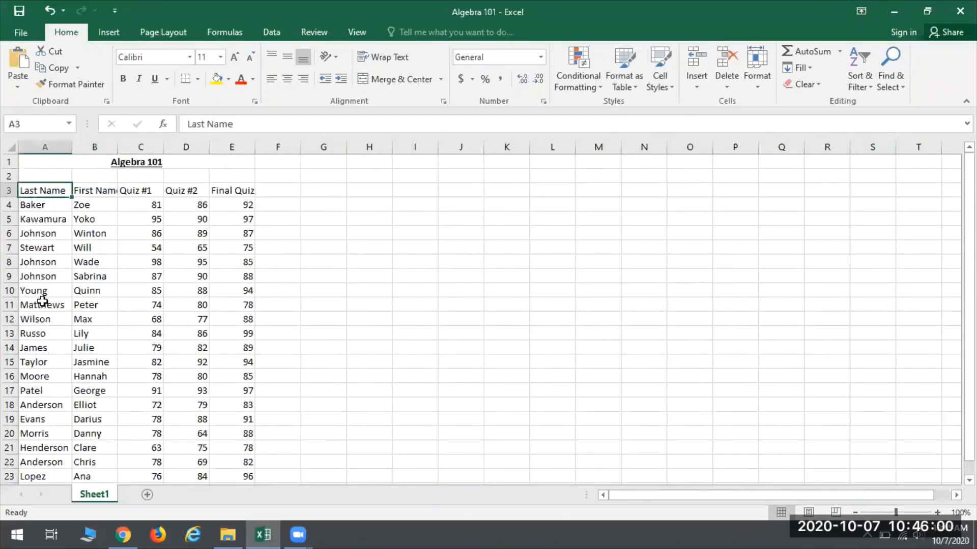
pyautogui.click(45, 218)
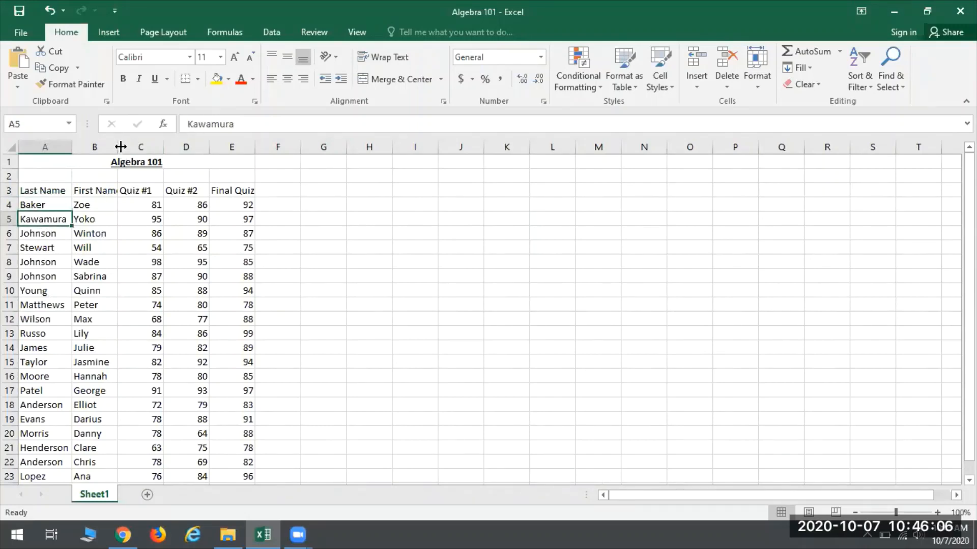
pyautogui.doubleClick(120, 145)
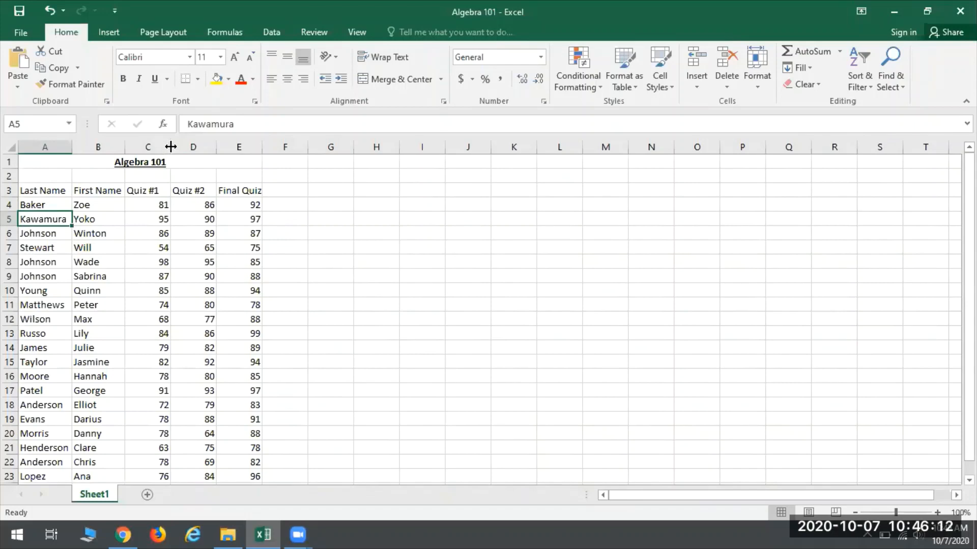
pyautogui.doubleClick(171, 147)
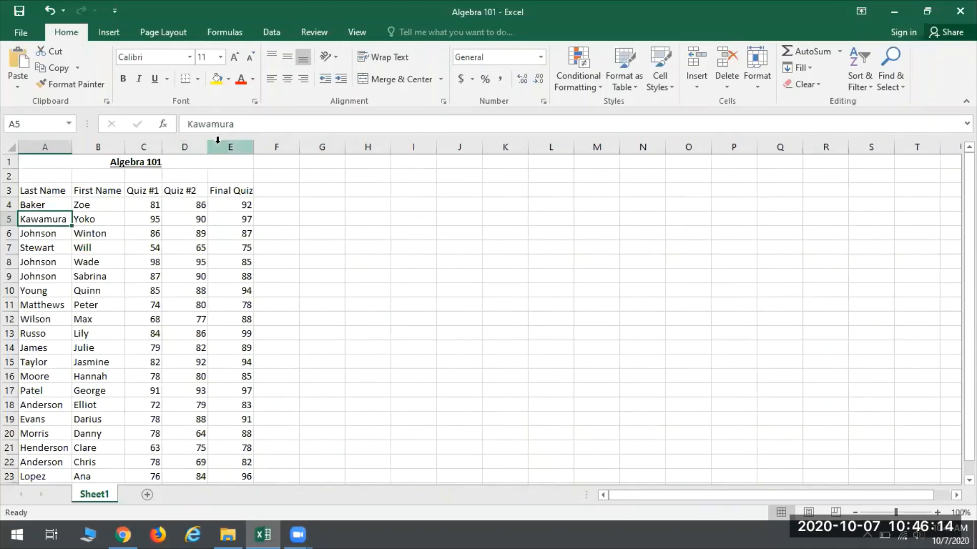
pyautogui.moveTo(208, 145); pyautogui.dragTo(208, 145)
pyautogui.doubleClick(208, 146)
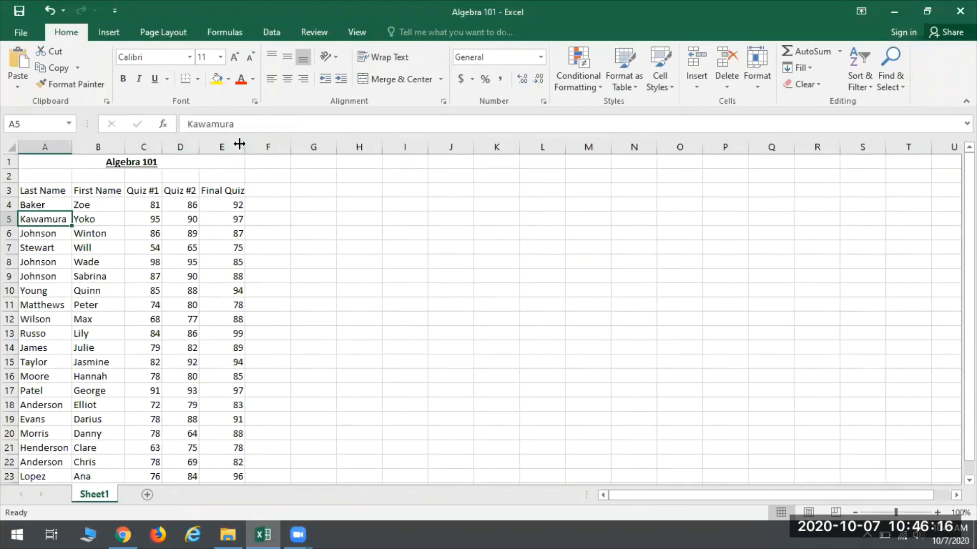
pyautogui.doubleClick(245, 143)
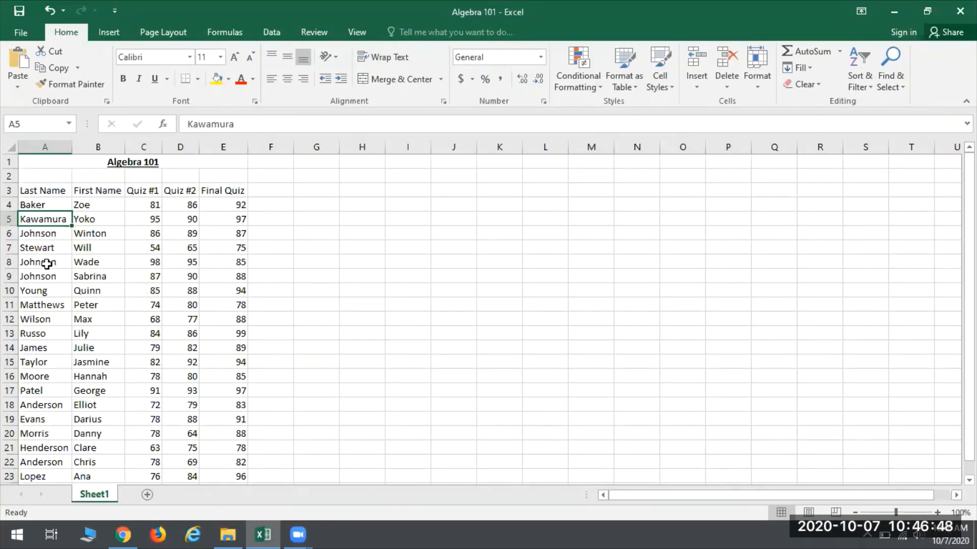
# Step: Select the last names in A4:A24 and zoom the sheet out to 90%
pyautogui.scroll(-1, 51, 259)
pyautogui.scroll(1, 55, 257)
pyautogui.scroll(-1, 41, 203)
pyautogui.moveTo(42, 162); pyautogui.dragTo(38, 448)
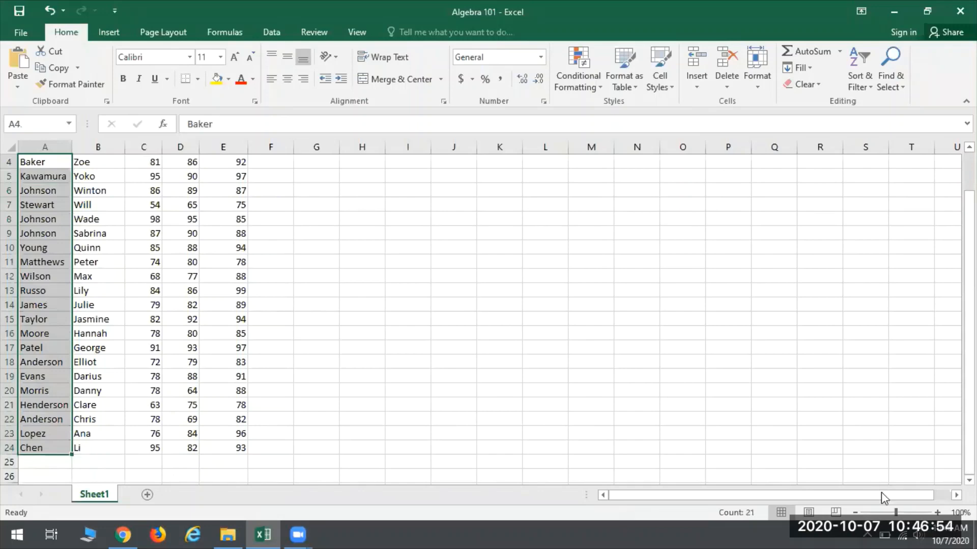
pyautogui.click(855, 512)
pyautogui.scroll(1, 41, 387)
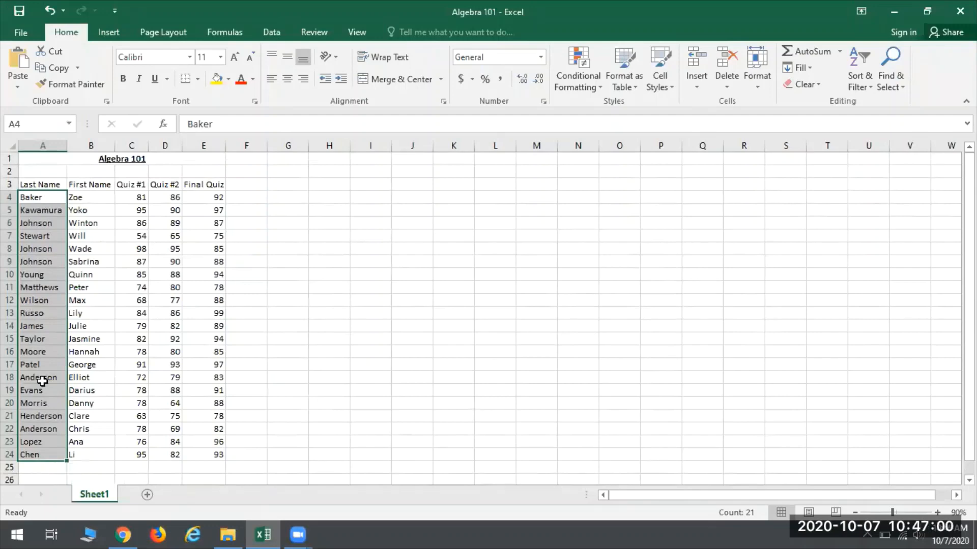
pyautogui.click(857, 84)
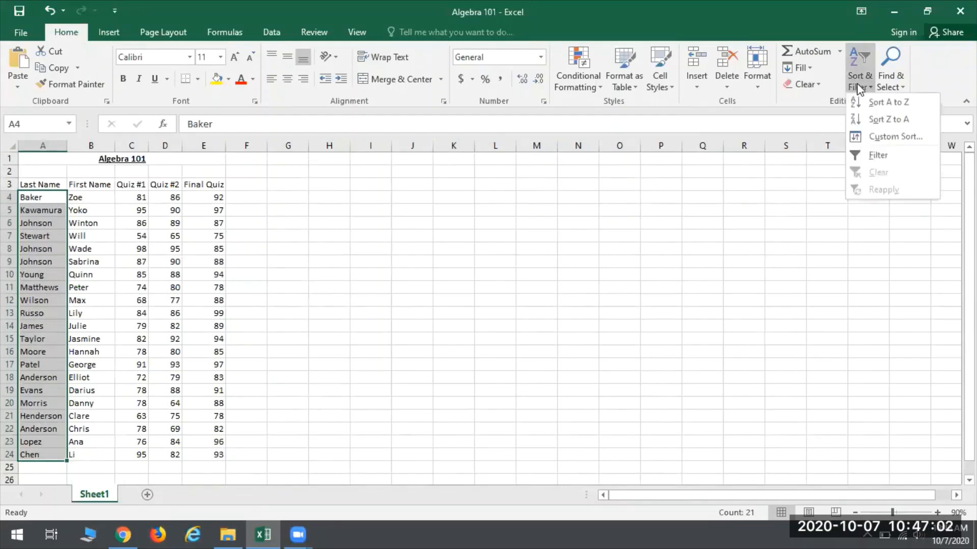
pyautogui.click(884, 102)
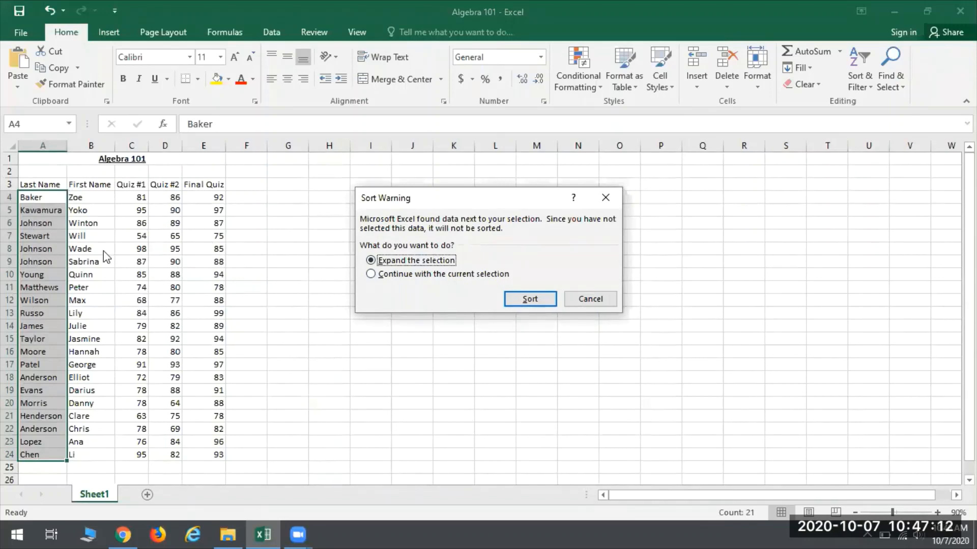
pyautogui.click(599, 299)
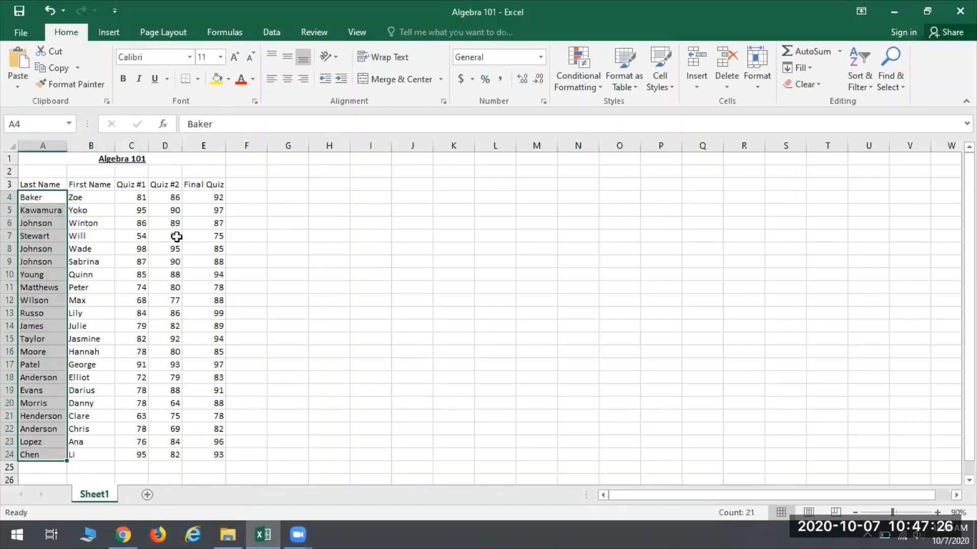
pyautogui.click(167, 208)
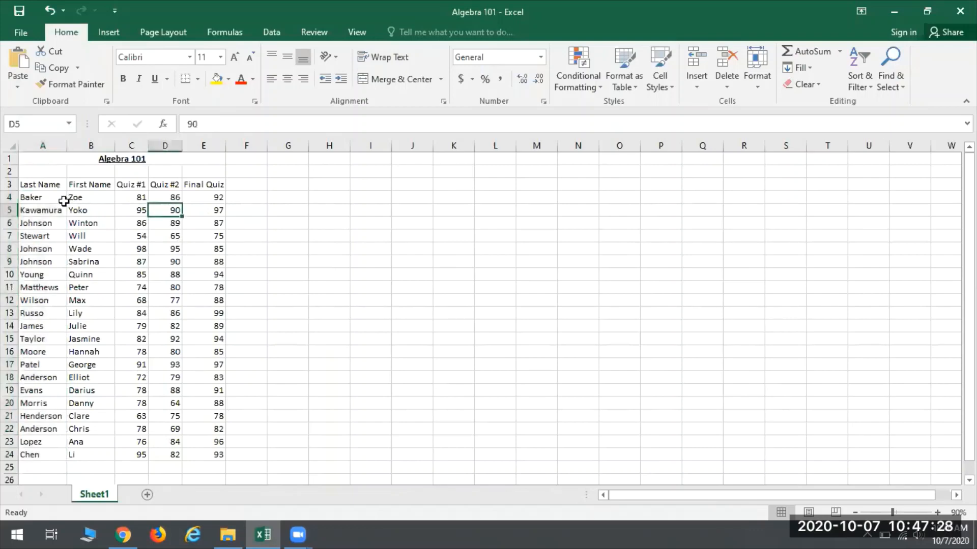
# Step: Sort the student records in A4:E24 from A to Z, and re-sort the same range from Z to A
pyautogui.moveTo(42, 199); pyautogui.dragTo(185, 457)
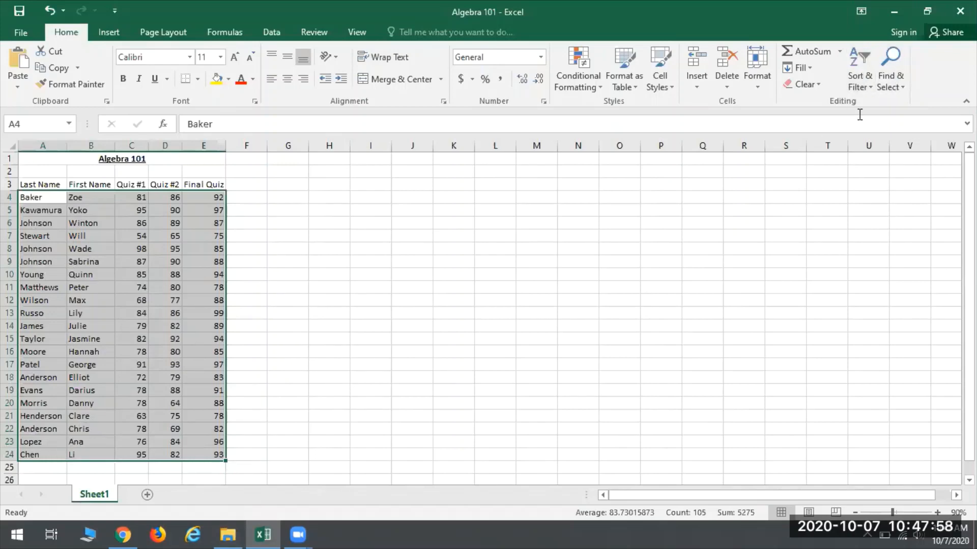
pyautogui.click(859, 63)
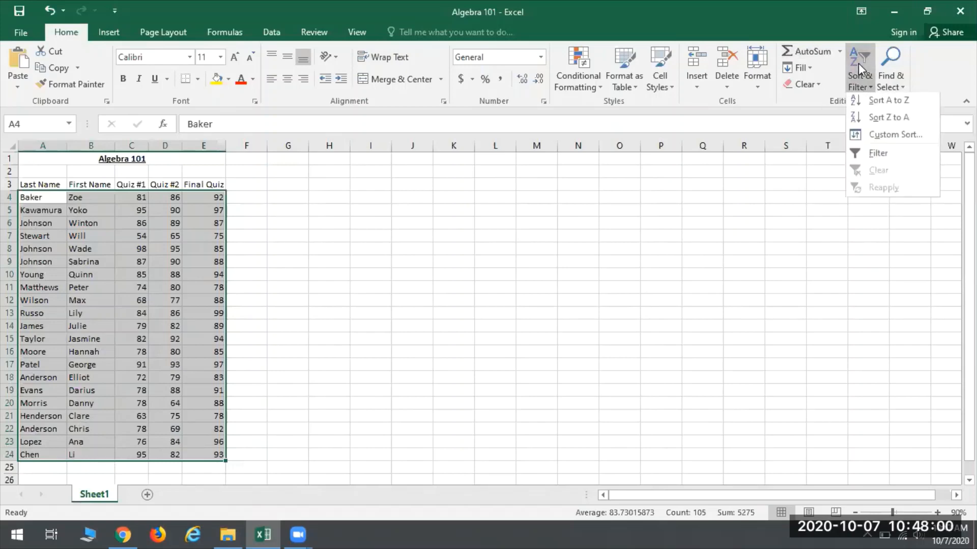
pyautogui.click(896, 103)
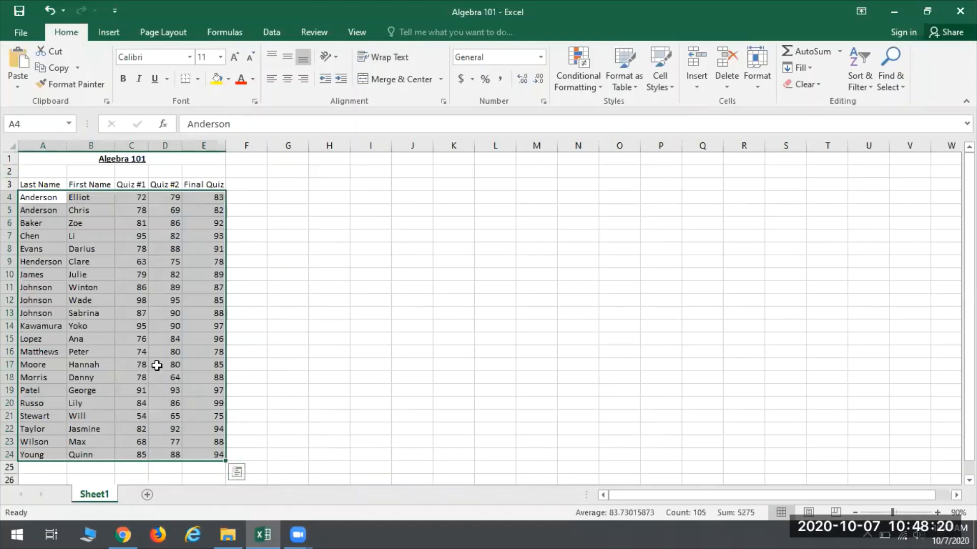
pyautogui.click(856, 62)
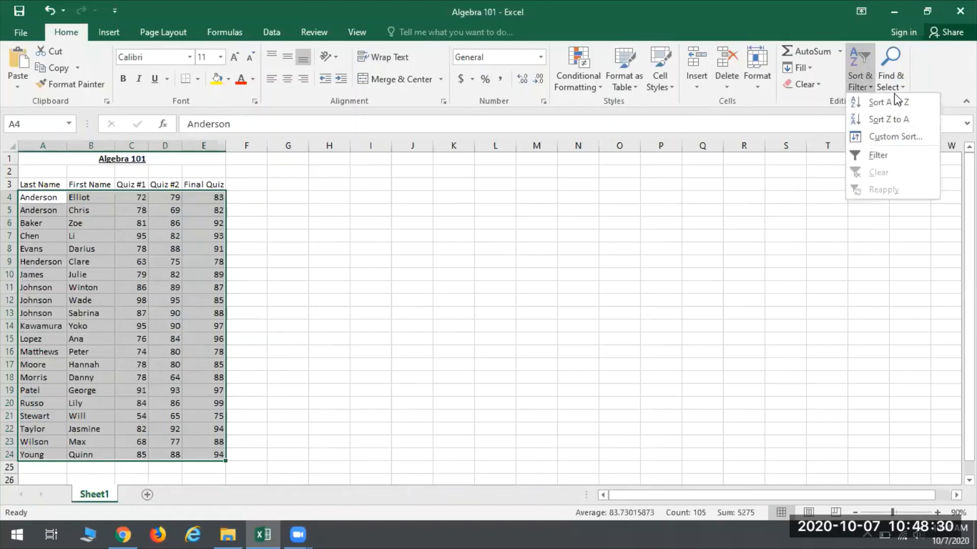
pyautogui.click(886, 122)
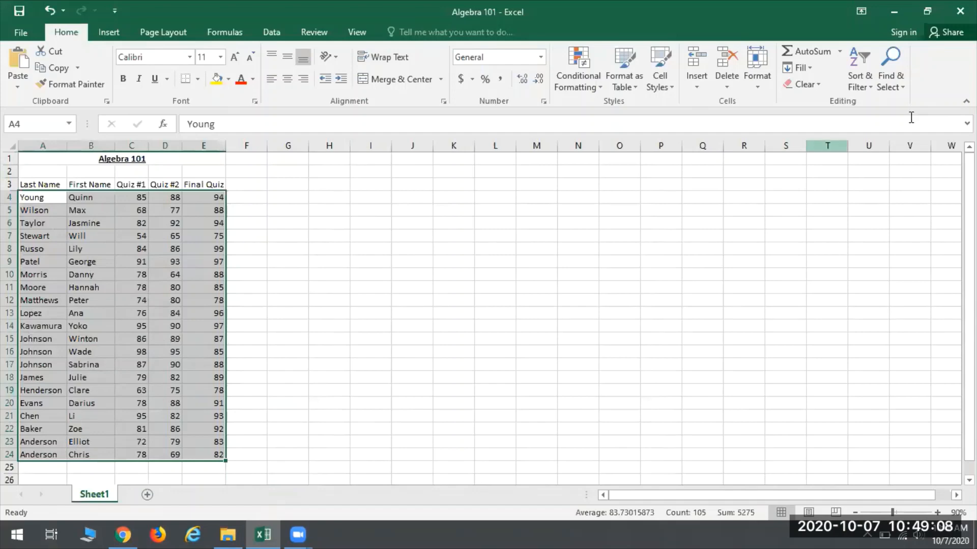
# Step: Apply a custom sort to the student records by Last Name A to Z, with First Name A to Z as the second level
pyautogui.click(860, 82)
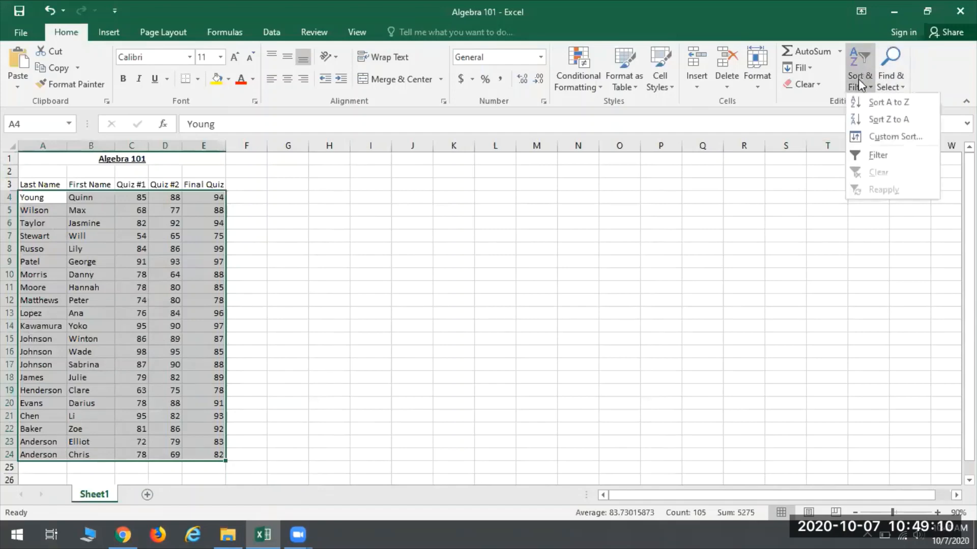
pyautogui.click(890, 139)
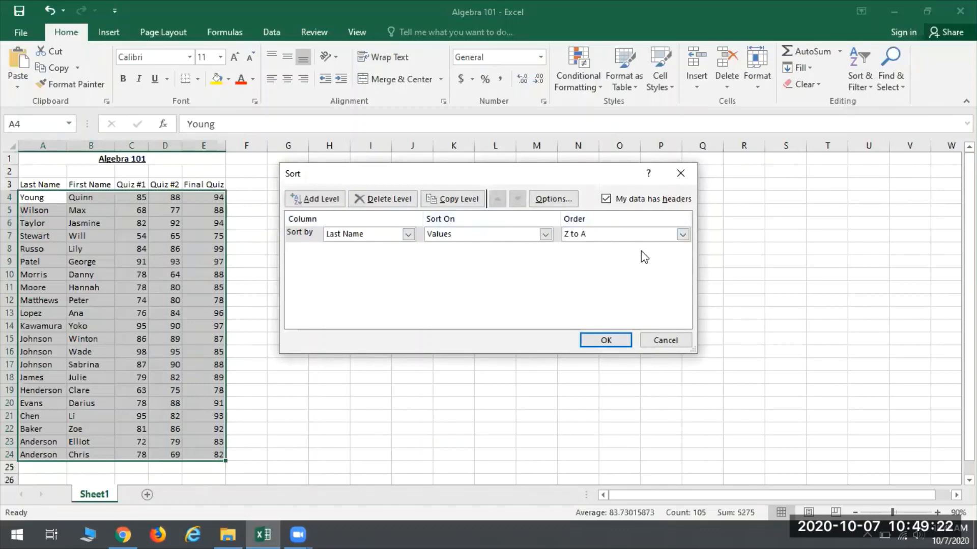
pyautogui.click(682, 234)
pyautogui.click(584, 247)
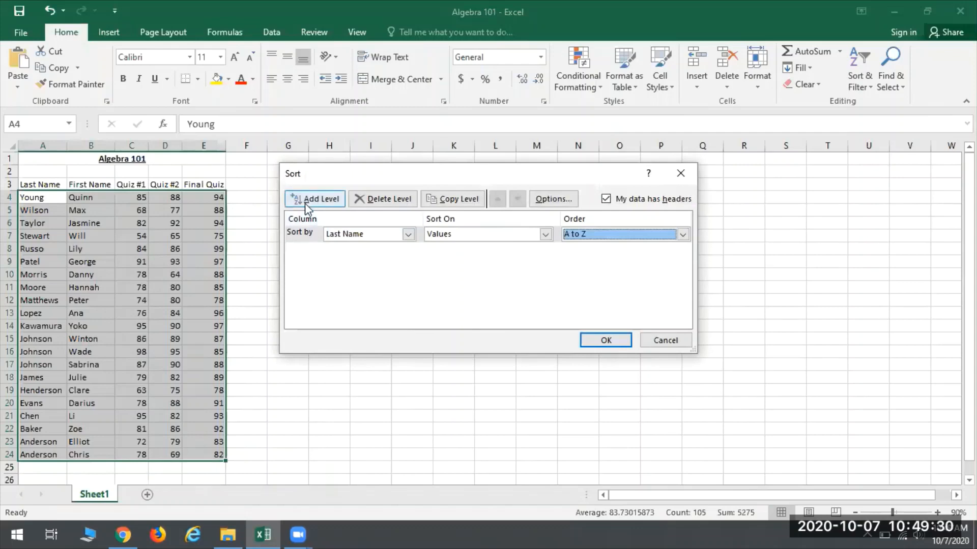
pyautogui.click(319, 193)
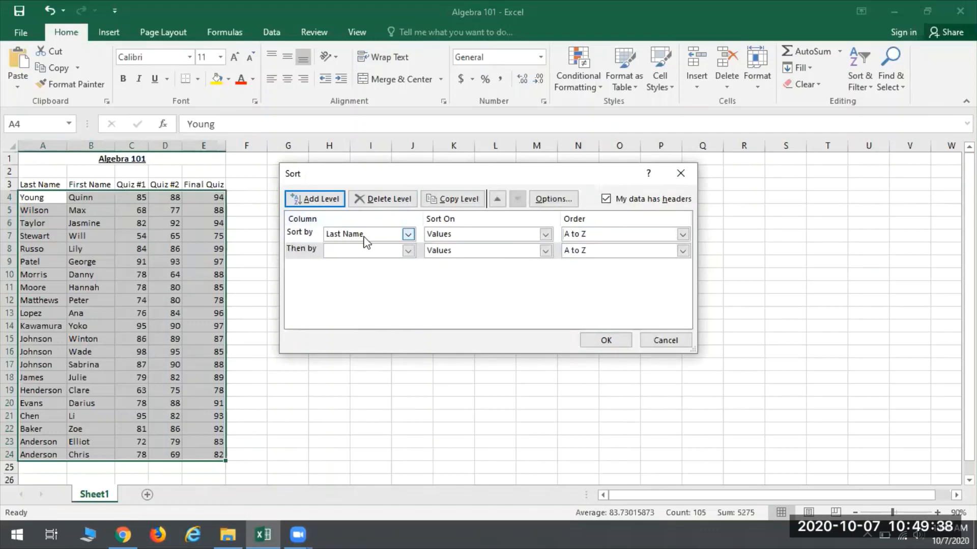
pyautogui.click(408, 251)
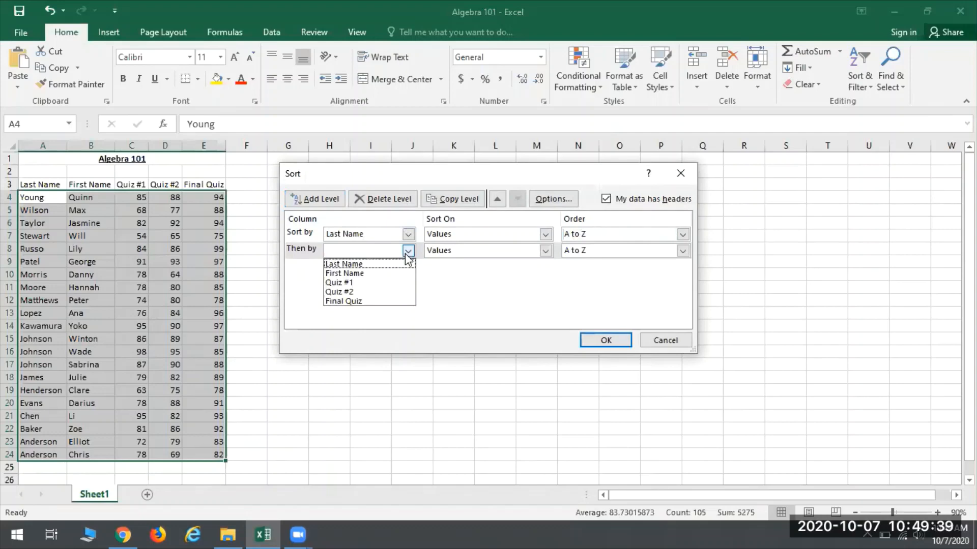
pyautogui.click(345, 275)
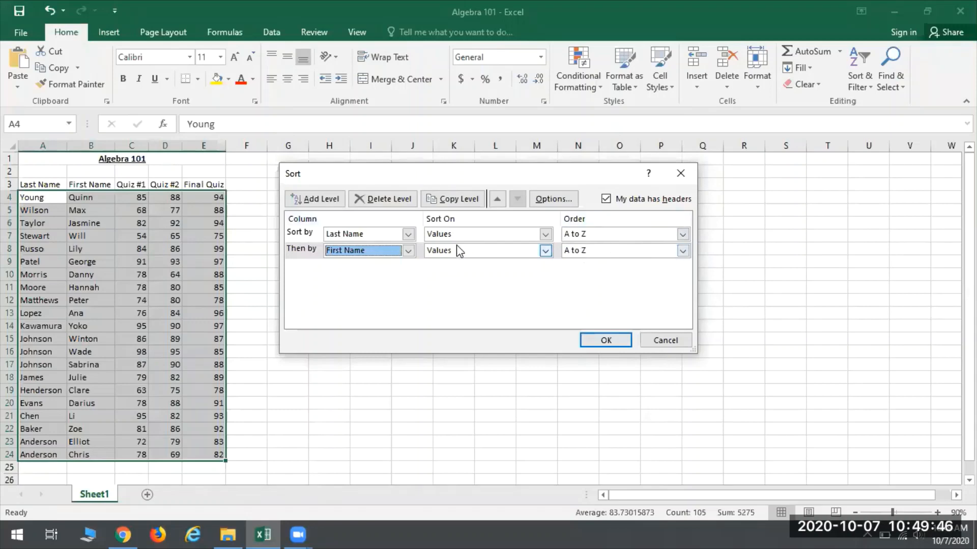
pyautogui.click(608, 343)
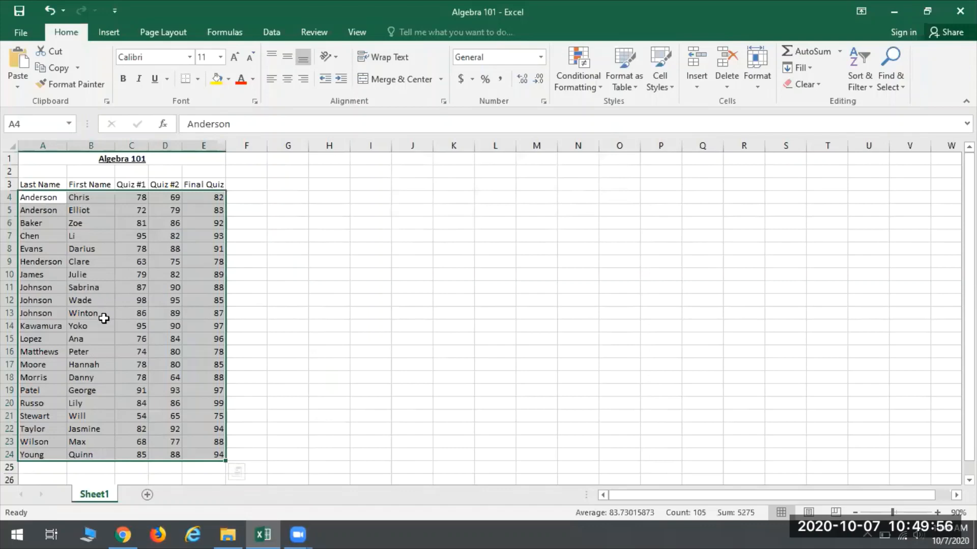
pyautogui.click(613, 312)
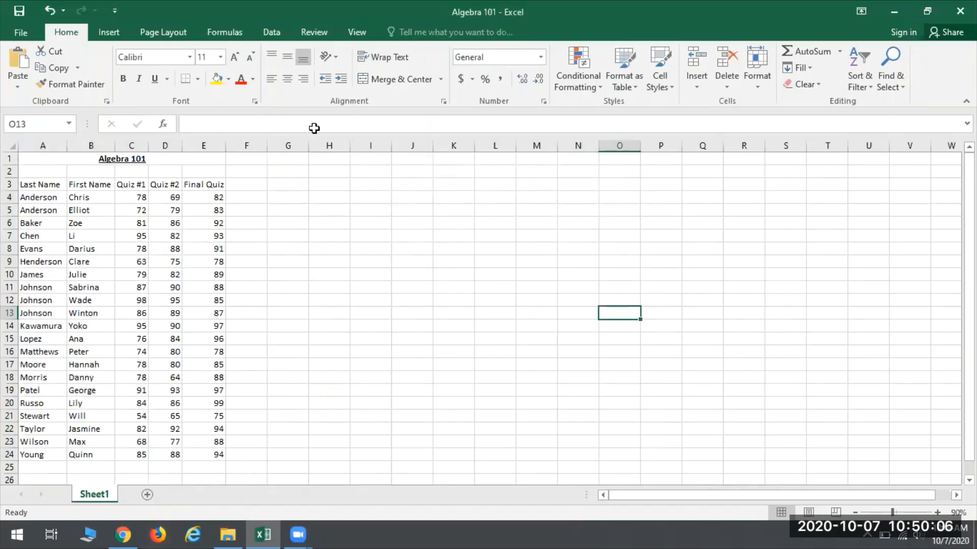
# Step: Open a custom sort for the student records in A4:E24 and delete its First Name second level
pyautogui.click(860, 80)
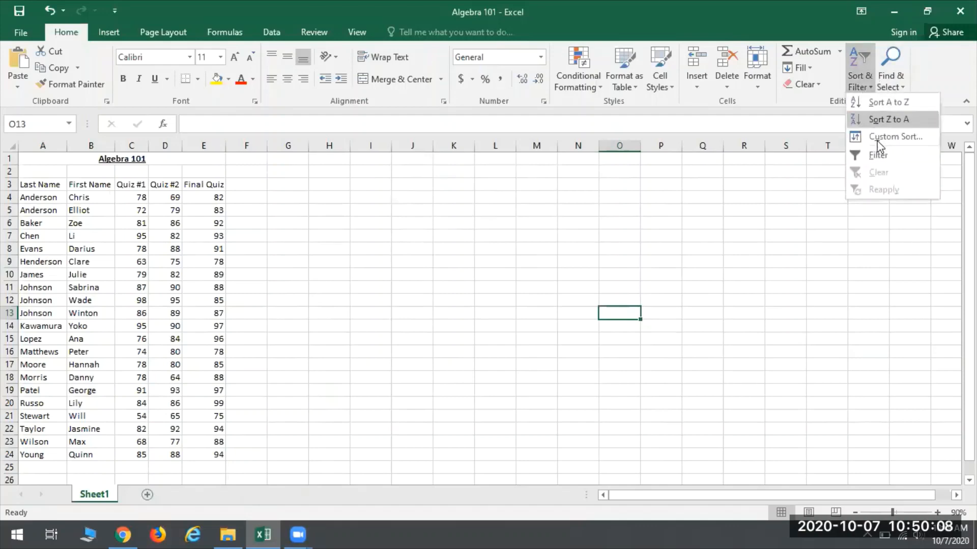
pyautogui.click(86, 232)
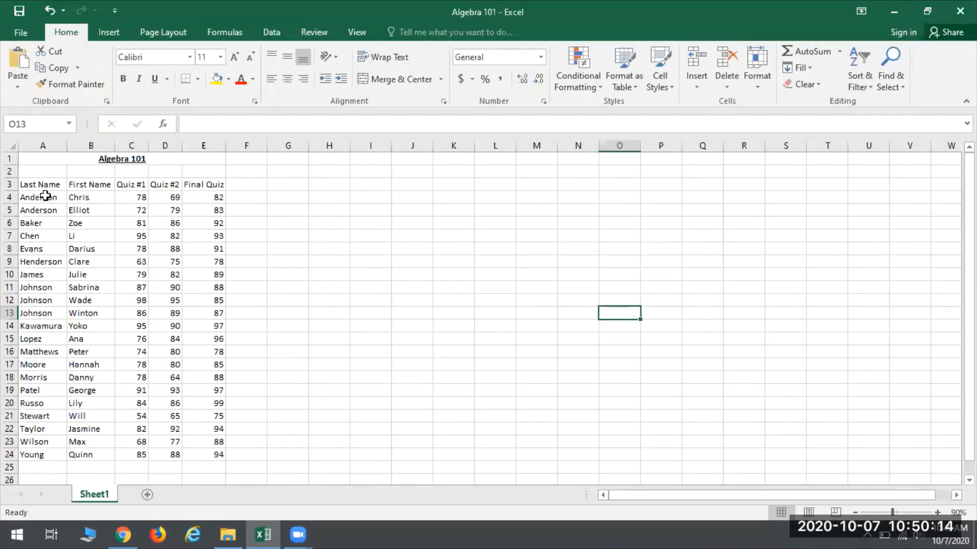
pyautogui.moveTo(45, 197); pyautogui.dragTo(214, 454)
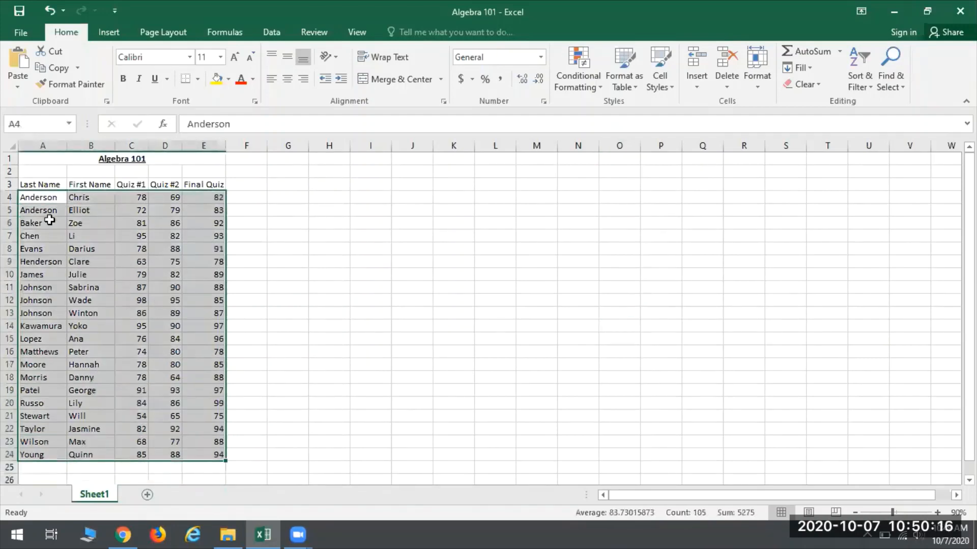
pyautogui.click(852, 89)
pyautogui.click(865, 136)
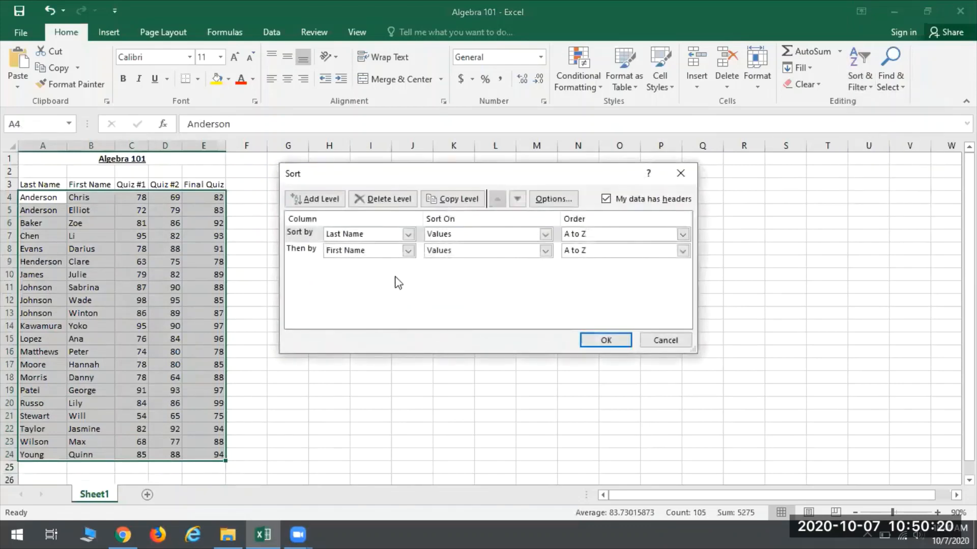
pyautogui.click(301, 252)
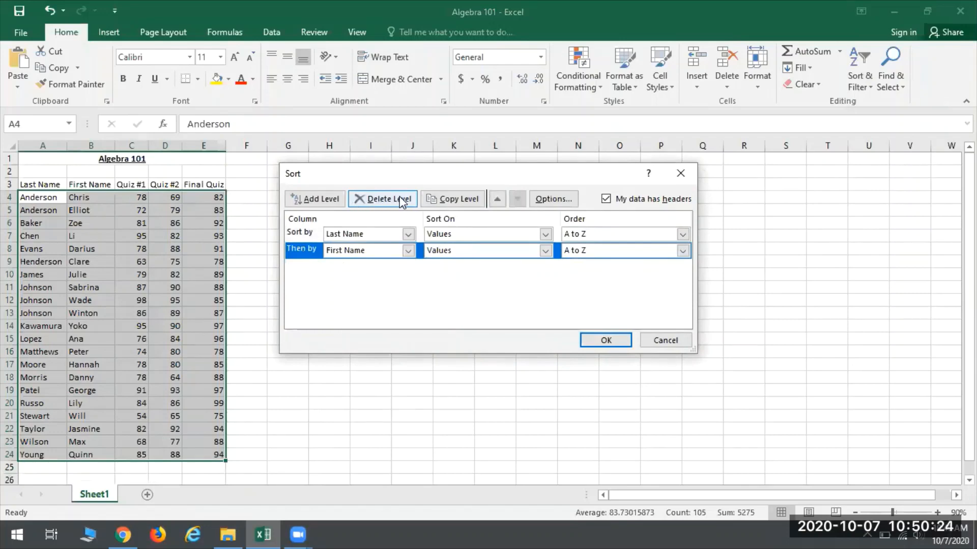
pyautogui.click(363, 199)
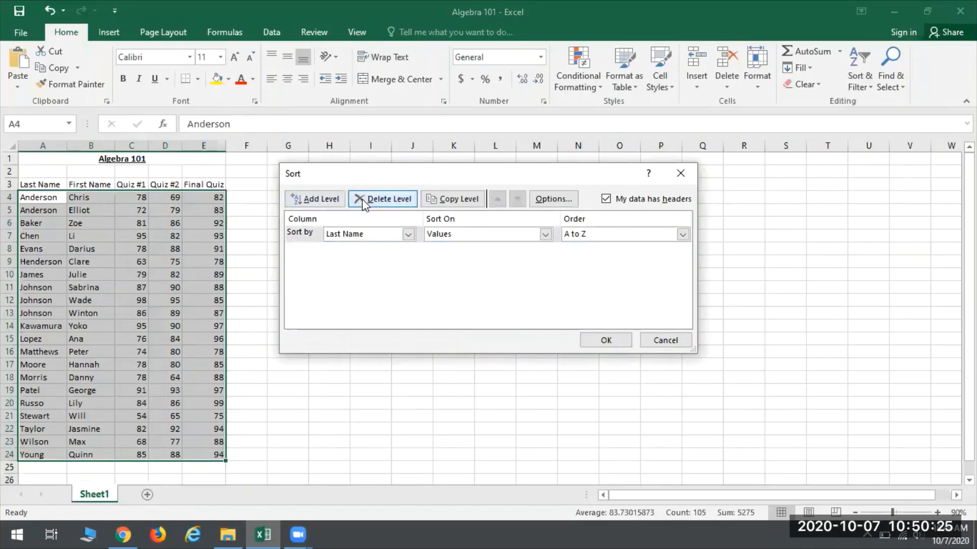
# Step: Sort the student records by First Name from A to Z, and undo that sort
pyautogui.click(368, 233)
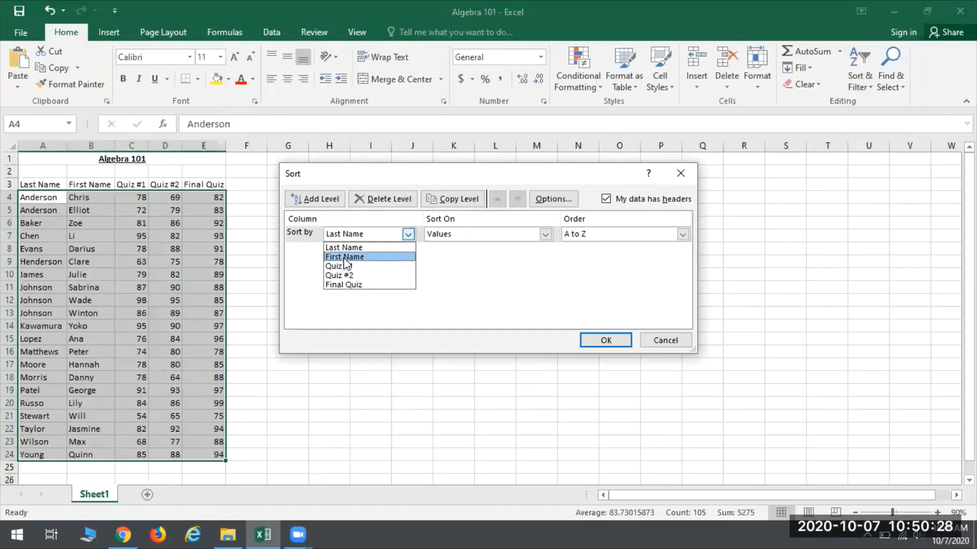
pyautogui.click(345, 257)
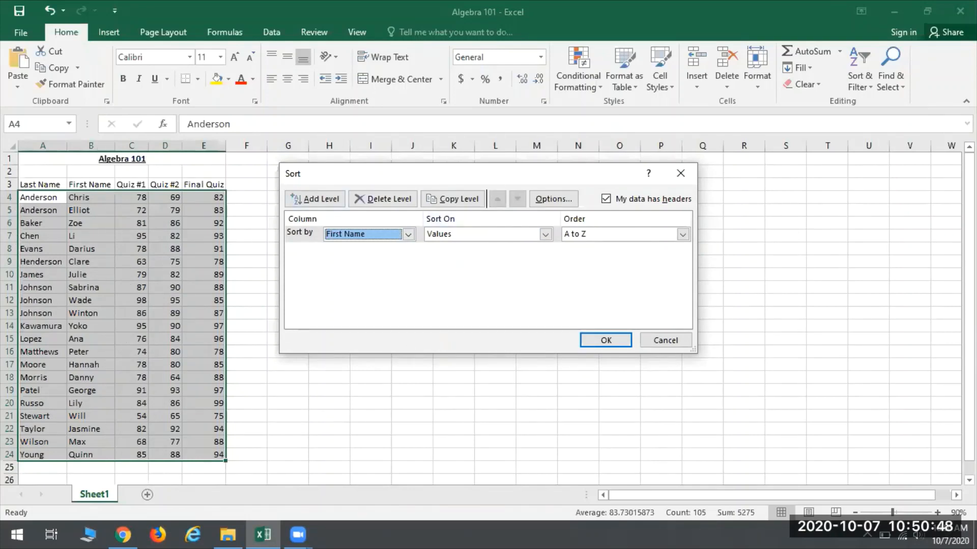
pyautogui.click(380, 239)
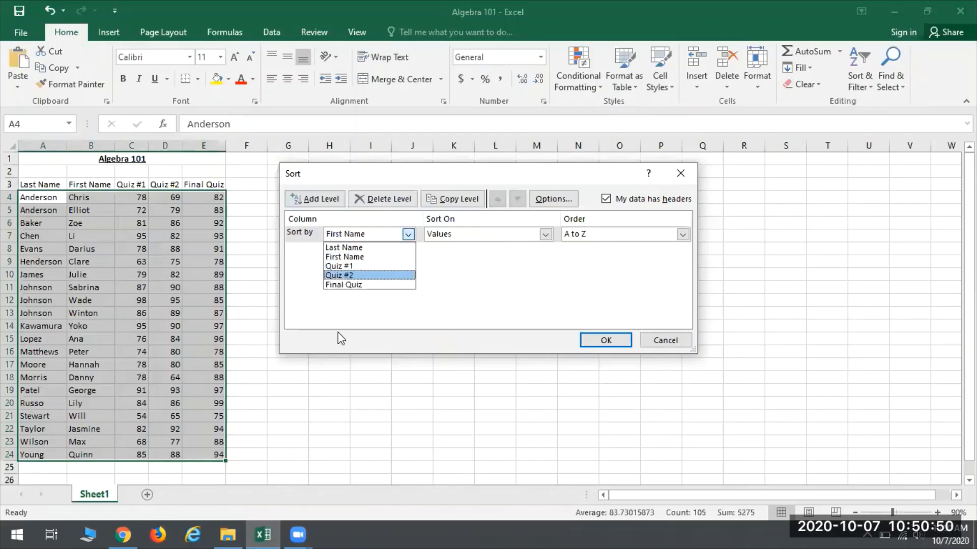
pyautogui.click(338, 257)
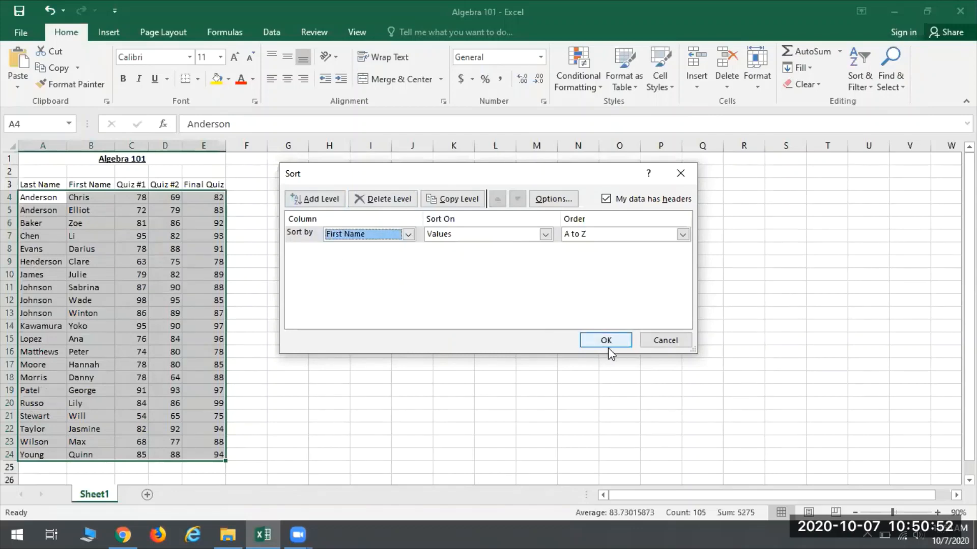
pyautogui.click(606, 341)
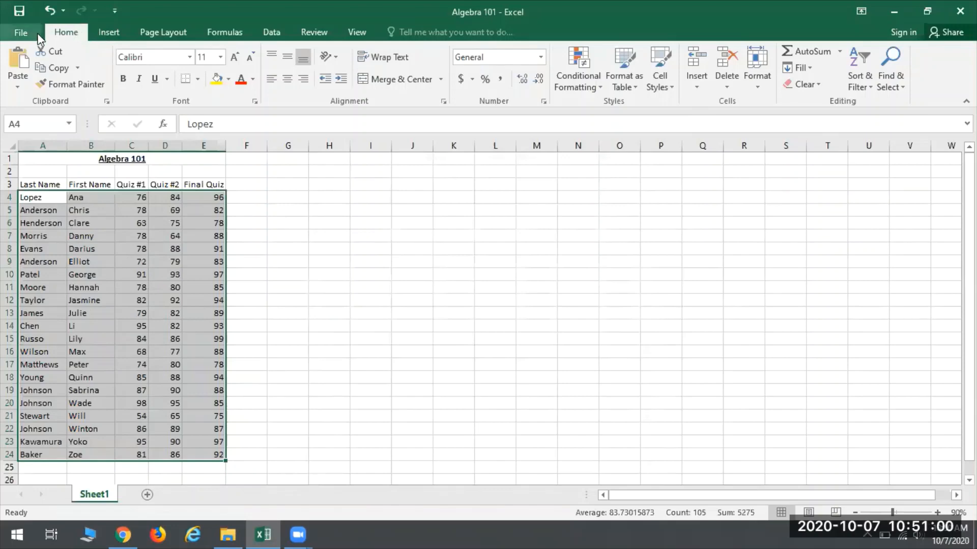
pyautogui.click(48, 12)
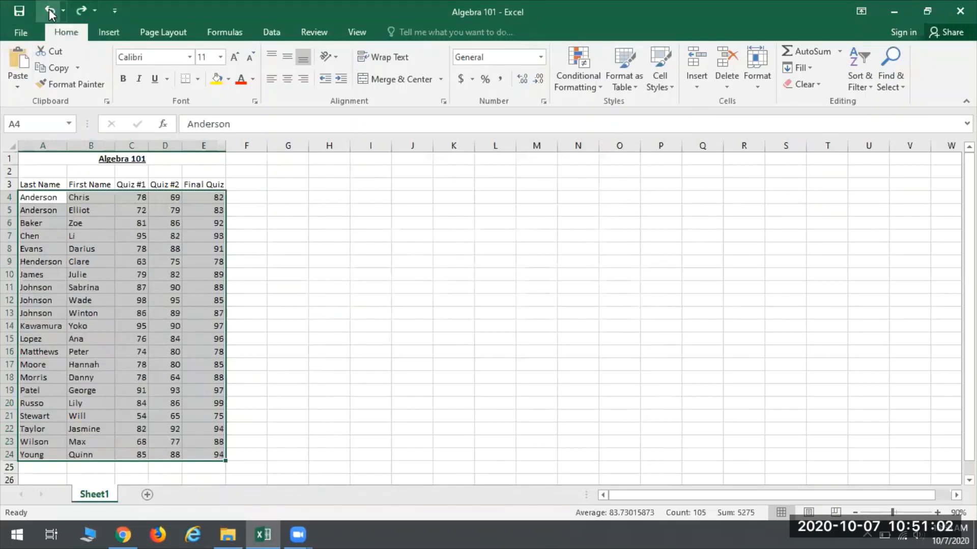
pyautogui.click(322, 256)
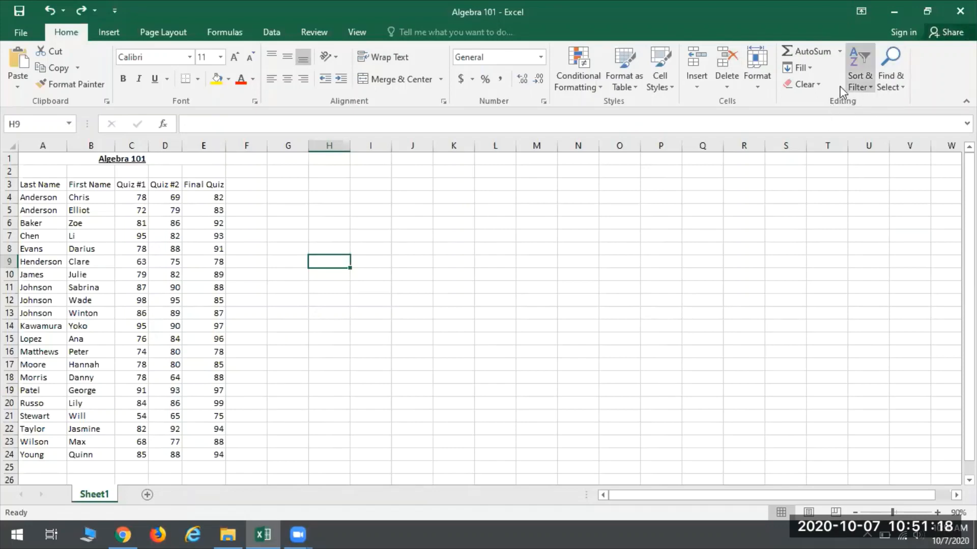
# Step: Use Find to search the sheet for the first name of the student in row 9
pyautogui.click(899, 75)
pyautogui.click(875, 105)
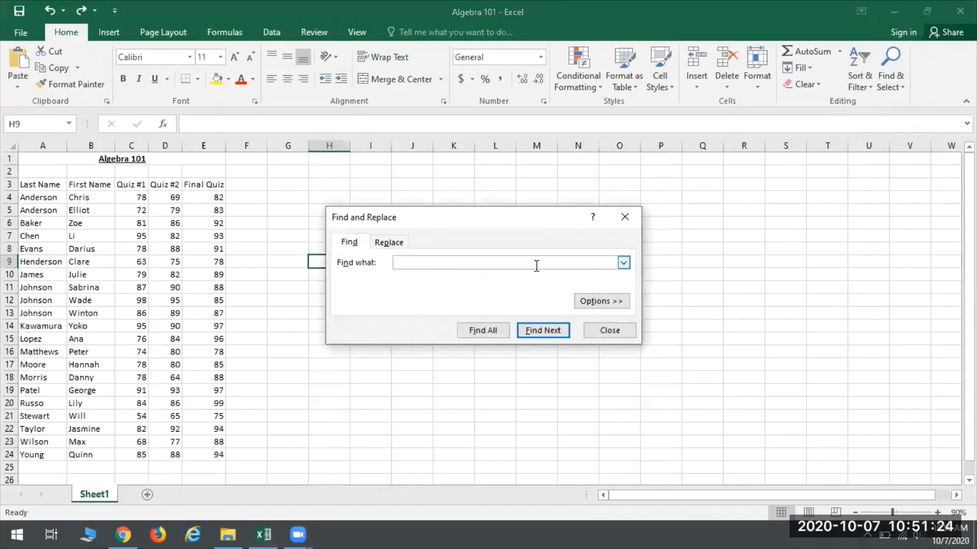
pyautogui.write('clare')
pyautogui.click(548, 331)
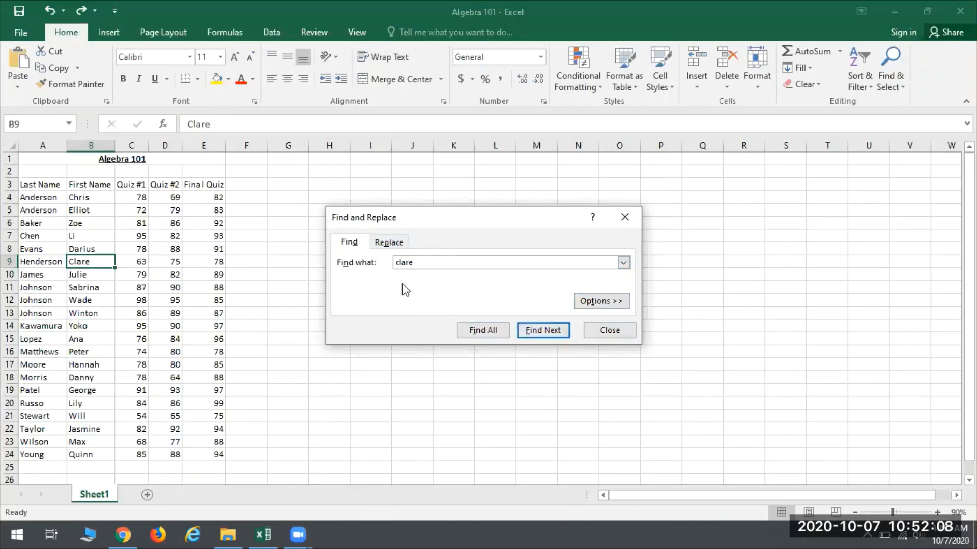
# Step: Replace the student's first name in B9 with its corrected spelling using Find and Replace
pyautogui.click(391, 245)
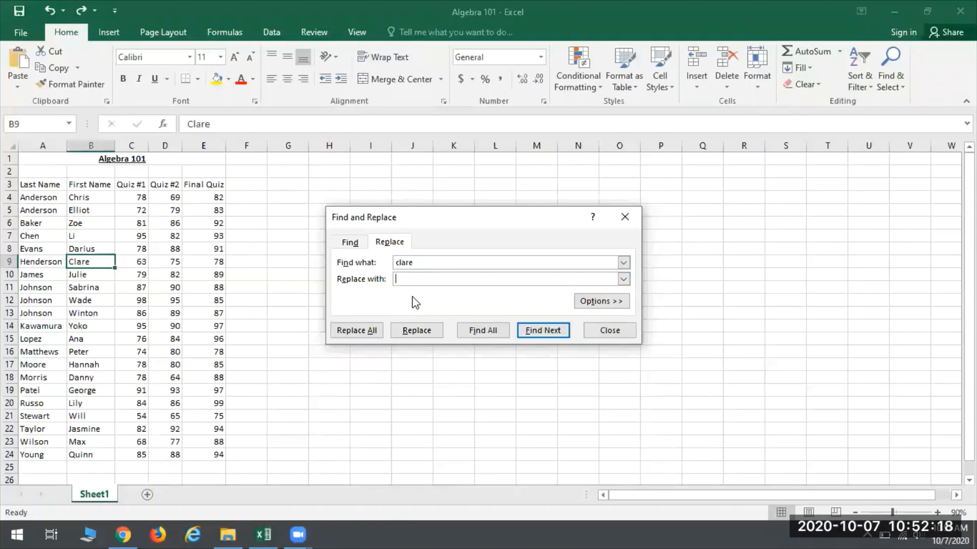
pyautogui.write('Claire')
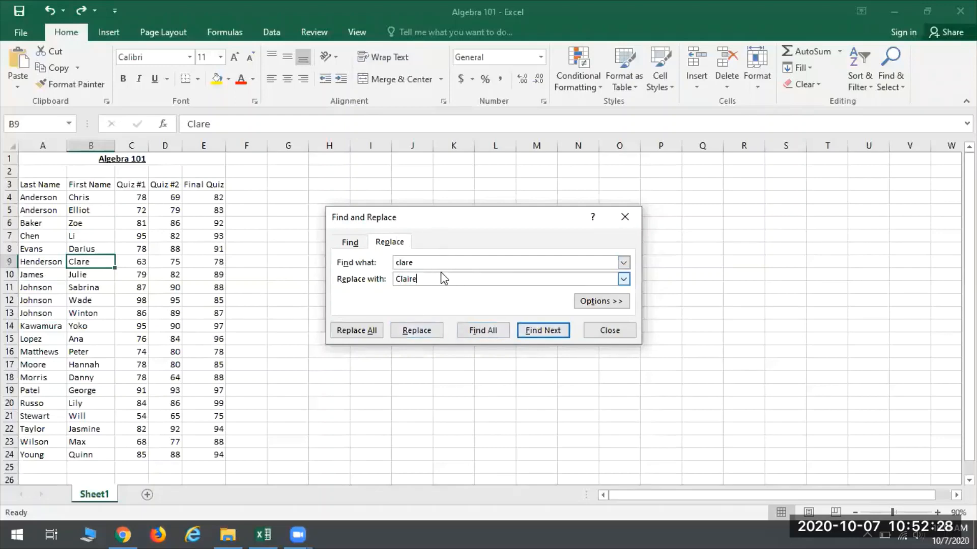
pyautogui.click(414, 332)
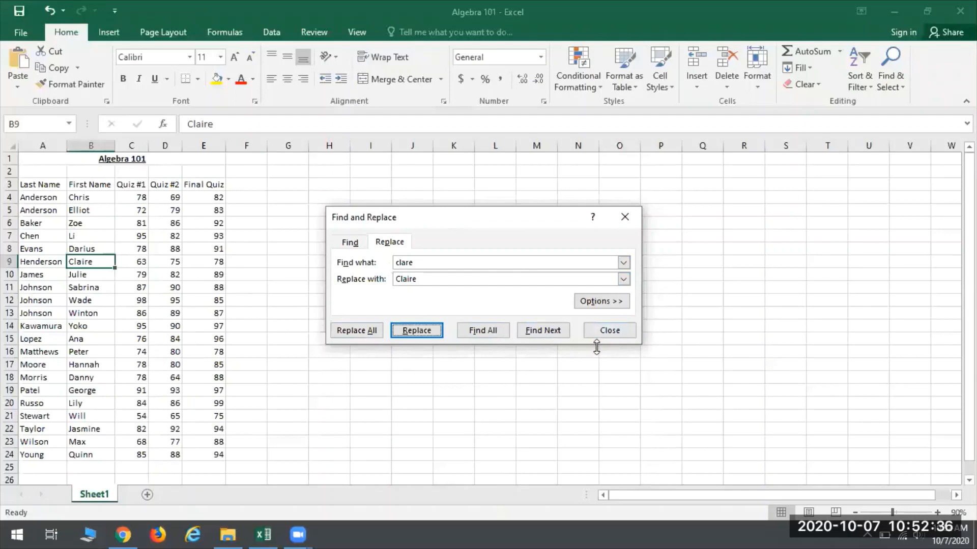
pyautogui.click(624, 338)
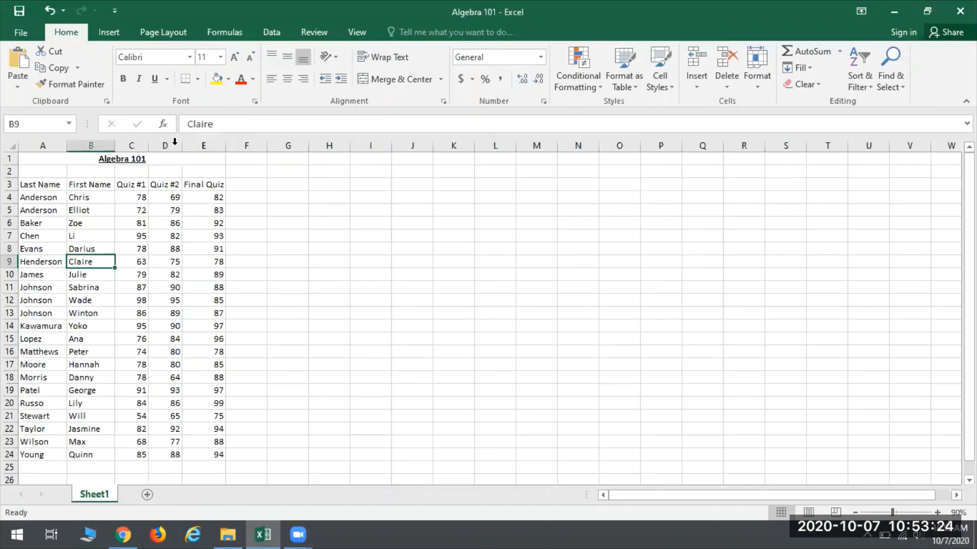
# Step: Insert a new column before Final Quiz and enter the heading Quiz #3 in E3
pyautogui.rightClick(205, 146)
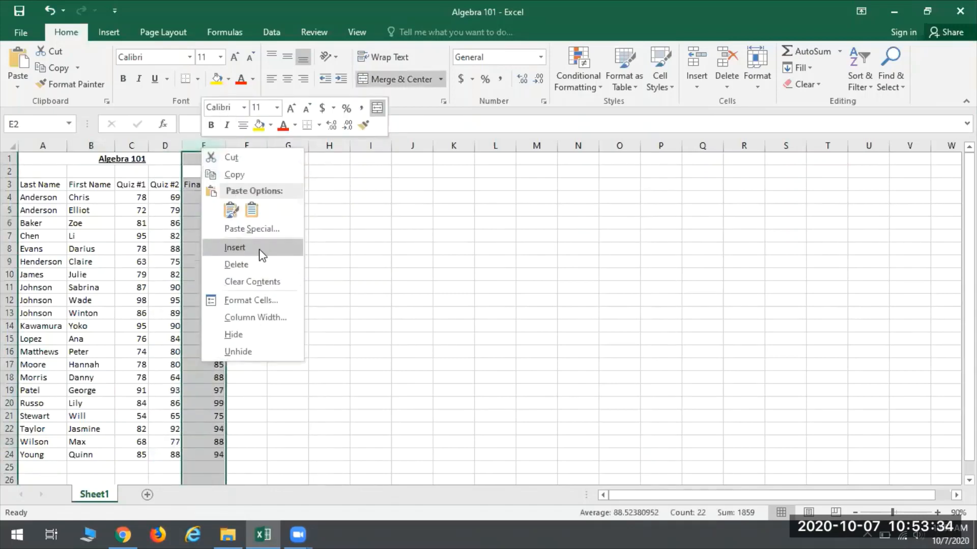
pyautogui.click(242, 247)
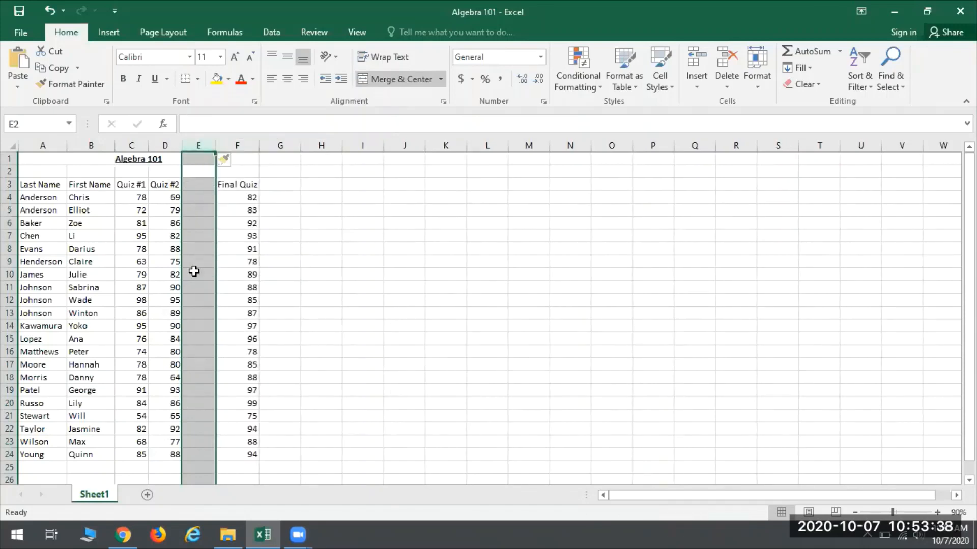
pyautogui.click(191, 183)
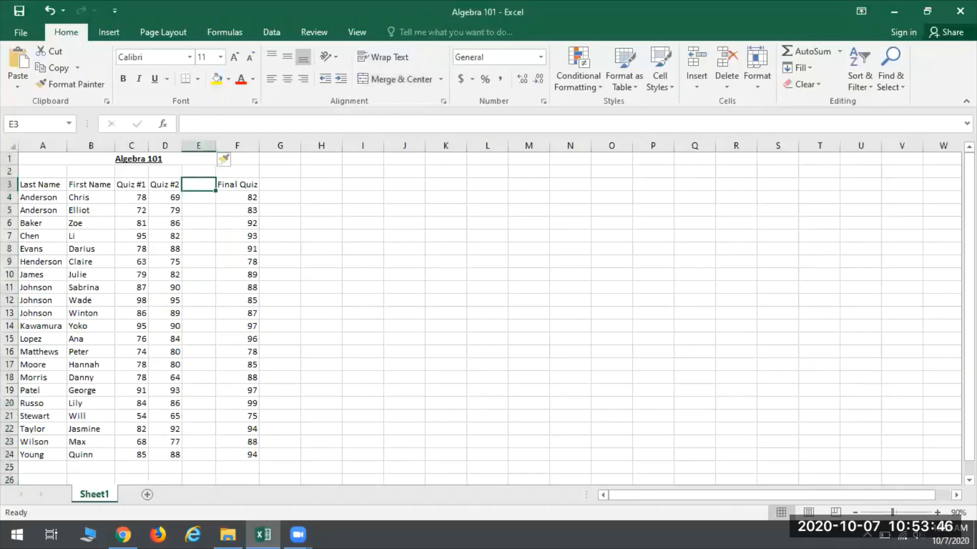
pyautogui.write('Quiz #3')
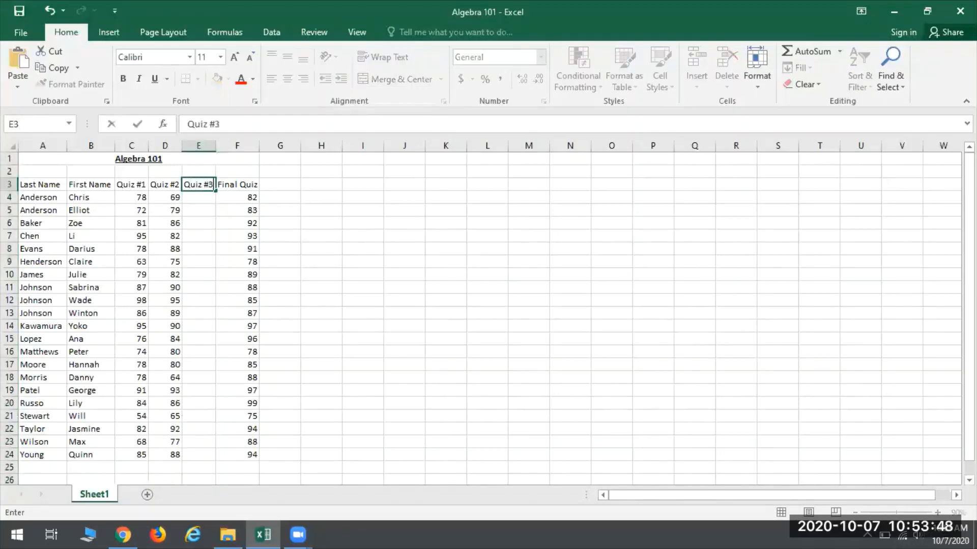
pyautogui.press('Return')
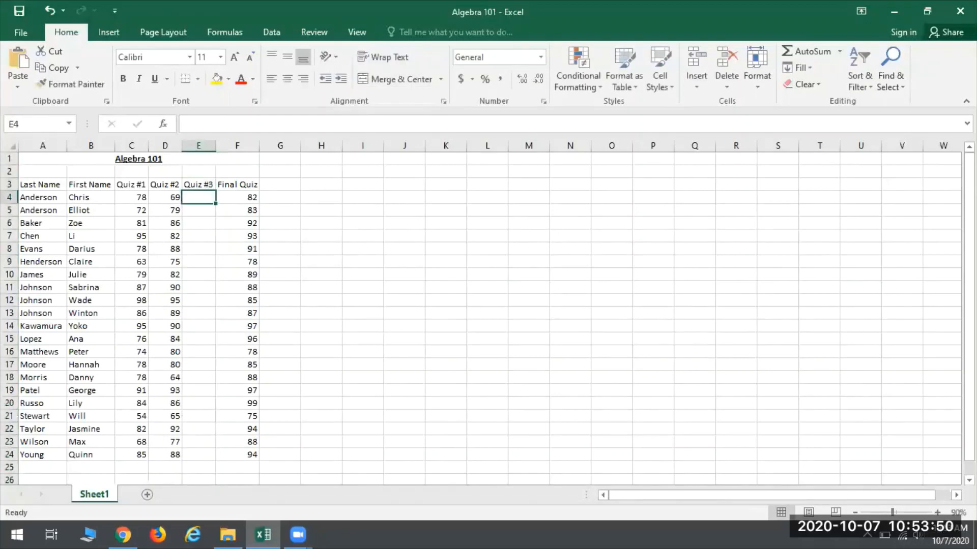
# Step: Enter the Quiz #3 scores 86, 79, 88 and 93 in cells E4 to E7
pyautogui.write('86')
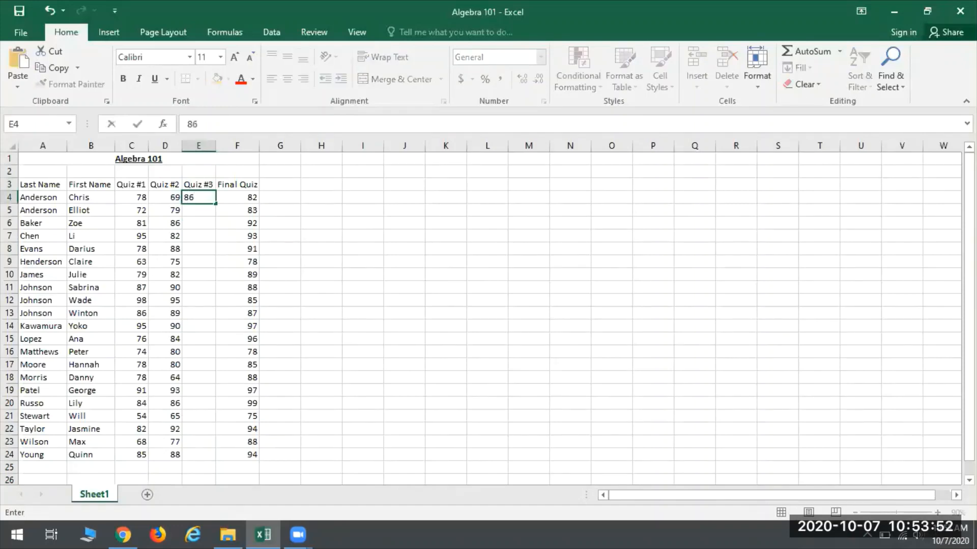
pyautogui.press('Return')
pyautogui.write('79')
pyautogui.press('Return')
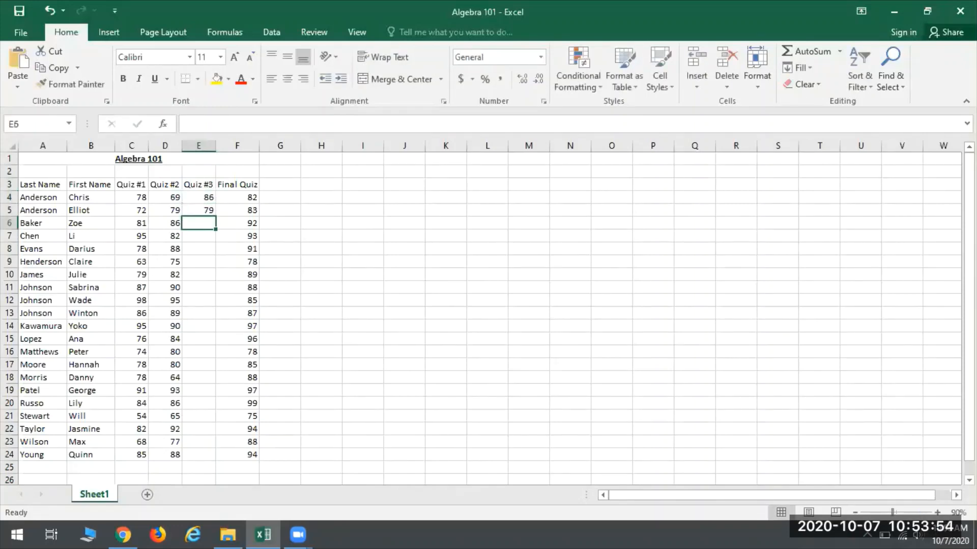
pyautogui.write('88')
pyautogui.press('Return')
pyautogui.write('9')
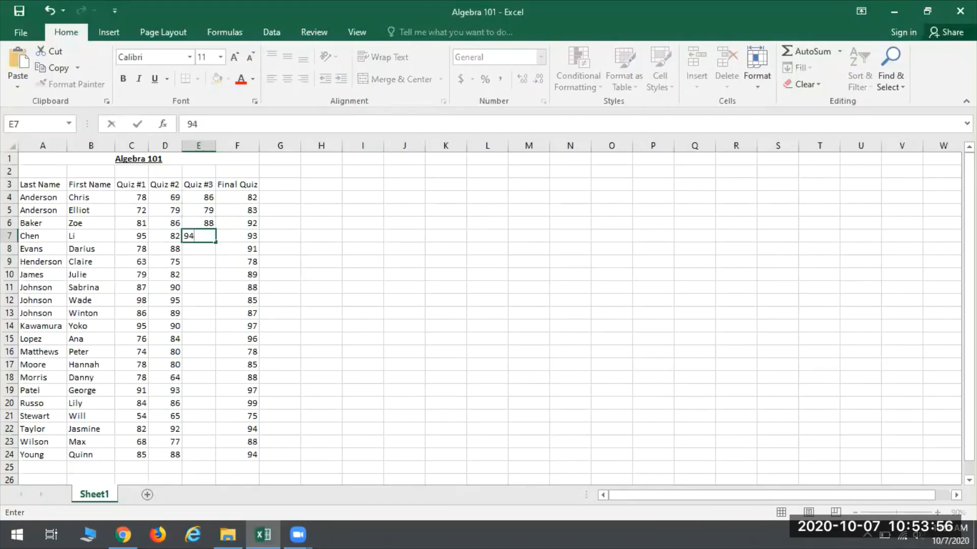
pyautogui.write('4')
pyautogui.press('BackSpace')
pyautogui.press('Return')
# Step: Enter the Quiz #3 scores 90, 60, 84 and 95 in cells E8 to E11
pyautogui.write('90')
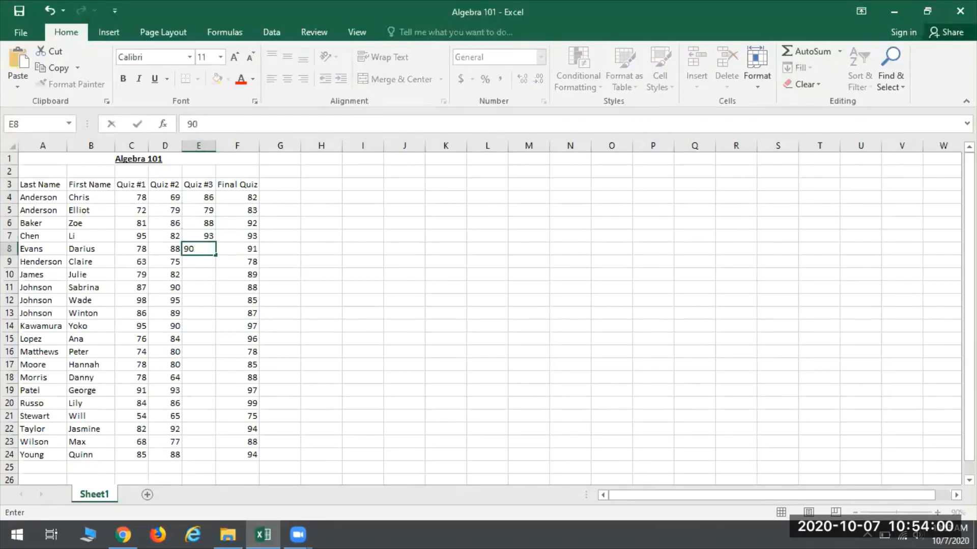
pyautogui.press('Return')
pyautogui.write('60')
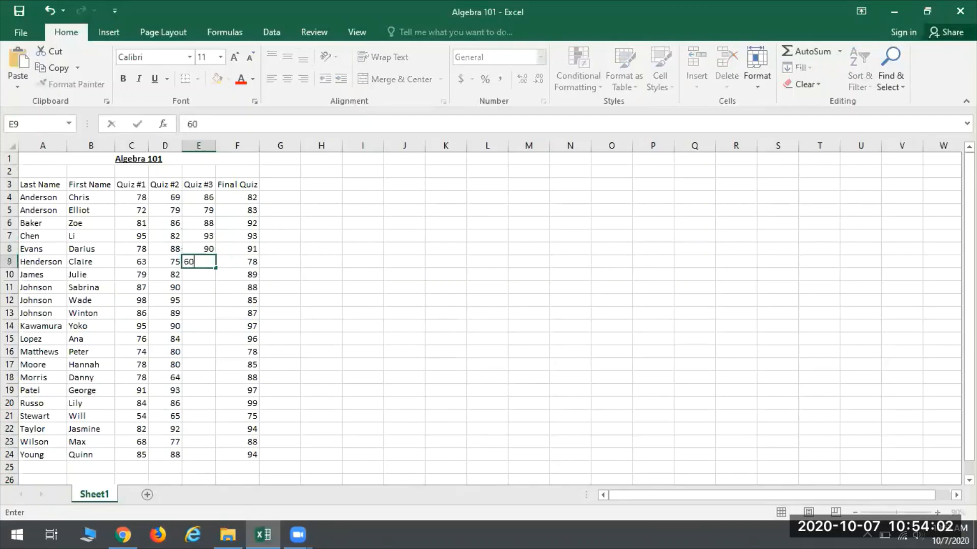
pyautogui.press('Return')
pyautogui.write('84')
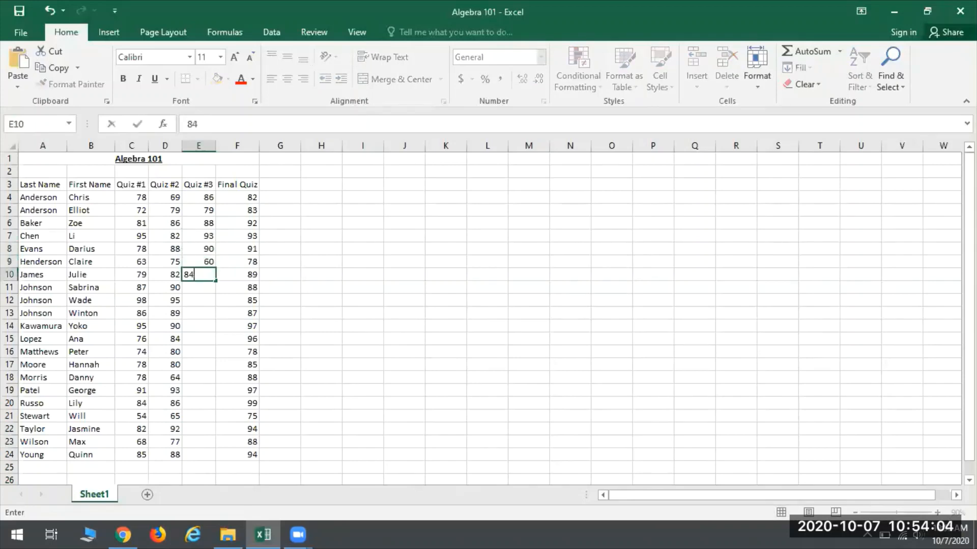
pyautogui.press('Return')
pyautogui.write('95')
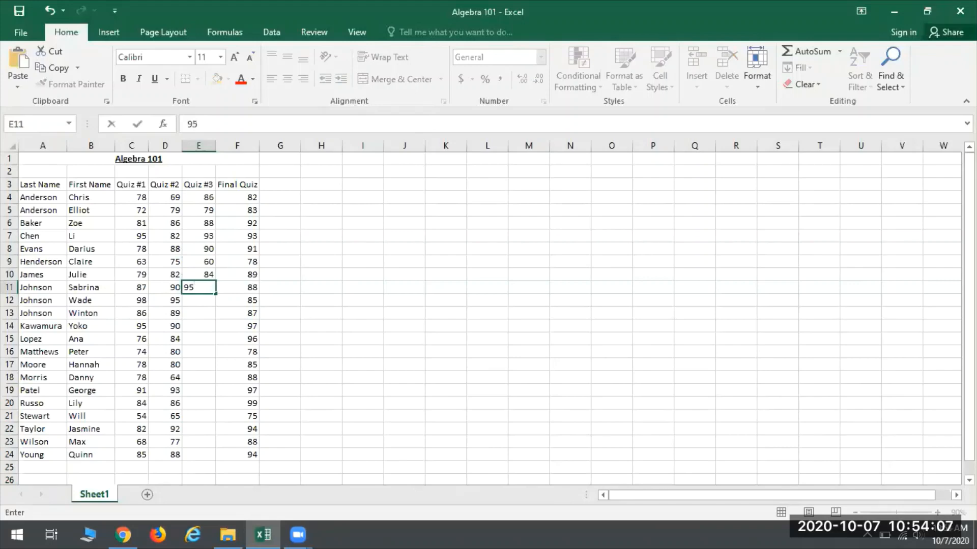
pyautogui.press('Return')
# Step: Enter the Quiz #3 scores 95, 90, 100 and 86 in cells E12 to E15
pyautogui.write('9')
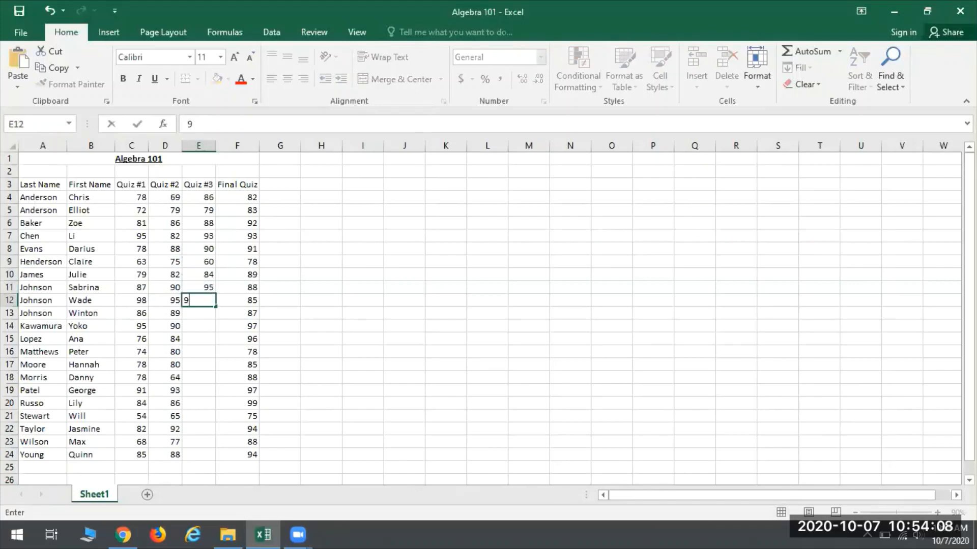
pyautogui.write('5')
pyautogui.press('Return')
pyautogui.write('9')
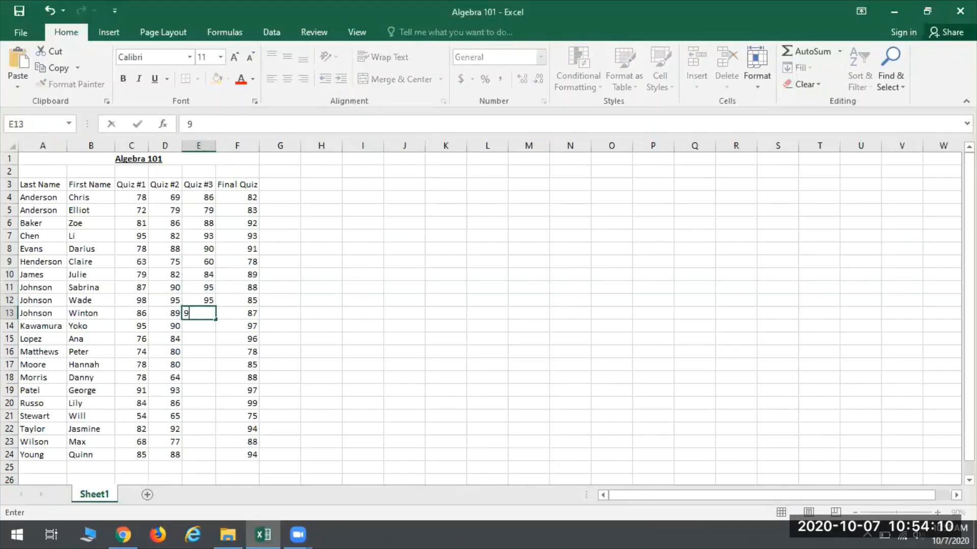
pyautogui.write('0')
pyautogui.press('Return')
pyautogui.write('100')
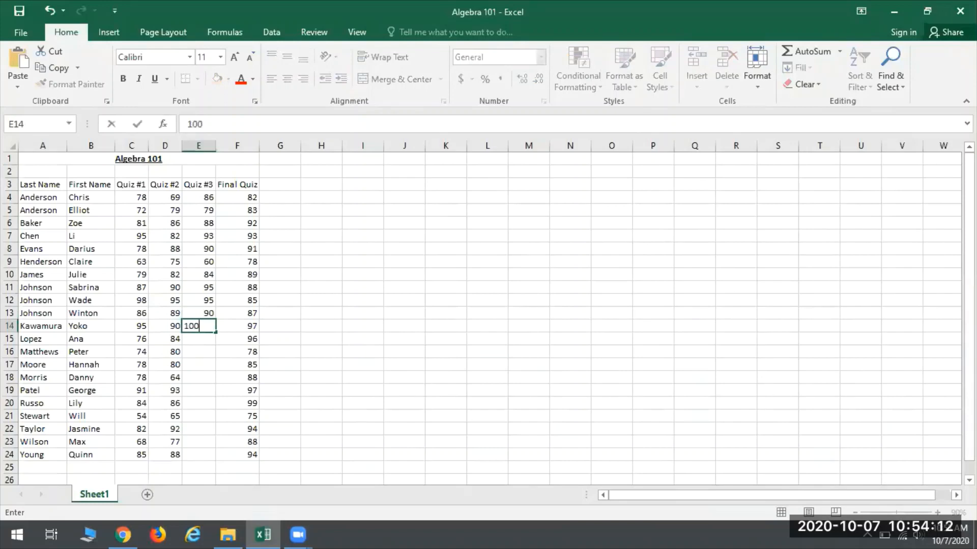
pyautogui.press('Return')
pyautogui.write('8')
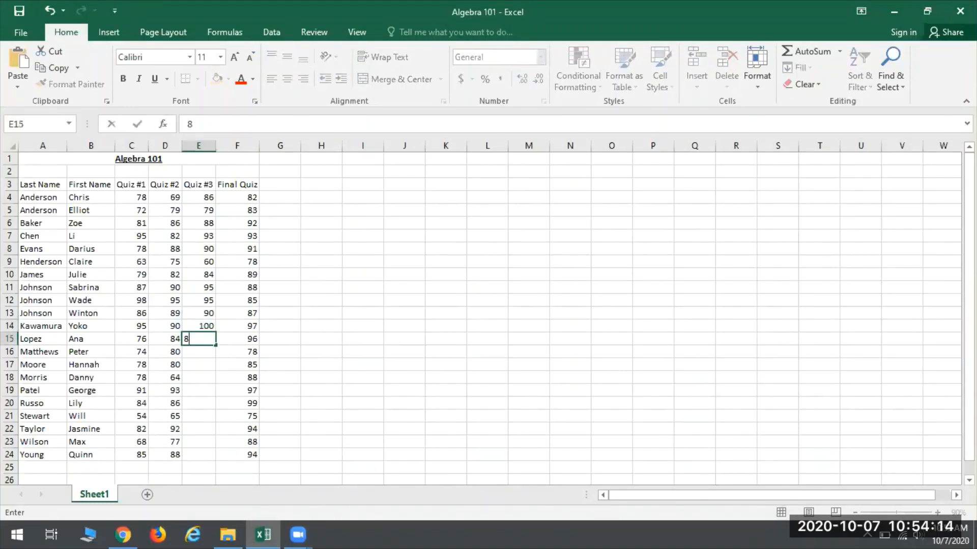
pyautogui.write('6')
pyautogui.press('Return')
# Step: Enter the Quiz #3 scores 77, 82, 88 and 93 in cells E16 to E19
pyautogui.write('77')
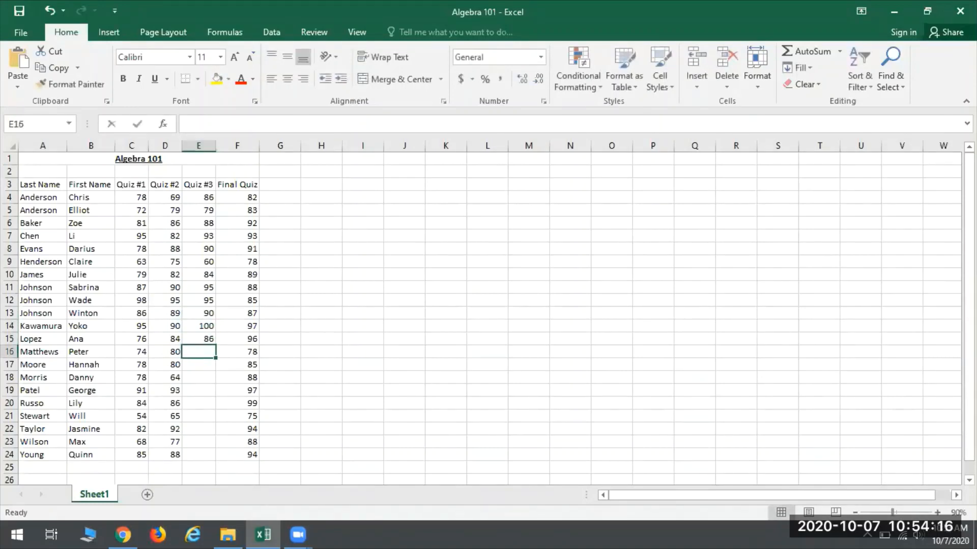
pyautogui.press('Return')
pyautogui.write('82')
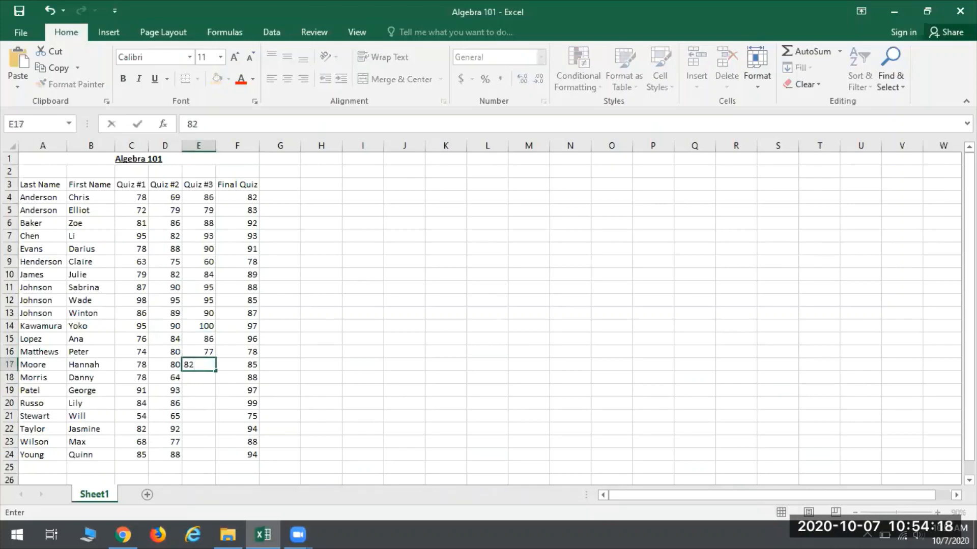
pyautogui.press('Return')
pyautogui.write('88')
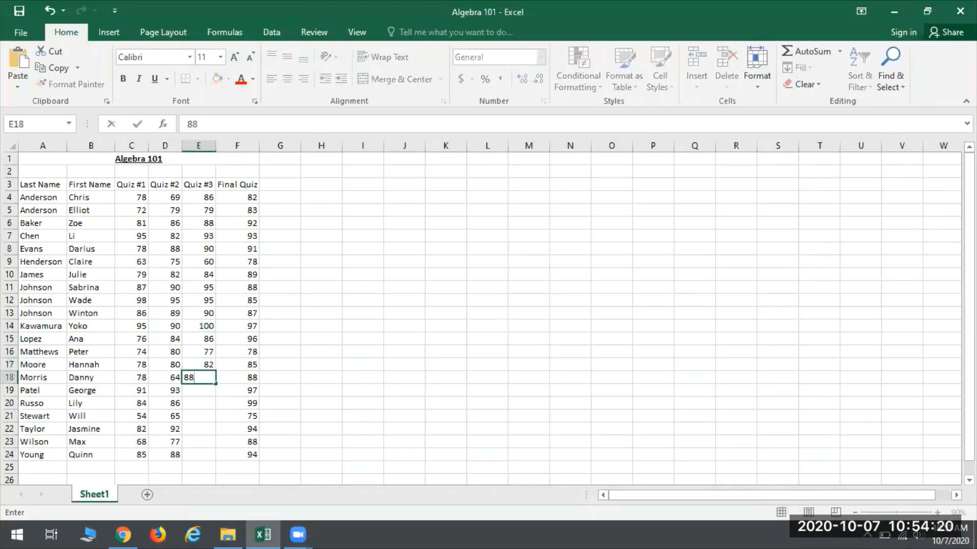
pyautogui.press('Return')
pyautogui.write('93')
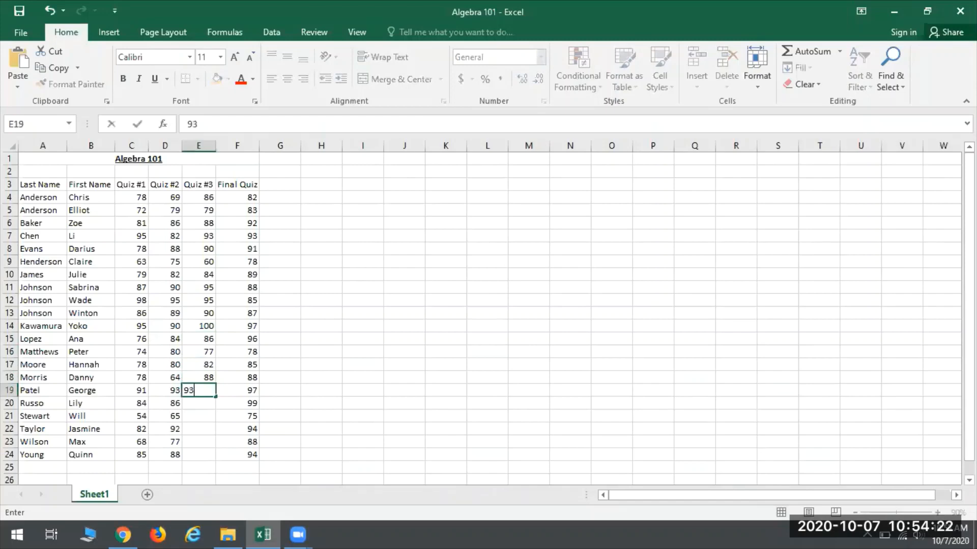
pyautogui.press('Return')
# Step: Enter the Quiz #3 scores 90, 60, 90, 84 and 90 in cells E20 to E24
pyautogui.write('90')
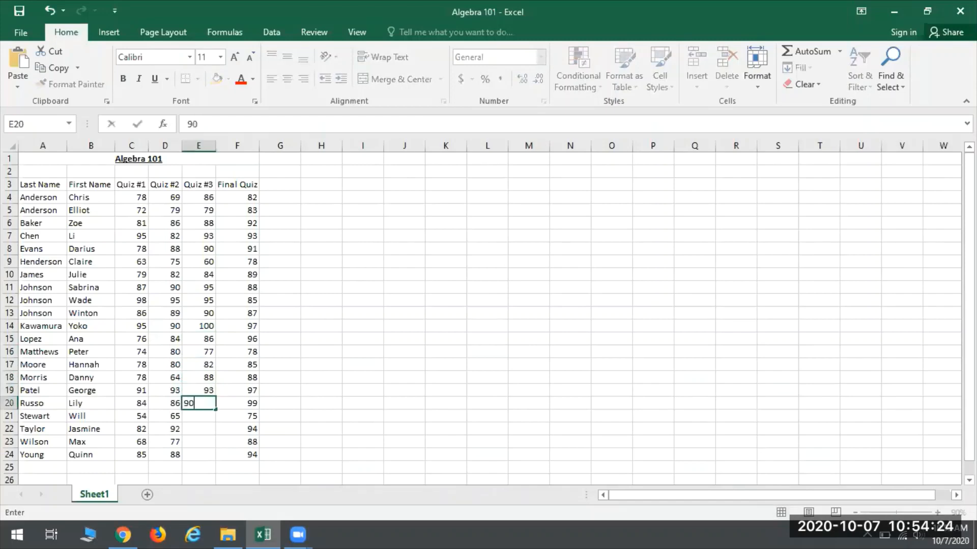
pyautogui.press('Return')
pyautogui.write('60')
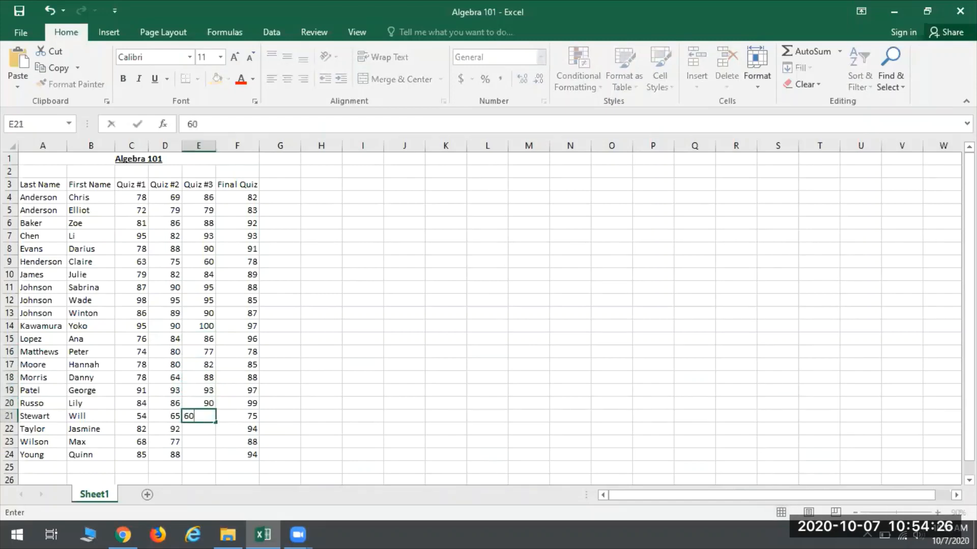
pyautogui.press('Return')
pyautogui.write('90')
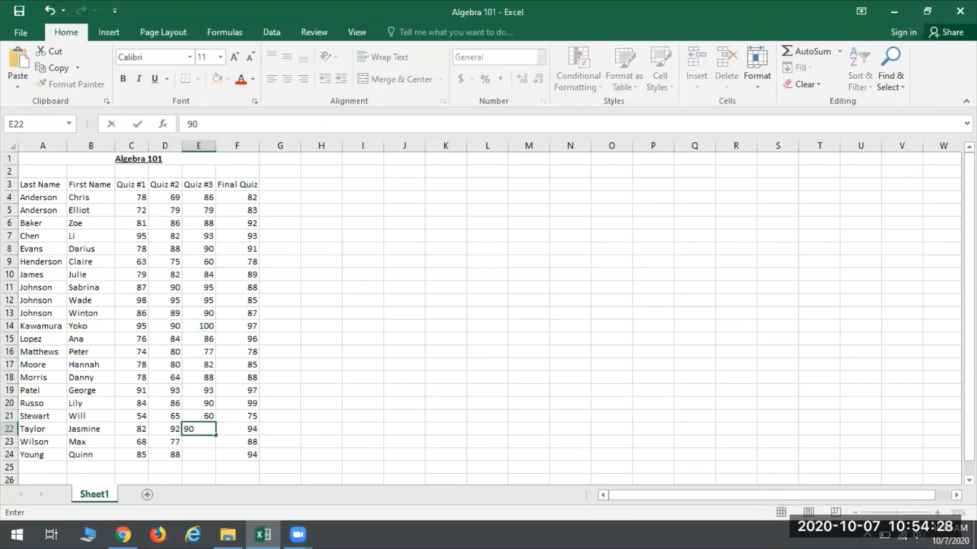
pyautogui.press('Return')
pyautogui.write('84')
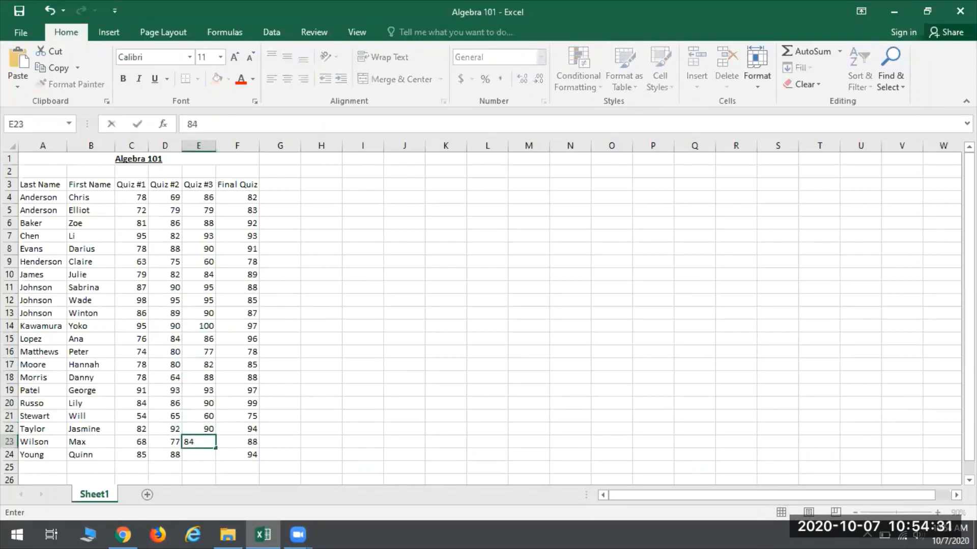
pyautogui.press('Return')
pyautogui.write('90')
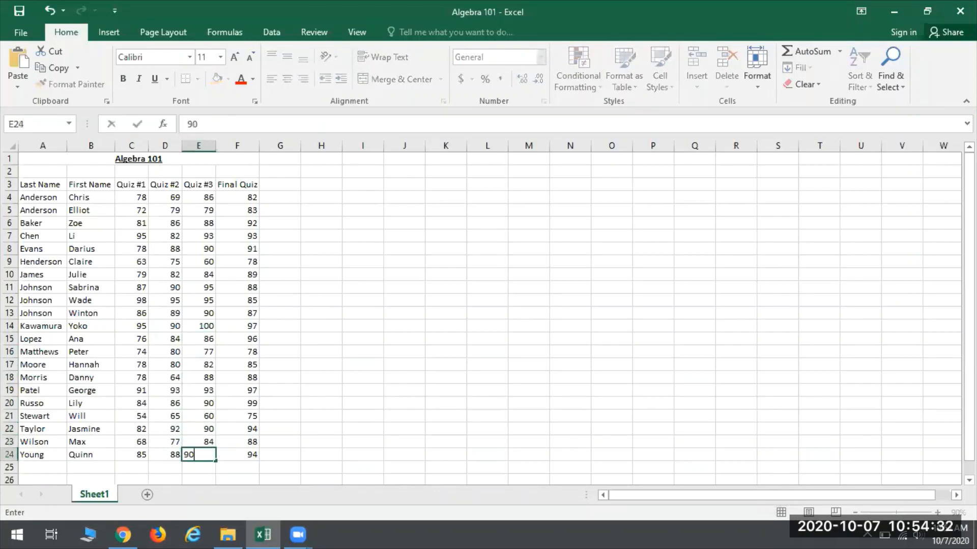
pyautogui.press('Return')
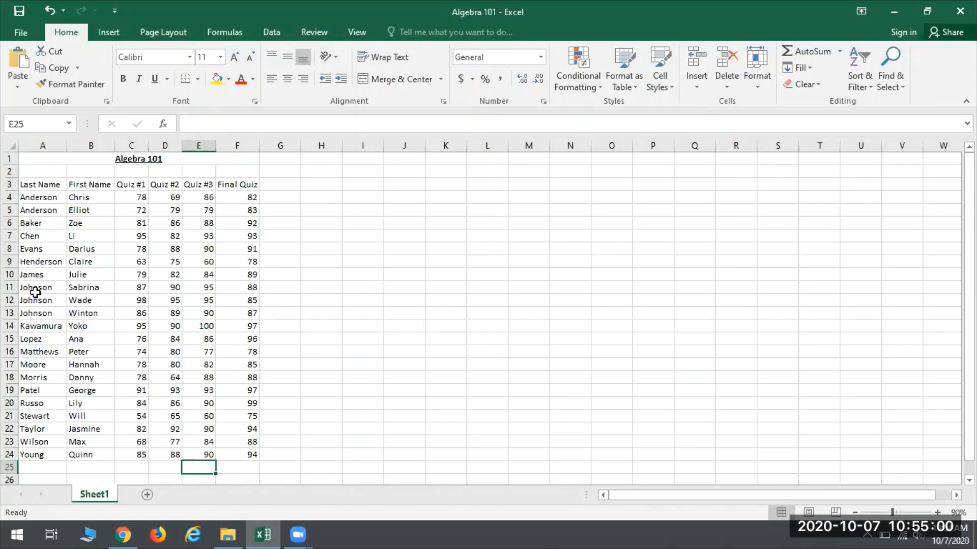
# Step: Insert a blank sheet row at row 10, directly below the student record in row 9
pyautogui.rightClick(9, 274)
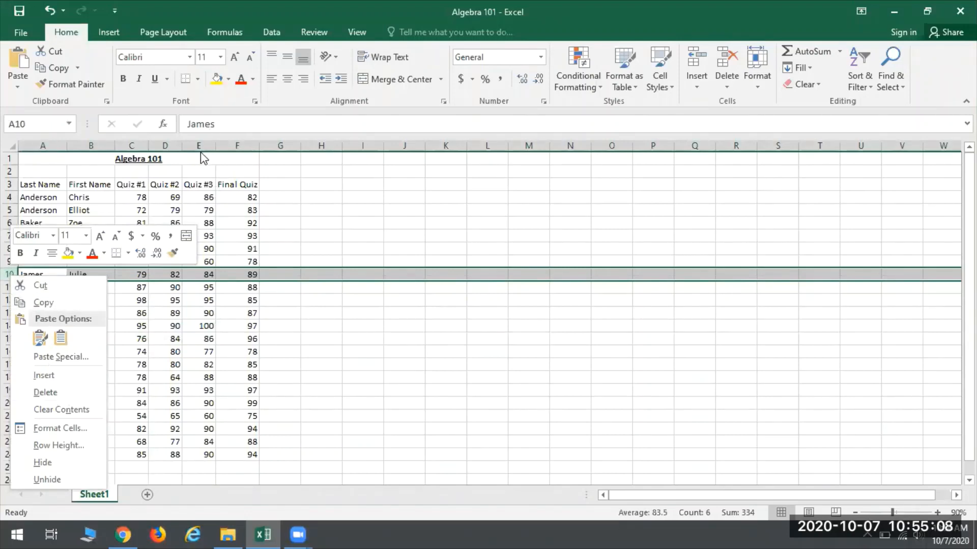
pyautogui.press('Escape')
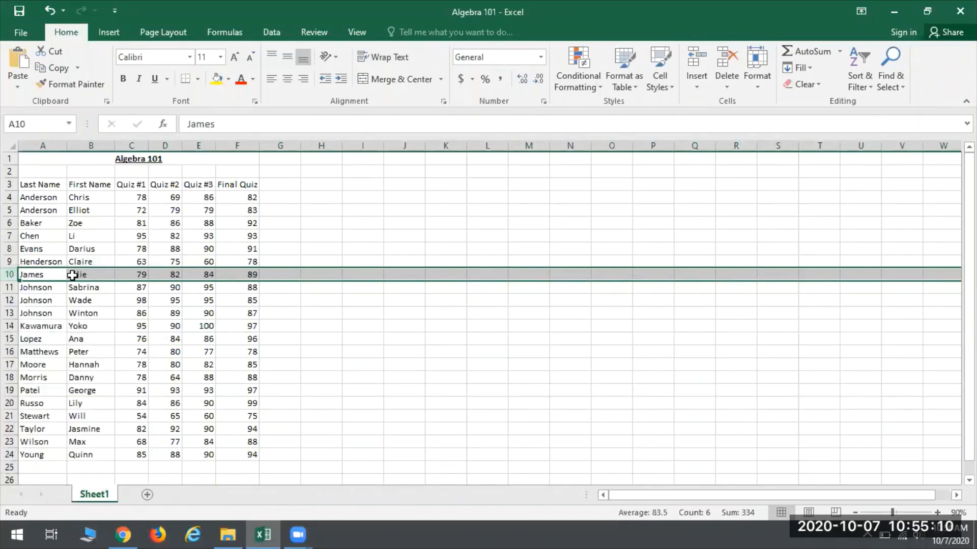
pyautogui.click(35, 275)
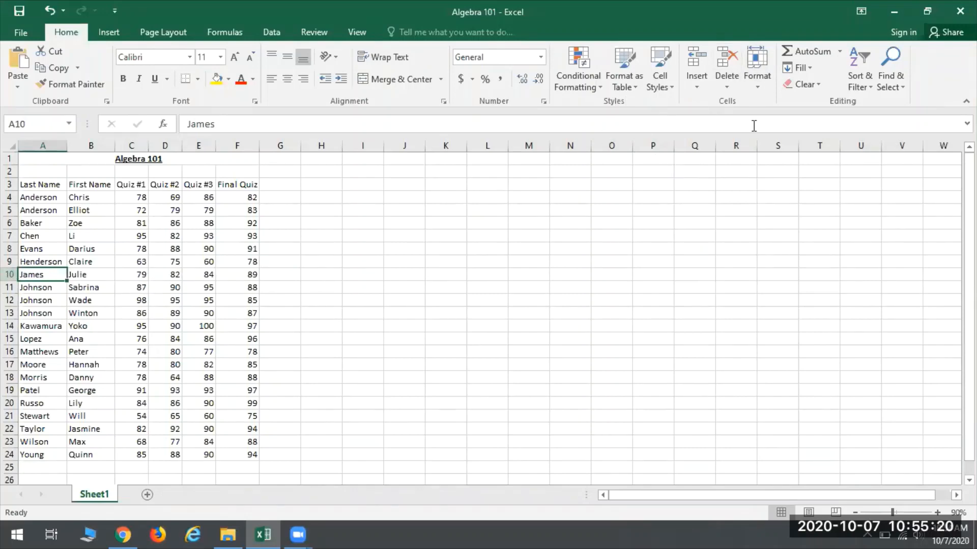
pyautogui.click(701, 80)
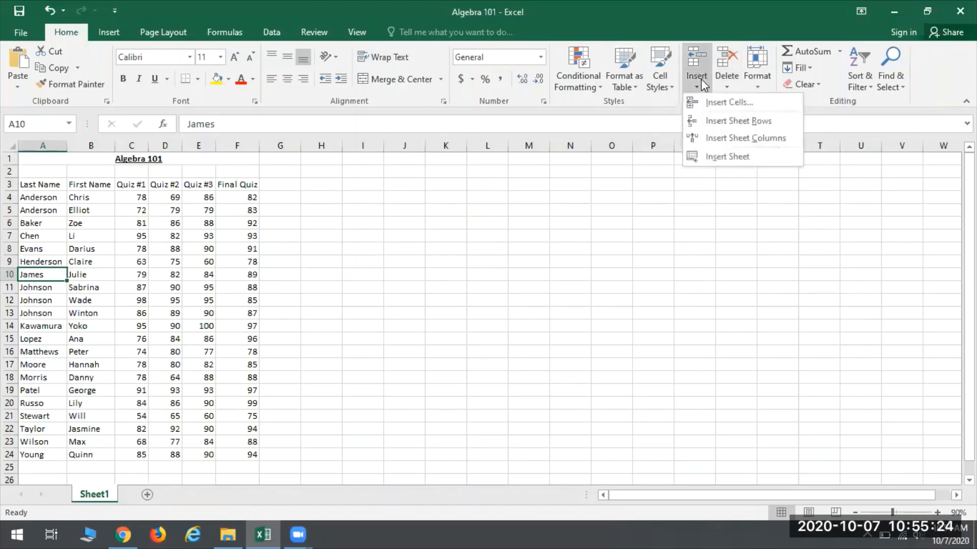
pyautogui.click(731, 121)
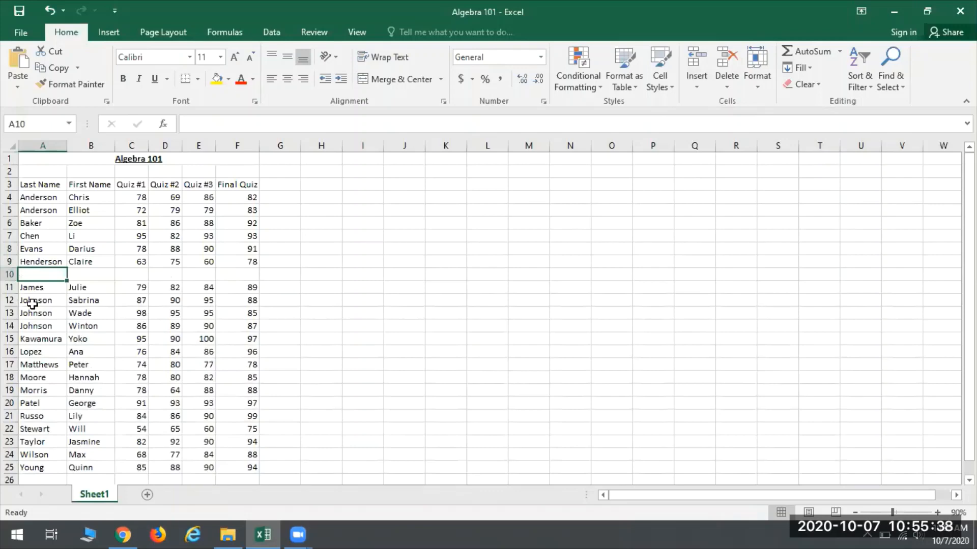
pyautogui.click(369, 442)
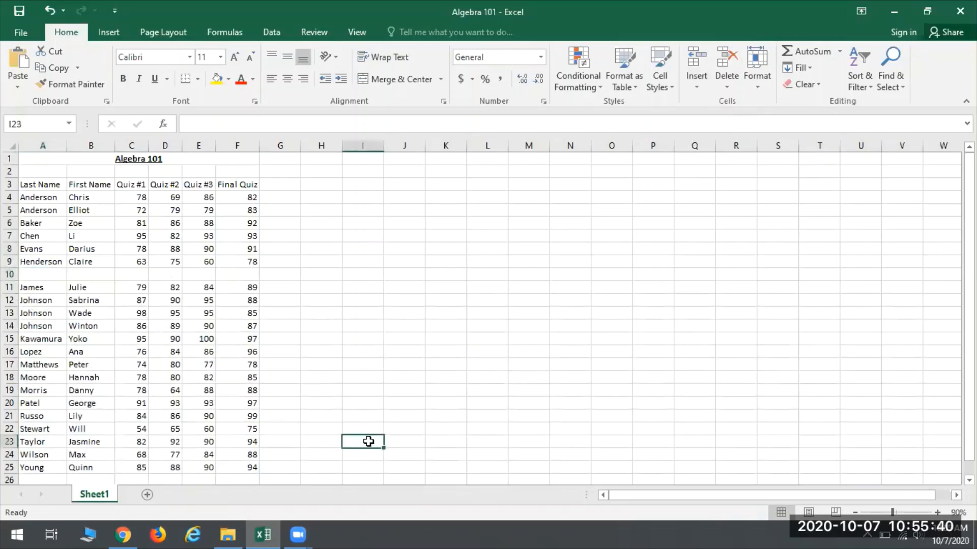
pyautogui.write('He')
pyautogui.press('Escape')
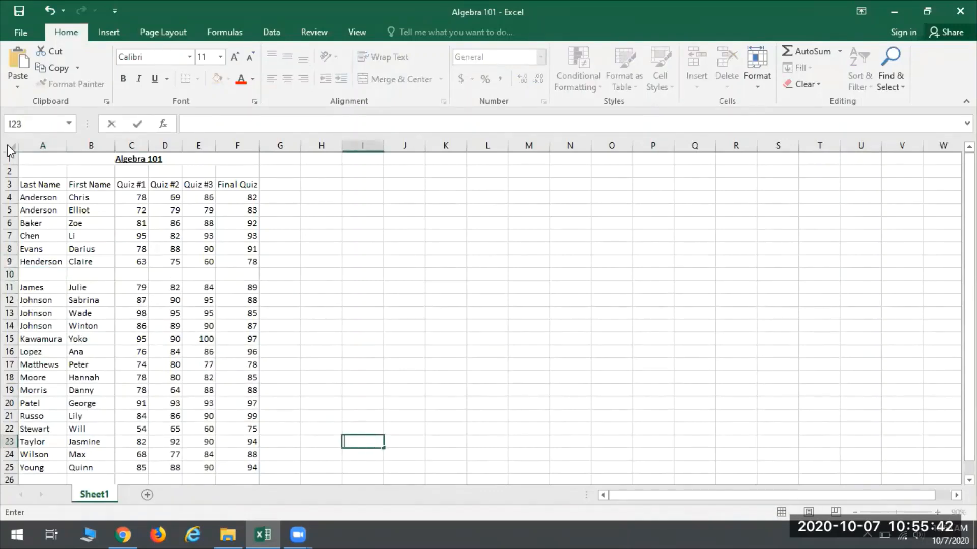
# Step: Enter the new student's last name in A10 and first name in B10
pyautogui.click(30, 274)
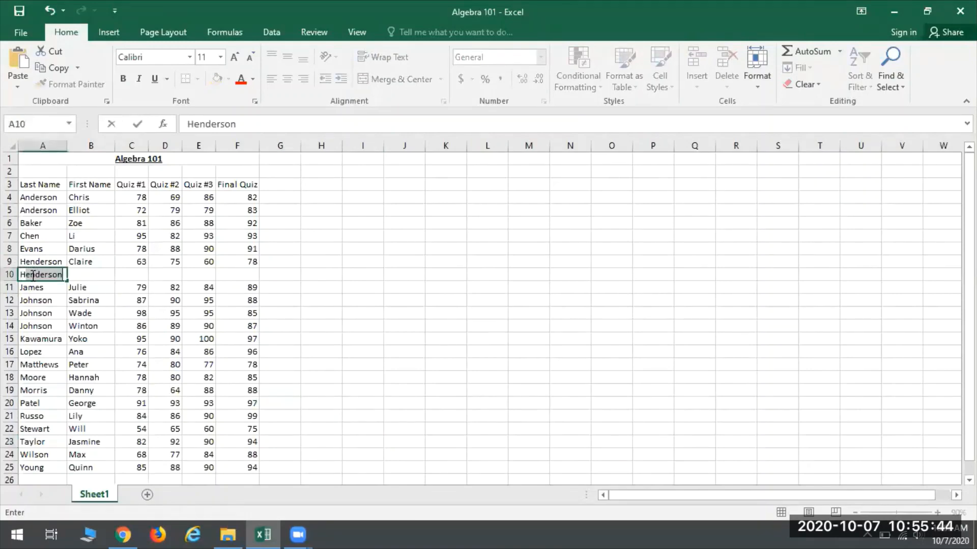
pyautogui.press('Tab')
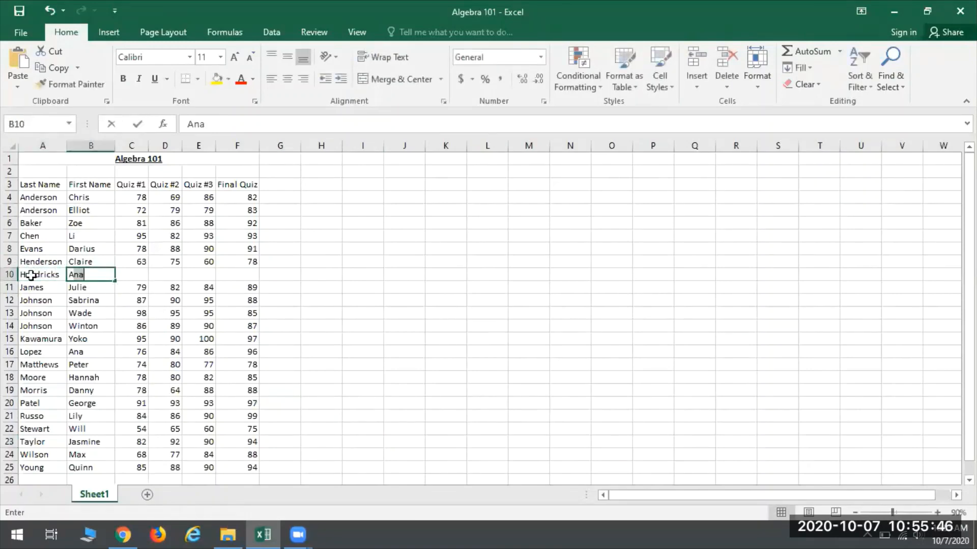
pyautogui.press('Tab')
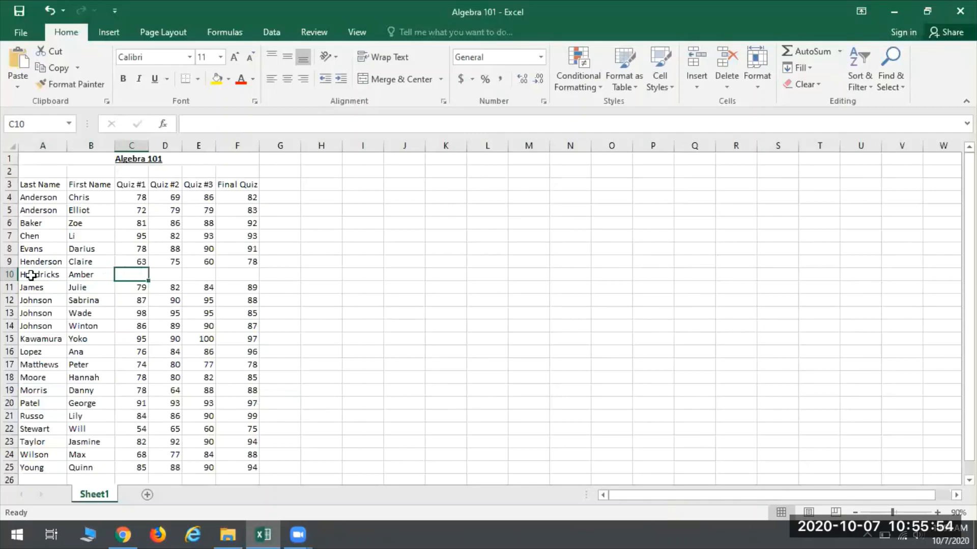
# Step: Leave Quiz #1 blank for the student in row 10 and enter the scores 84, 89 and 92 in D10 to F10
pyautogui.press('Tab')
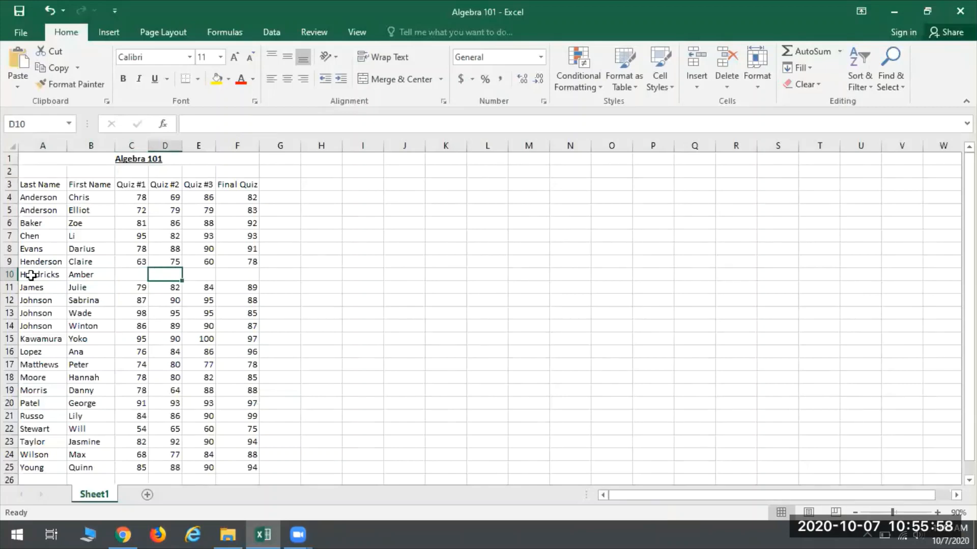
pyautogui.write('84')
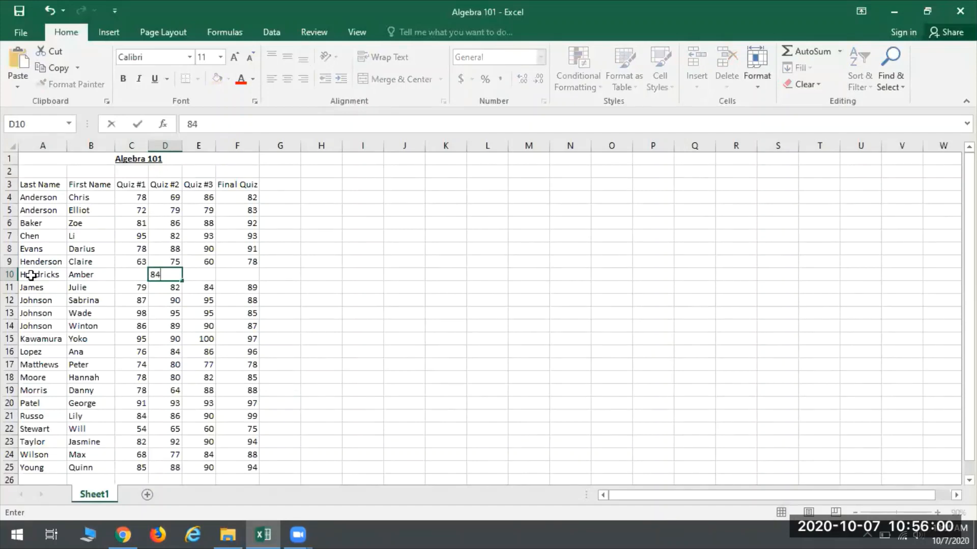
pyautogui.press('Tab')
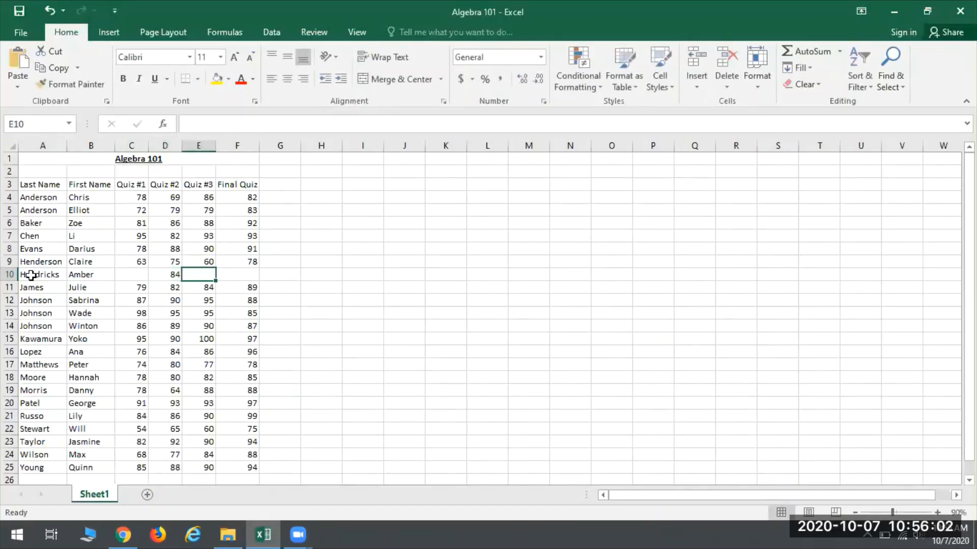
pyautogui.write('89')
pyautogui.press('Tab')
pyautogui.write('9')
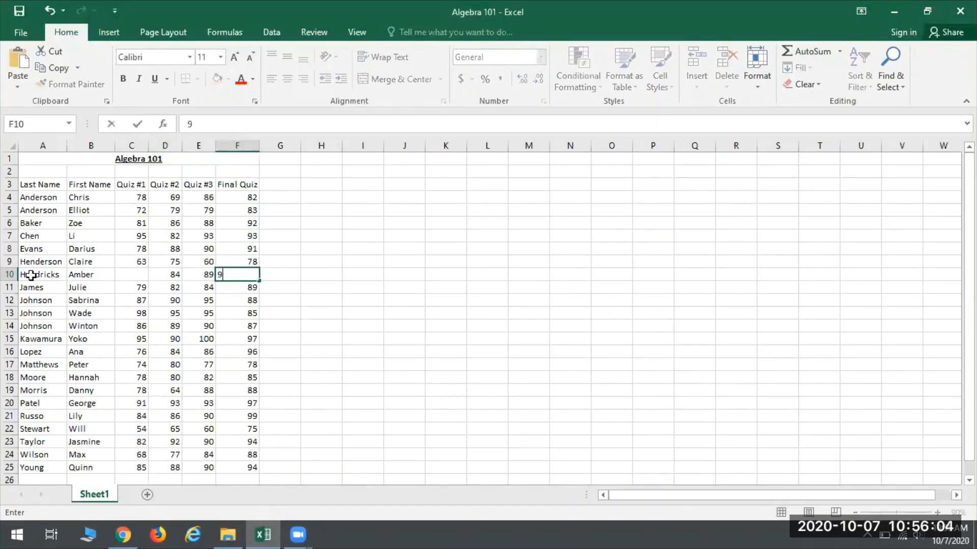
pyautogui.press('Return')
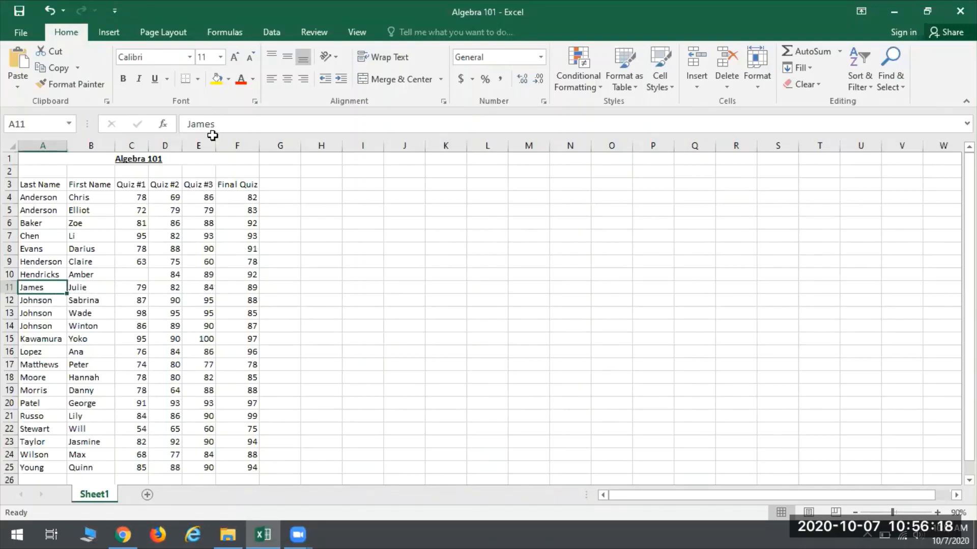
pyautogui.rightClick(10, 287)
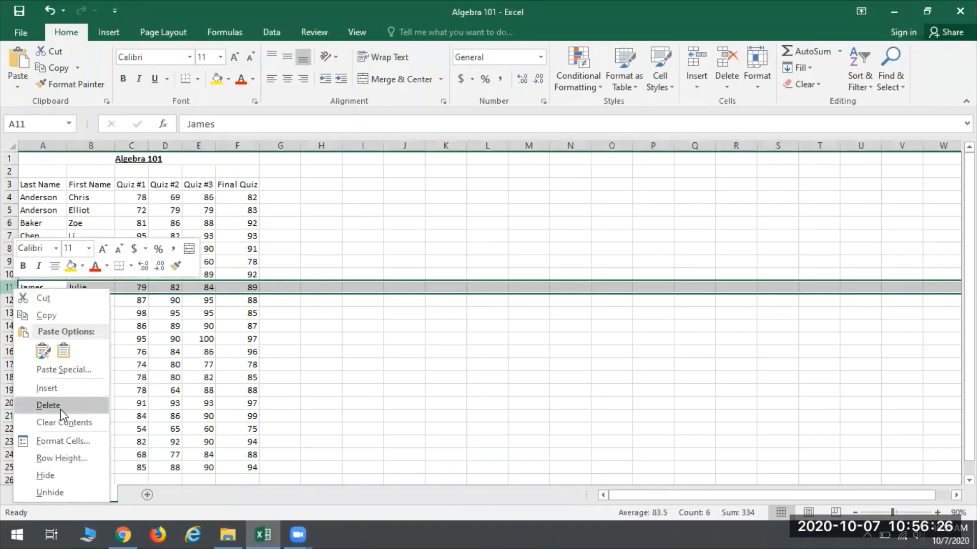
pyautogui.click(312, 341)
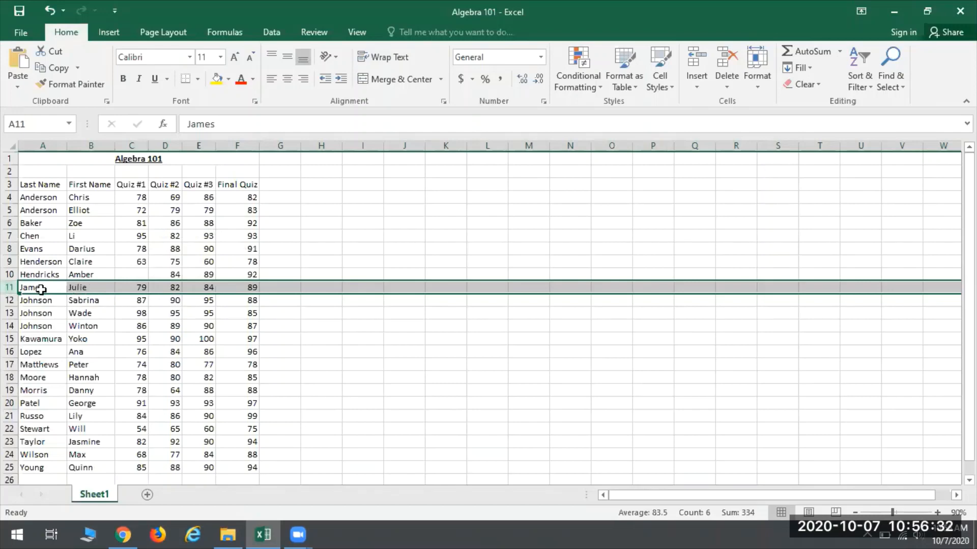
pyautogui.click(186, 288)
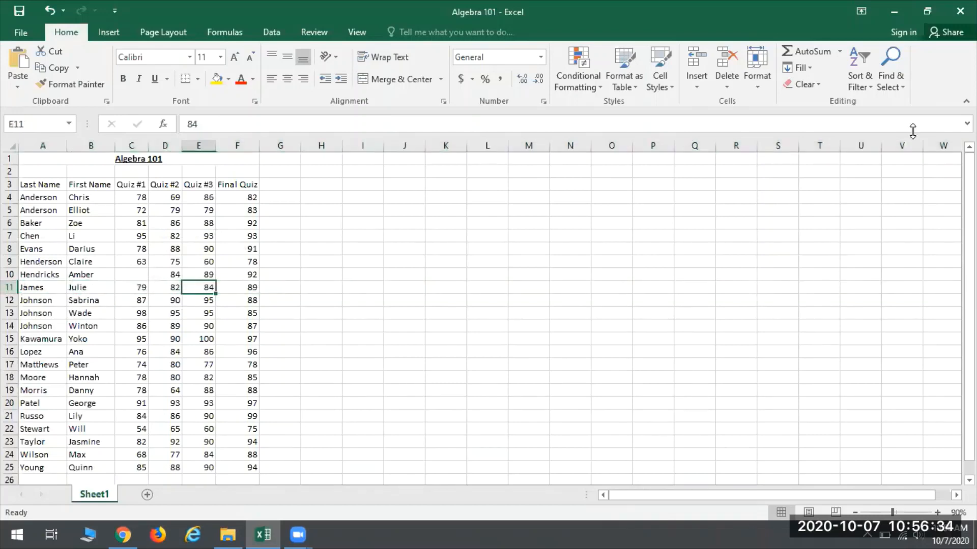
pyautogui.click(729, 84)
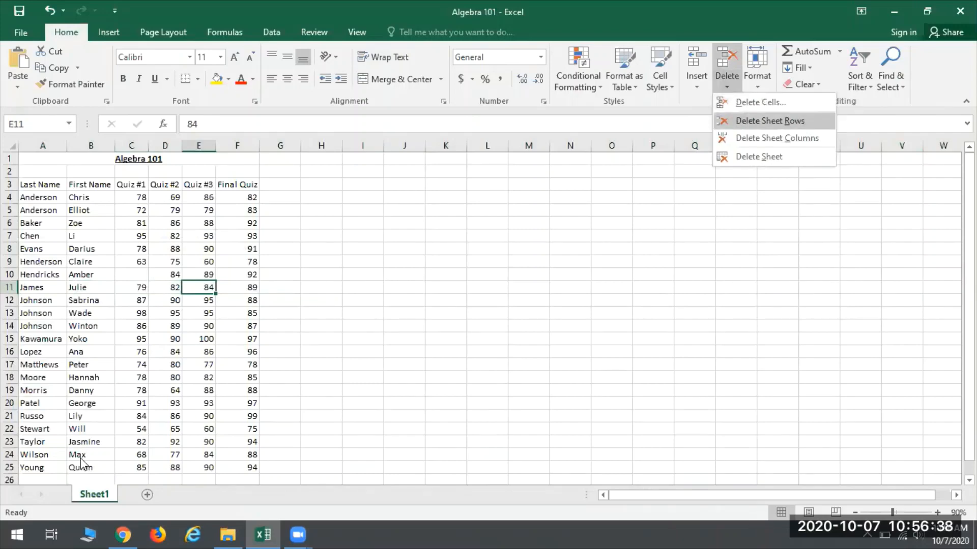
pyautogui.click(225, 154)
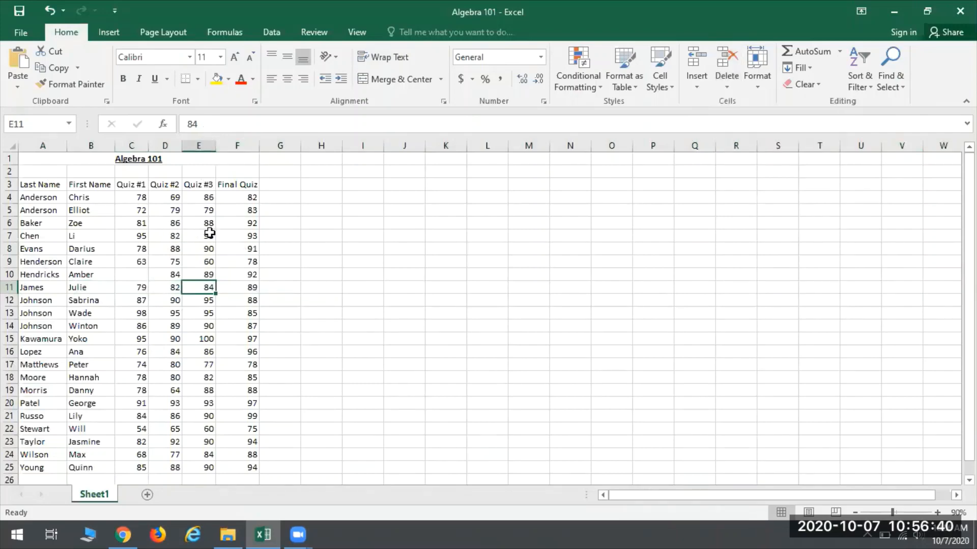
pyautogui.click(244, 199)
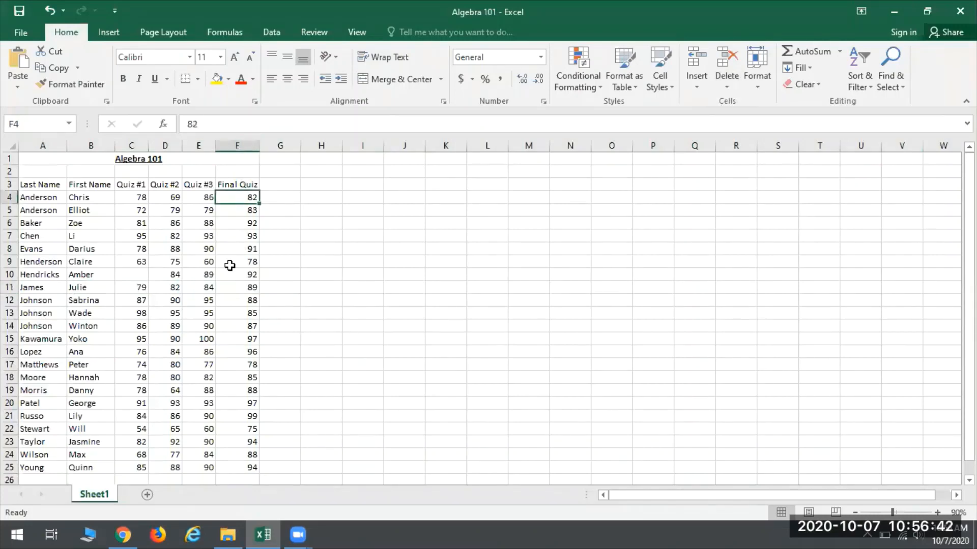
pyautogui.click(733, 87)
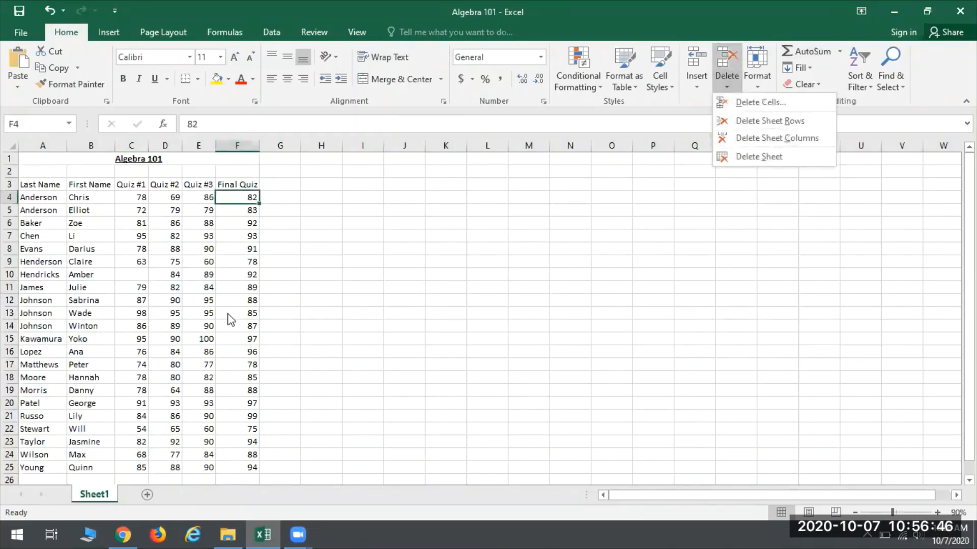
pyautogui.click(227, 296)
pyautogui.rightClick(237, 145)
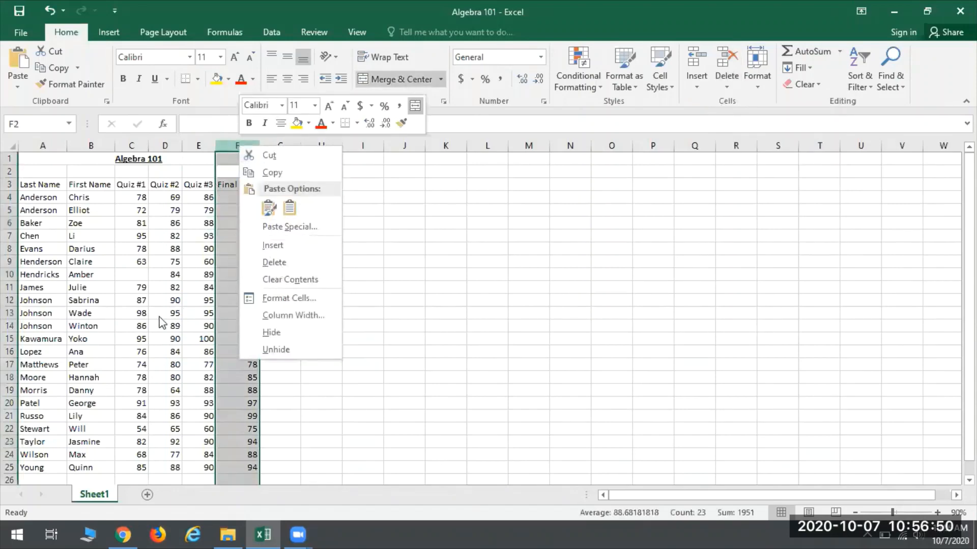
pyautogui.click(240, 146)
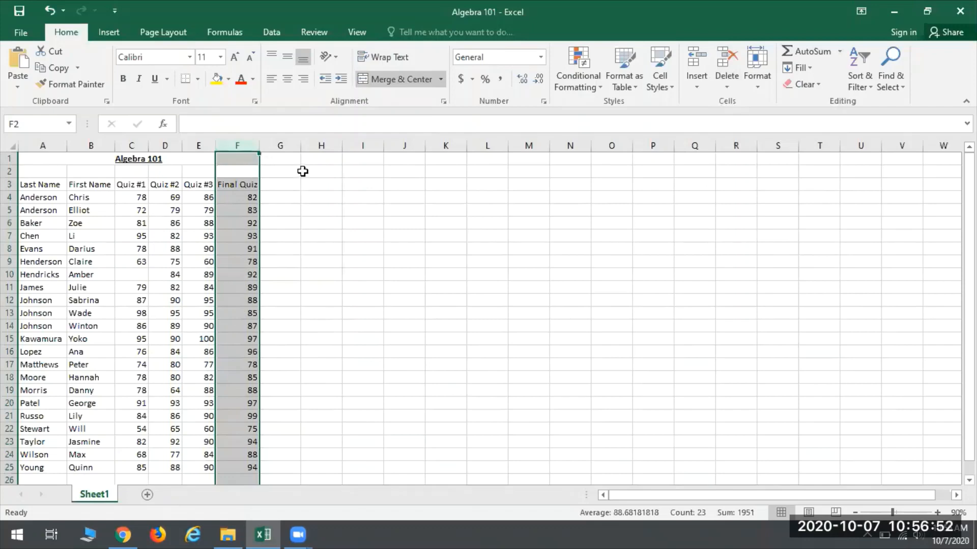
# Step: Add an "Averages" column heading in G3, directly after the Final Quiz heading
pyautogui.click(200, 185)
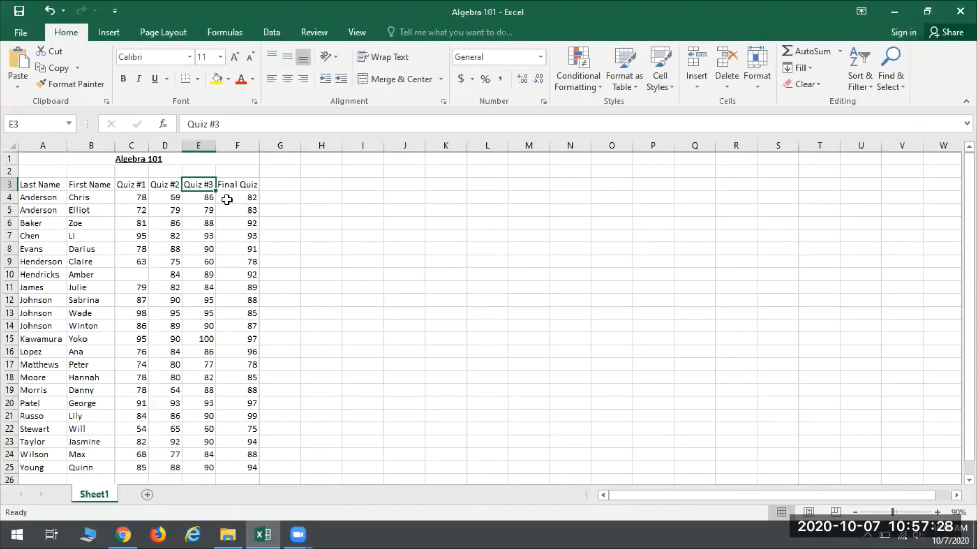
pyautogui.click(285, 186)
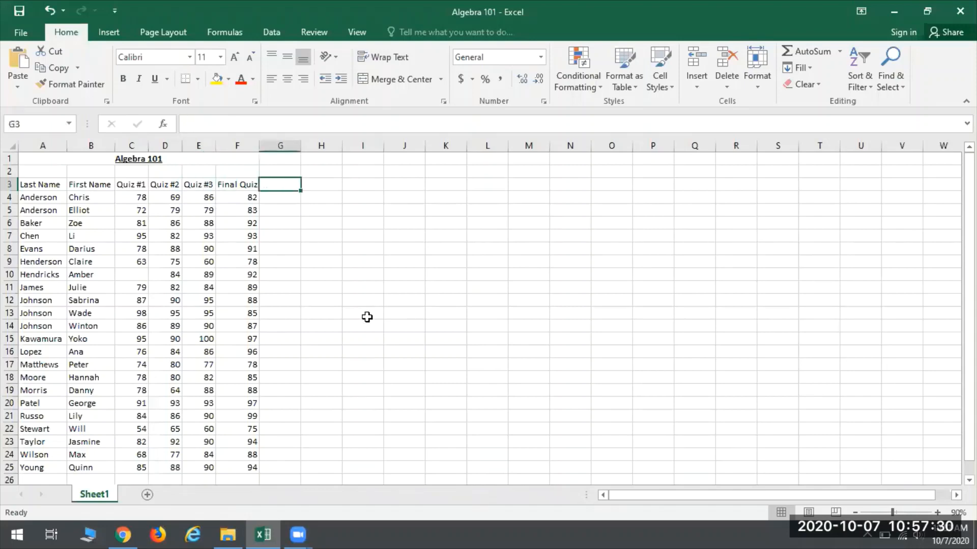
pyautogui.write('Averages')
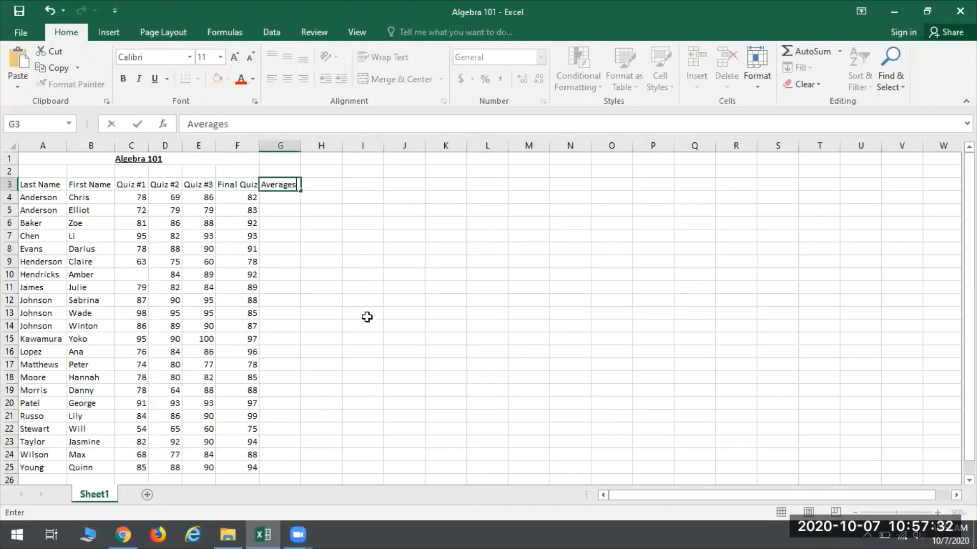
pyautogui.press('Return')
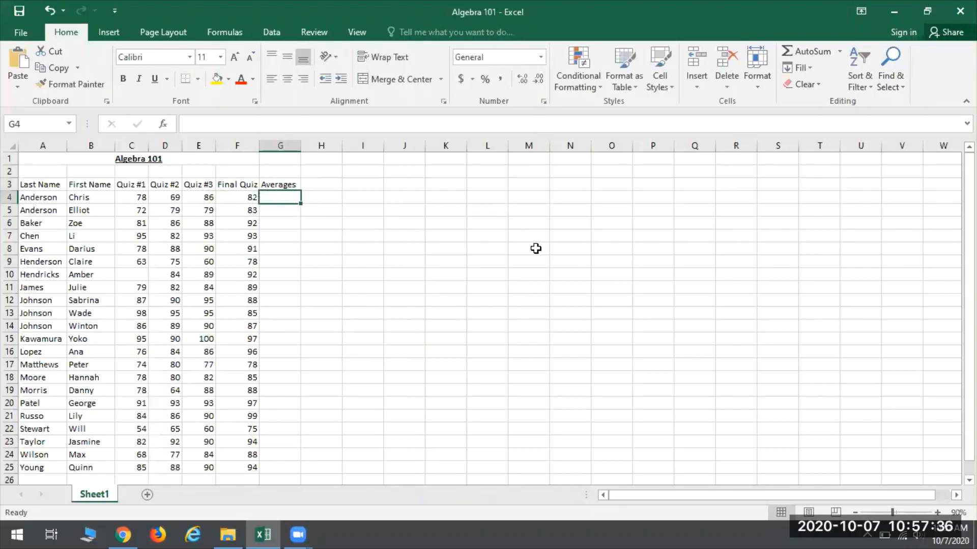
# Step: Average C4:F4 in G4 and fill the formula down the Averages column to G25
pyautogui.click(840, 51)
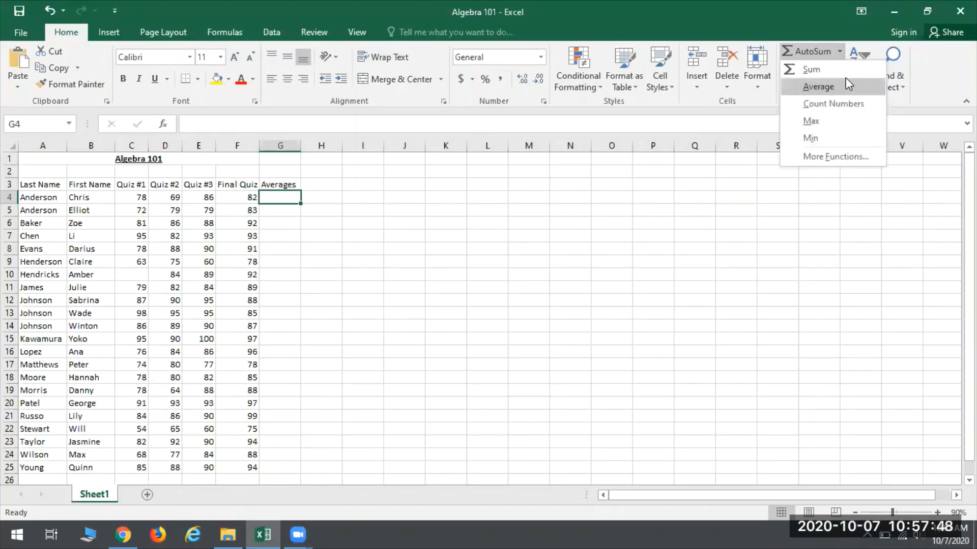
pyautogui.click(829, 88)
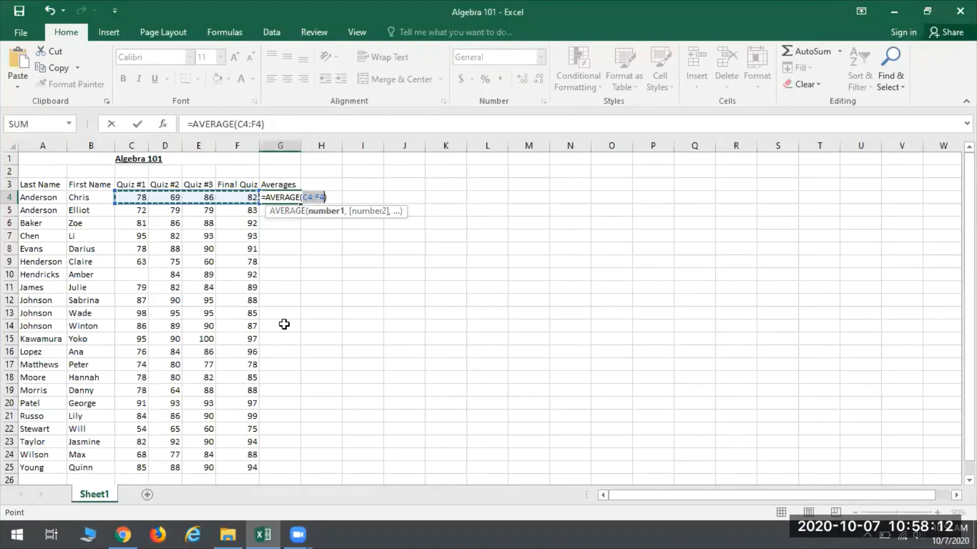
pyautogui.press('Return')
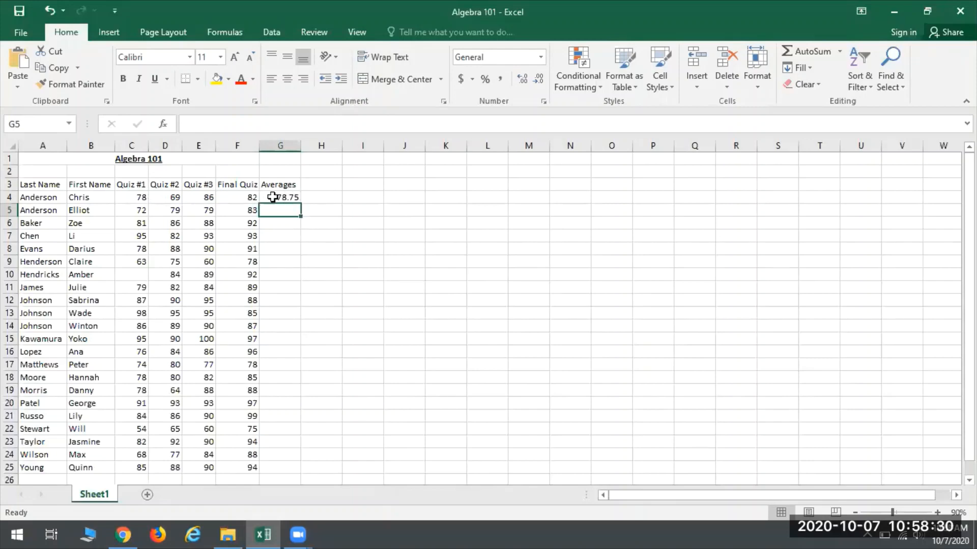
pyautogui.click(272, 195)
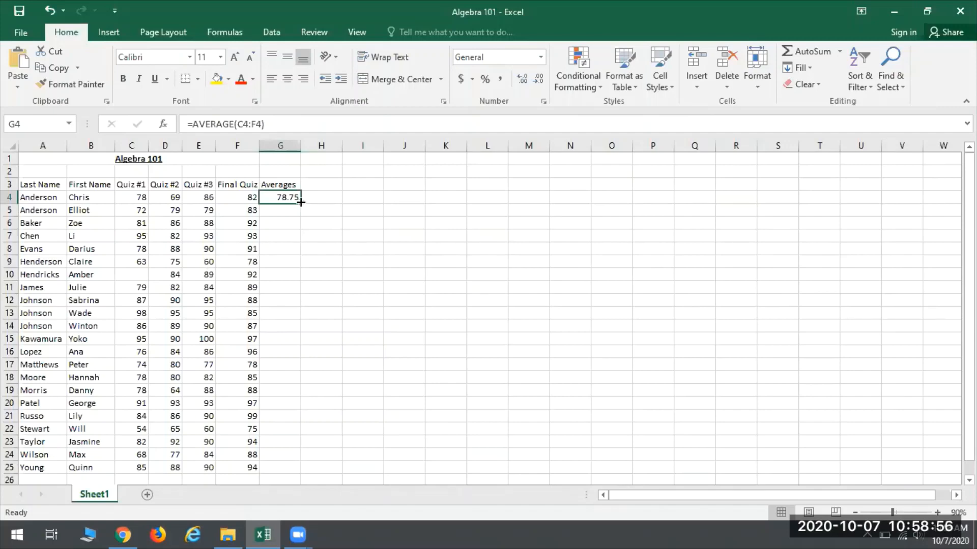
pyautogui.moveTo(301, 203); pyautogui.dragTo(283, 470)
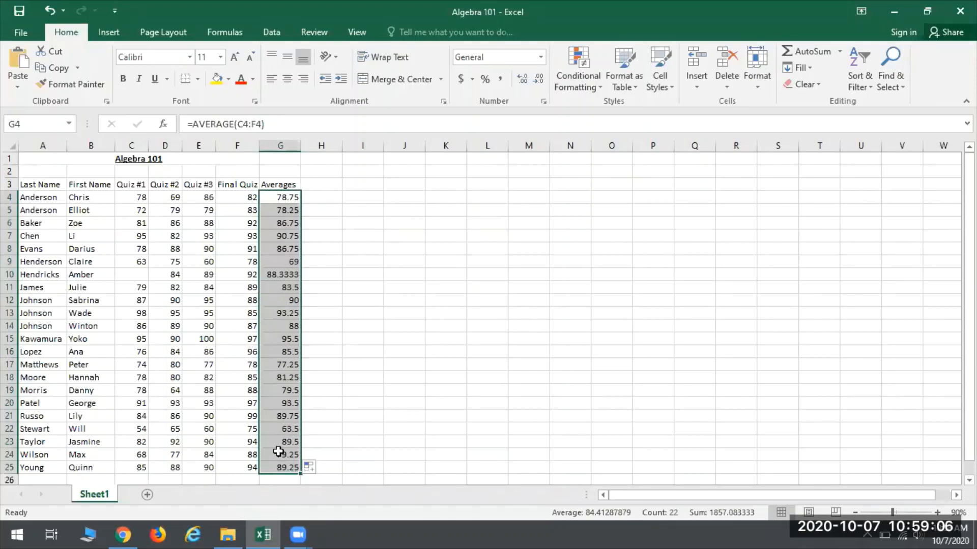
# Step: Try a Quiz #1 score of 0 in C10 and check its effect on the average in G10
pyautogui.click(278, 271)
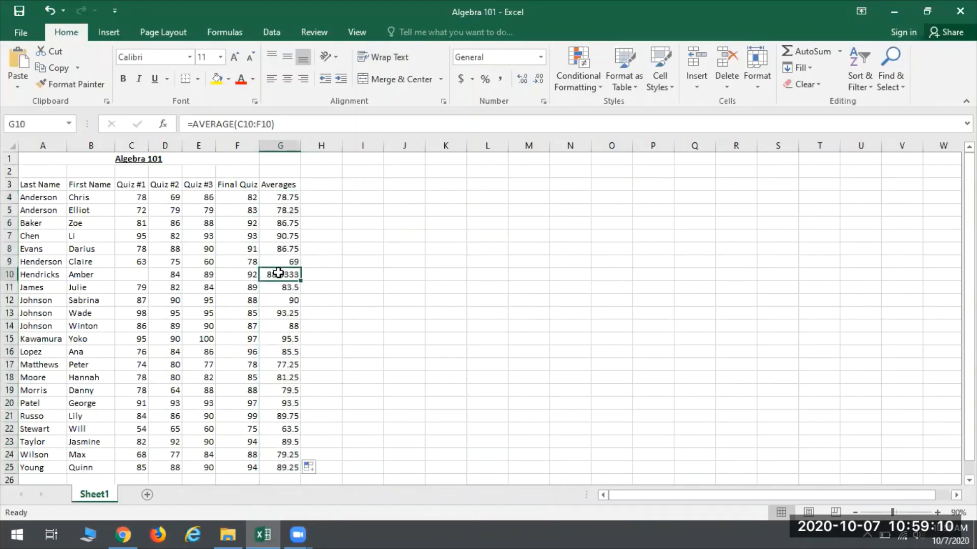
pyautogui.click(131, 275)
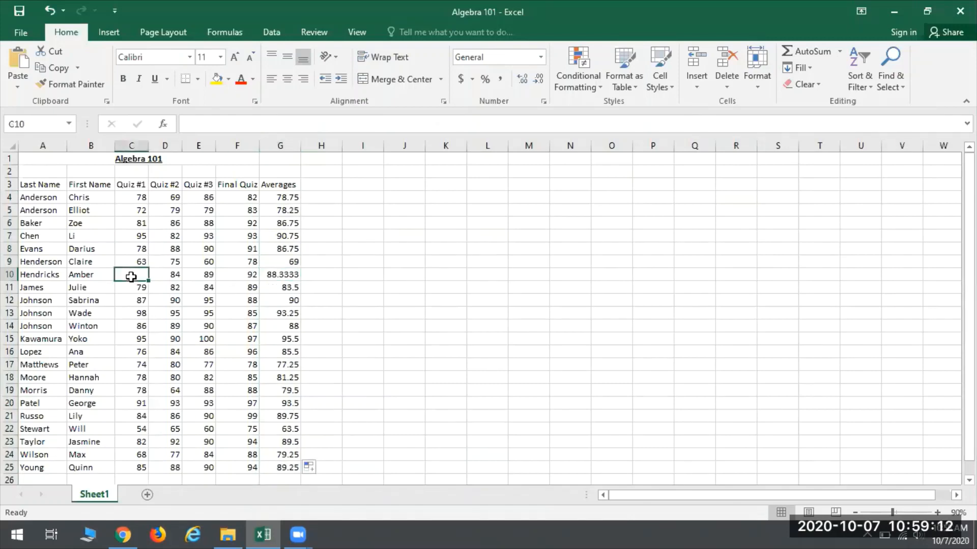
pyautogui.write('0')
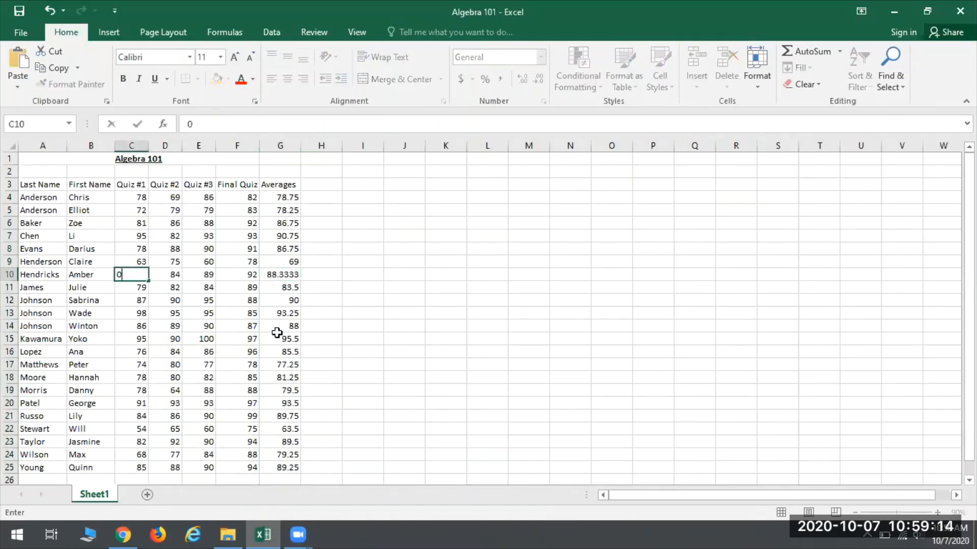
pyautogui.press('Return')
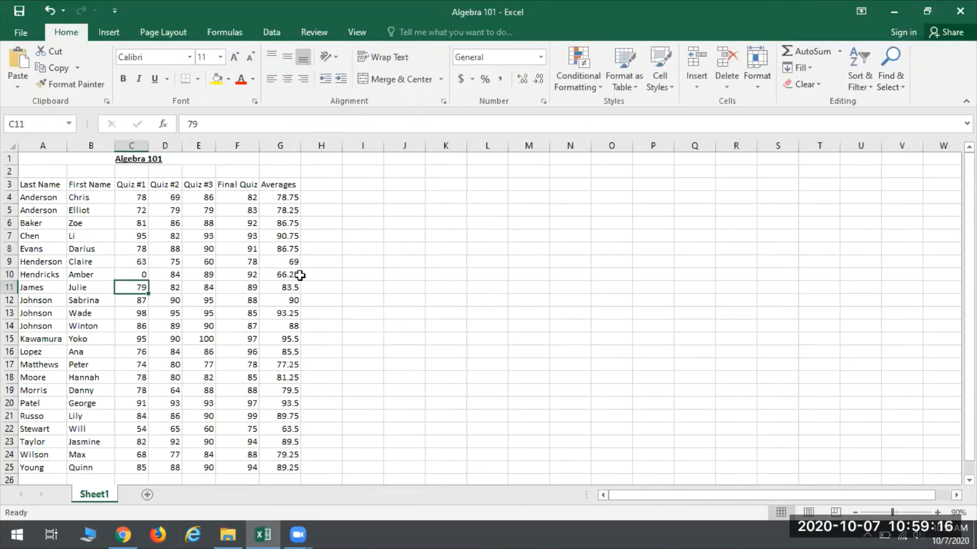
pyautogui.click(298, 274)
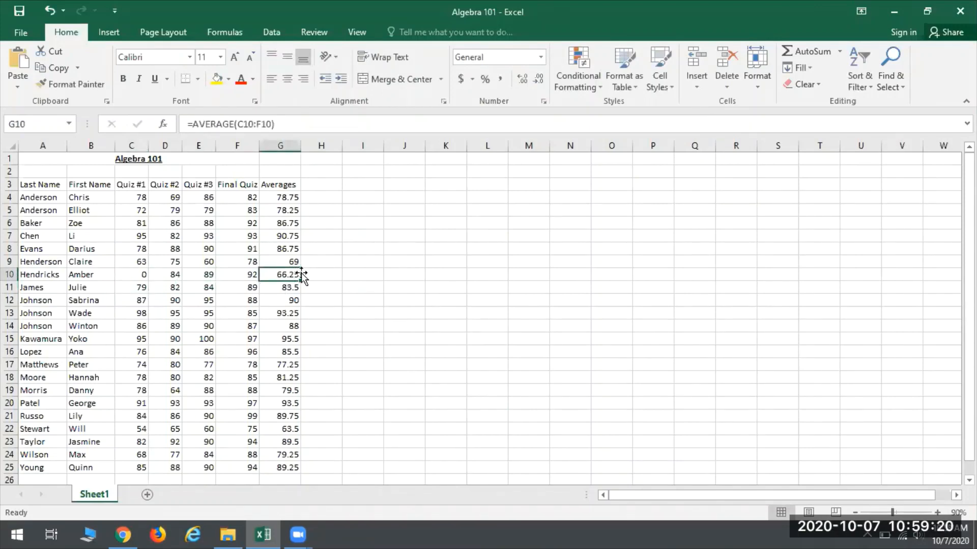
# Step: Clear the Quiz #1 score of 0 from C10
pyautogui.click(127, 276)
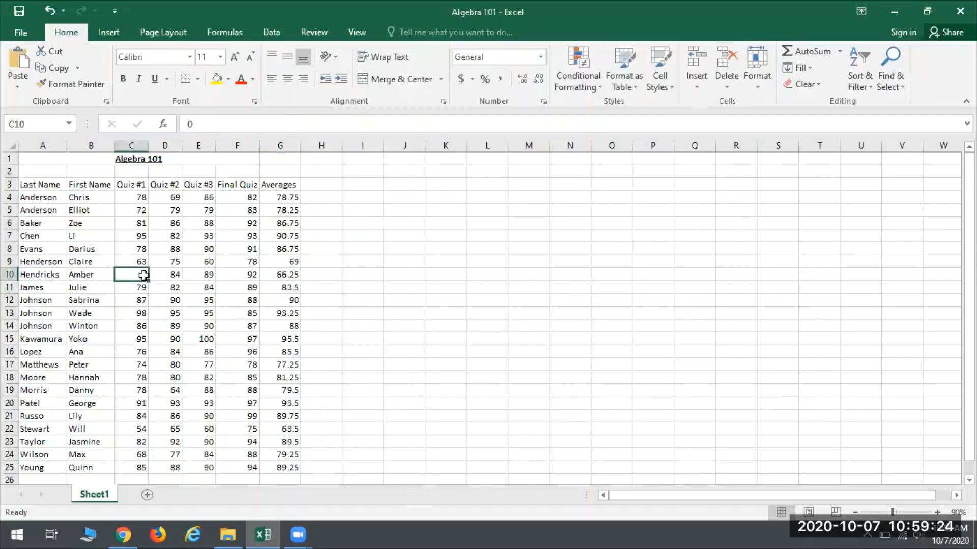
pyautogui.press('BackSpace')
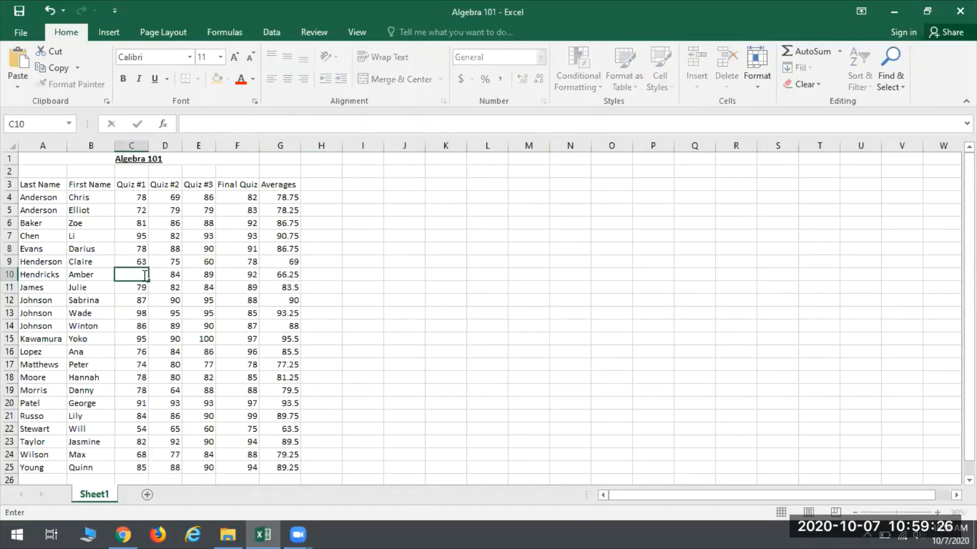
pyautogui.click(145, 275)
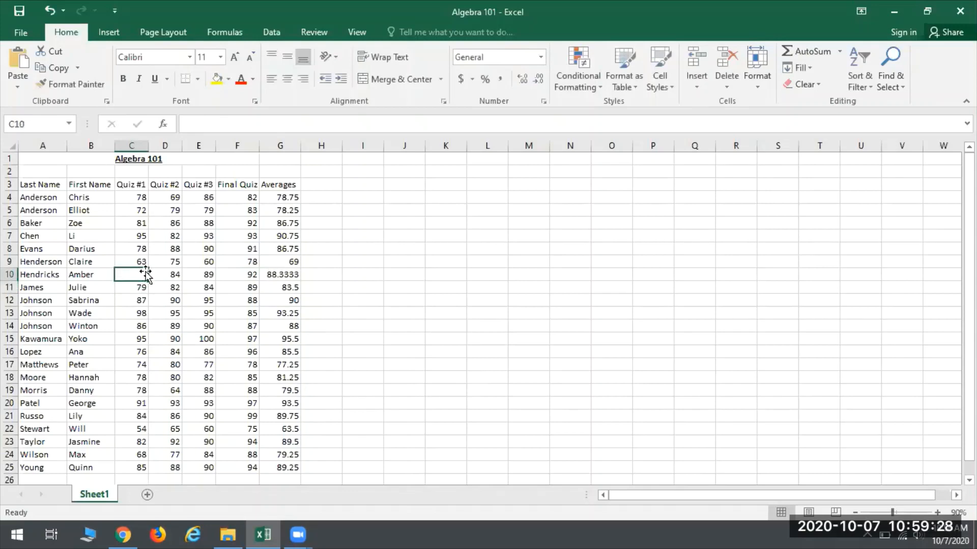
# Step: Examine the averages in G10 and G16 against the quiz scores in rows 10 and 16
pyautogui.click(162, 274)
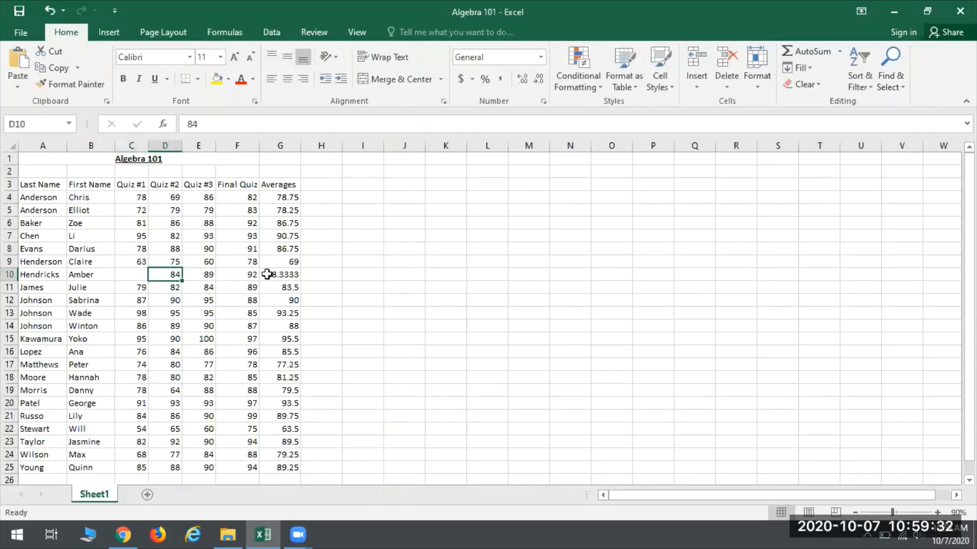
pyautogui.click(139, 273)
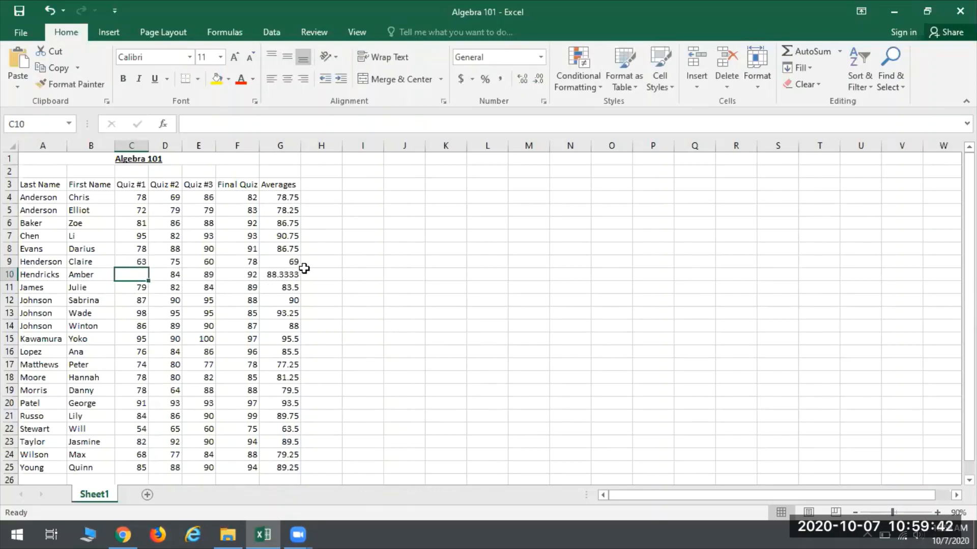
pyautogui.click(280, 274)
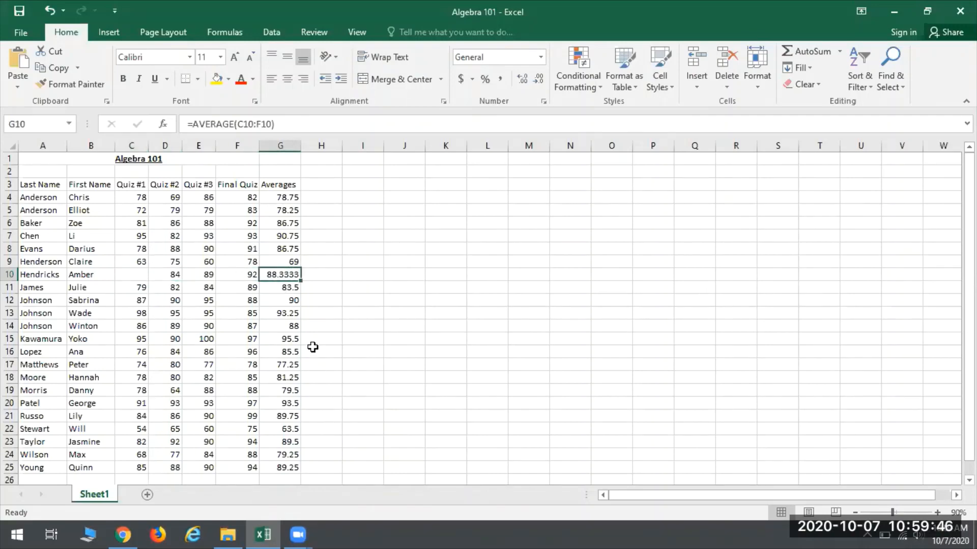
pyautogui.click(279, 351)
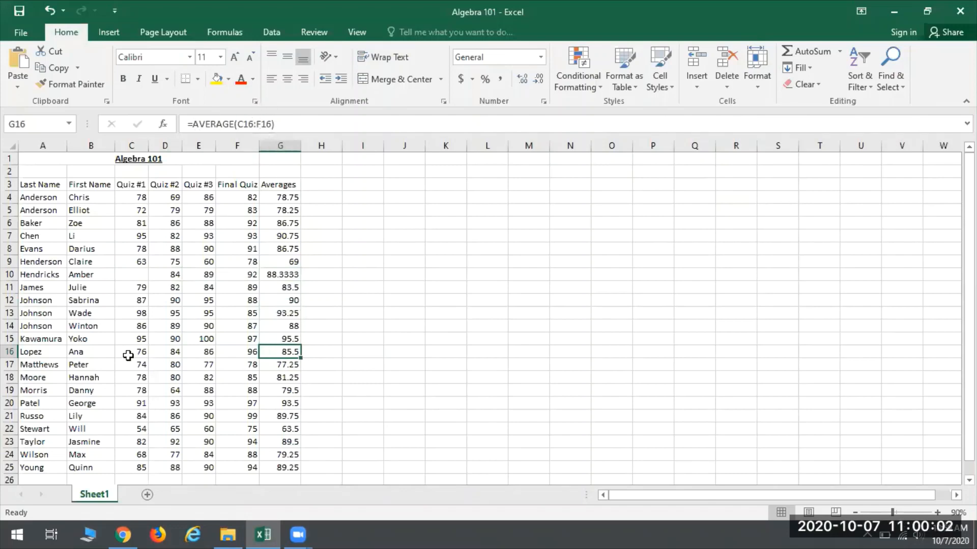
pyautogui.moveTo(39, 350); pyautogui.dragTo(244, 357)
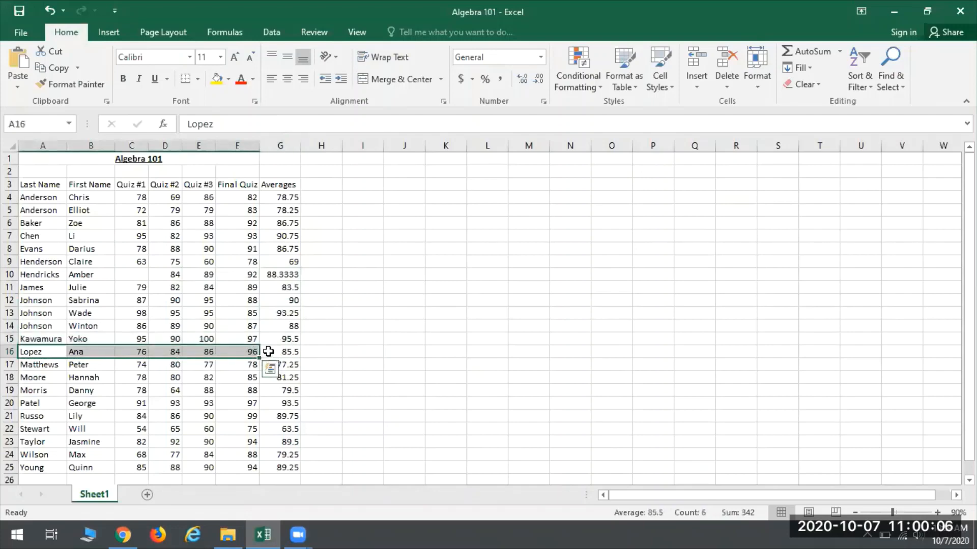
pyautogui.click(268, 351)
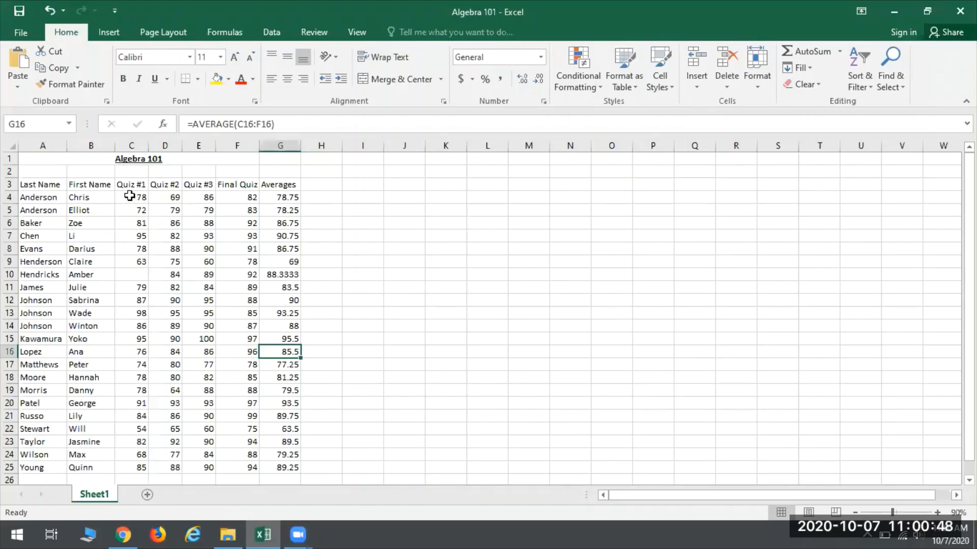
# Step: Start a Less Than highlighting rule for the quiz scores in C4:F25 and choose a custom format for it
pyautogui.moveTo(129, 195); pyautogui.dragTo(247, 468)
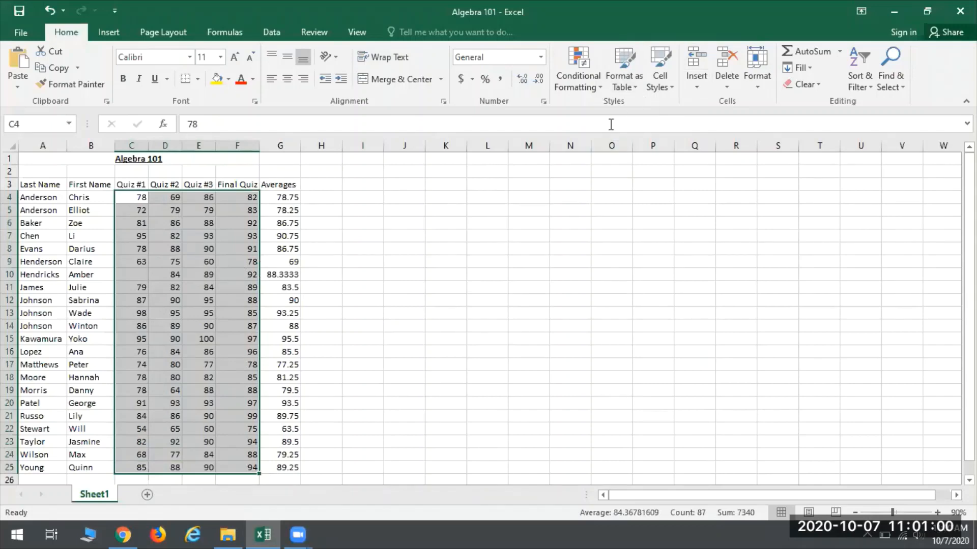
pyautogui.click(581, 84)
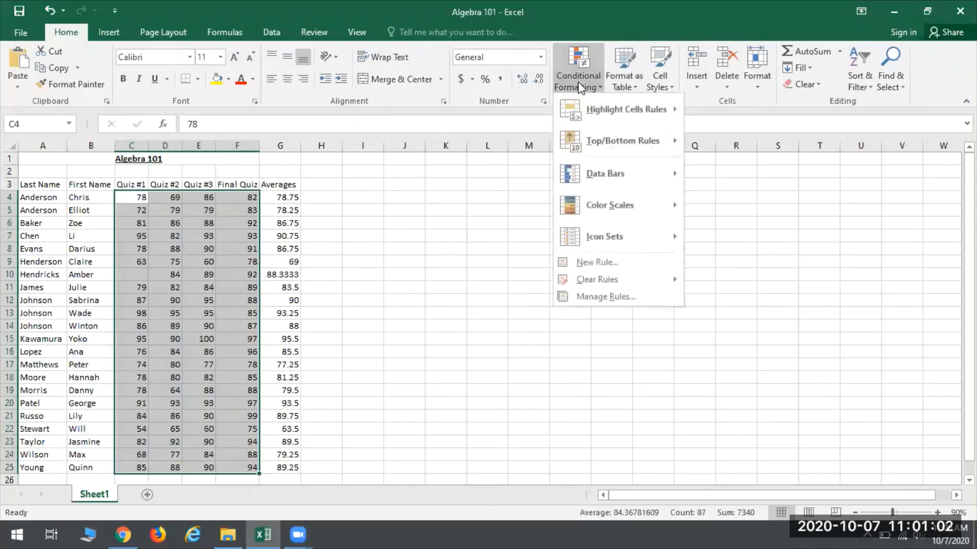
pyautogui.moveTo(640, 108)
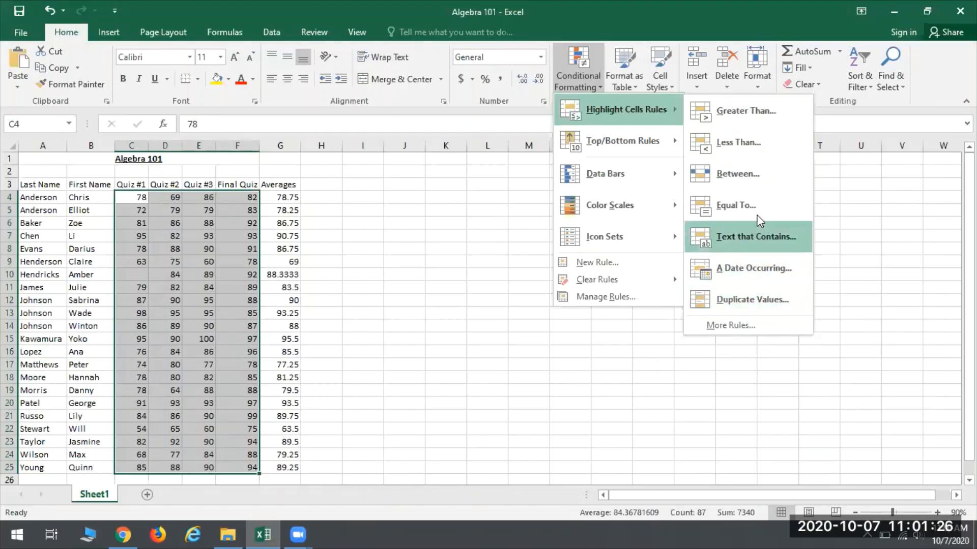
pyautogui.click(733, 147)
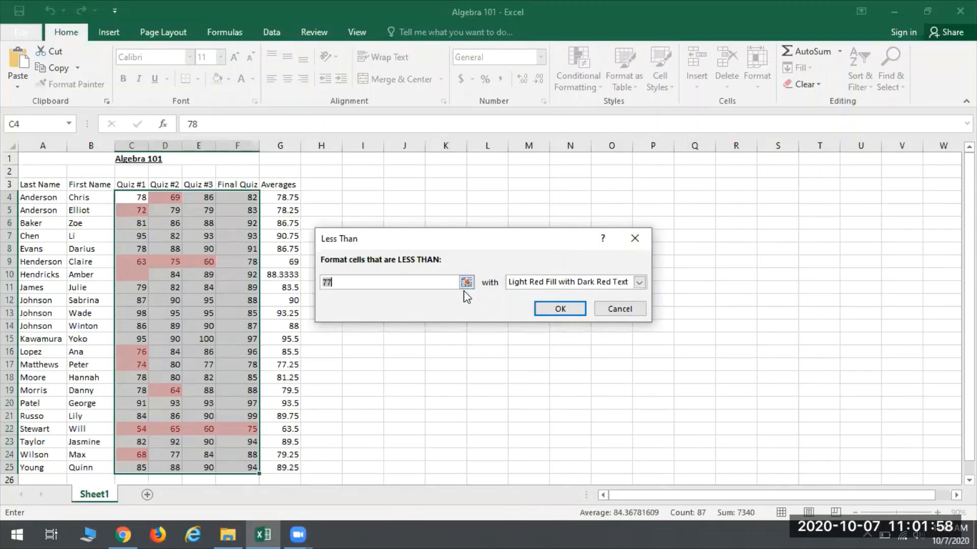
pyautogui.click(639, 282)
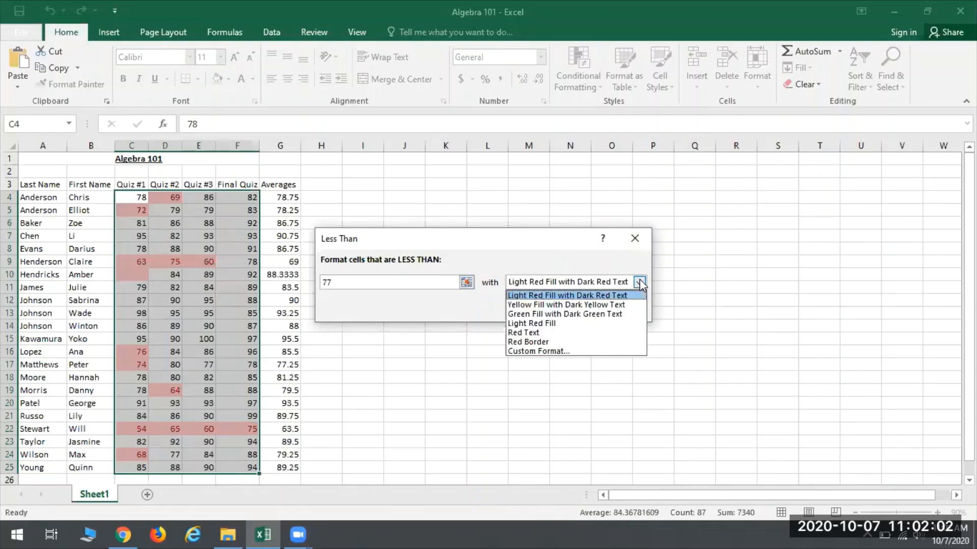
pyautogui.click(539, 352)
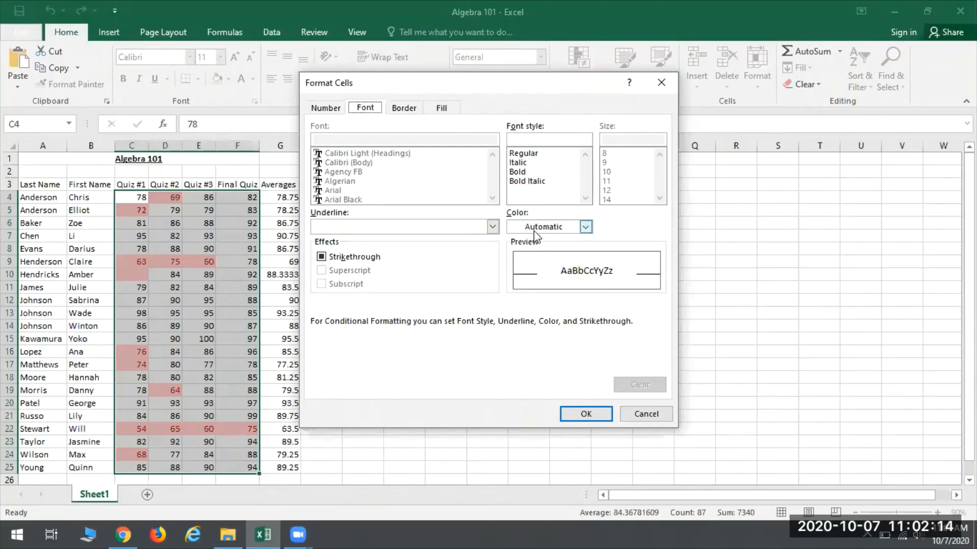
# Step: Define the rule's custom format with bold text, an outline border and a purple fill
pyautogui.click(526, 171)
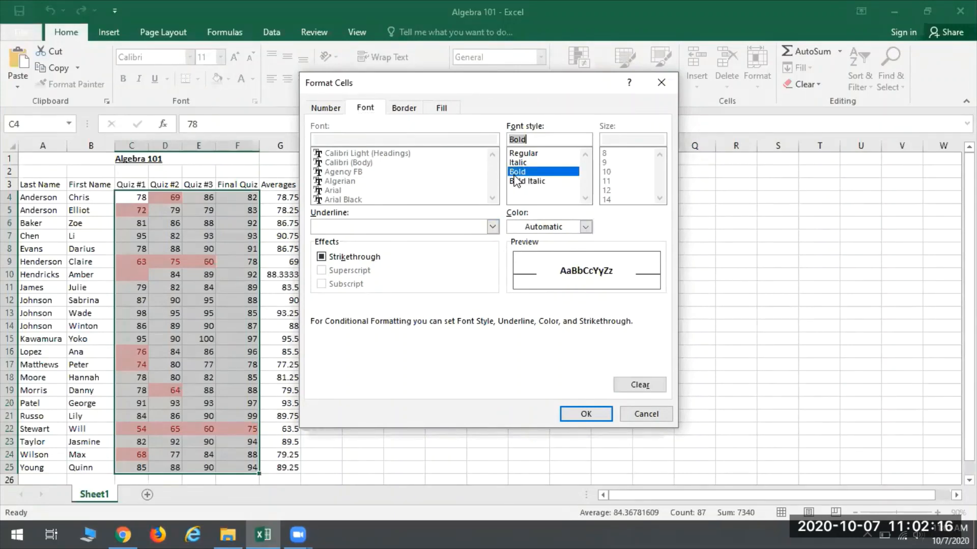
pyautogui.click(409, 108)
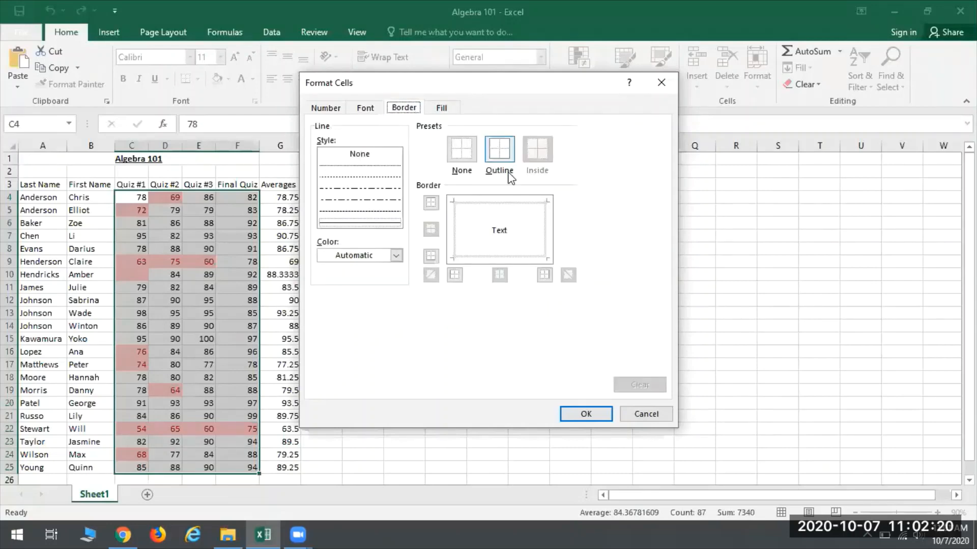
pyautogui.click(503, 153)
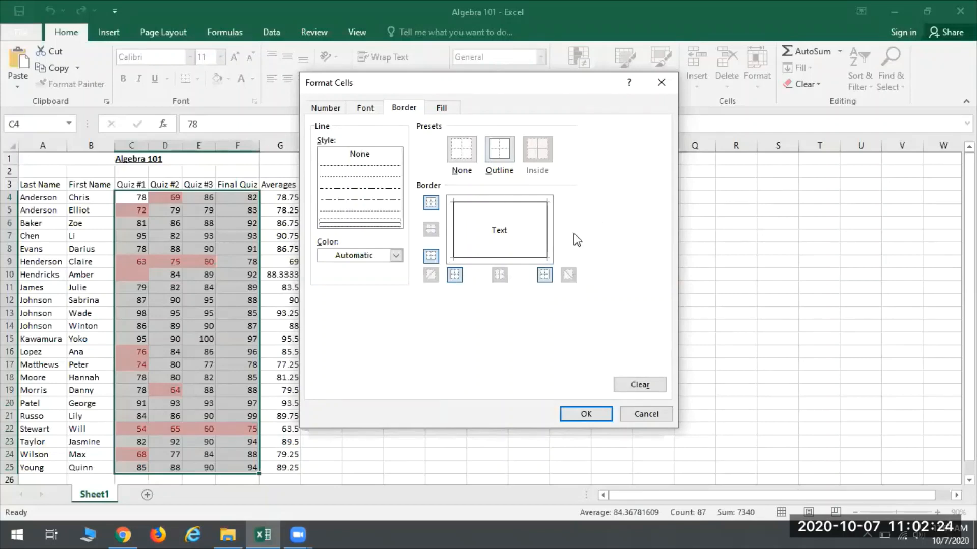
pyautogui.click(442, 109)
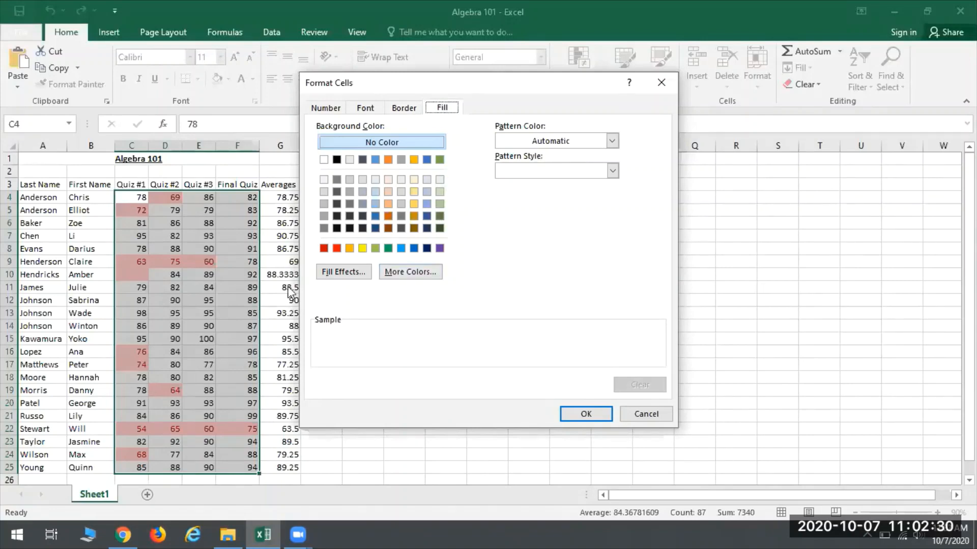
pyautogui.click(440, 248)
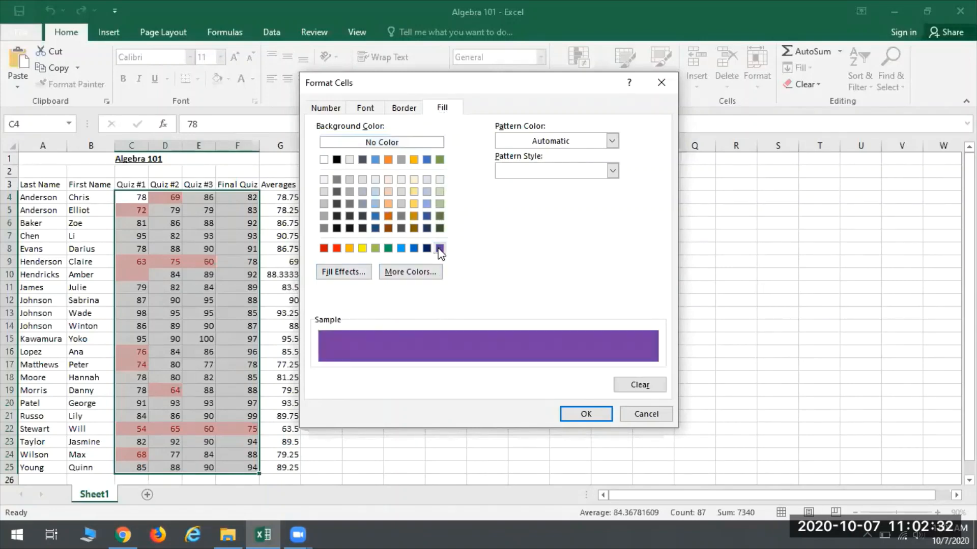
pyautogui.click(580, 416)
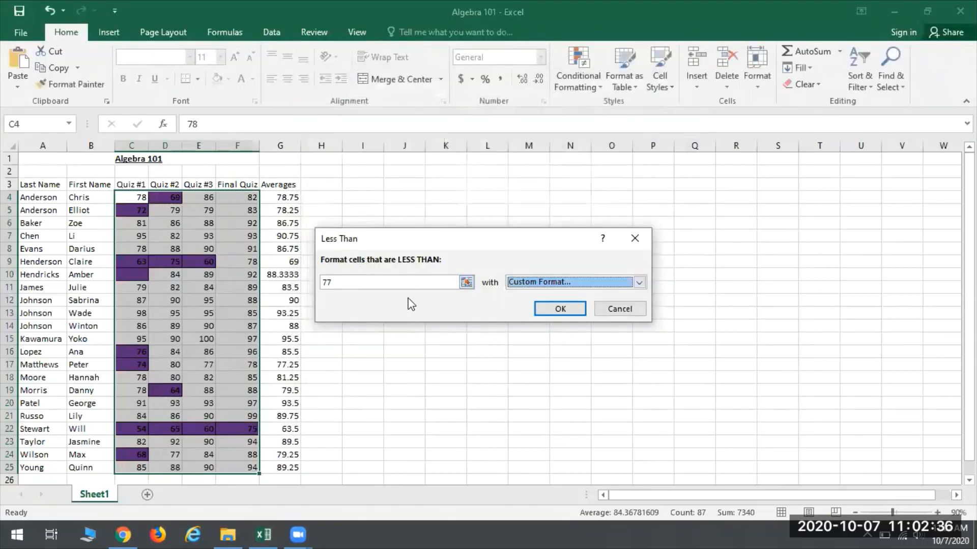
# Step: Set the Less Than threshold to 75 and apply the rule to the quiz scores
pyautogui.click(372, 285)
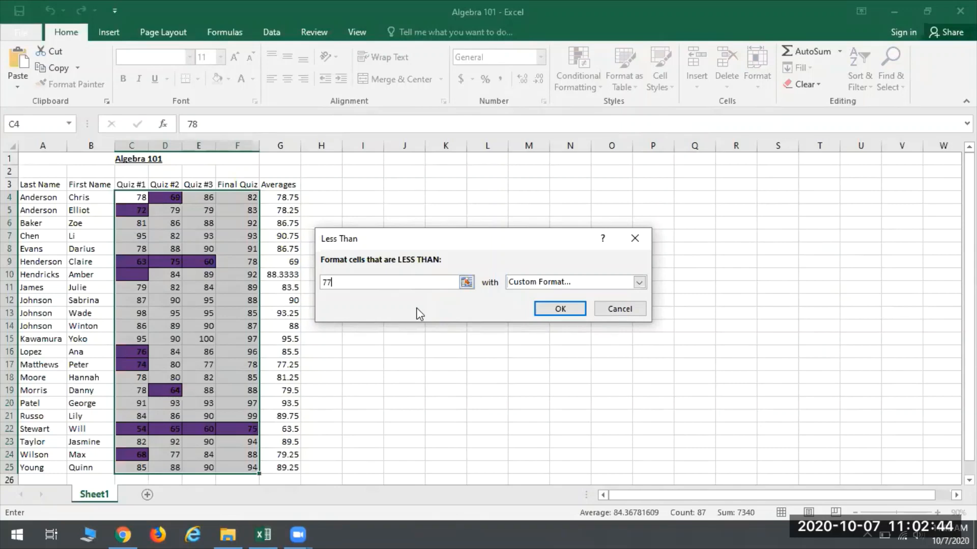
pyautogui.press('BackSpace')
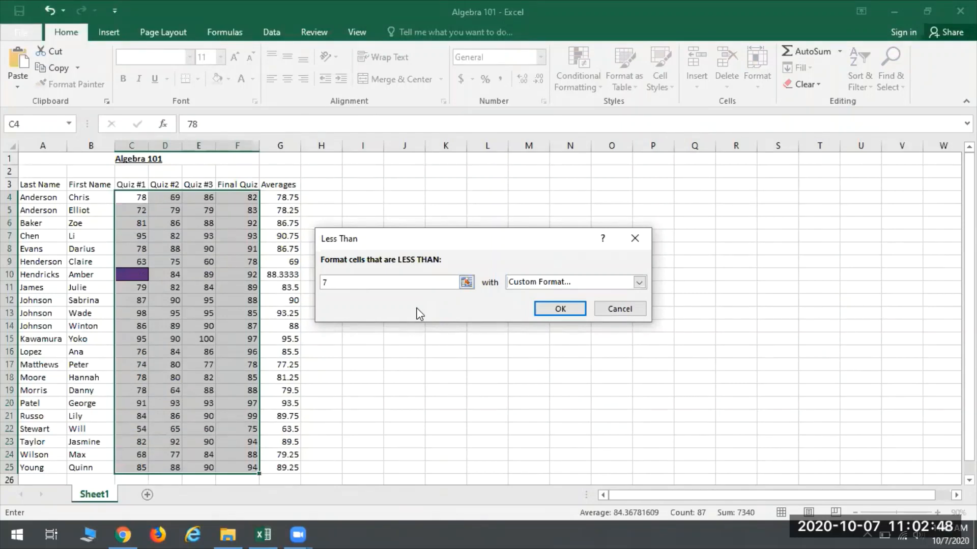
pyautogui.write('78')
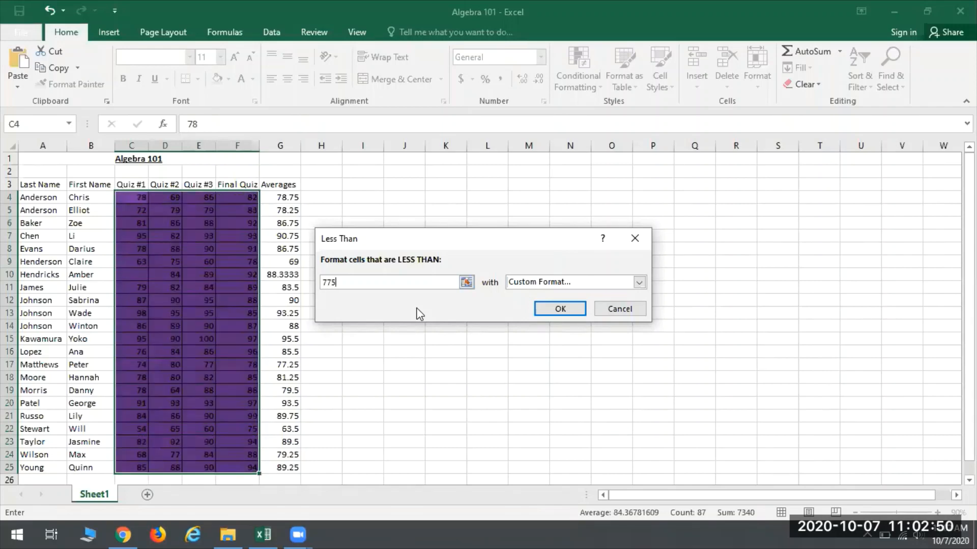
pyautogui.press('BackSpace')
pyautogui.press('BackSpace')
pyautogui.press('BackSpace')
pyautogui.write('75')
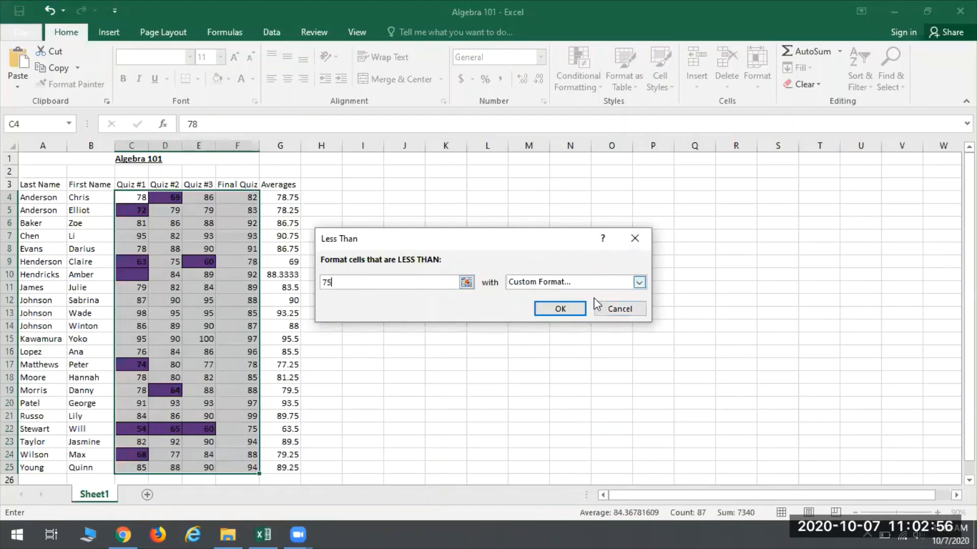
pyautogui.click(560, 309)
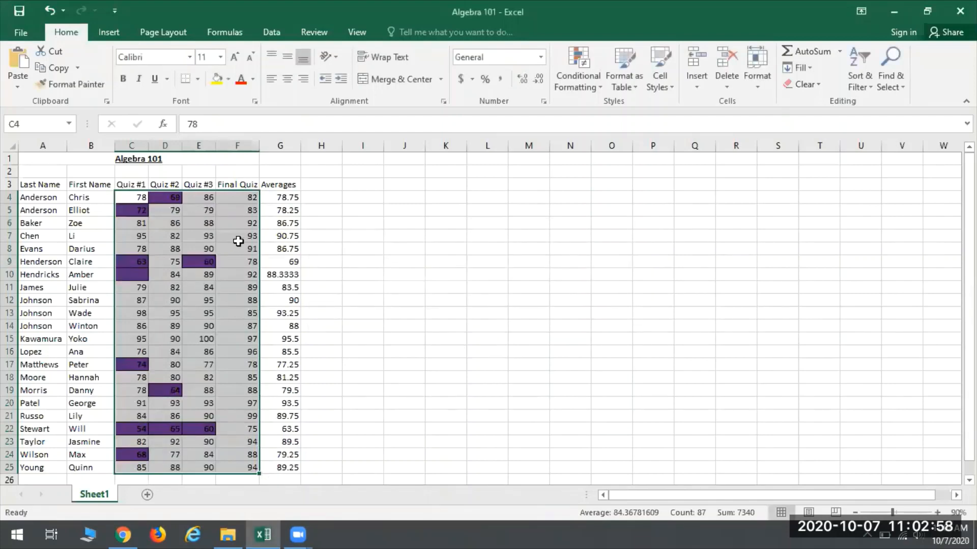
pyautogui.click(319, 238)
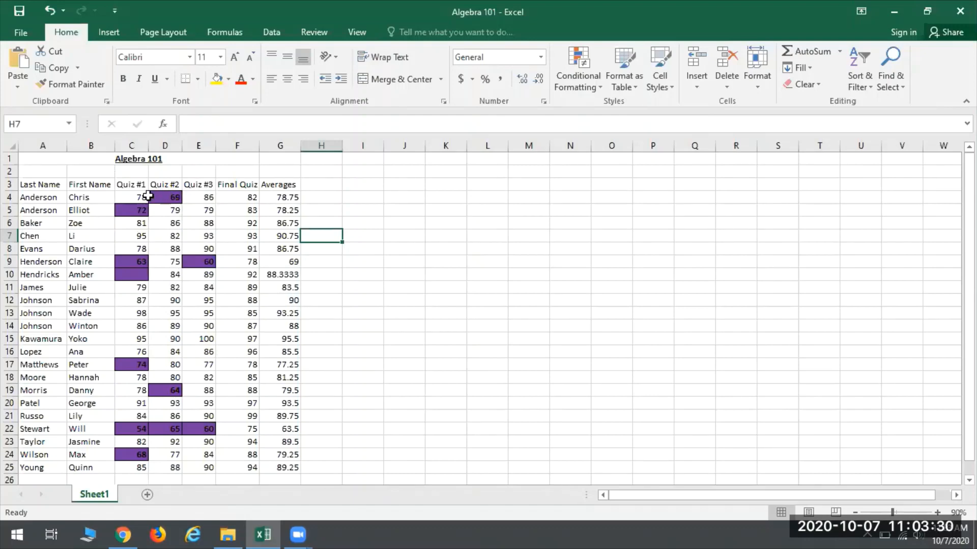
# Step: Highlight the quiz scores in C4:F25 that are between 75 and 82 using Light Red Fill with Dark Red Text
pyautogui.moveTo(142, 196); pyautogui.dragTo(239, 468)
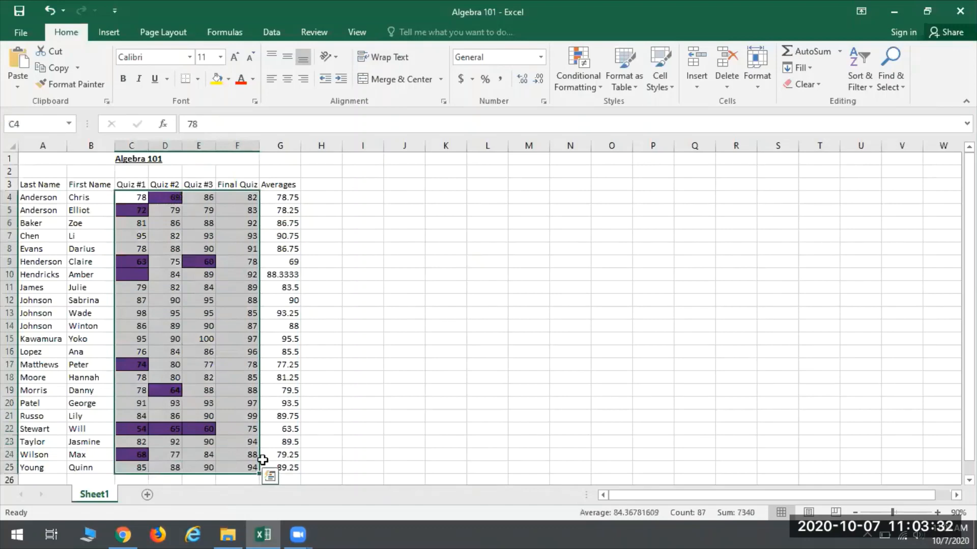
pyautogui.click(594, 63)
pyautogui.moveTo(600, 108)
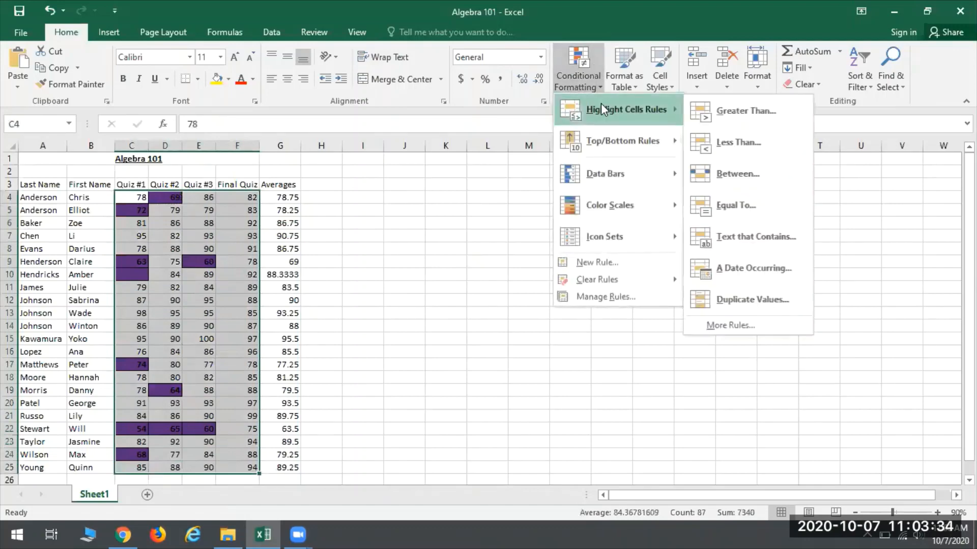
pyautogui.click(735, 174)
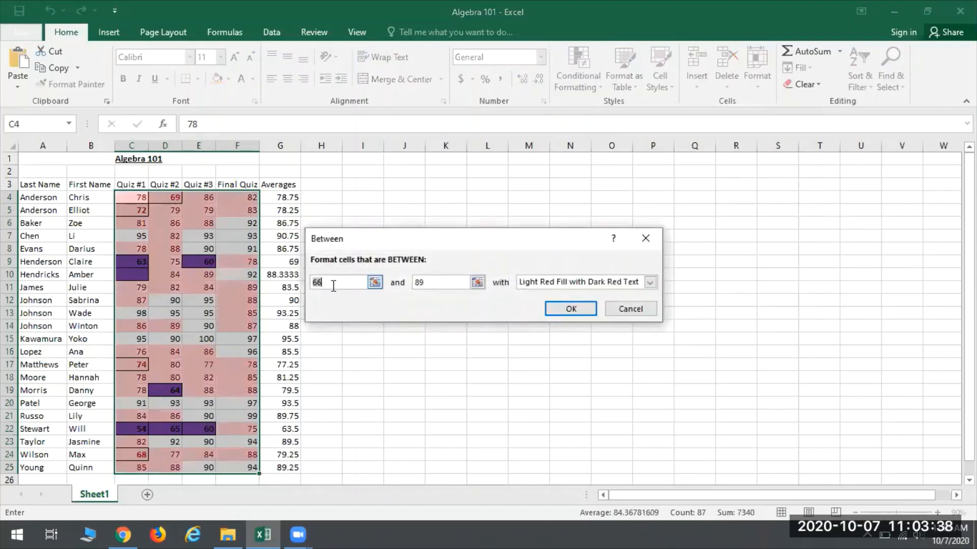
pyautogui.write('7')
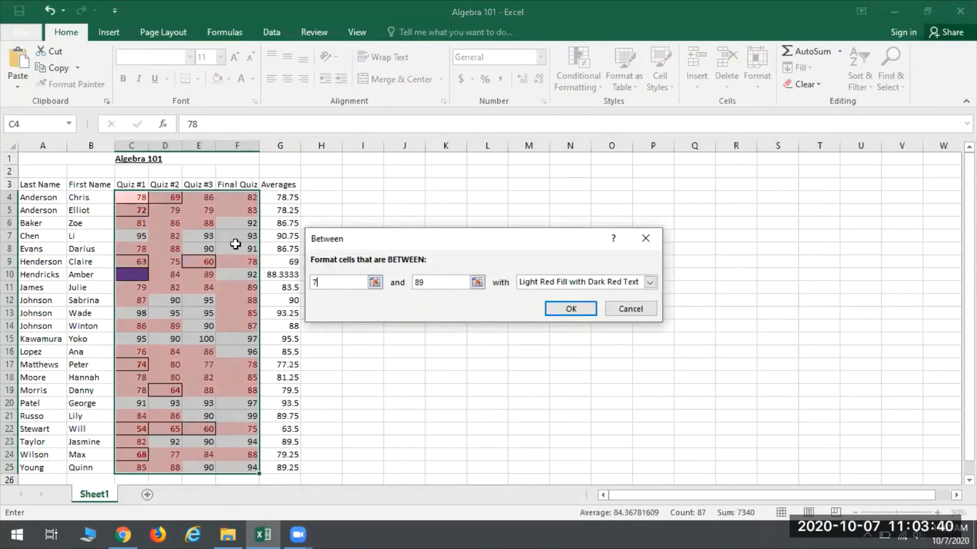
pyautogui.write('5')
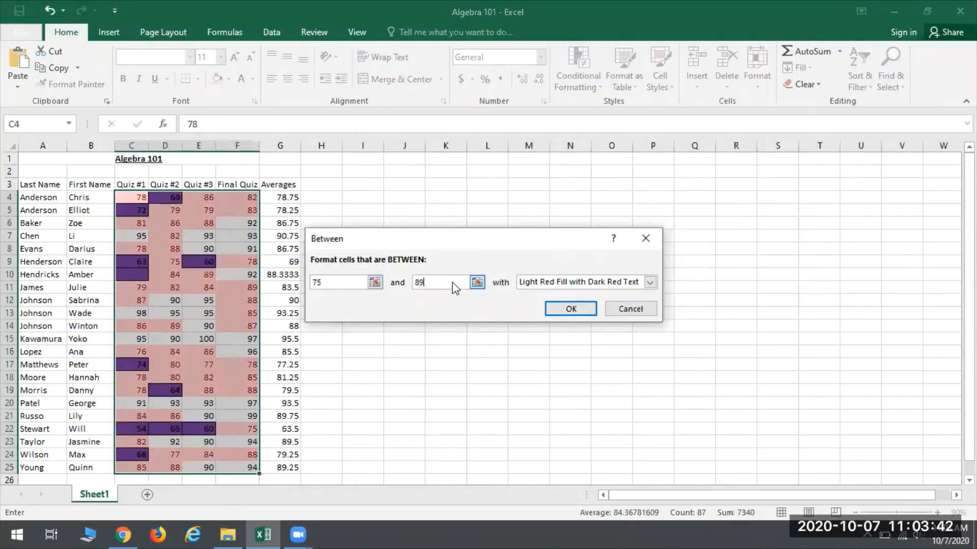
pyautogui.press('Tab')
pyautogui.write('82')
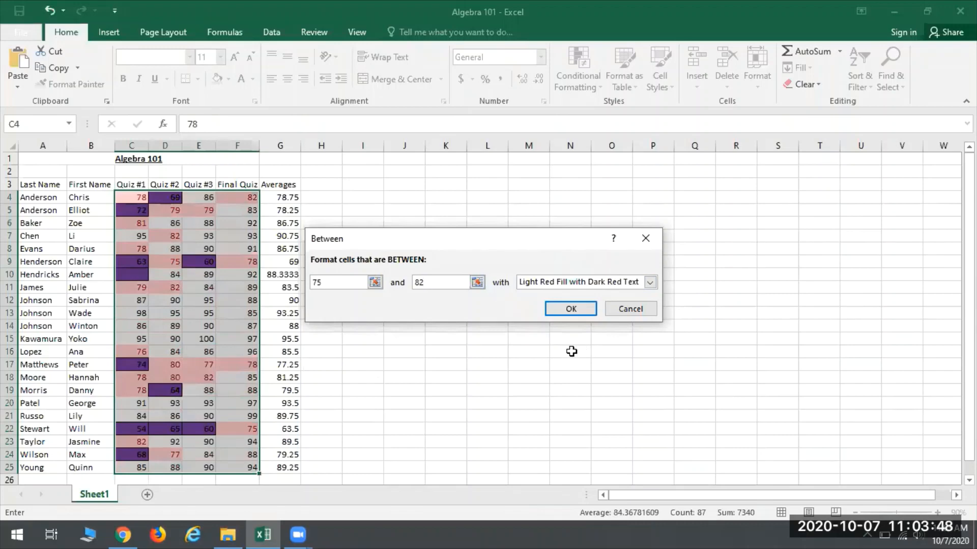
pyautogui.click(565, 310)
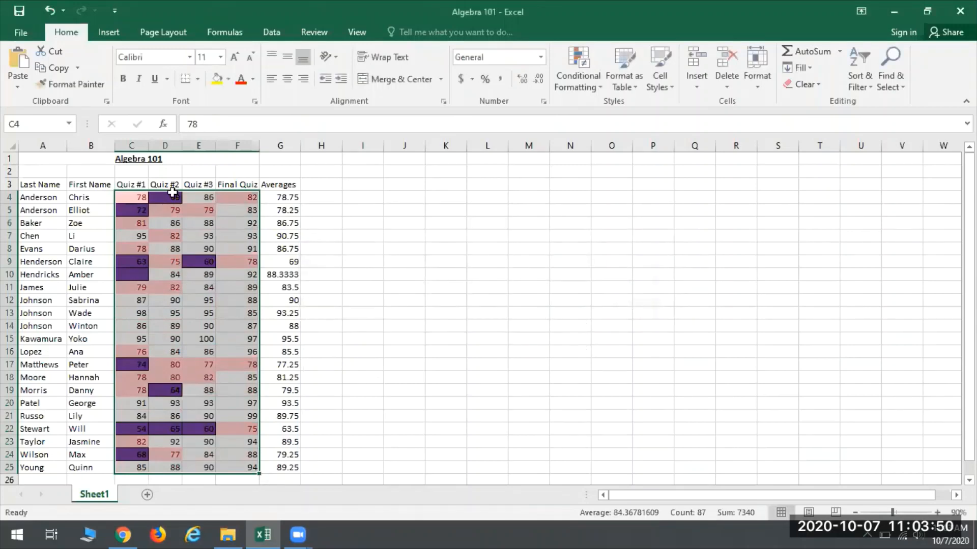
pyautogui.click(387, 245)
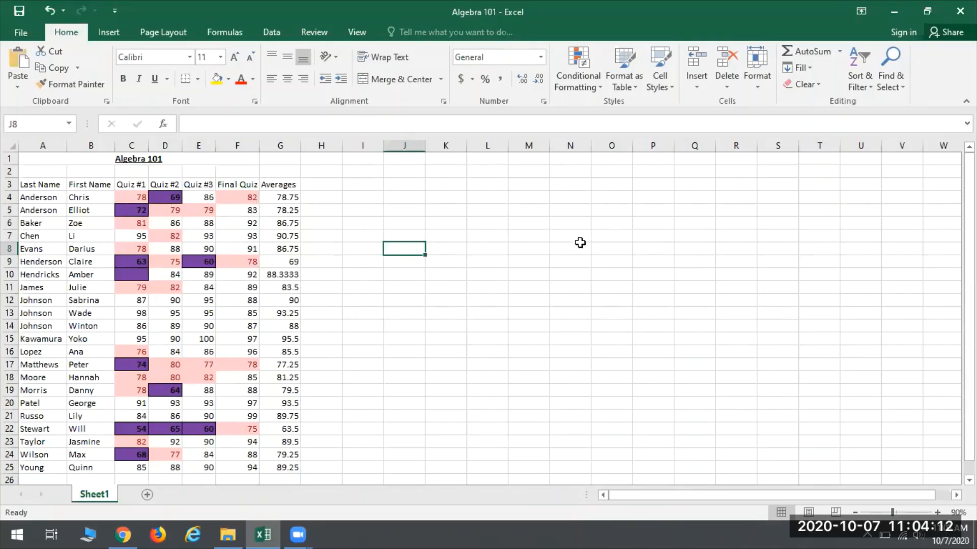
# Step: Undo the Between highlighting rule on the quiz scores
pyautogui.click(50, 5)
pyautogui.click(489, 285)
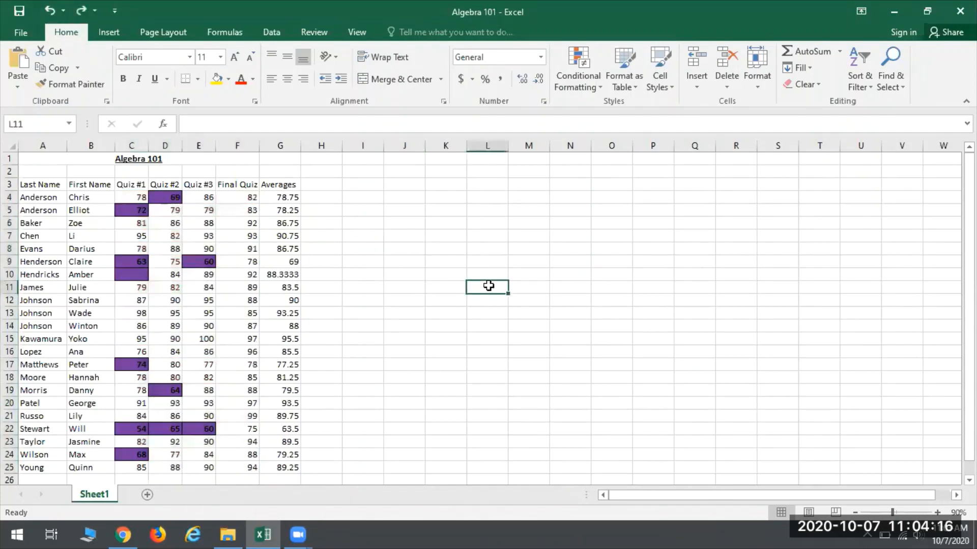
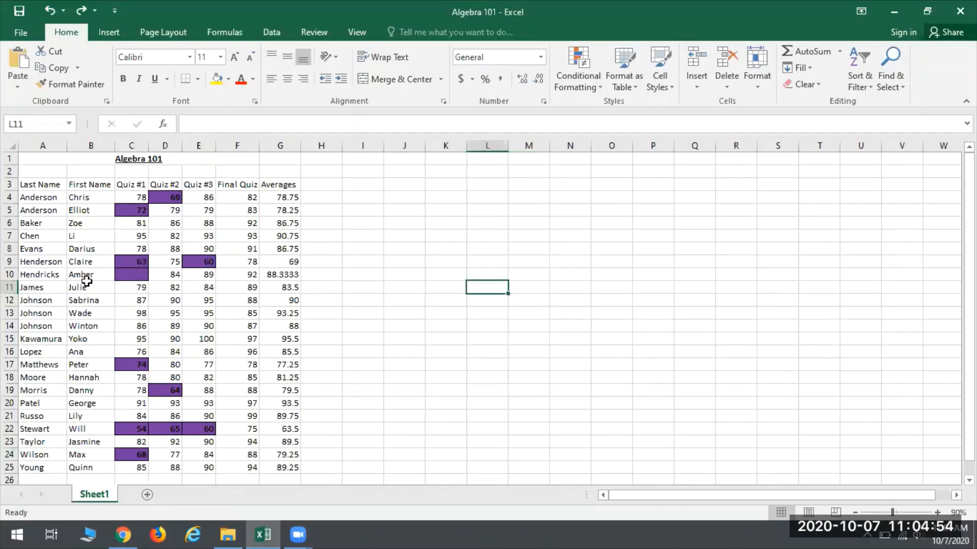
# Step: Add a comment to cell C10 reading "Student joined class mid-semester. No score for Quiz #1 on file."
pyautogui.click(134, 275)
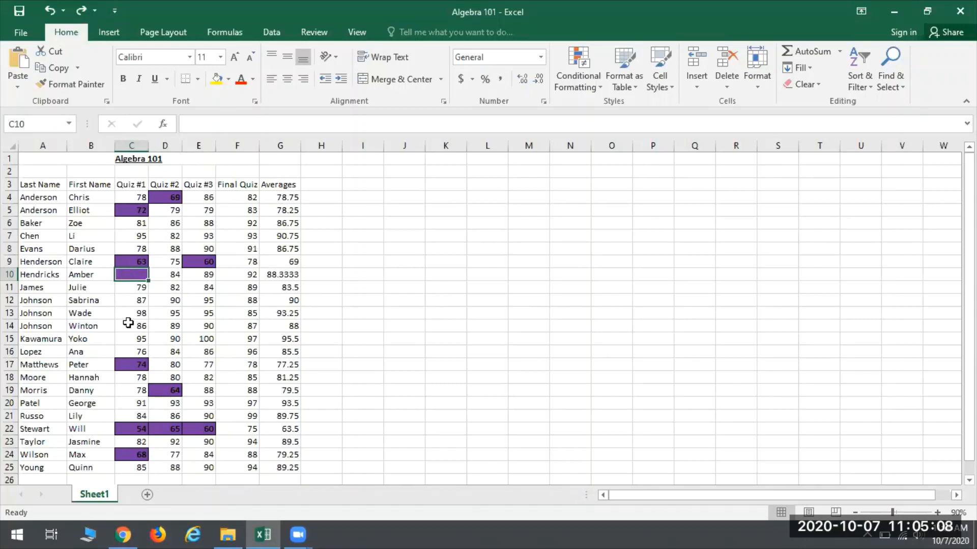
pyautogui.rightClick(130, 274)
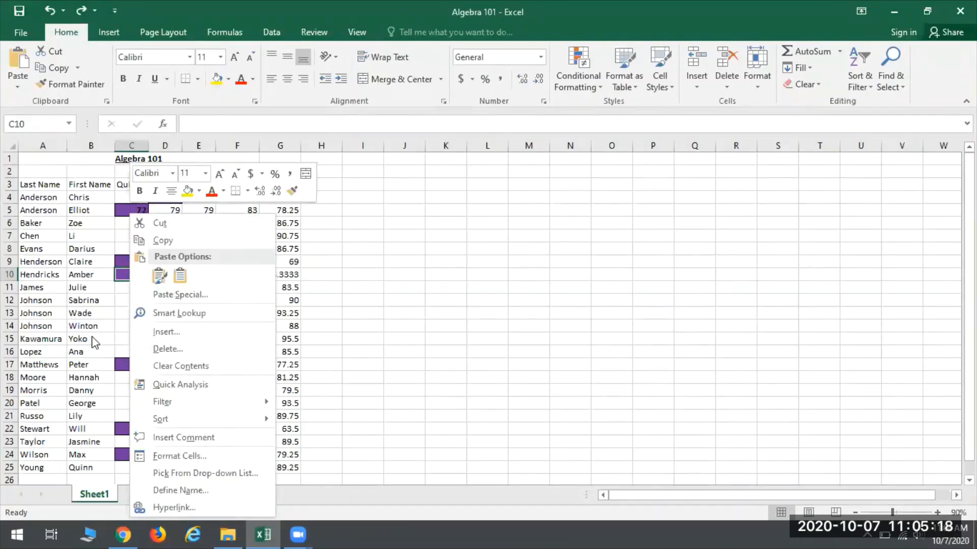
pyautogui.click(176, 437)
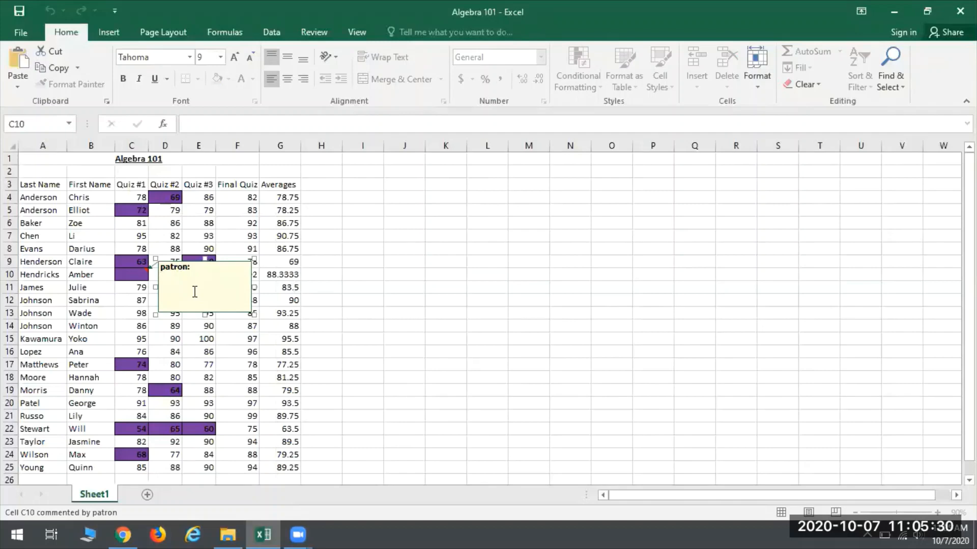
pyautogui.write('ent joined class mid-semester.')
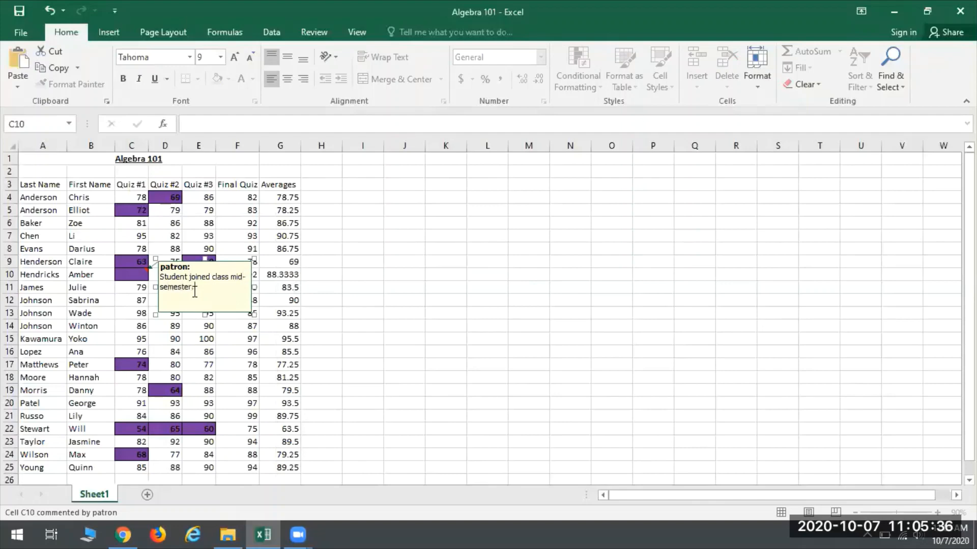
pyautogui.write(' No score for Quiz #1 on file.')
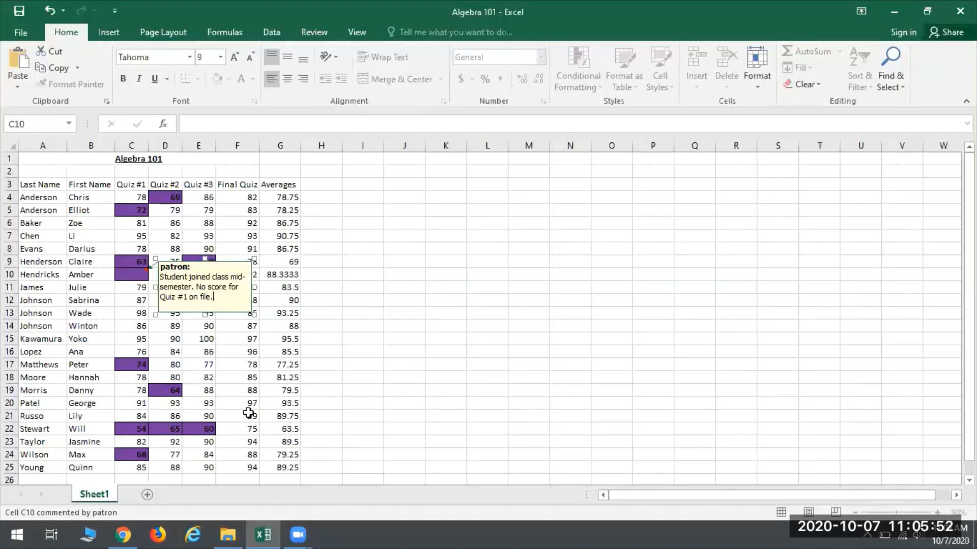
pyautogui.click(471, 288)
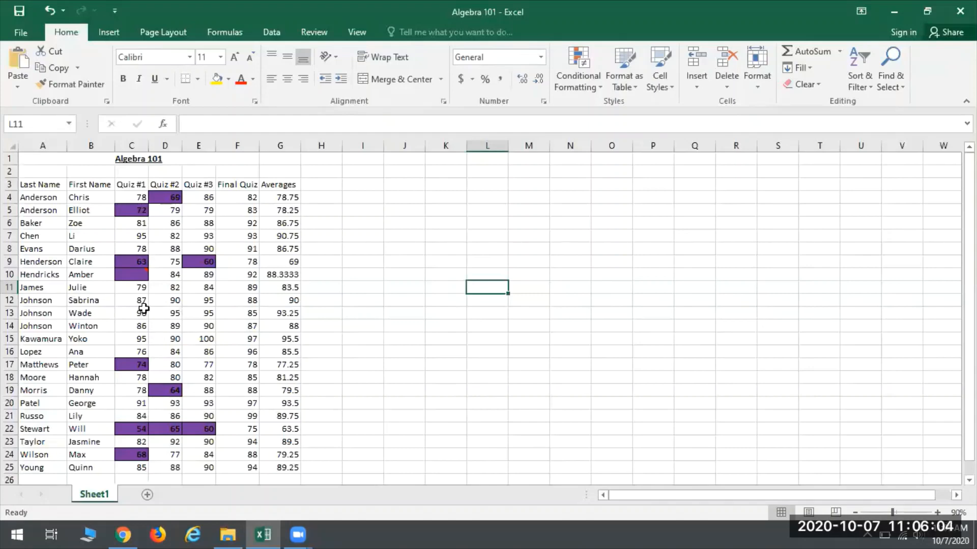
# Step: Replace the author label in the C10 comment with the instructor's first name and enlarge the comment box to reach about row 23
pyautogui.moveTo(138, 276)
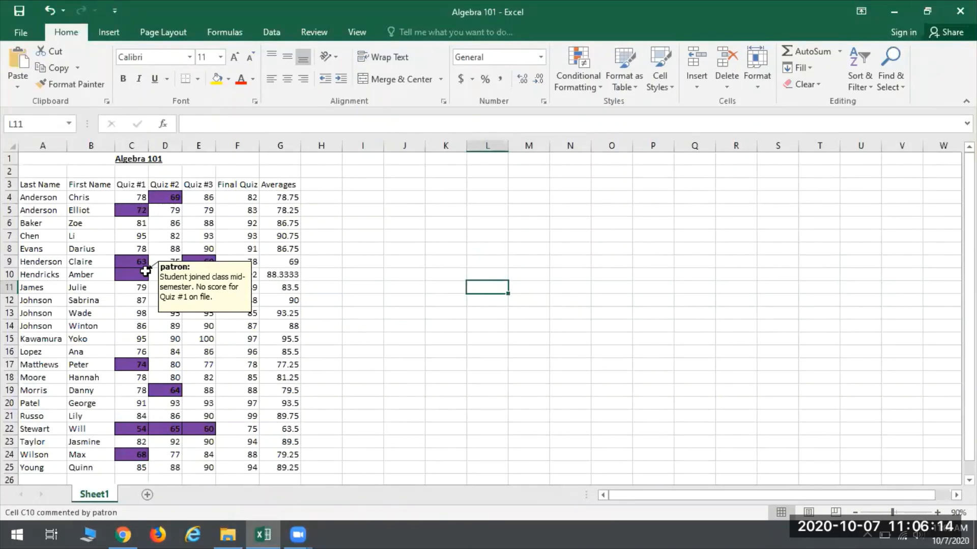
pyautogui.rightClick(125, 278)
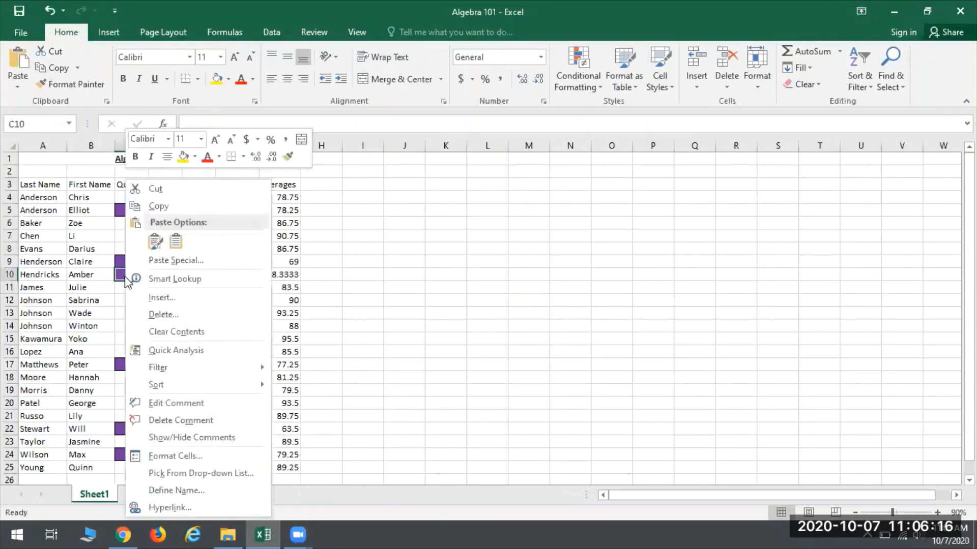
pyautogui.click(170, 402)
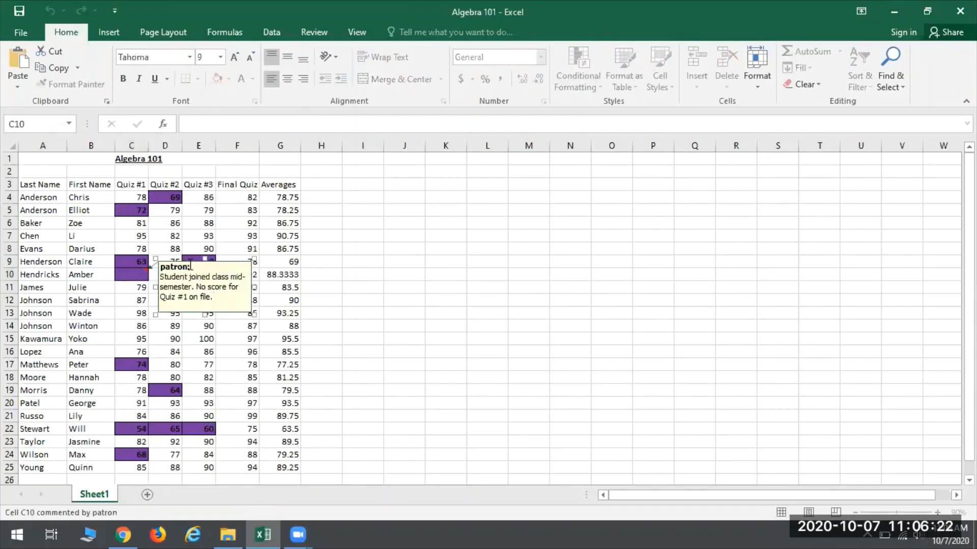
pyautogui.tripleClick(175, 270)
pyautogui.write('Jp')
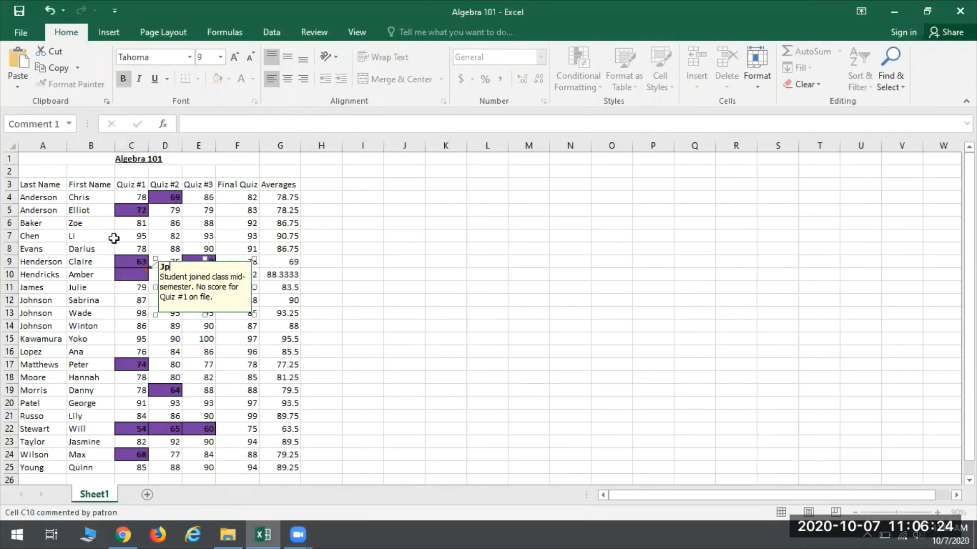
pyautogui.write('a')
pyautogui.press('BackSpace')
pyautogui.press('BackSpace')
pyautogui.write('oa')
pyautogui.moveTo(255, 315); pyautogui.dragTo(617, 454)
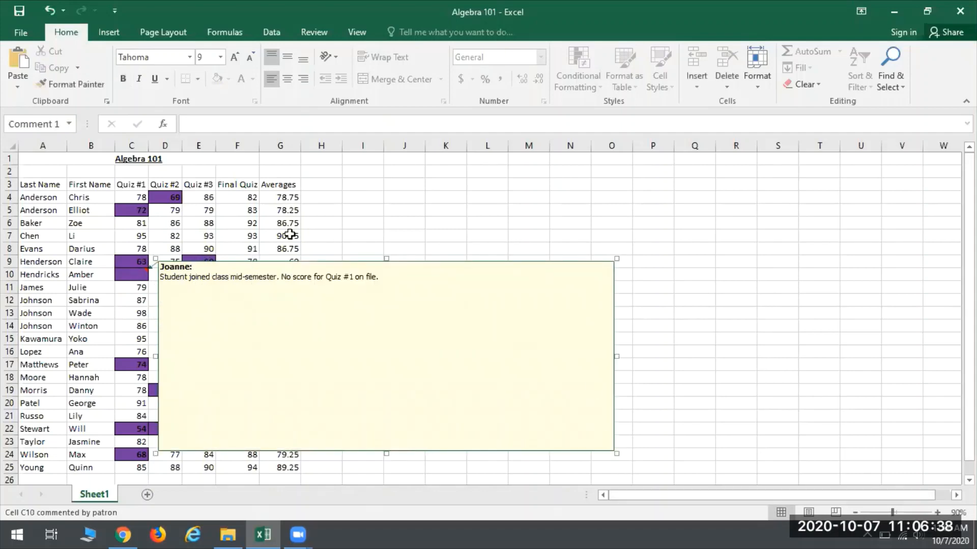
pyautogui.click(291, 211)
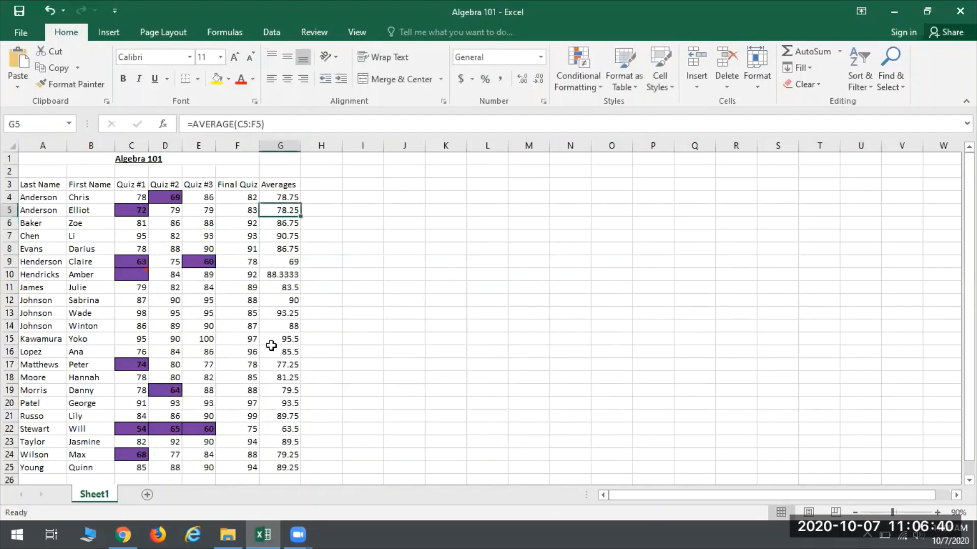
# Step: Delete the comment from cell C10
pyautogui.moveTo(137, 272)
pyautogui.click(335, 273)
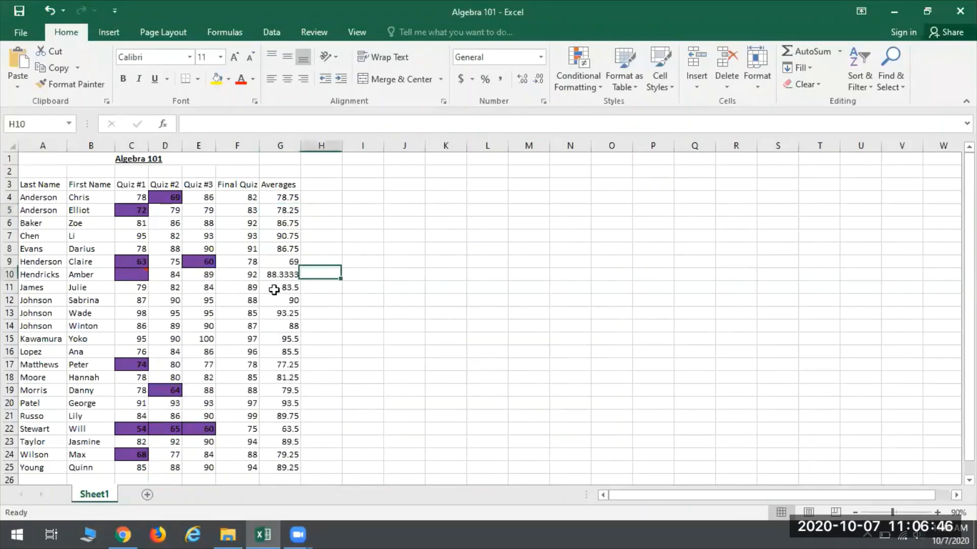
pyautogui.rightClick(136, 276)
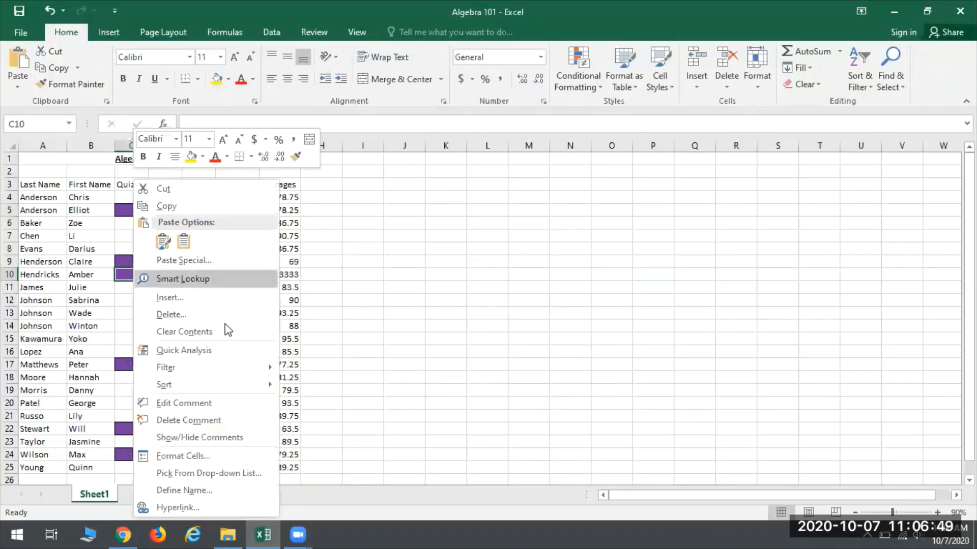
pyautogui.click(184, 423)
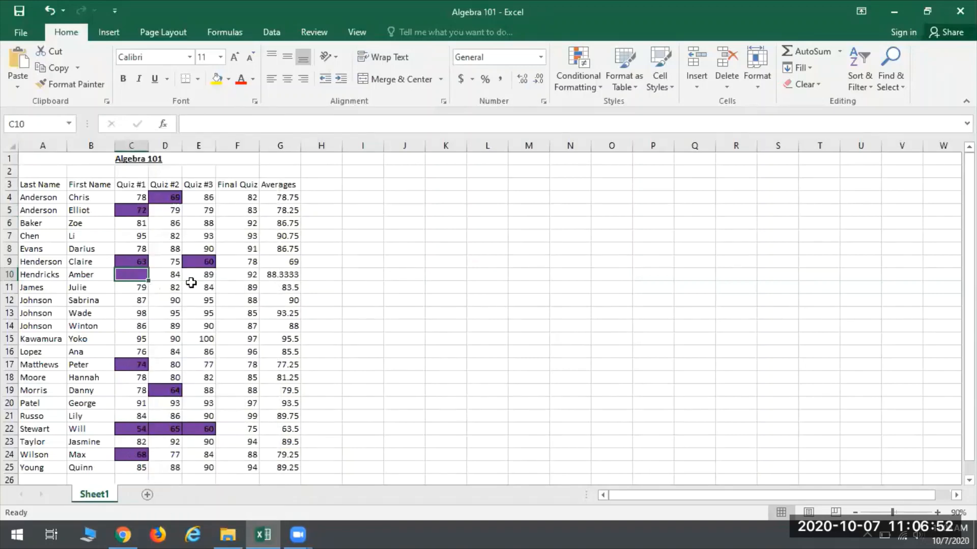
pyautogui.click(239, 311)
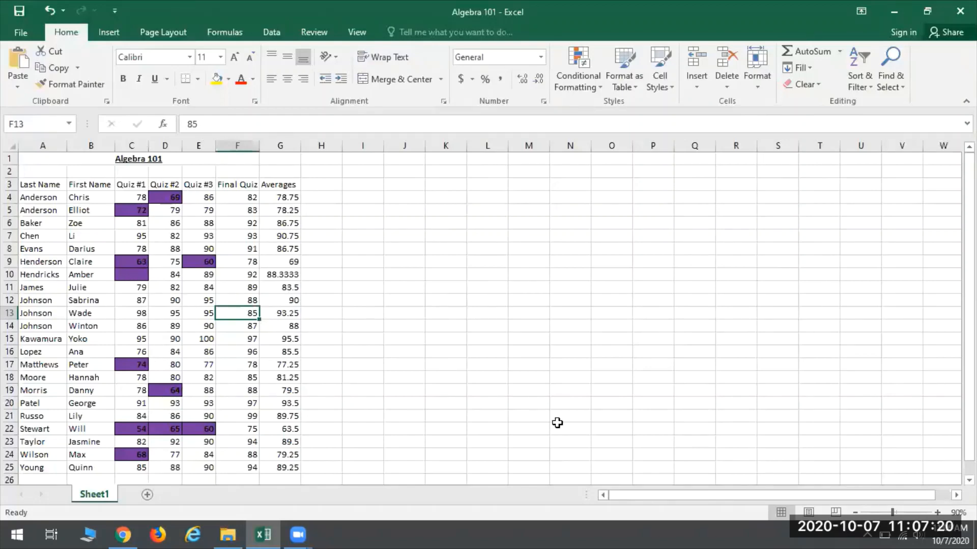
# Step: Zoom the sheet to 130% and look through the grade list from the column headers to the last student row
pyautogui.click(938, 511)
pyautogui.click(938, 510)
pyautogui.click(938, 510)
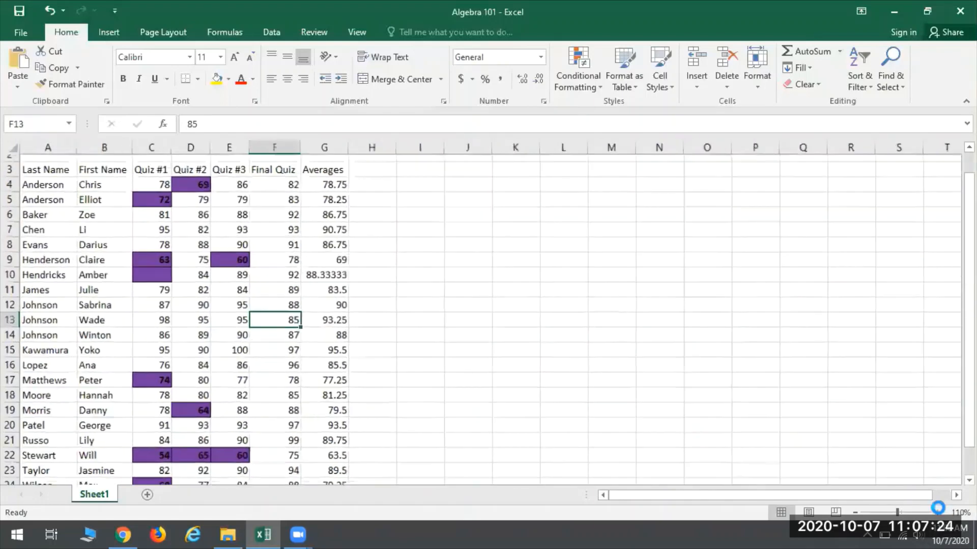
pyautogui.scroll(2, 309, 374)
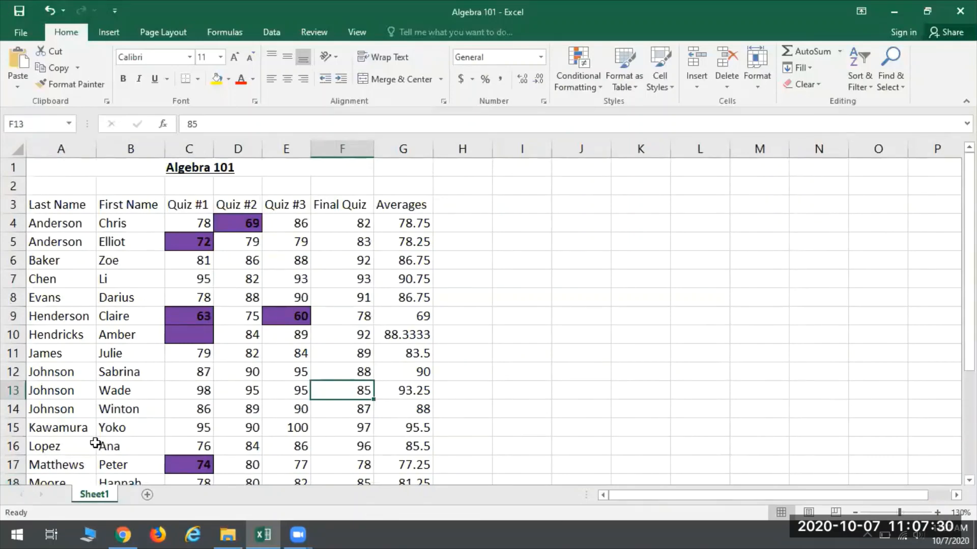
pyautogui.scroll(-1, 89, 440)
pyautogui.scroll(-2, 89, 440)
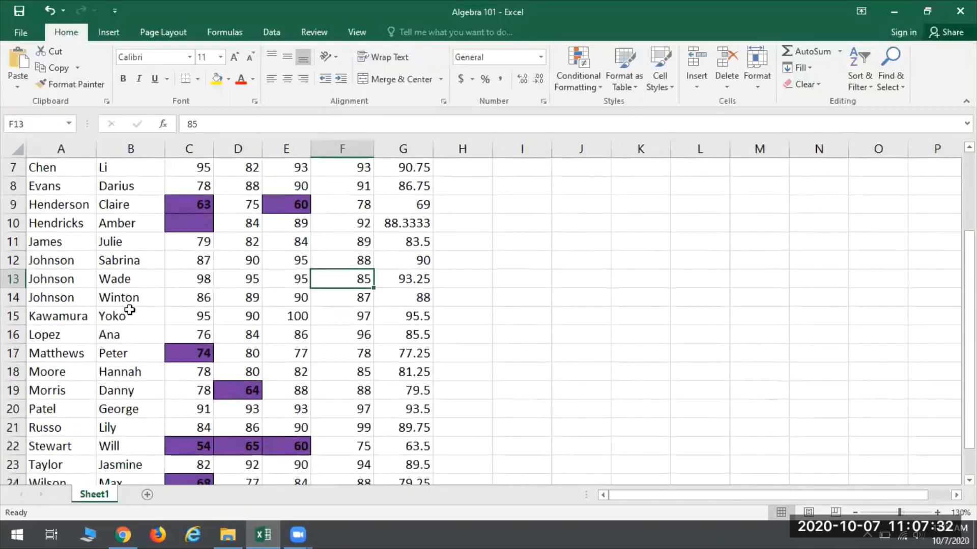
pyautogui.scroll(-3, 130, 295)
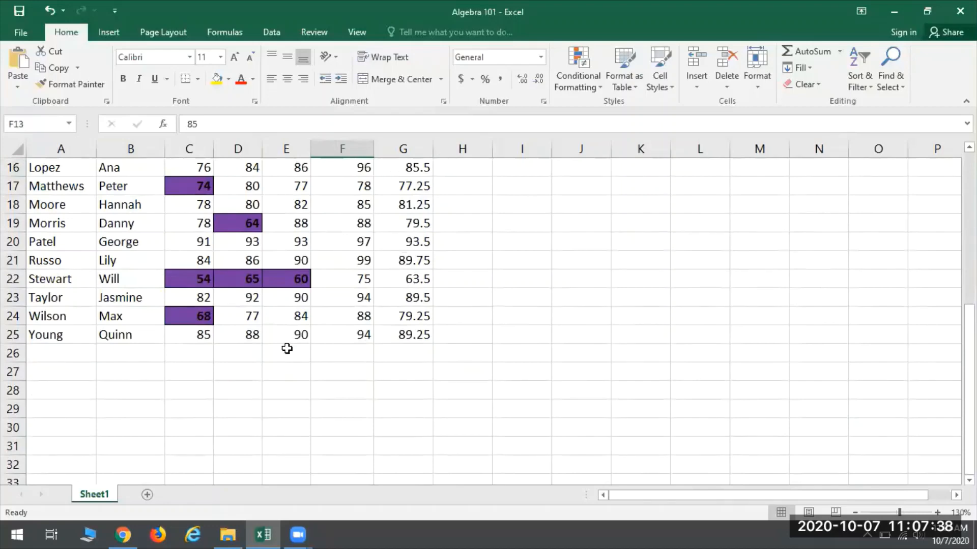
pyautogui.scroll(5, 188, 412)
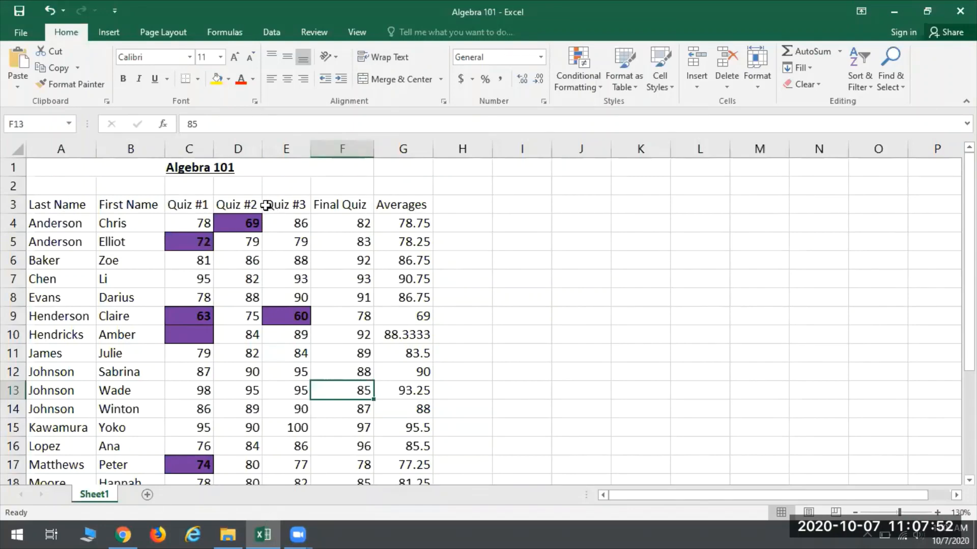
pyautogui.scroll(-5, 198, 229)
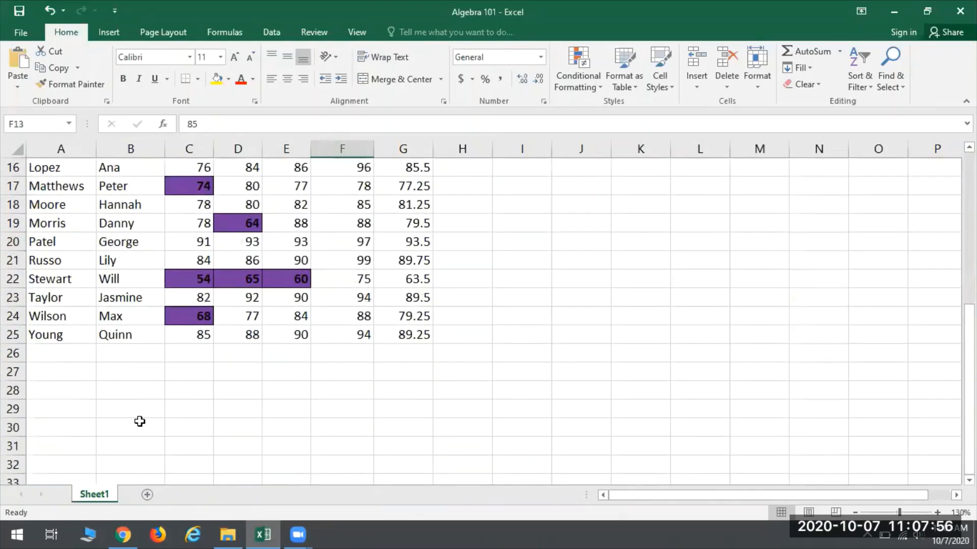
pyautogui.scroll(5, 211, 340)
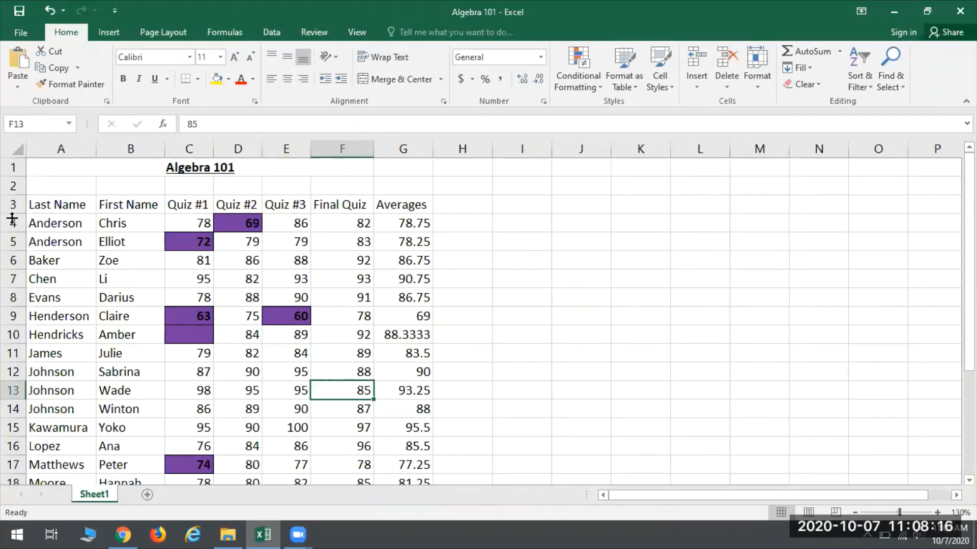
# Step: Freeze the panes above row 4 so the title and column headers in rows 1 to 3 are locked
pyautogui.click(49, 222)
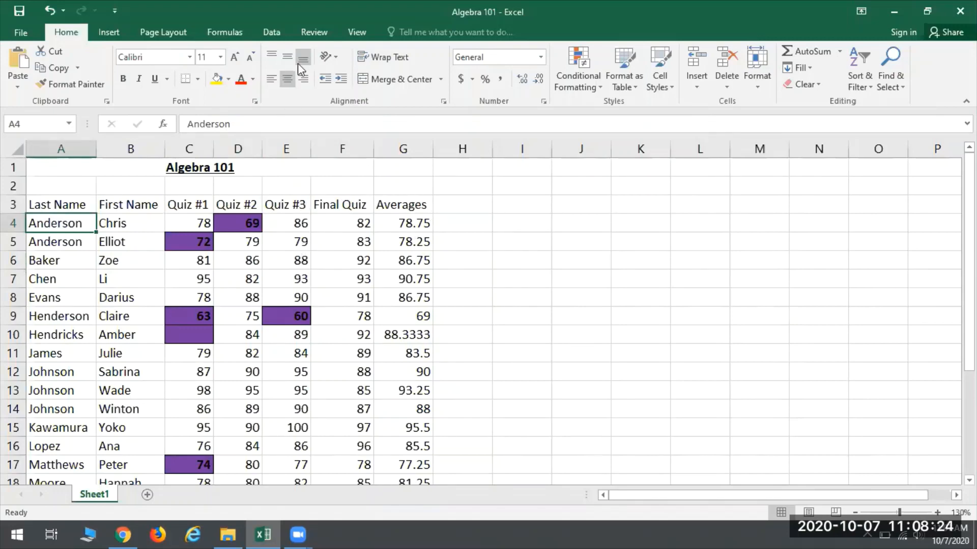
pyautogui.click(358, 33)
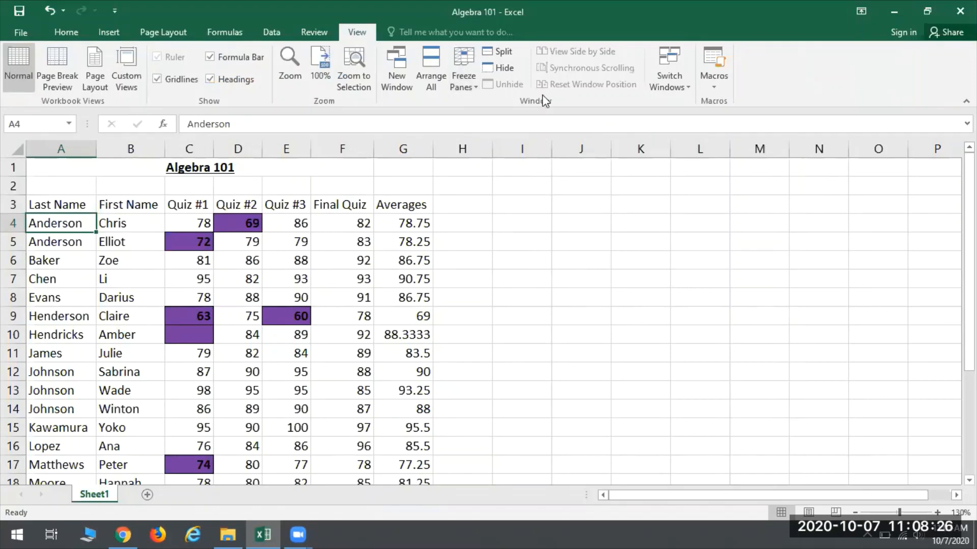
pyautogui.click(463, 73)
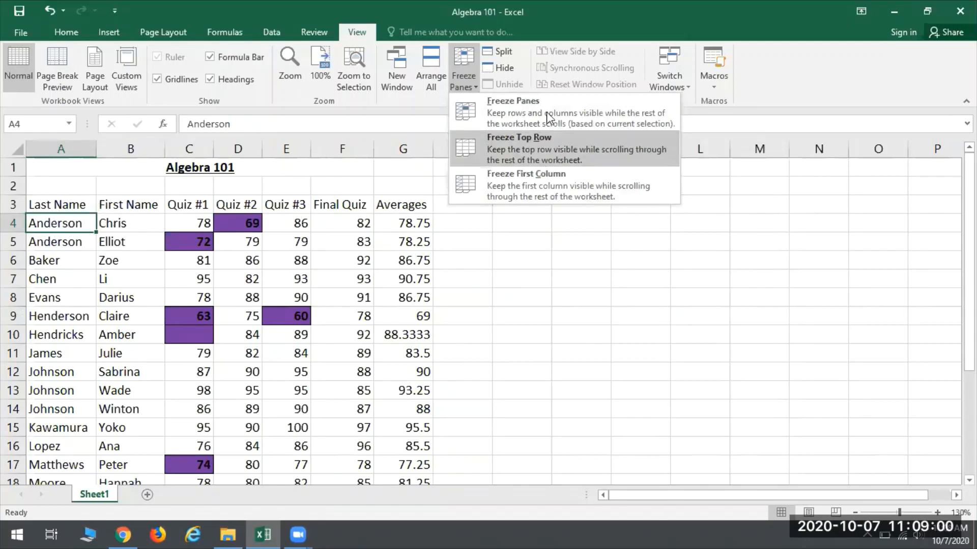
pyautogui.click(513, 116)
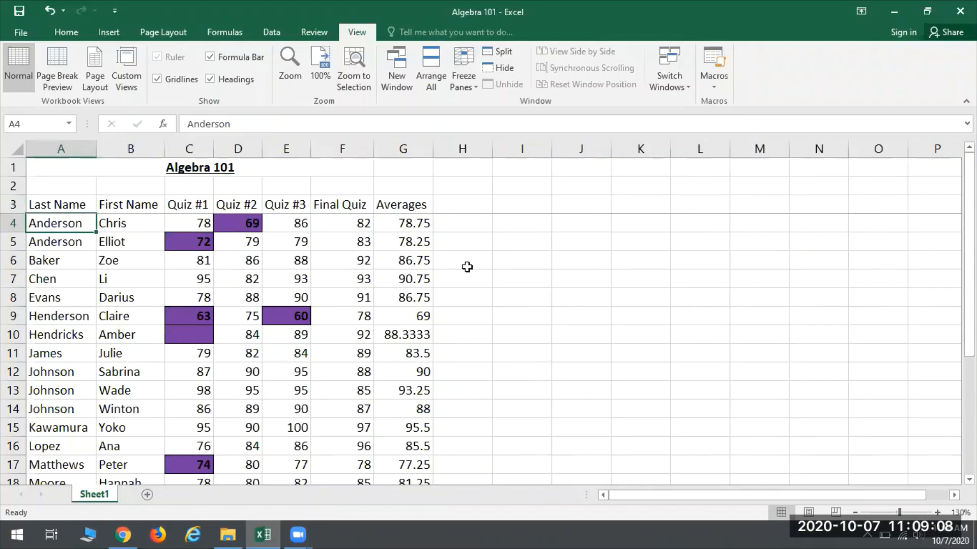
# Step: Check the frozen header rows by browsing down to around row 150 and back to the first student
pyautogui.scroll(-4, 467, 267)
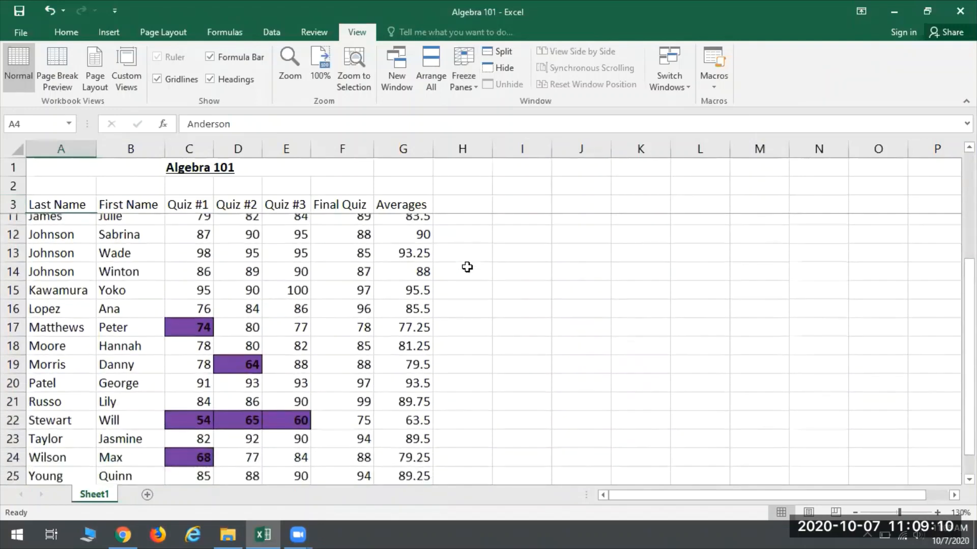
pyautogui.scroll(-4, 467, 267)
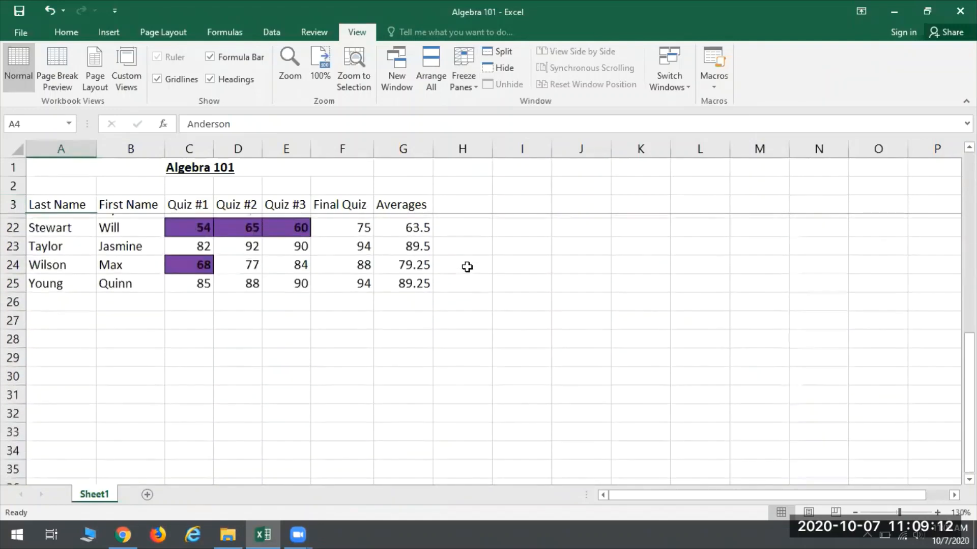
pyautogui.scroll(-20, 467, 266)
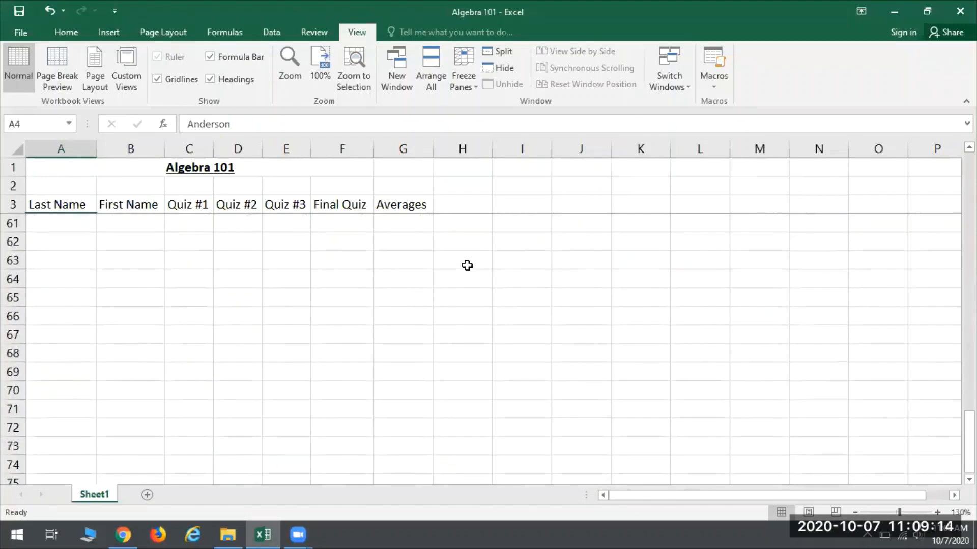
pyautogui.scroll(-16, 408, 272)
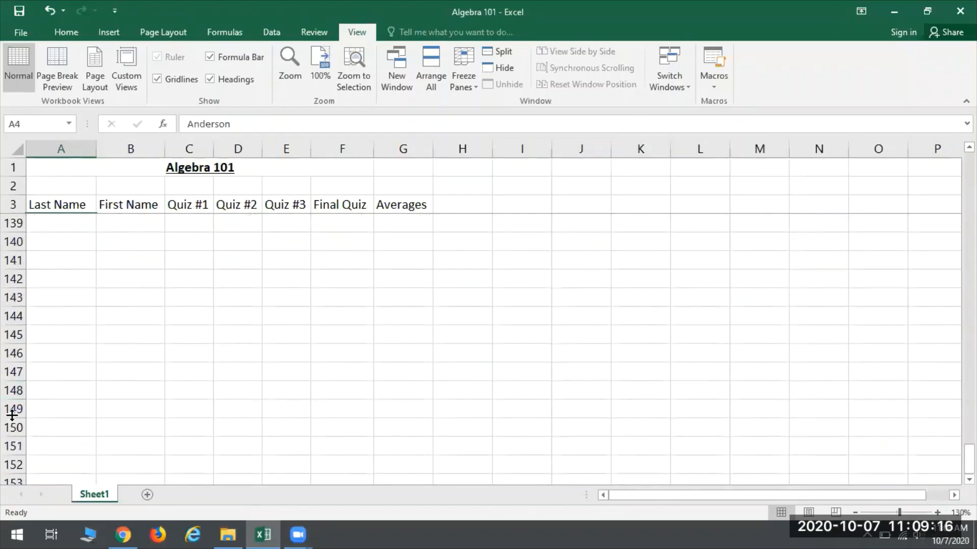
pyautogui.click(86, 426)
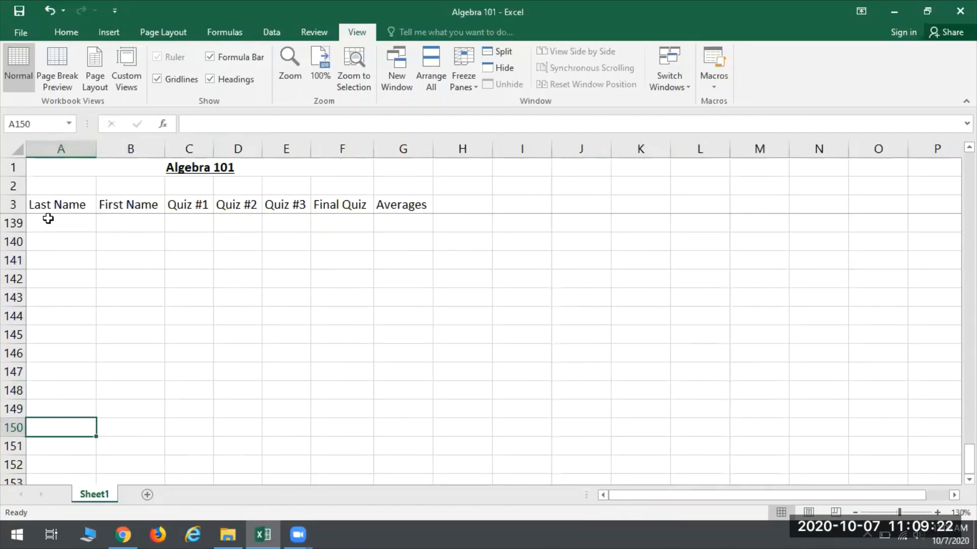
pyautogui.scroll(20, 308, 400)
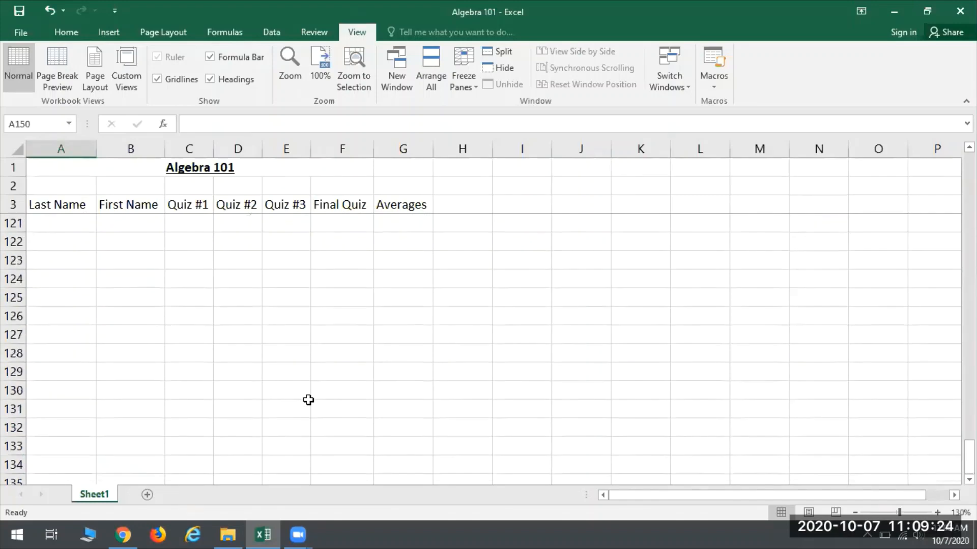
pyautogui.scroll(13, 308, 400)
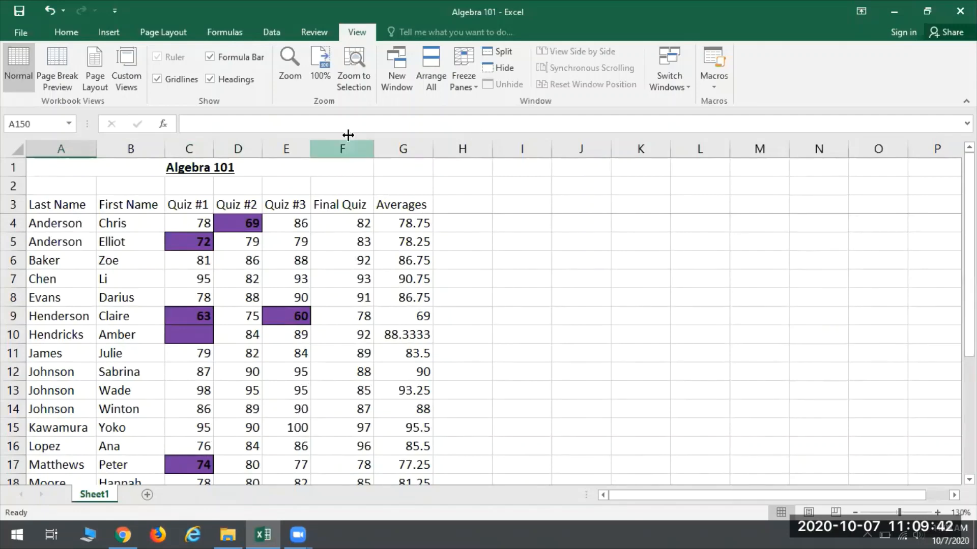
# Step: Unfreeze the header rows and freeze the panes at cell C4, locking rows 1 to 3 and columns A and B
pyautogui.click(474, 63)
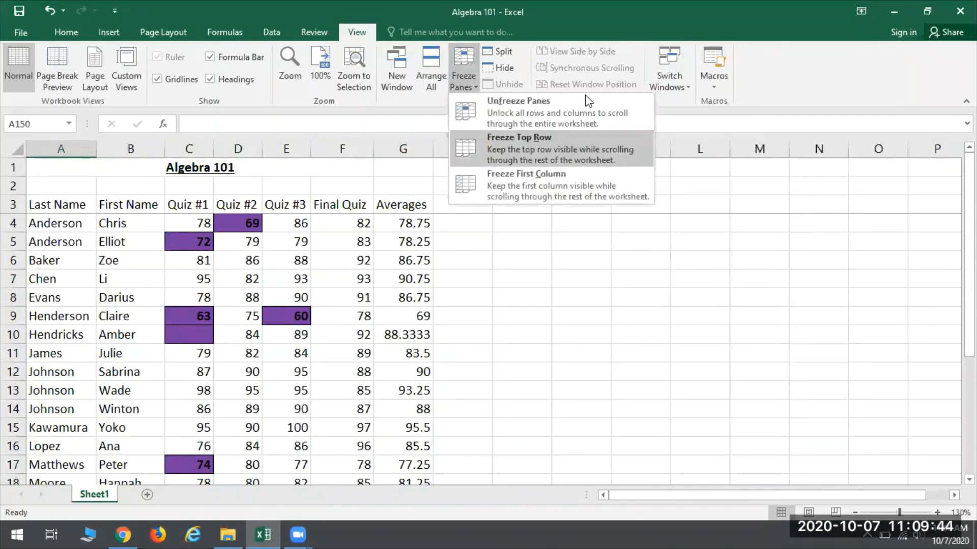
pyautogui.click(533, 106)
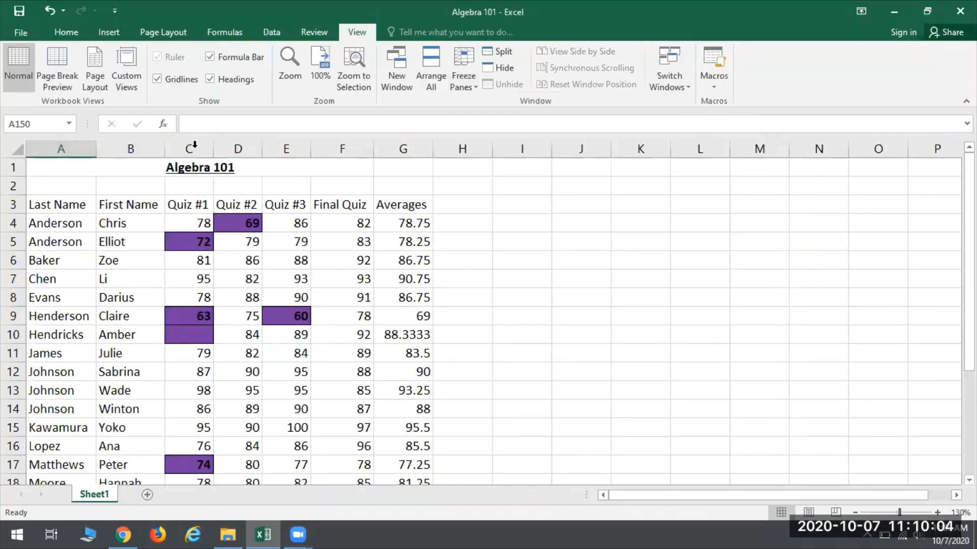
pyautogui.click(187, 224)
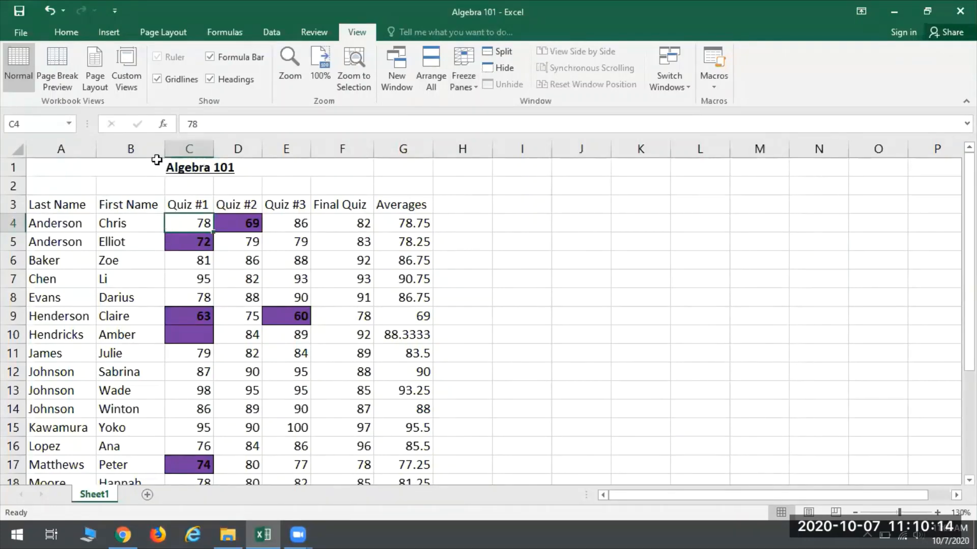
pyautogui.click(472, 75)
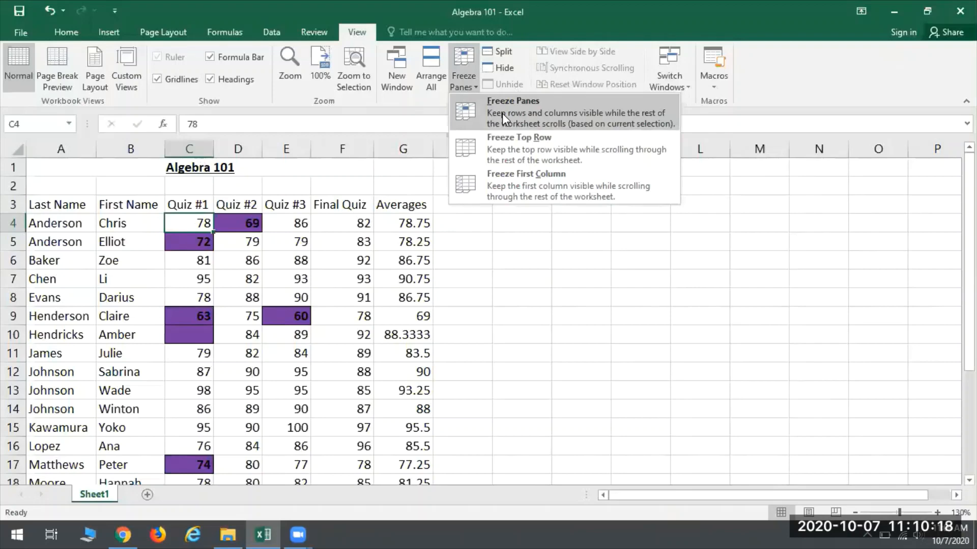
pyautogui.click(502, 118)
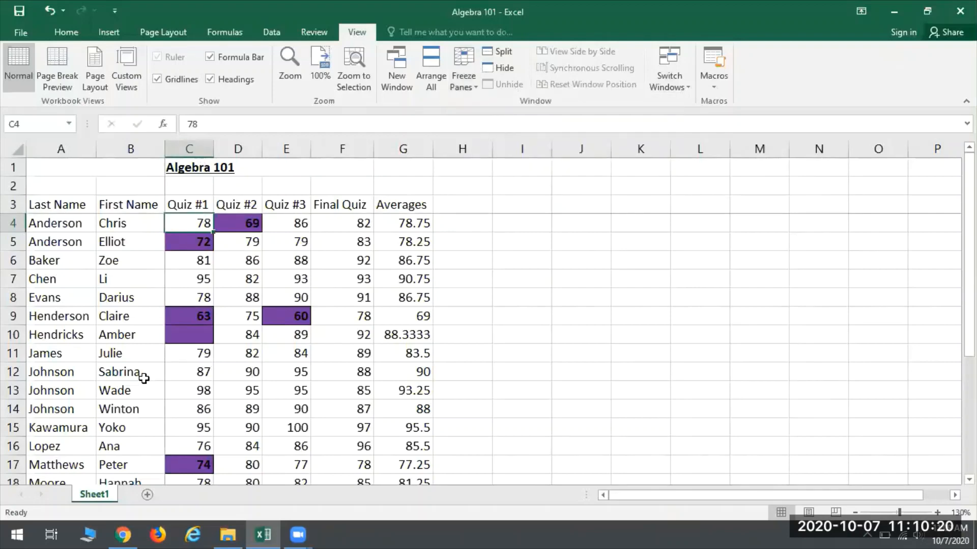
# Step: Check the frozen rows and name columns by browsing down past the student list and across to the empty columns and back
pyautogui.scroll(-2, 407, 229)
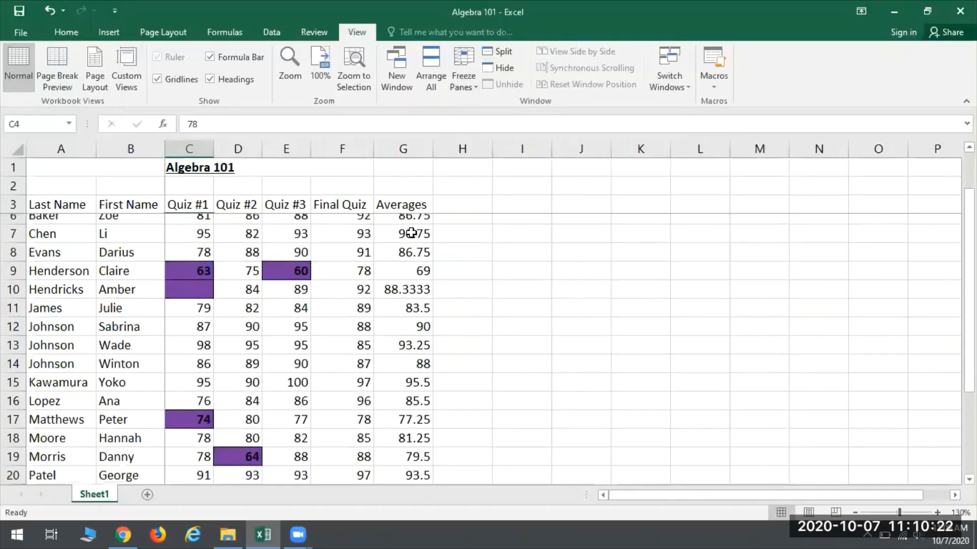
pyautogui.scroll(-7, 403, 228)
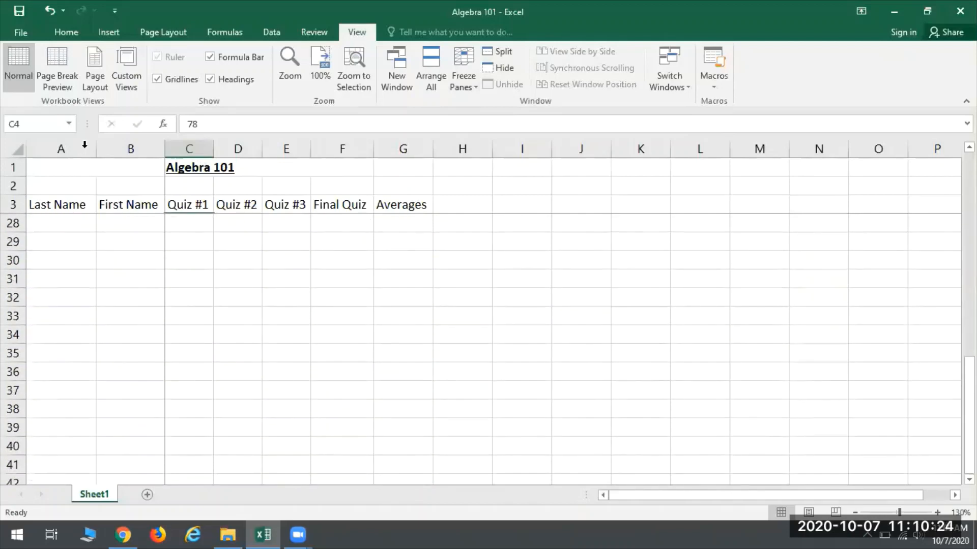
pyautogui.scroll(8, 275, 292)
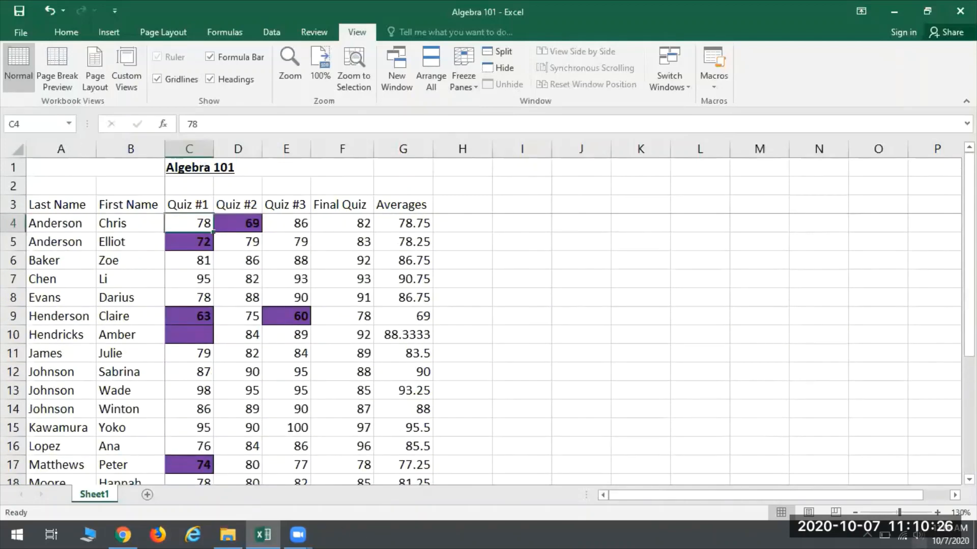
pyautogui.hscroll(8, 160, 194)
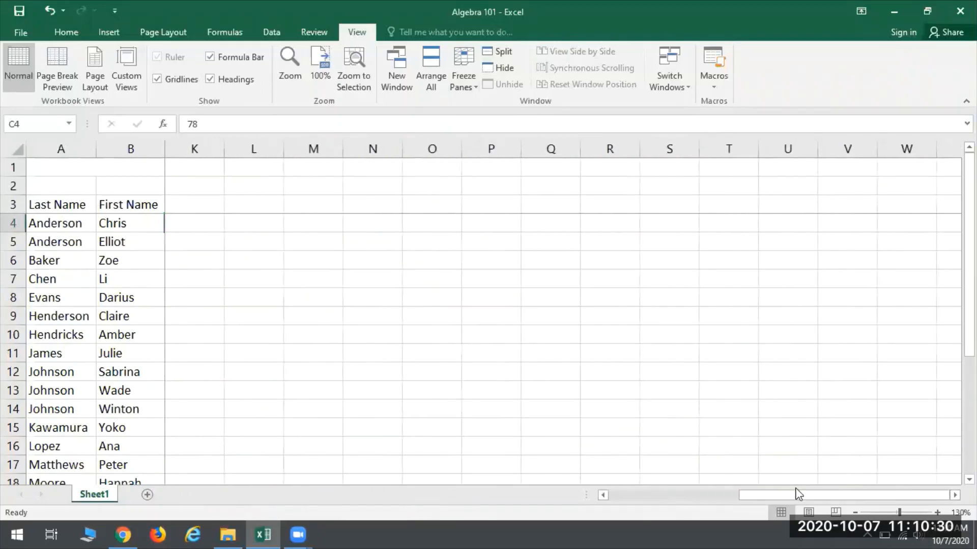
pyautogui.click(603, 495)
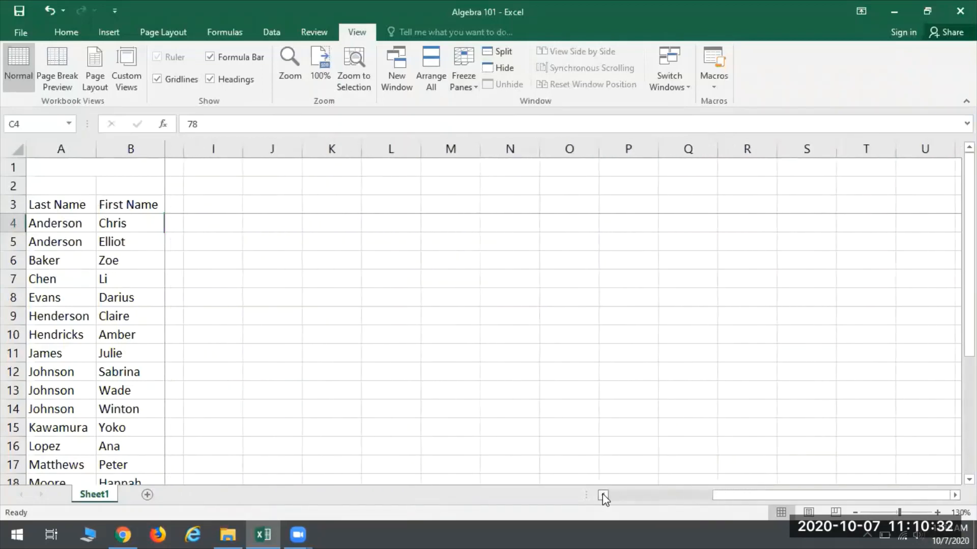
pyautogui.click(603, 495)
pyautogui.click(603, 495)
pyautogui.click(603, 495)
pyautogui.click(603, 495)
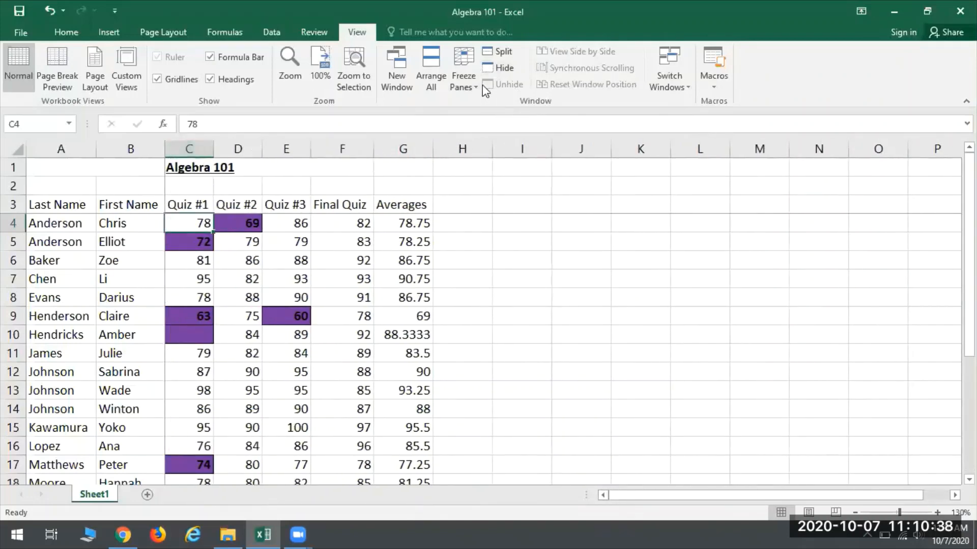
# Step: Unfreeze the panes and reduce the sheet zoom to 90%
pyautogui.click(452, 75)
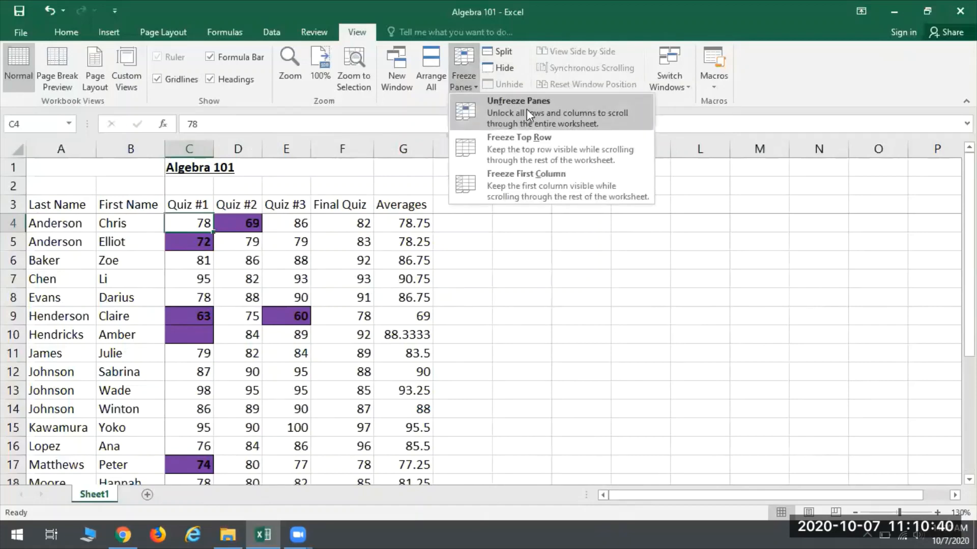
pyautogui.click(526, 109)
pyautogui.click(178, 245)
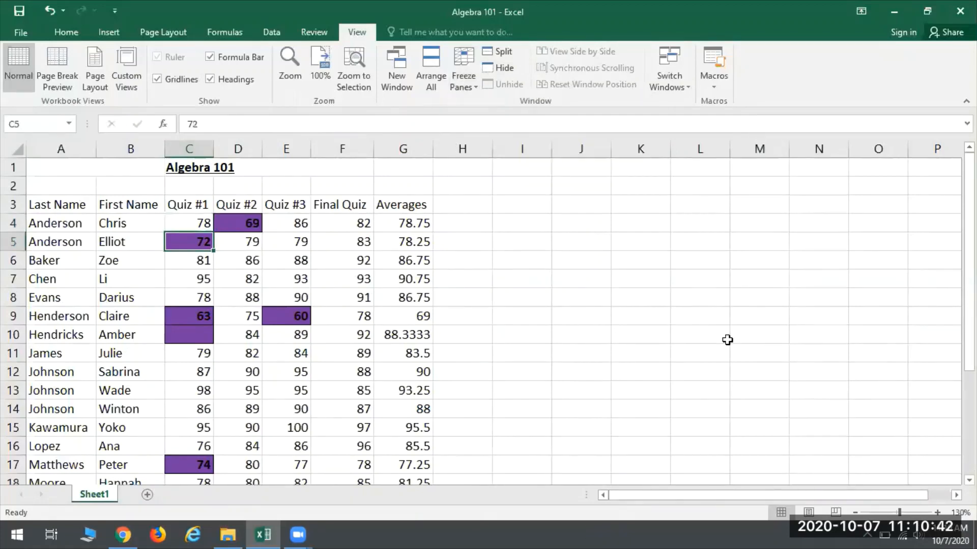
pyautogui.click(856, 513)
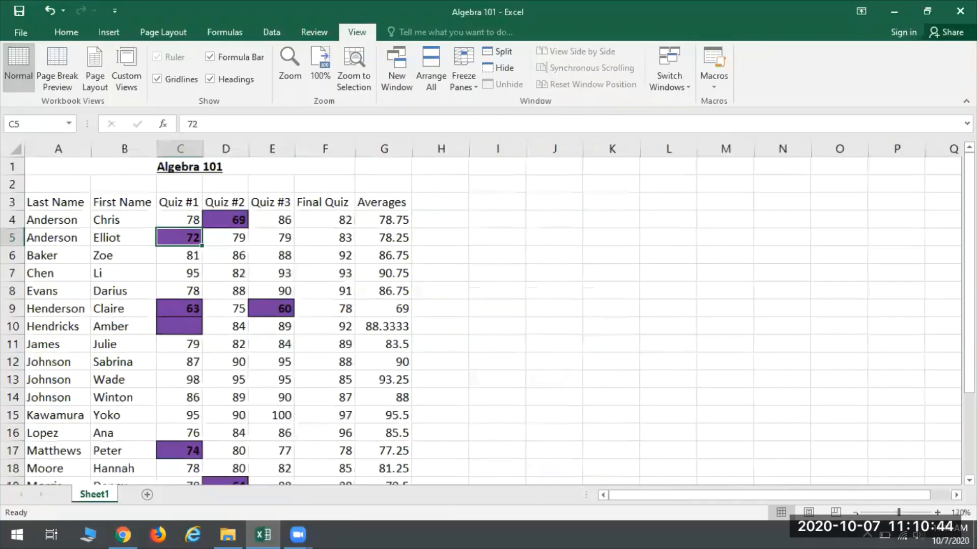
pyautogui.click(856, 514)
pyautogui.click(856, 514)
pyautogui.click(857, 514)
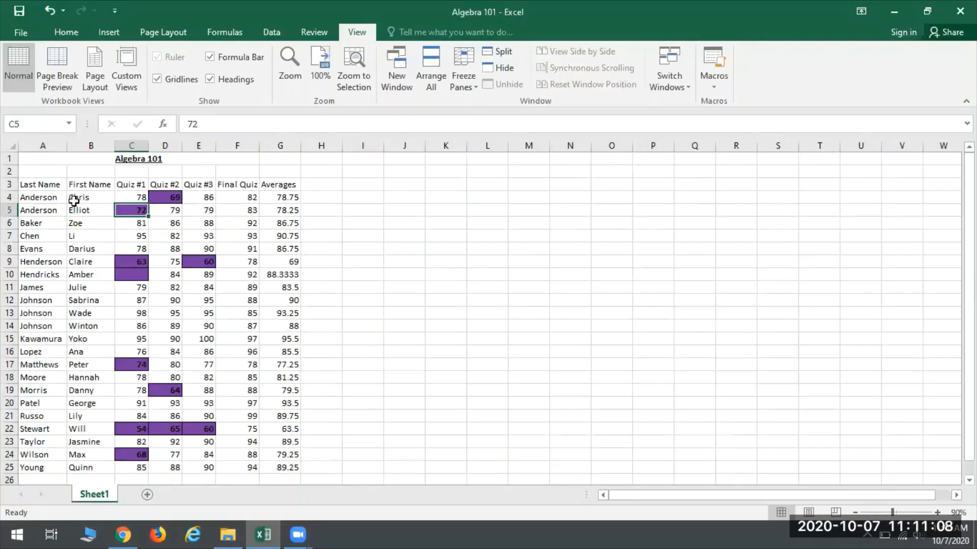
# Step: Insert a 2-D clustered column chart of the first names and quiz scores in B3:F25 and reposition it slightly higher beside the table
pyautogui.click(80, 183)
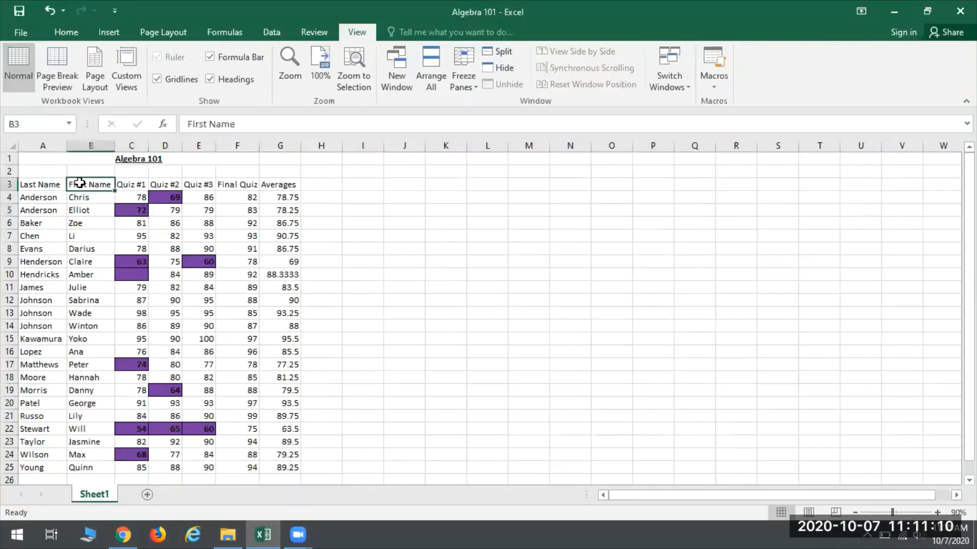
pyautogui.moveTo(79, 183); pyautogui.dragTo(235, 465)
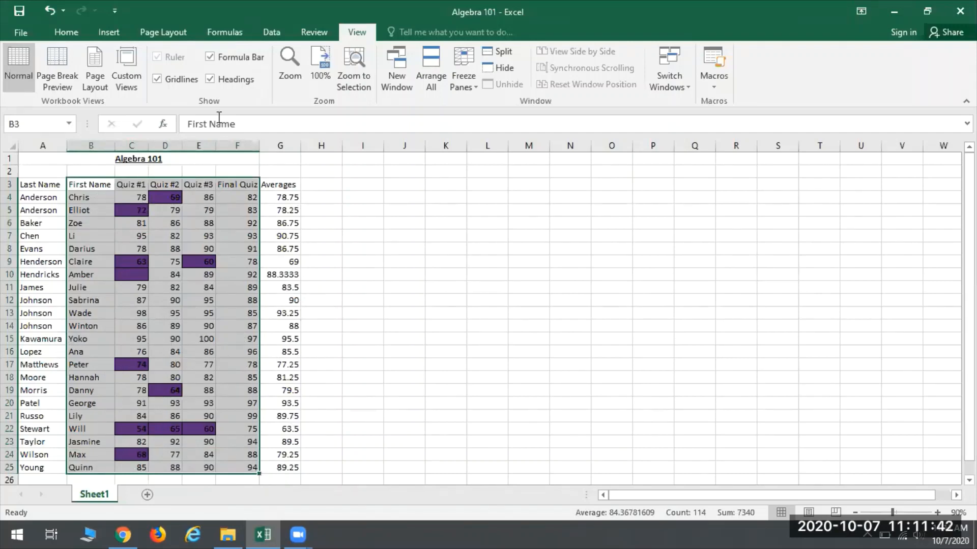
pyautogui.click(111, 33)
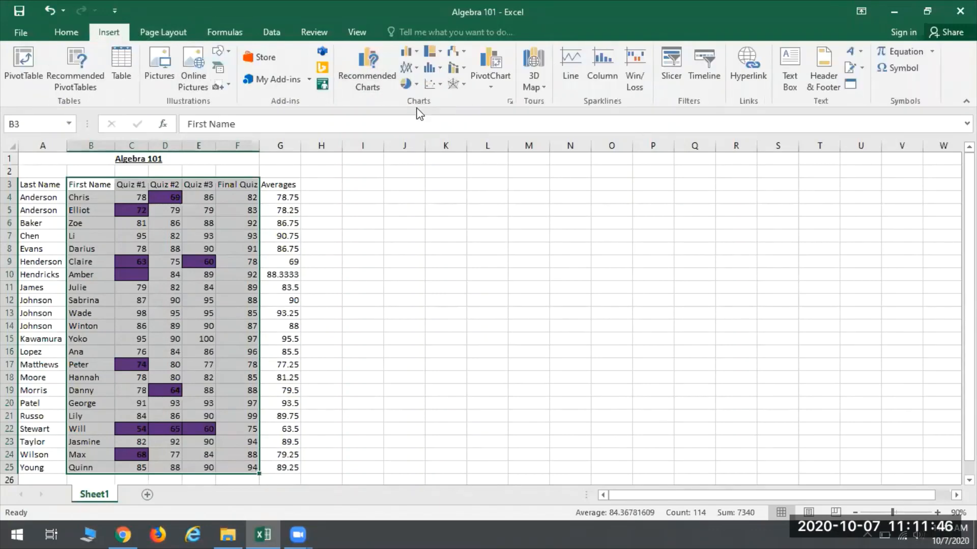
pyautogui.click(408, 53)
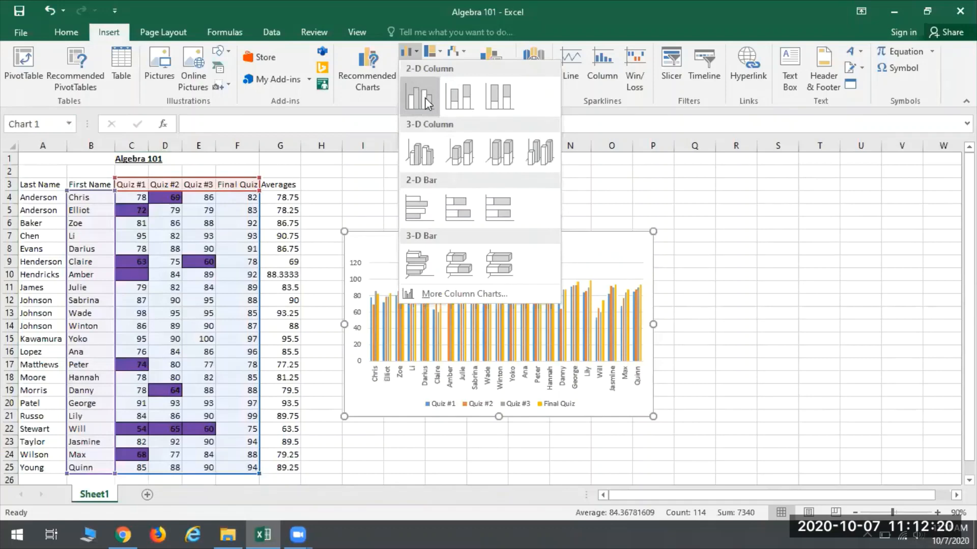
pyautogui.click(422, 98)
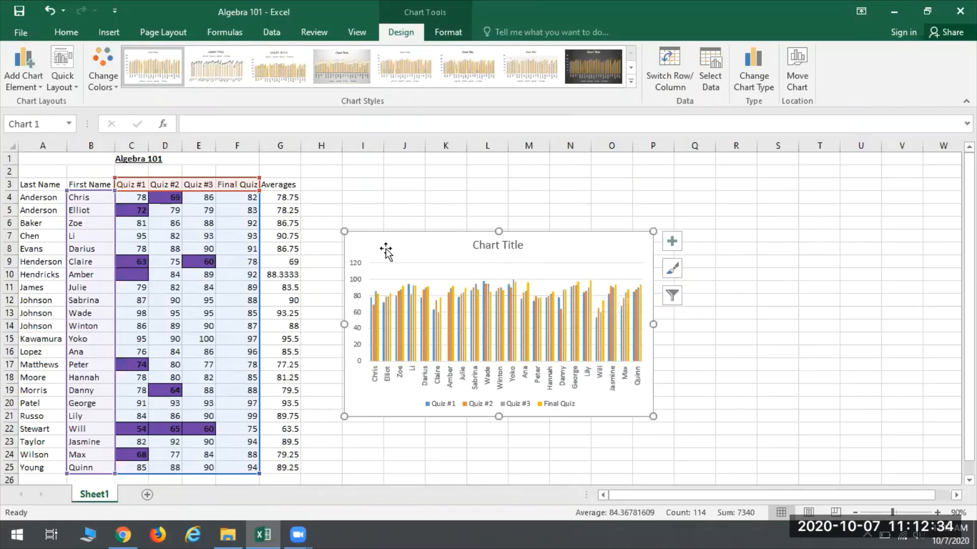
pyautogui.moveTo(401, 273); pyautogui.dragTo(377, 217)
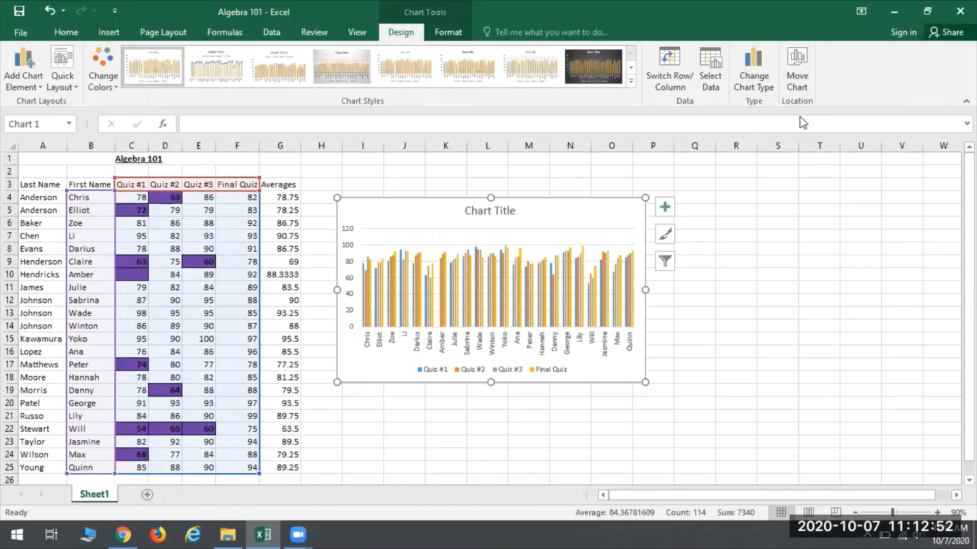
# Step: Move the chart to a new sheet named Chart1, check the grade data on Sheet1, and return to the chart
pyautogui.click(798, 66)
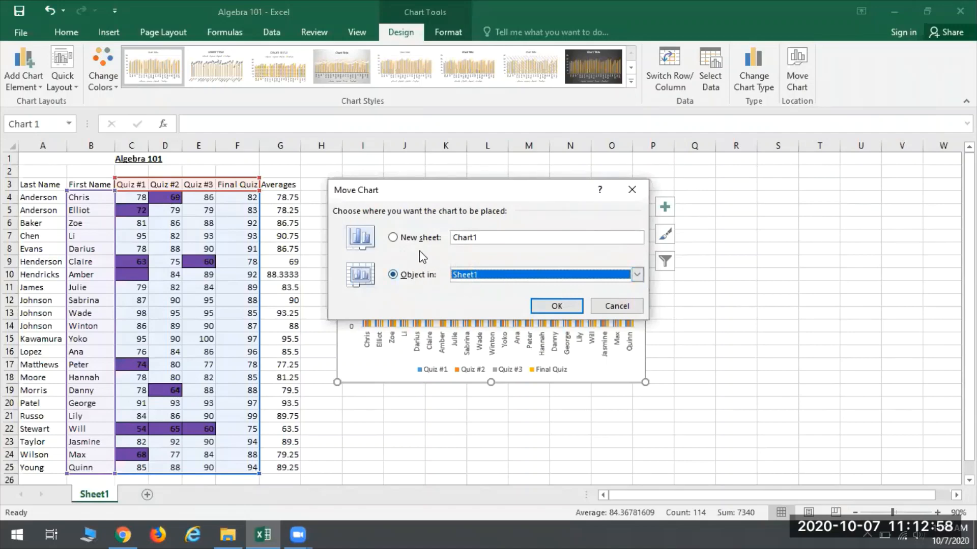
pyautogui.click(637, 274)
pyautogui.click(382, 307)
pyautogui.click(394, 238)
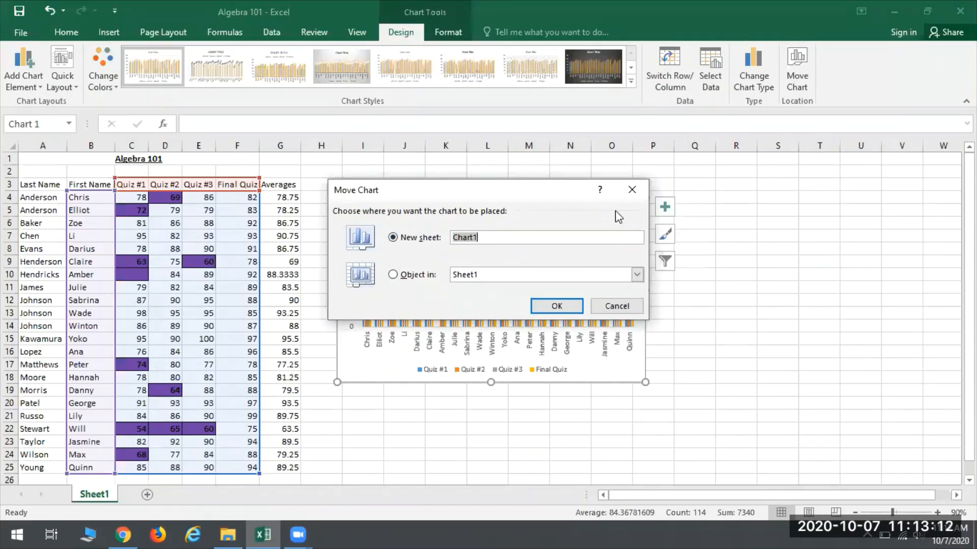
pyautogui.click(551, 306)
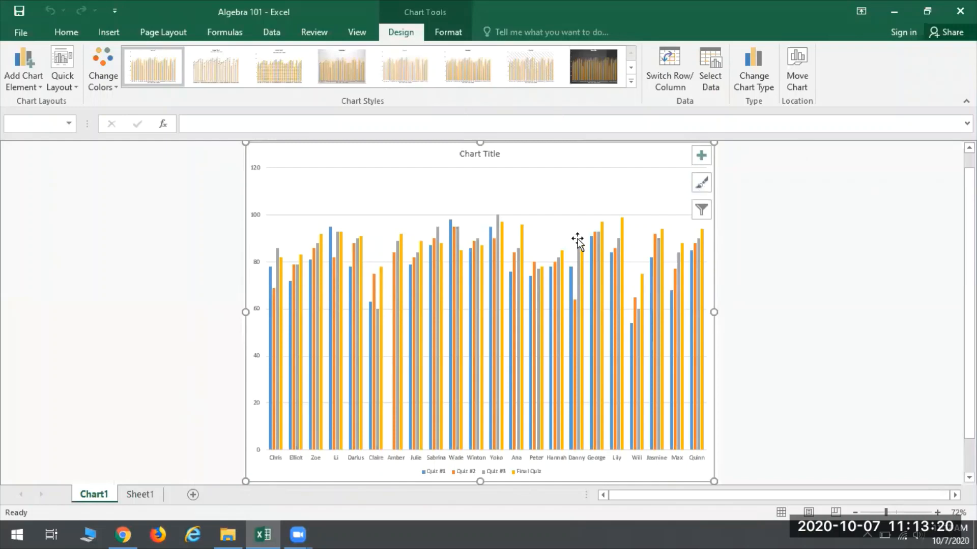
pyautogui.click(136, 495)
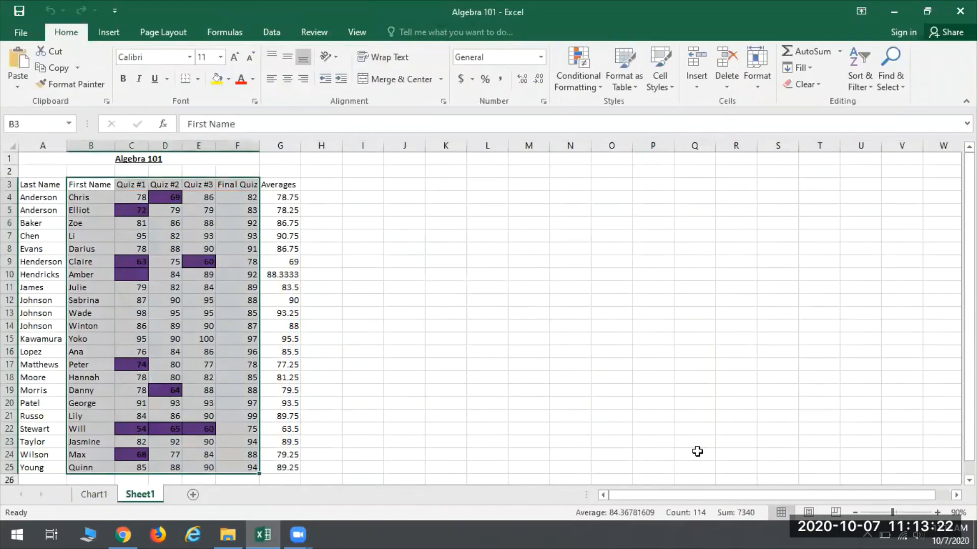
pyautogui.click(106, 496)
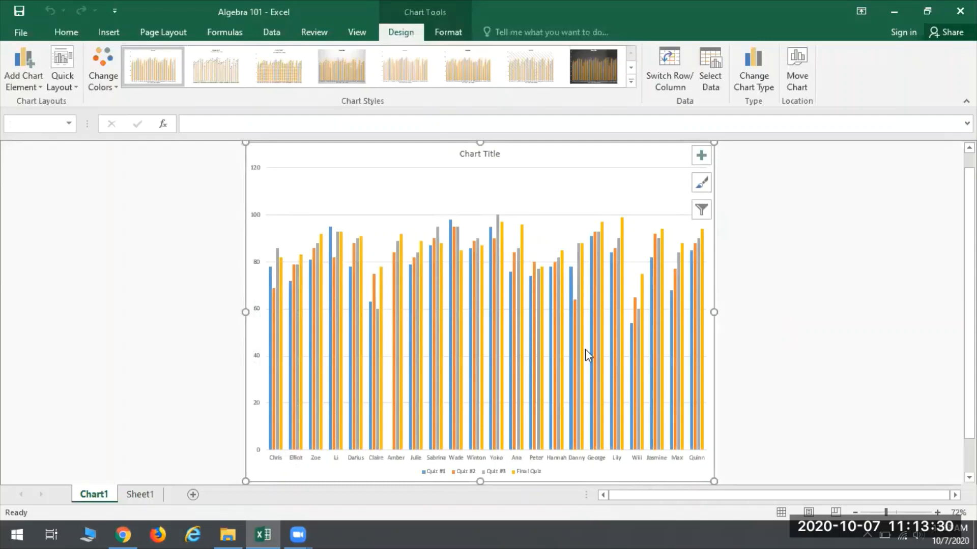
pyautogui.click(483, 158)
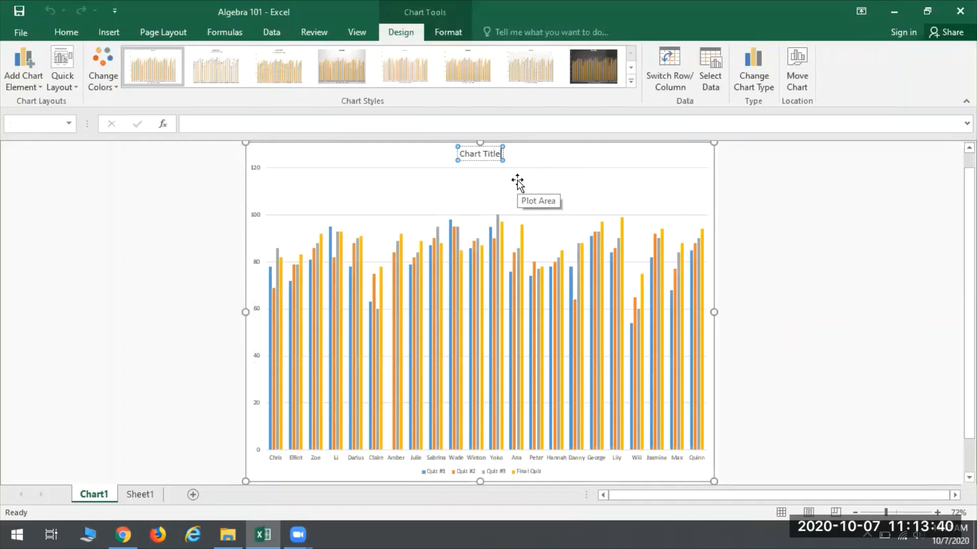
pyautogui.press('BackSpace')
pyautogui.press('BackSpace')
pyautogui.press('BackSpace')
pyautogui.press('BackSpace')
pyautogui.press('BackSpace')
pyautogui.press('BackSpace')
pyautogui.press('BackSpace')
pyautogui.press('BackSpace')
pyautogui.press('BackSpace')
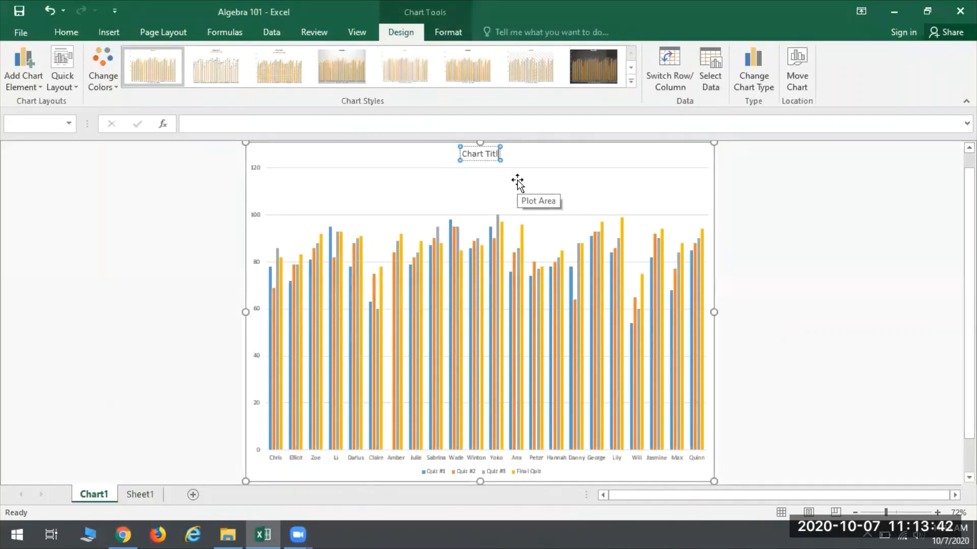
pyautogui.press('BackSpace')
pyautogui.press('BackSpace')
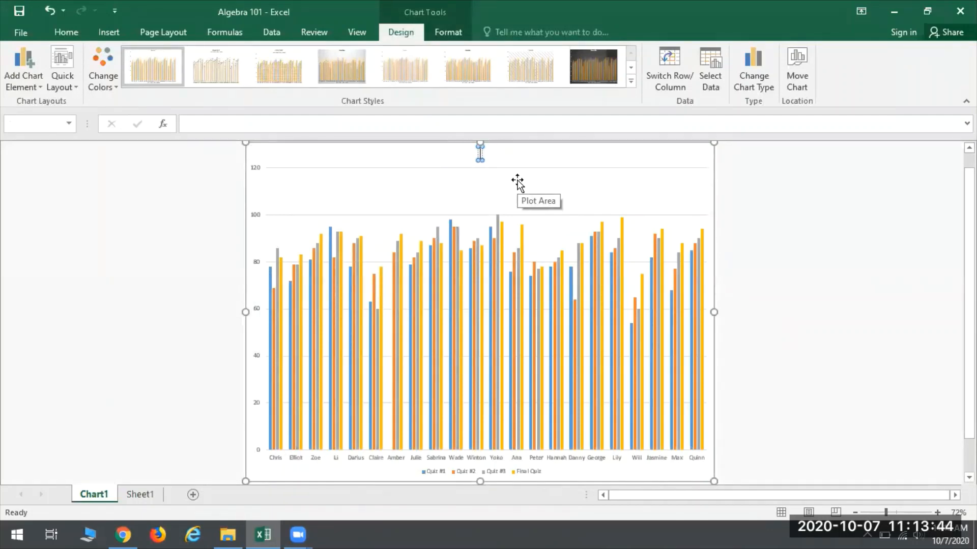
pyautogui.doubleClick(517, 182)
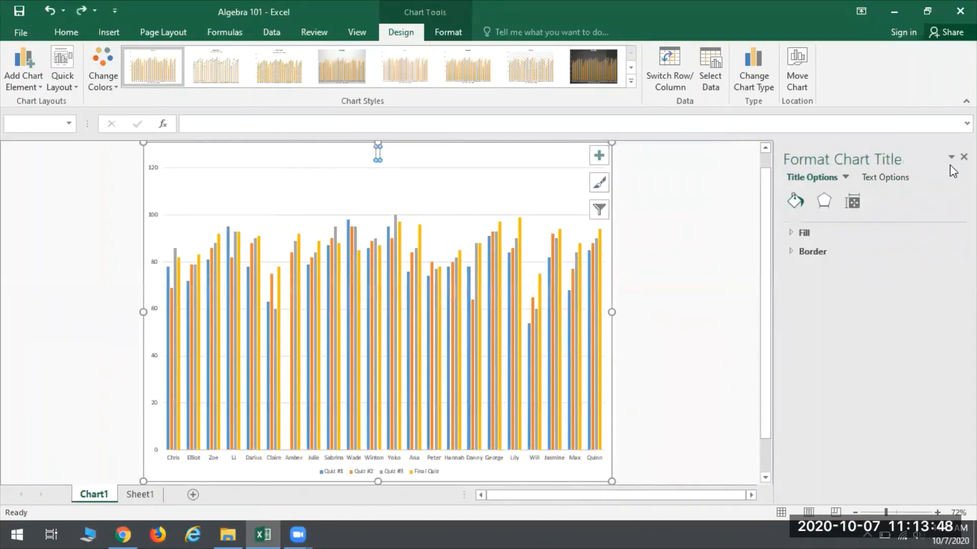
pyautogui.click(964, 157)
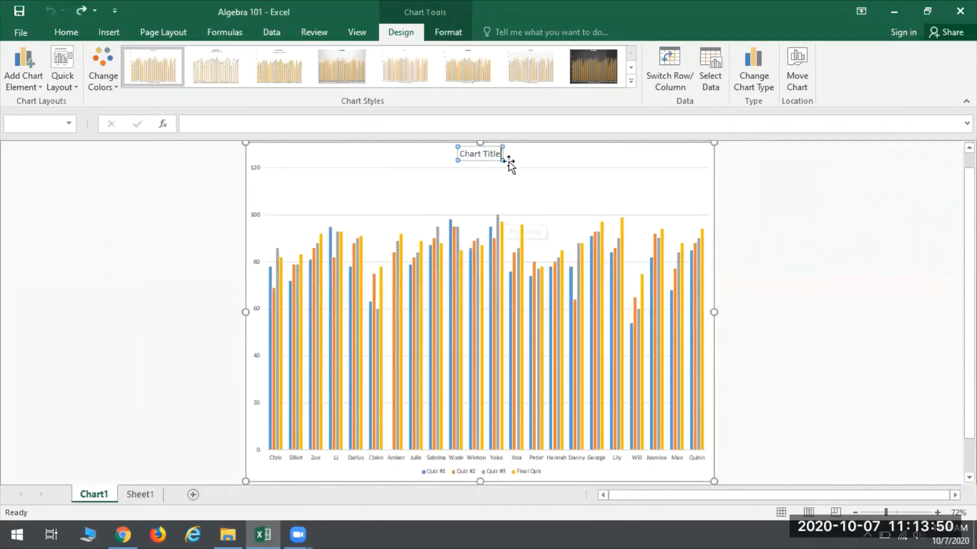
# Step: Replace the placeholder chart title with "Algebra 101"
pyautogui.press('BackSpace')
pyautogui.press('BackSpace')
pyautogui.press('BackSpace')
pyautogui.press('BackSpace')
pyautogui.press('BackSpace')
pyautogui.press('BackSpace')
pyautogui.press('BackSpace')
pyautogui.press('BackSpace')
pyautogui.press('BackSpace')
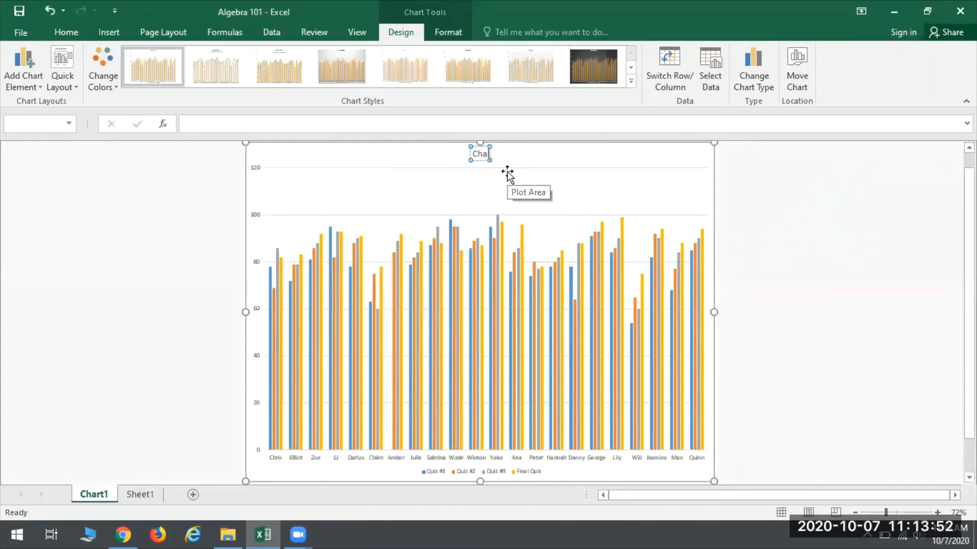
pyautogui.press('BackSpace')
pyautogui.press('BackSpace')
pyautogui.write('A')
pyautogui.write('le')
pyautogui.write('ebra 101')
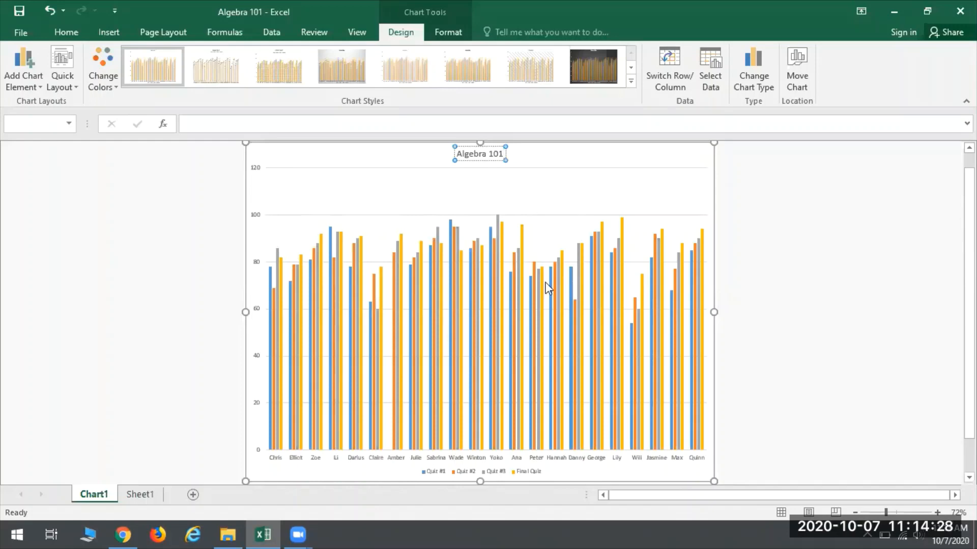
# Step: Set the maximum bound of the chart's vertical value axis to 100
pyautogui.click(255, 215)
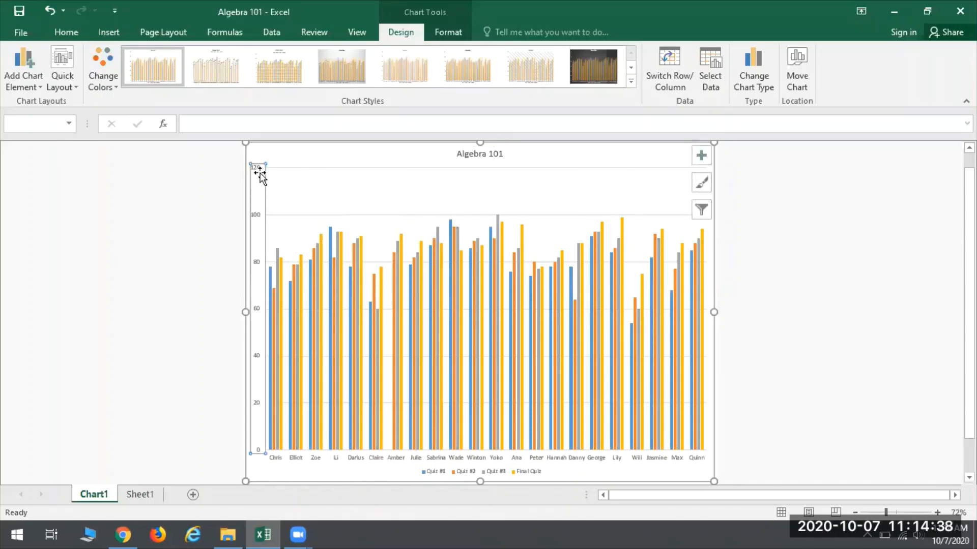
pyautogui.rightClick(257, 202)
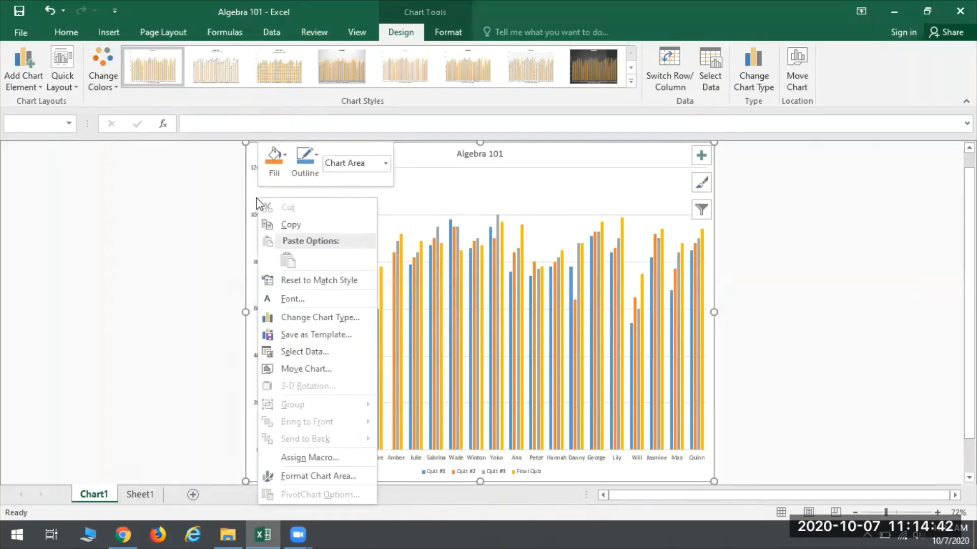
pyautogui.click(172, 204)
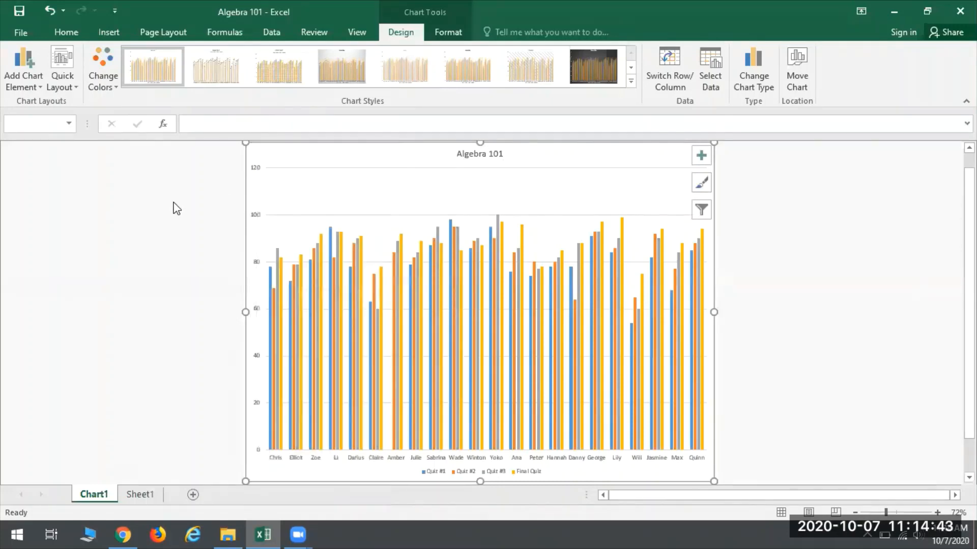
pyautogui.click(255, 216)
pyautogui.rightClick(256, 220)
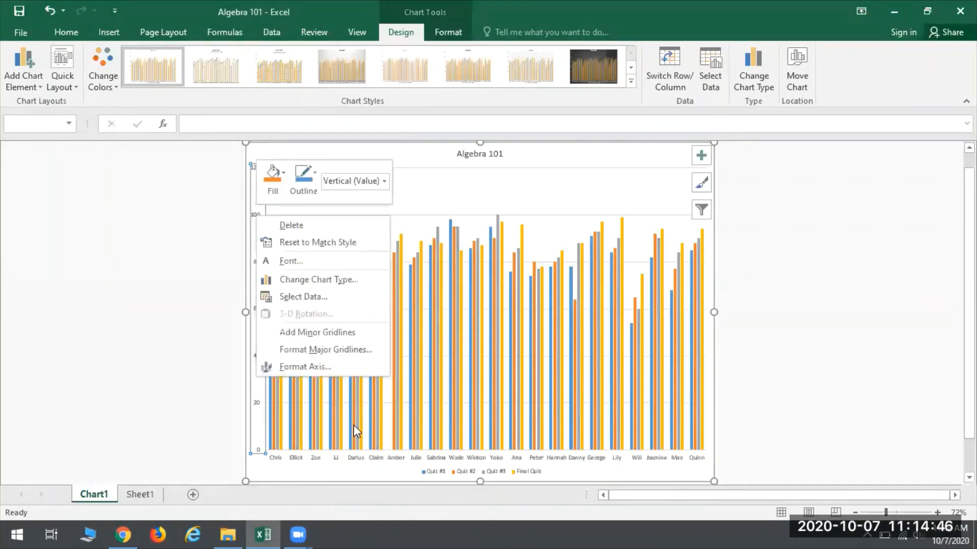
pyautogui.click(319, 367)
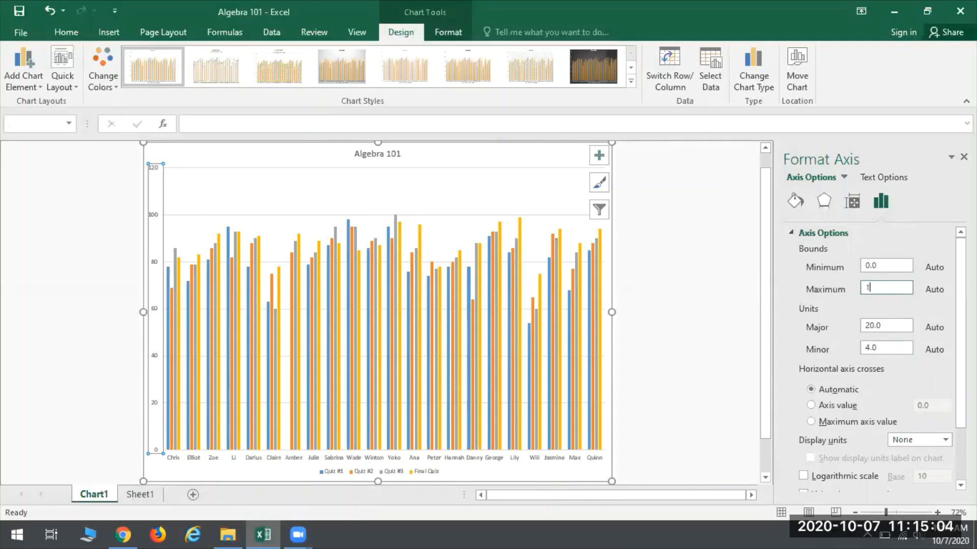
pyautogui.press('Return')
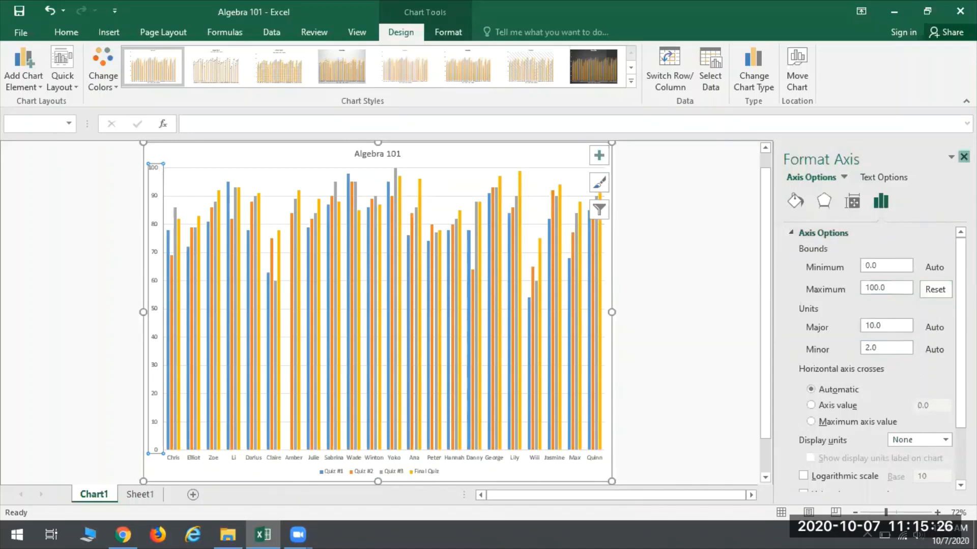
pyautogui.click(963, 157)
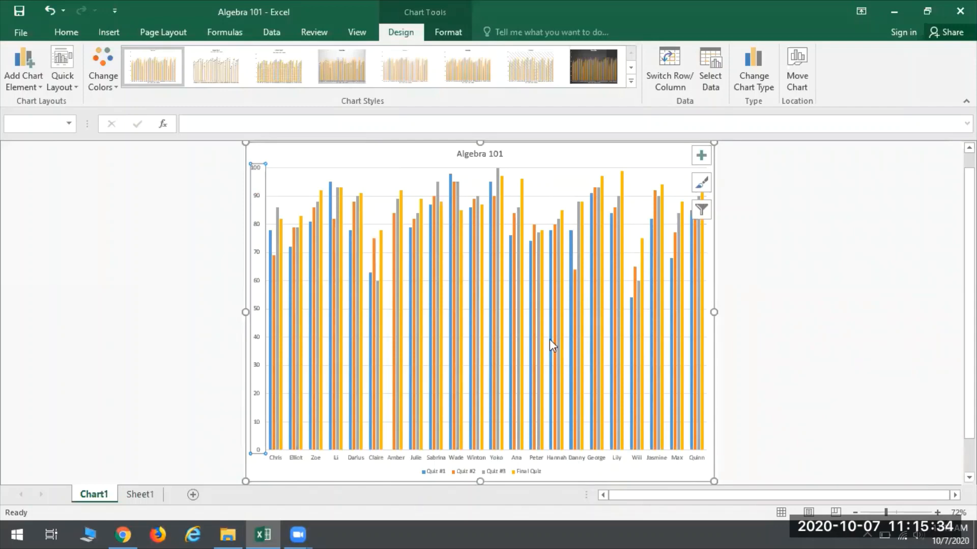
# Step: Set the chart legend's position to Top
pyautogui.click(440, 472)
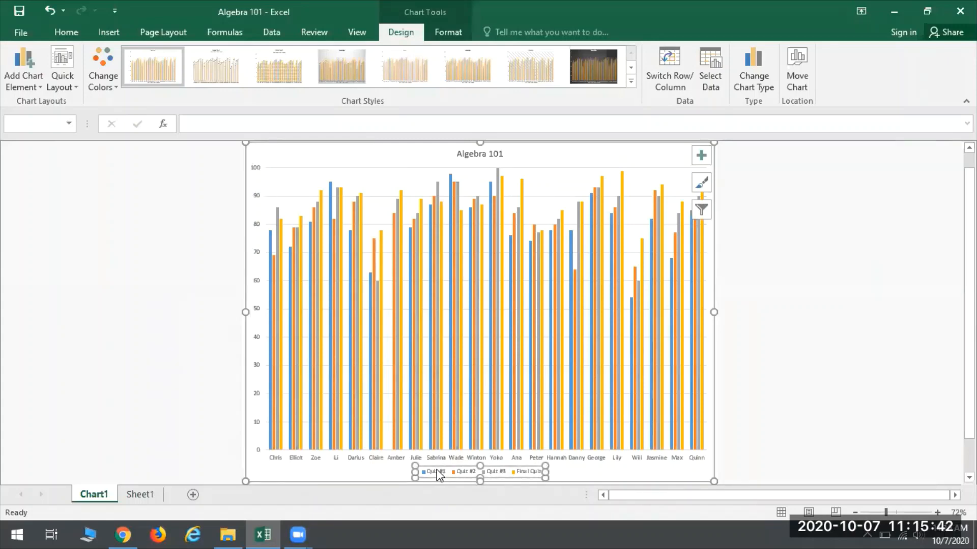
pyautogui.rightClick(438, 472)
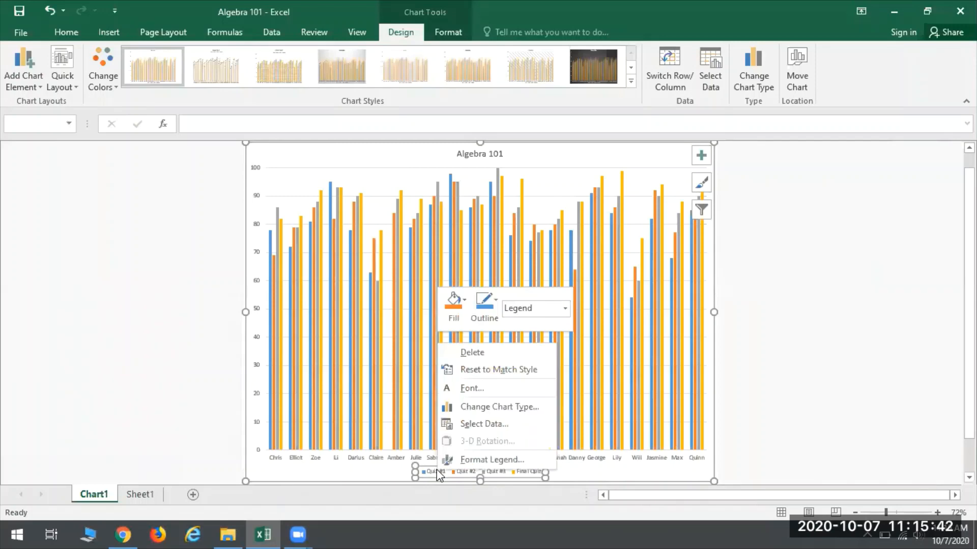
pyautogui.click(488, 460)
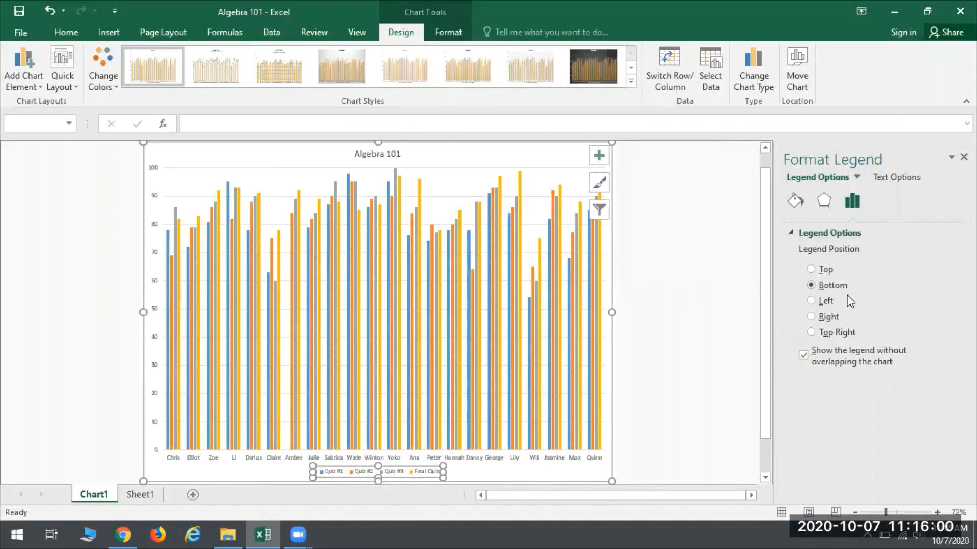
pyautogui.click(811, 270)
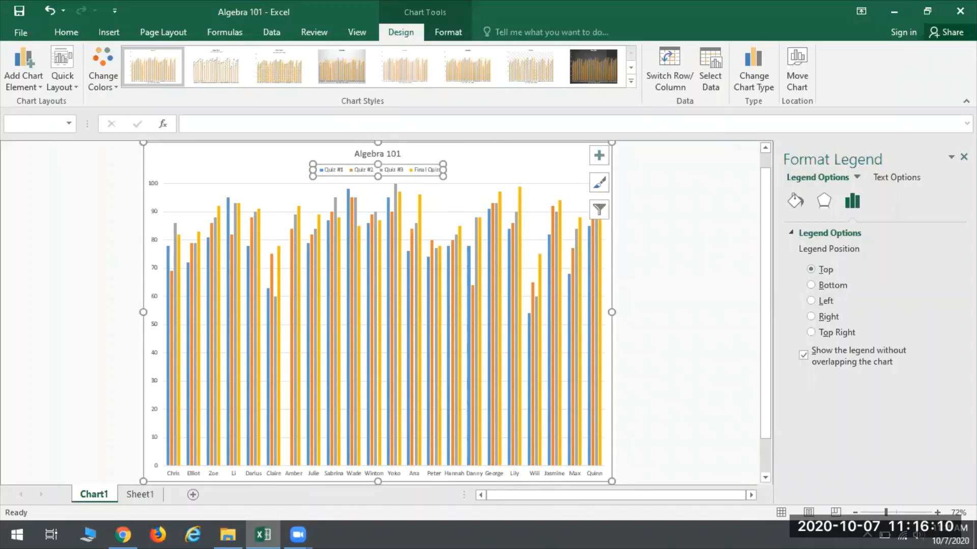
pyautogui.click(963, 157)
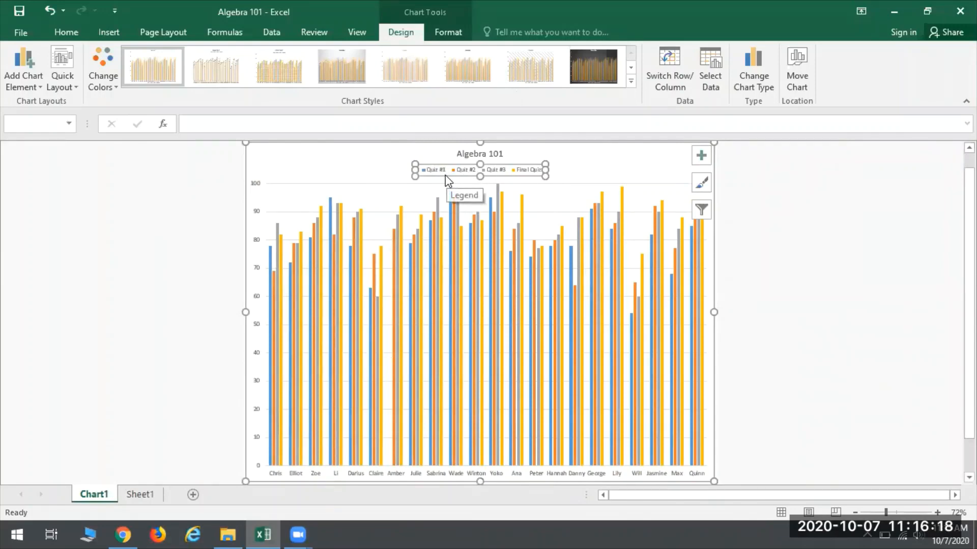
# Step: Move the legend to the chart's upper-right corner and the Algebra 101 title to its upper-left corner
pyautogui.moveTo(447, 175); pyautogui.dragTo(609, 164)
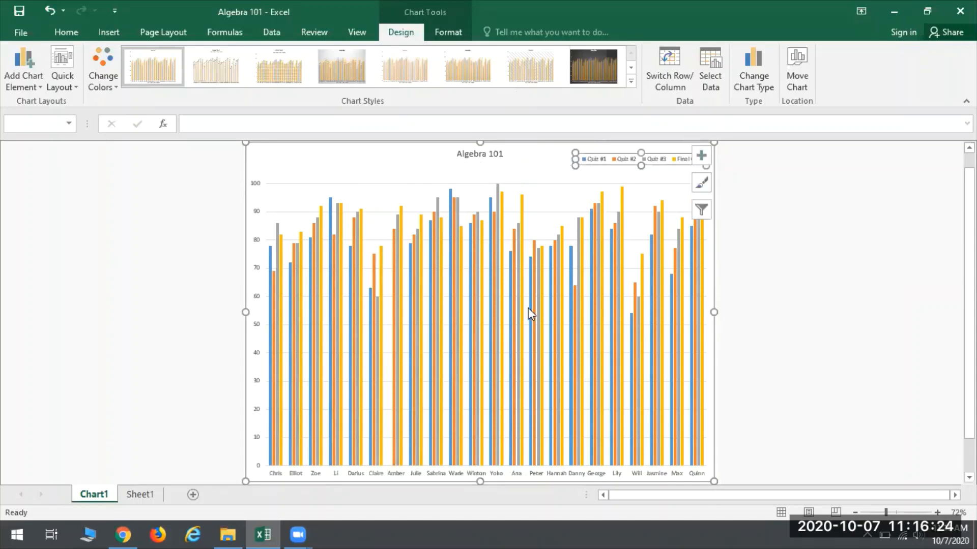
pyautogui.click(495, 160)
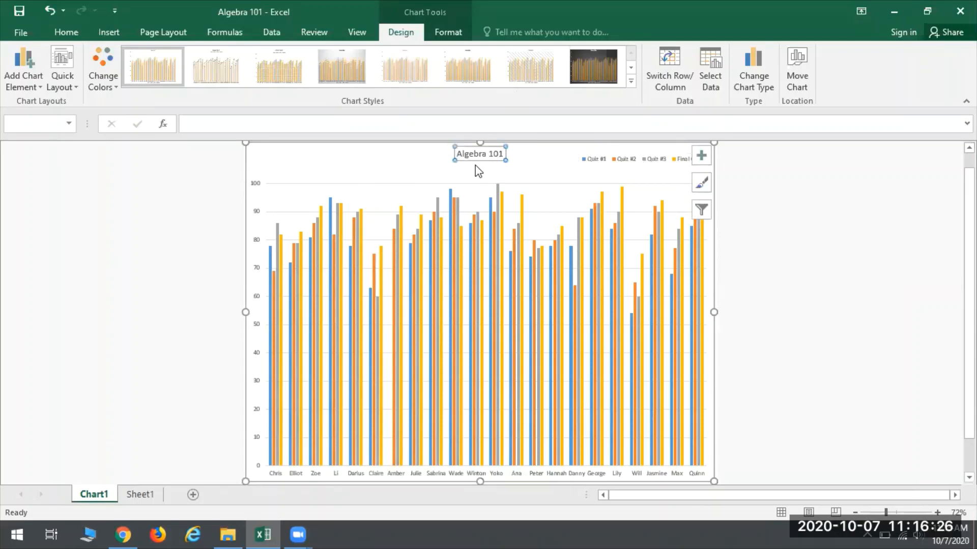
pyautogui.moveTo(472, 160); pyautogui.dragTo(270, 162)
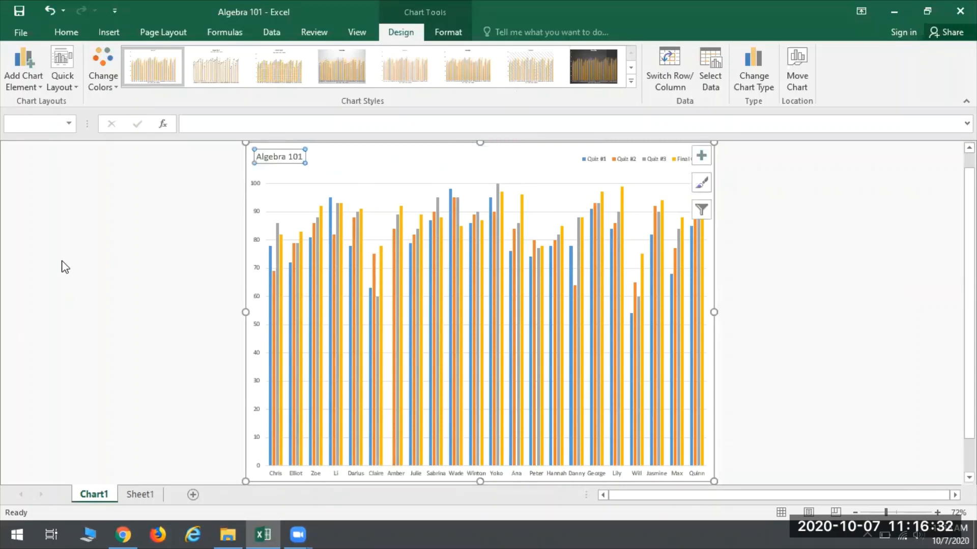
pyautogui.click(76, 238)
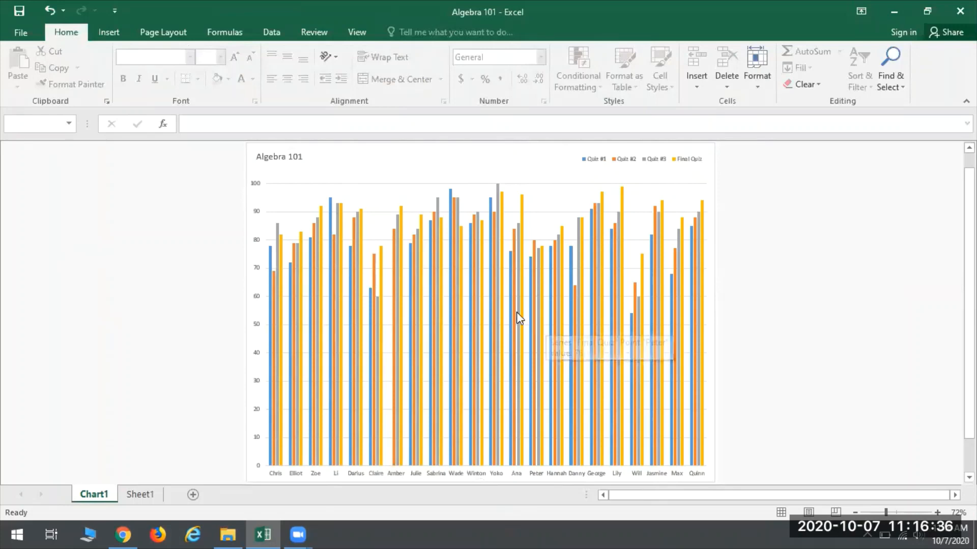
pyautogui.click(374, 278)
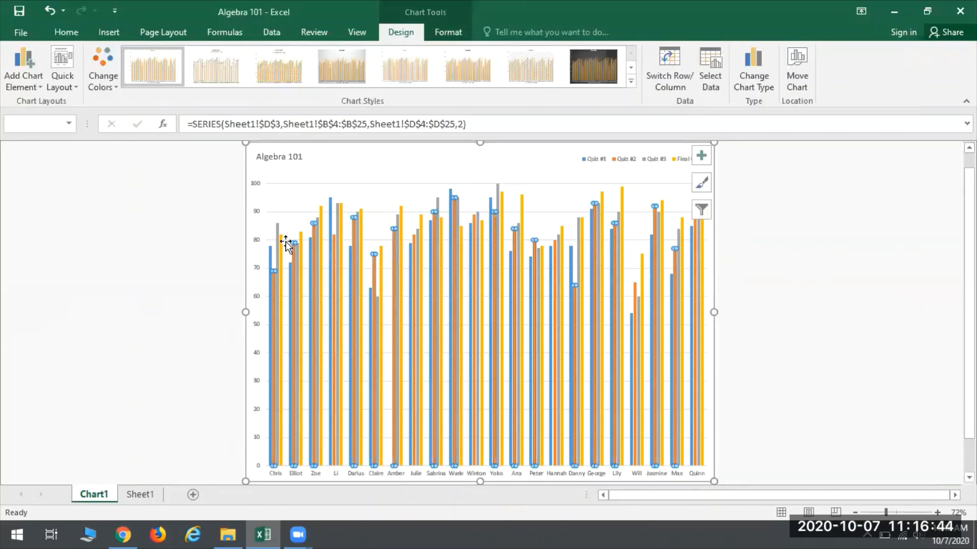
pyautogui.click(113, 283)
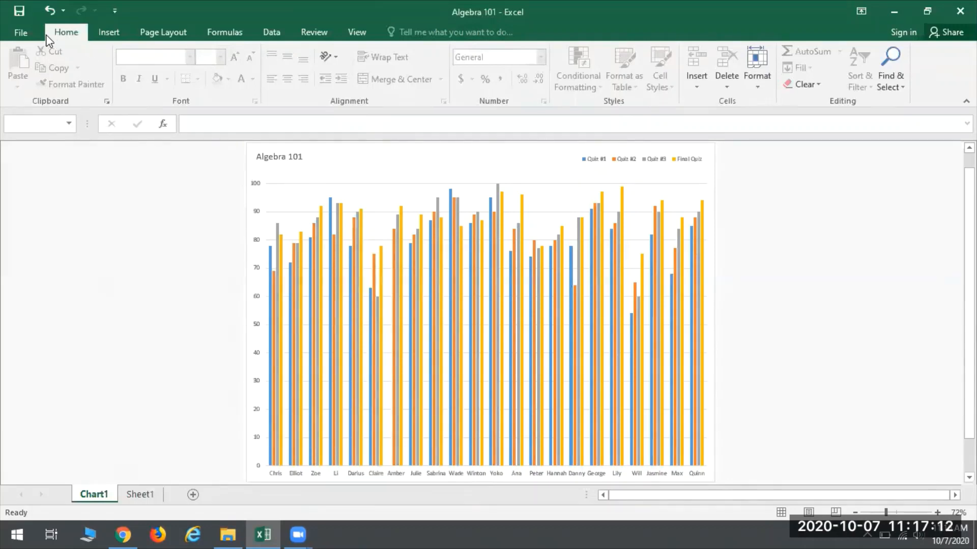
# Step: Open the Address Book workbook from the CENTON USB (D:) drive and look through its address list
pyautogui.click(23, 34)
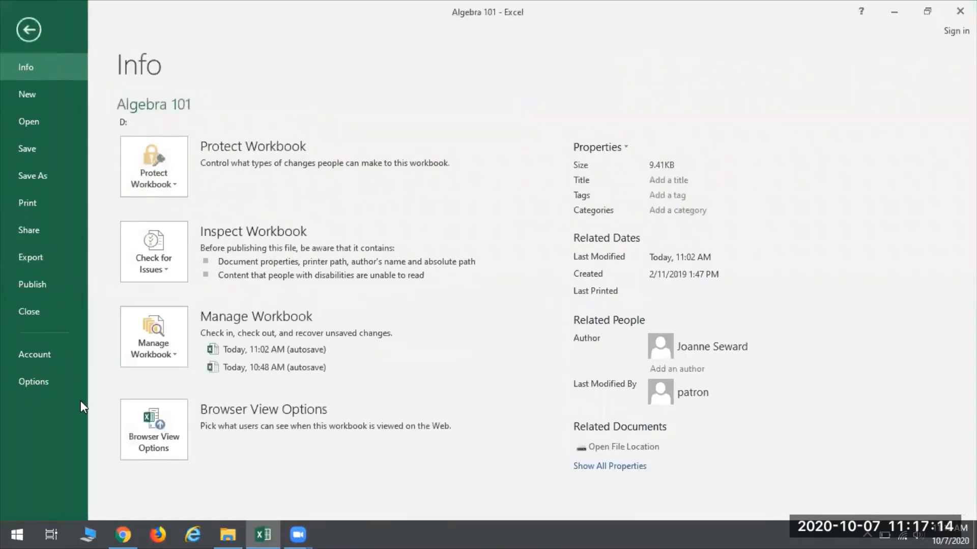
pyautogui.click(39, 127)
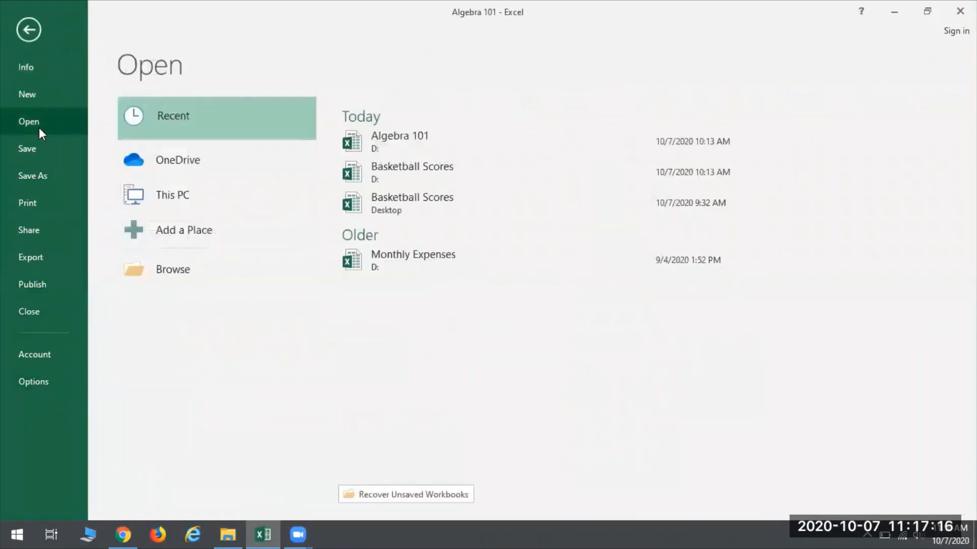
pyautogui.click(190, 274)
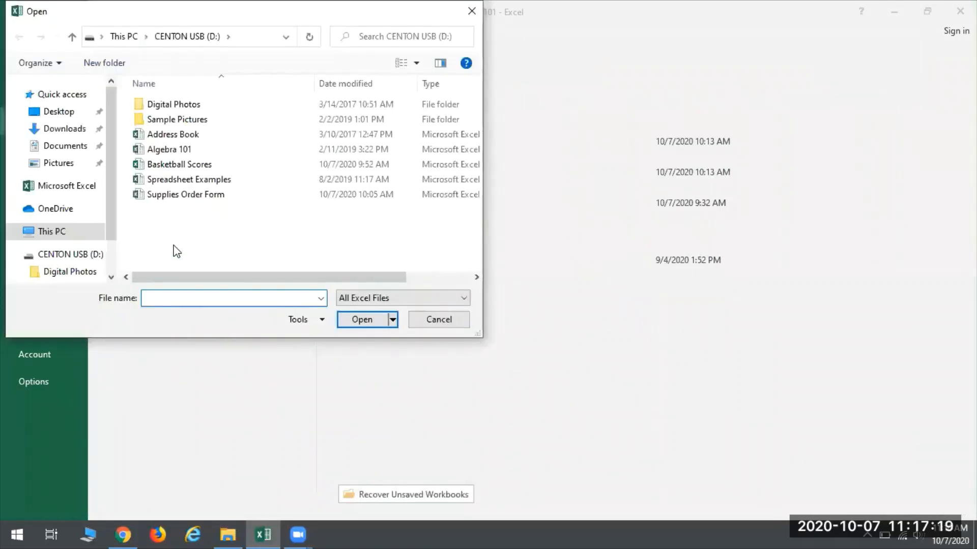
pyautogui.click(173, 135)
pyautogui.click(360, 319)
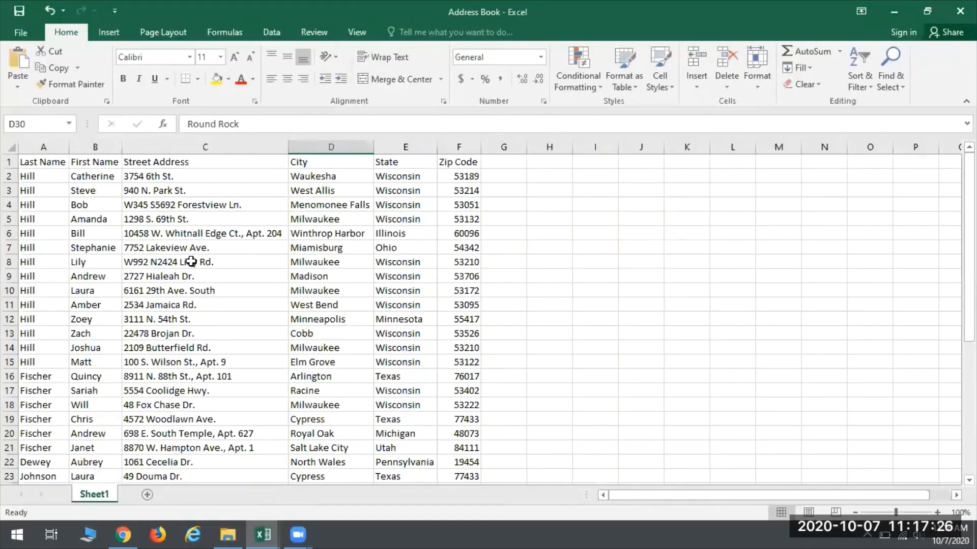
pyautogui.scroll(-4, 189, 265)
pyautogui.scroll(-2, 163, 292)
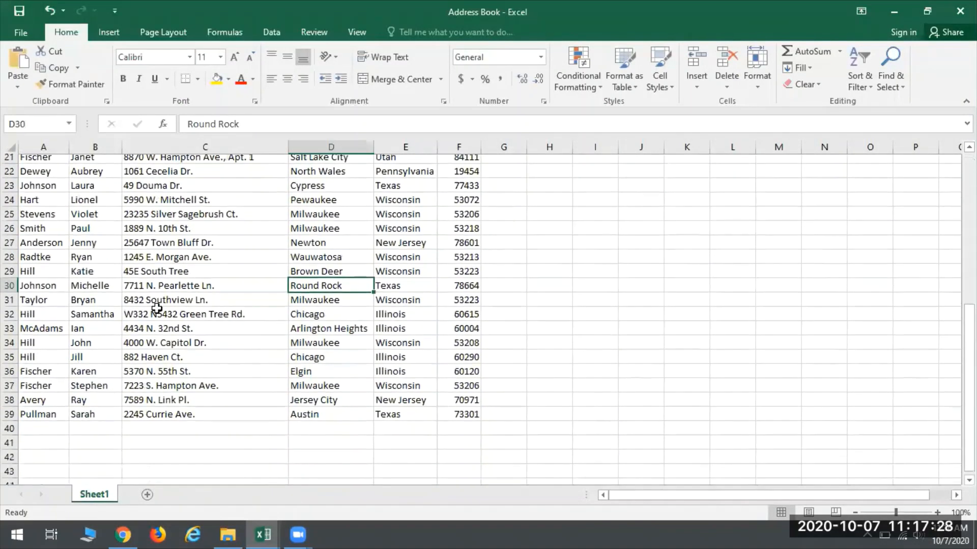
pyautogui.scroll(7, 155, 305)
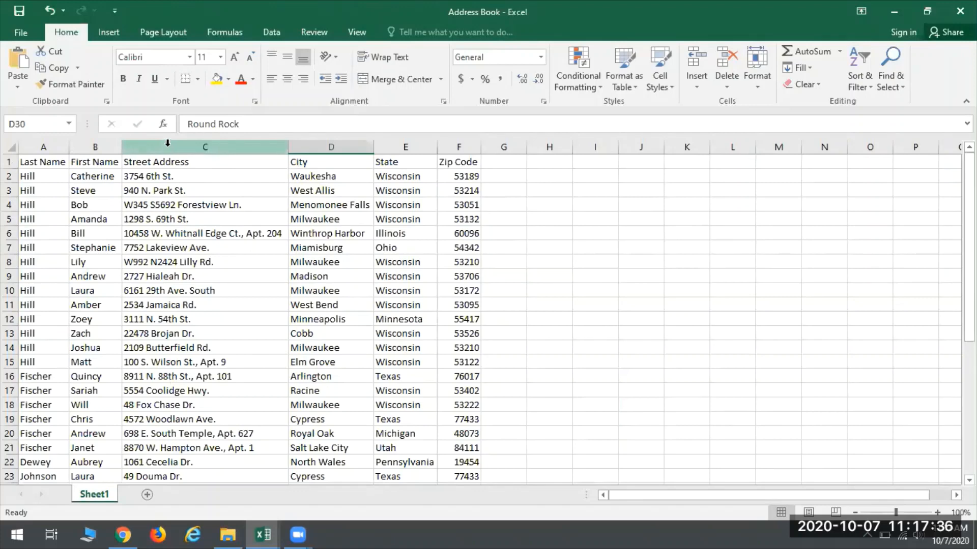
pyautogui.scroll(-1, 268, 209)
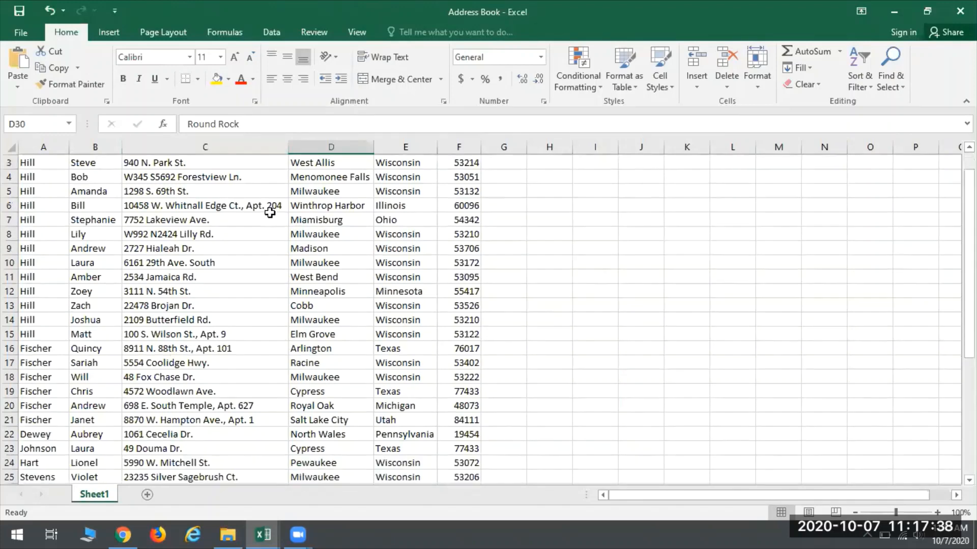
pyautogui.scroll(1, 260, 293)
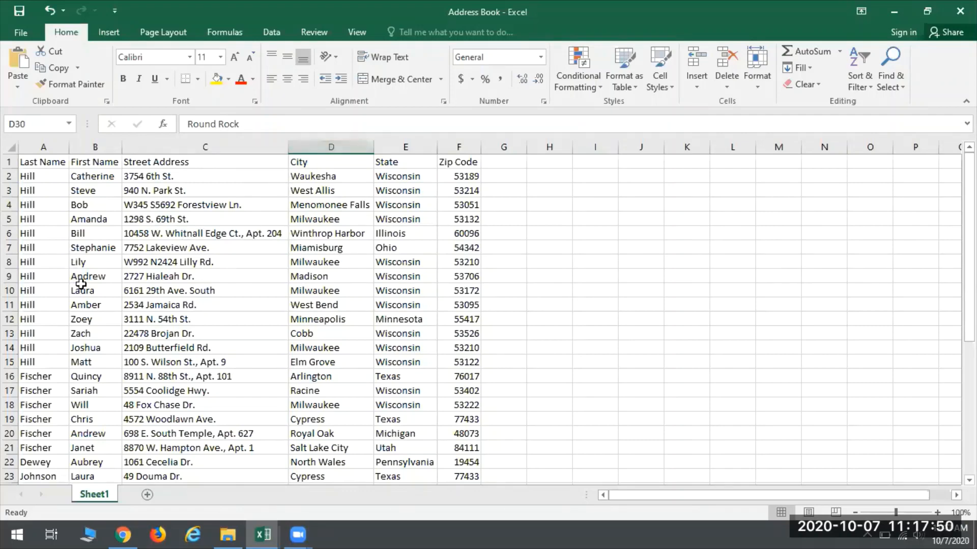
# Step: Convert the whole address list A1:F39 into a table with headers and look through its rows
pyautogui.click(212, 263)
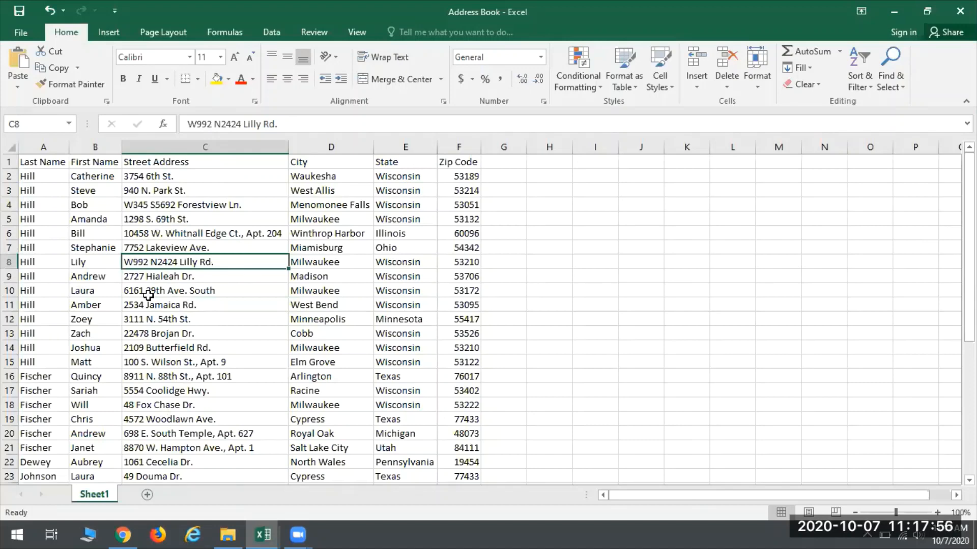
pyautogui.hotkey('ctrl', 'a')
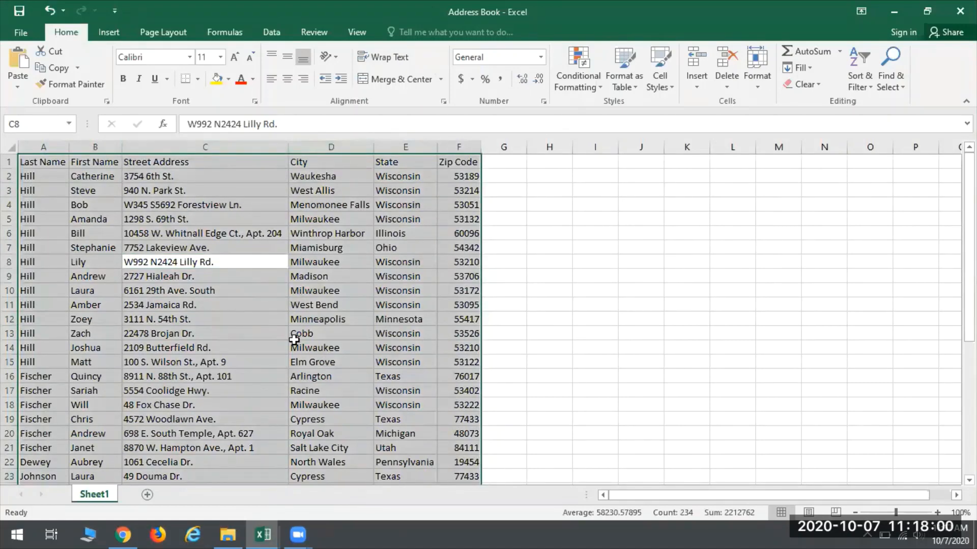
pyautogui.click(115, 34)
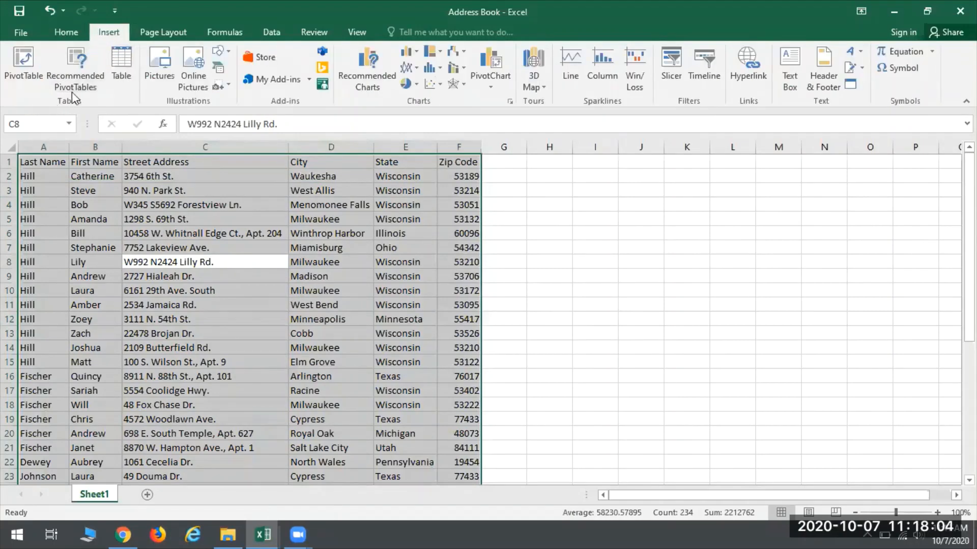
pyautogui.click(130, 69)
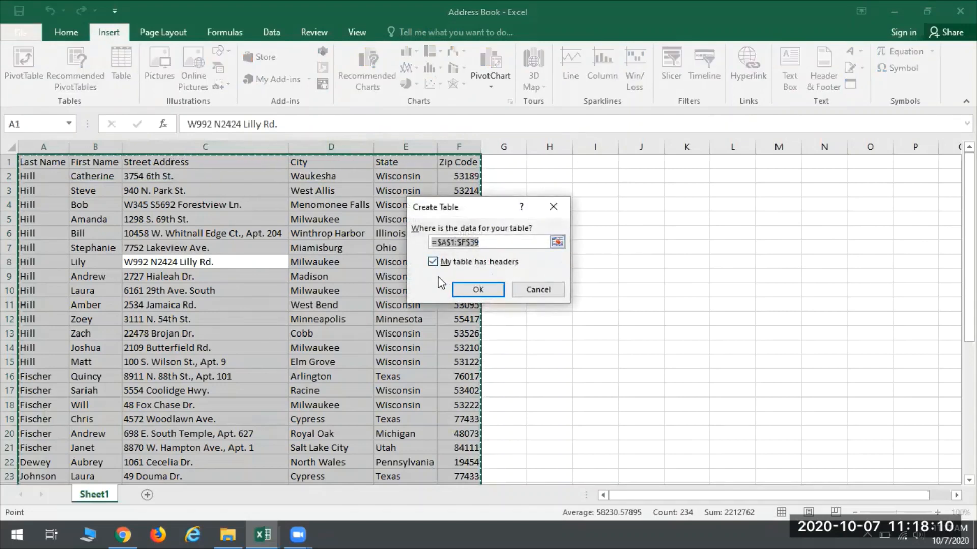
pyautogui.click(479, 291)
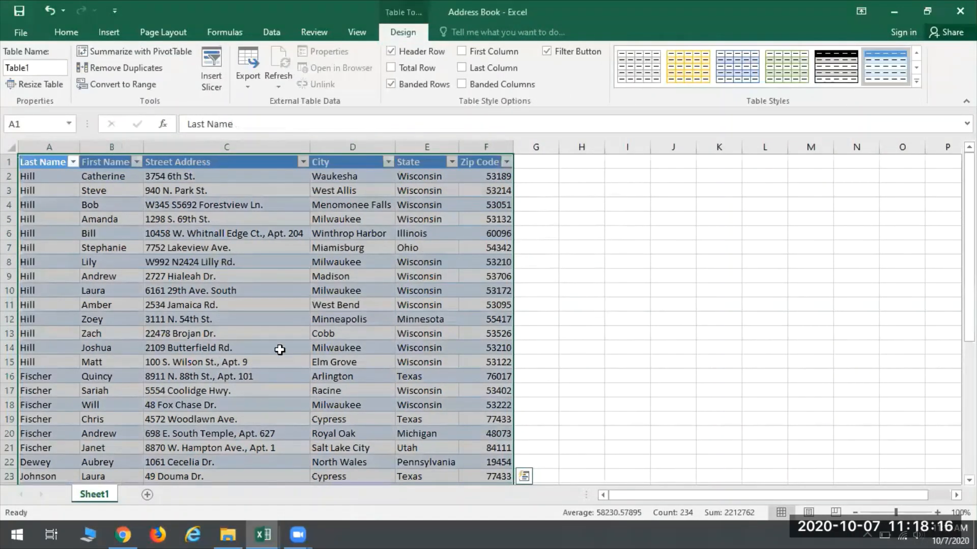
pyautogui.click(503, 276)
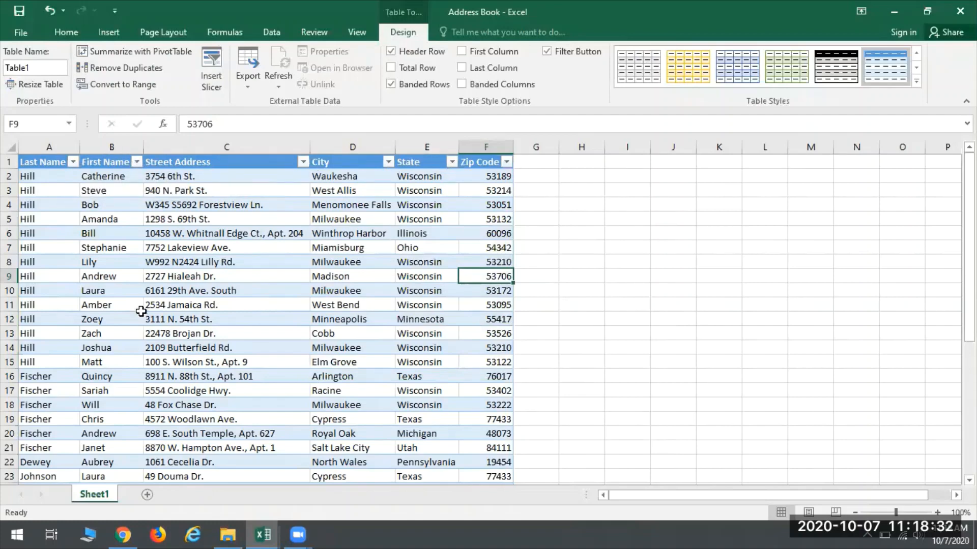
pyautogui.scroll(-1, 287, 374)
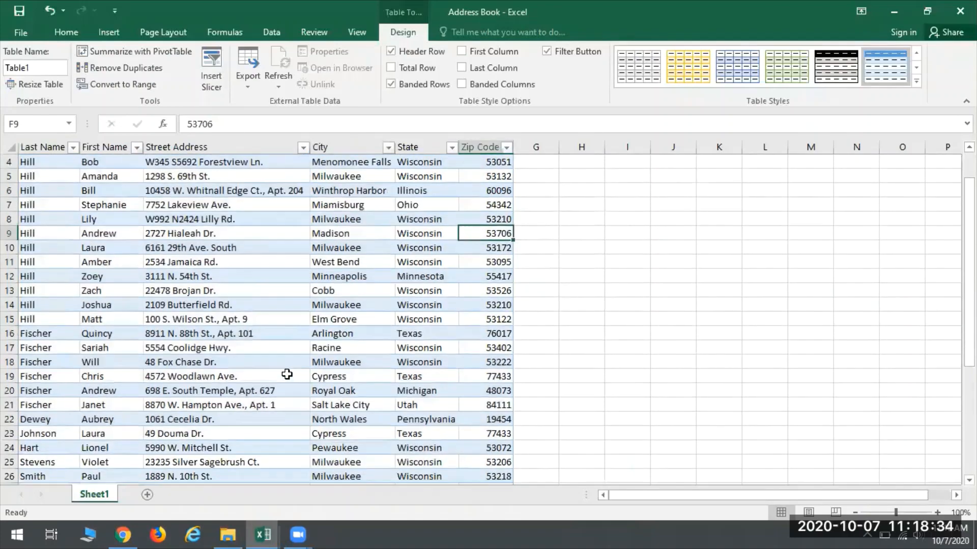
pyautogui.scroll(-7, 277, 394)
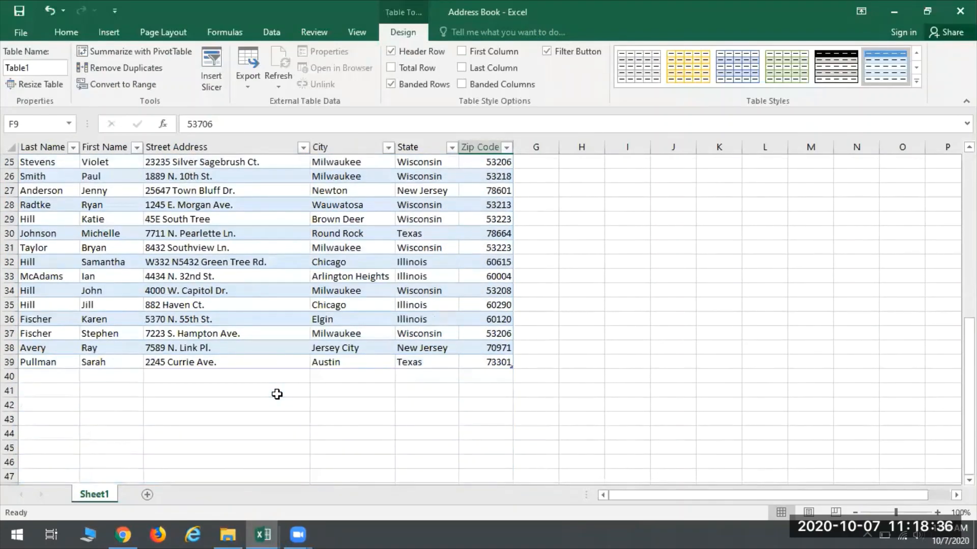
pyautogui.scroll(8, 277, 394)
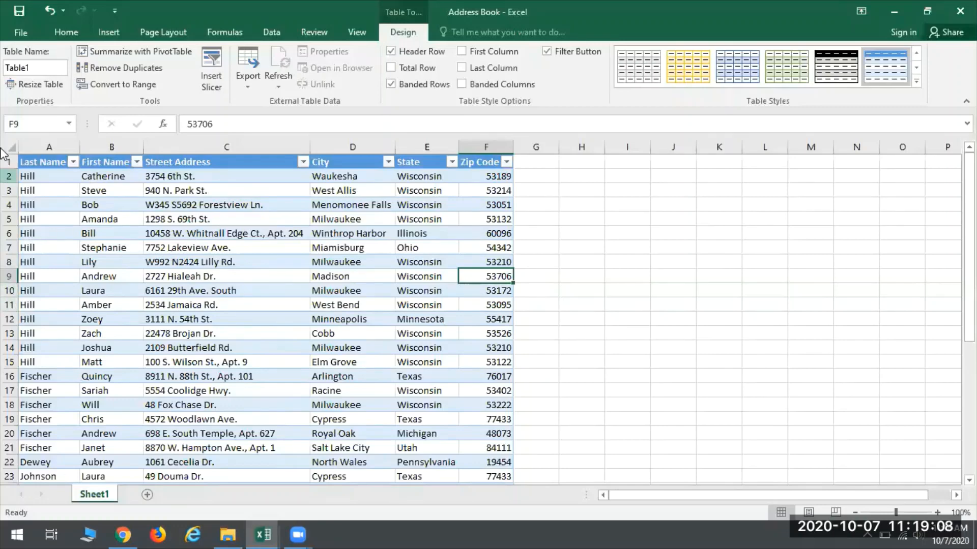
# Step: Custom-sort the address table by Last Name and then by First Name, both A to Z, and look through the sorted rows
pyautogui.click(66, 32)
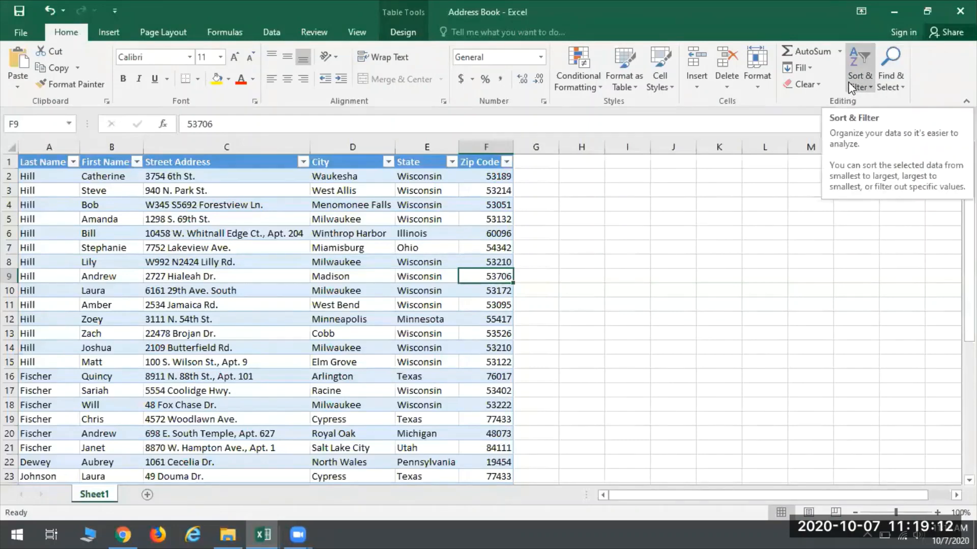
pyautogui.click(849, 88)
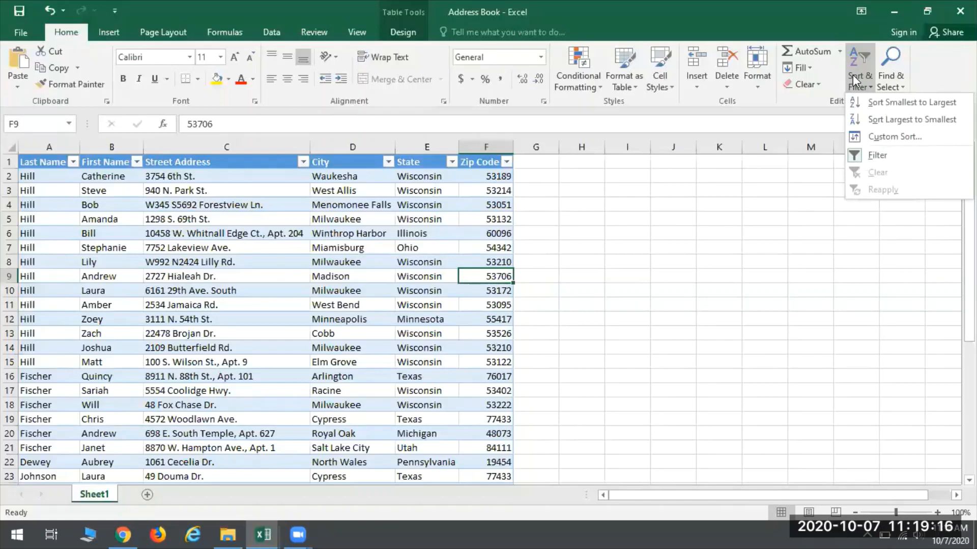
pyautogui.click(880, 136)
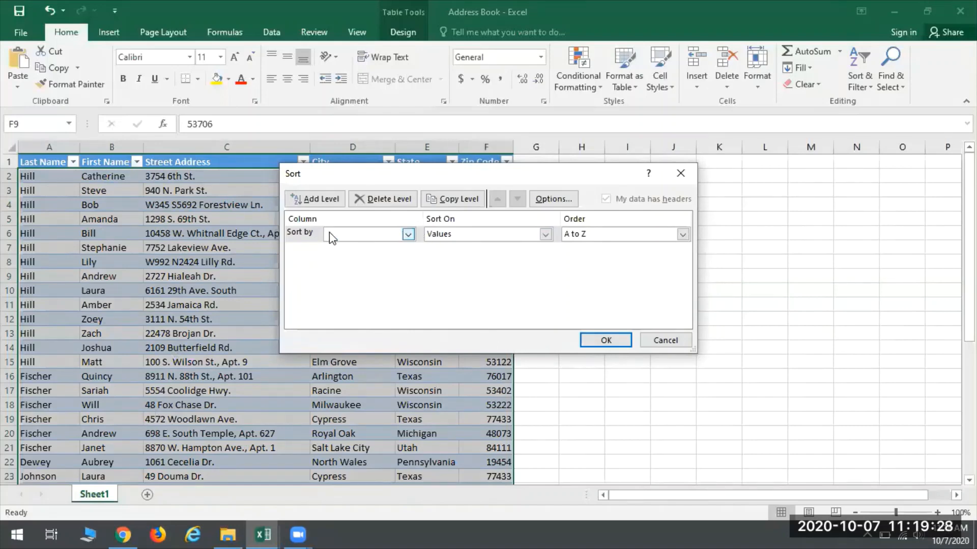
pyautogui.click(381, 235)
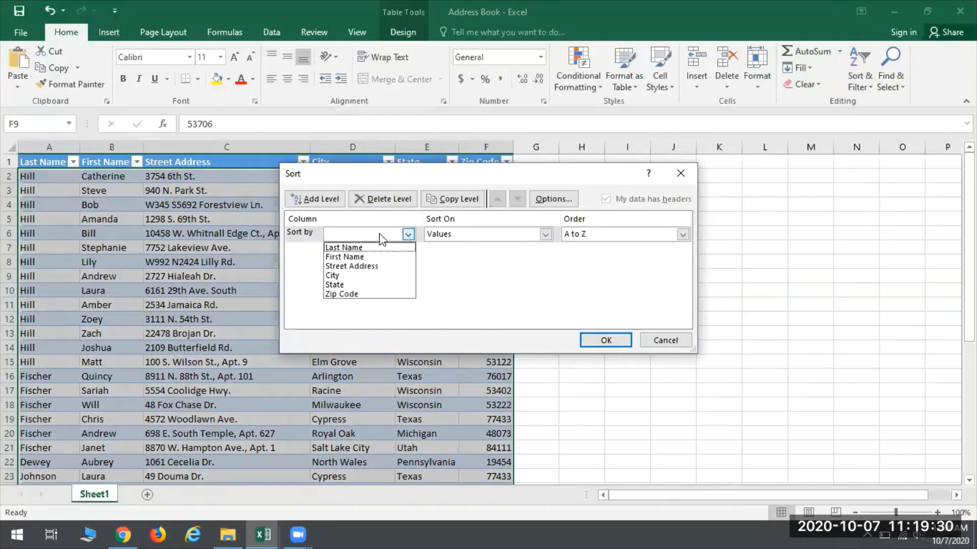
pyautogui.click(367, 248)
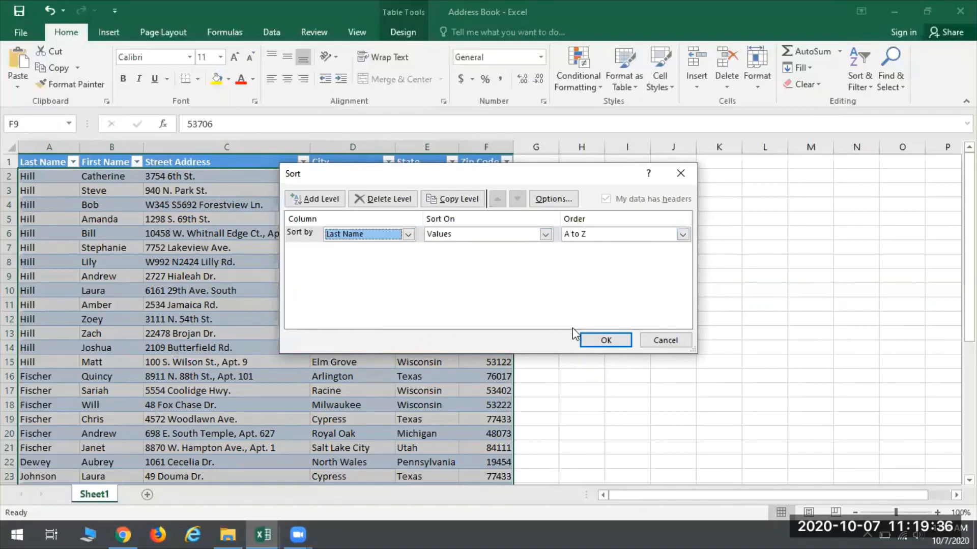
pyautogui.click(314, 200)
pyautogui.click(408, 250)
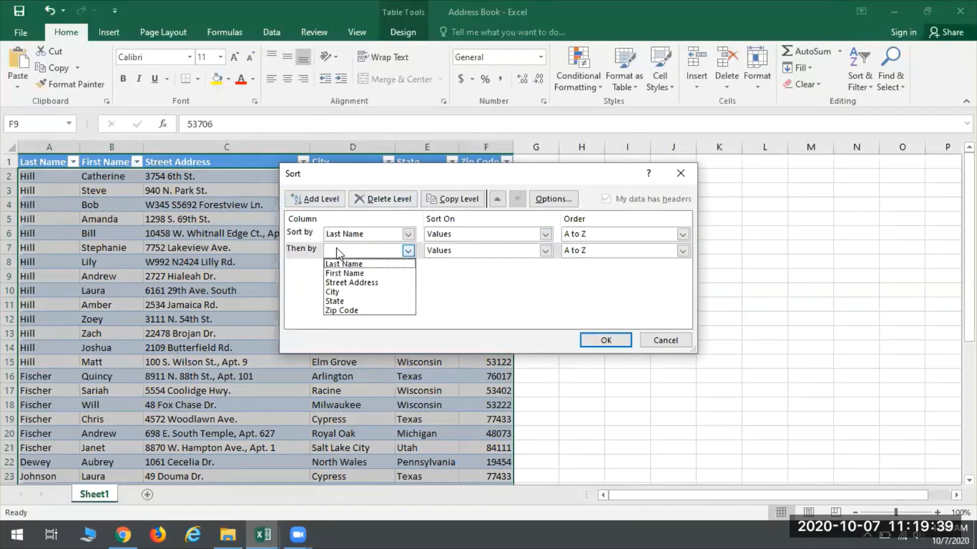
pyautogui.click(336, 278)
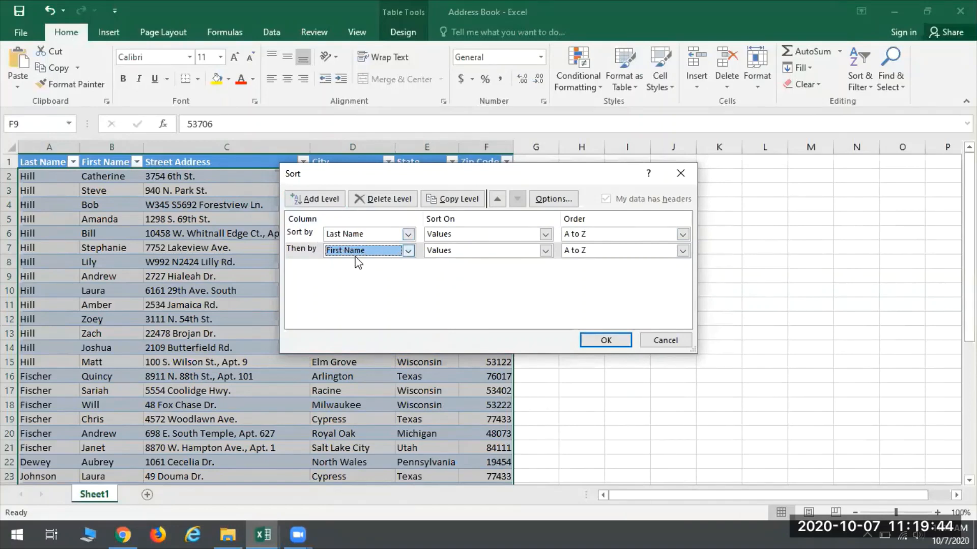
pyautogui.click(613, 339)
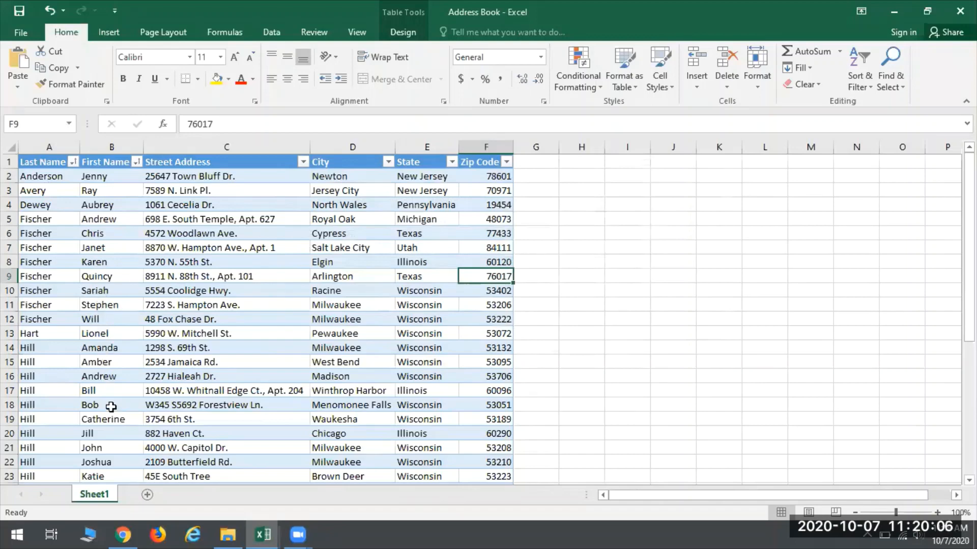
pyautogui.scroll(-4, 139, 395)
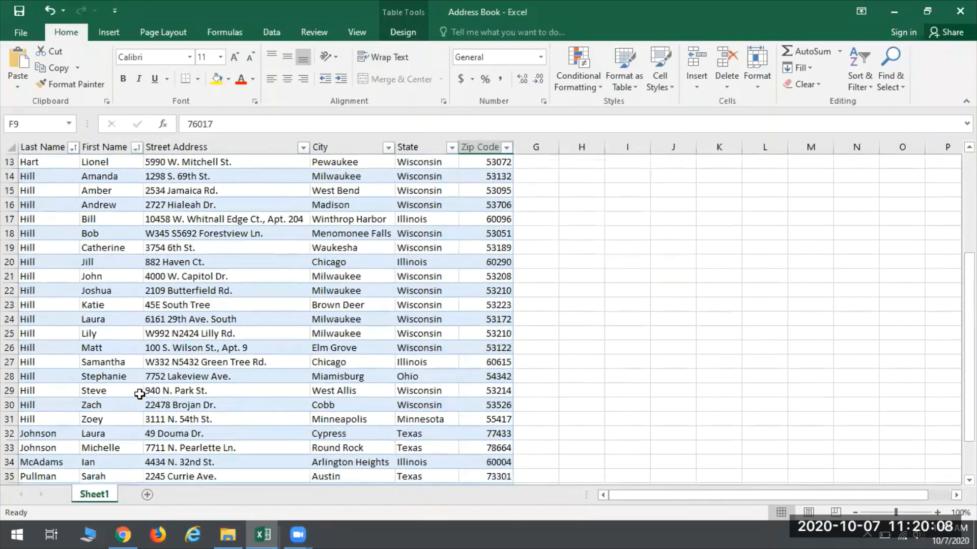
pyautogui.scroll(-3, 139, 395)
pyautogui.scroll(3, 134, 397)
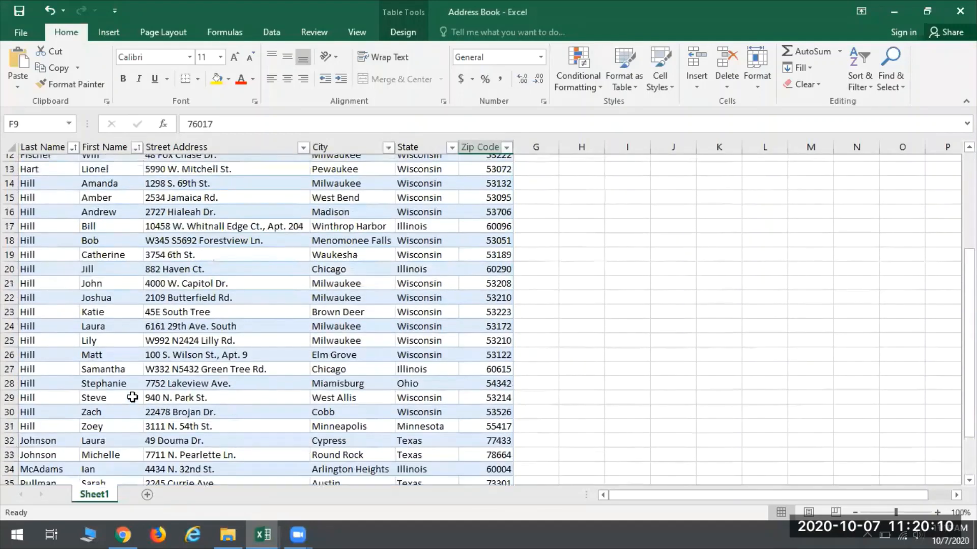
pyautogui.scroll(4, 133, 397)
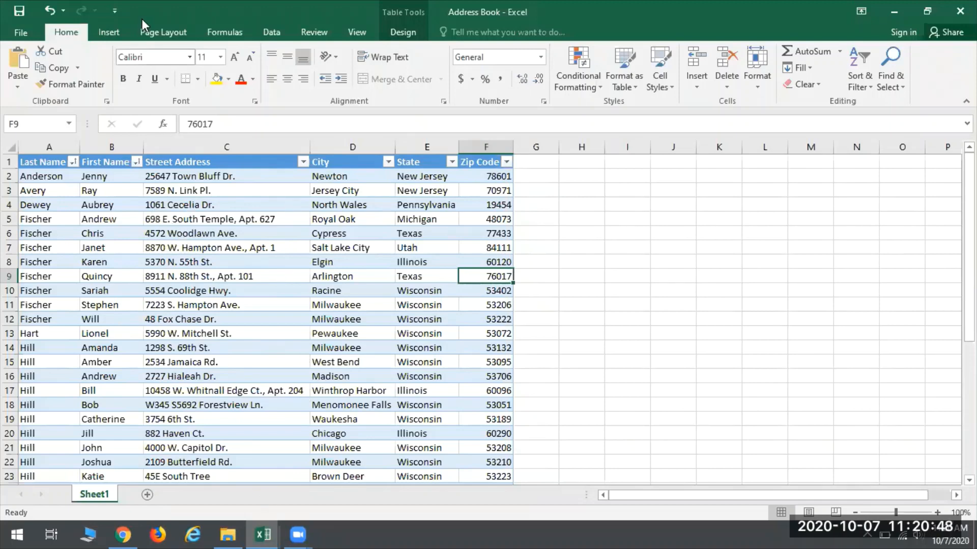
# Step: Set the Address Book sheet's print orientation to Landscape
pyautogui.click(20, 28)
pyautogui.click(36, 202)
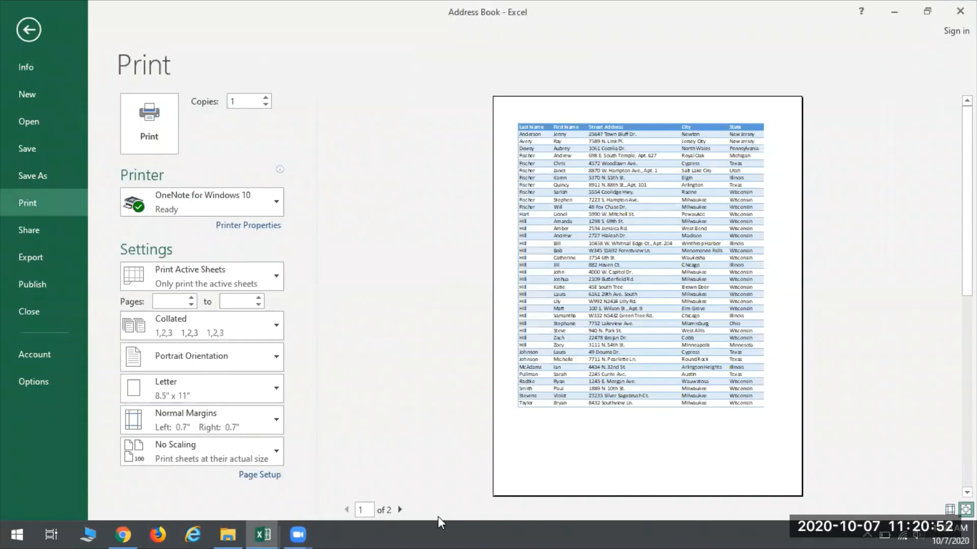
pyautogui.click(145, 358)
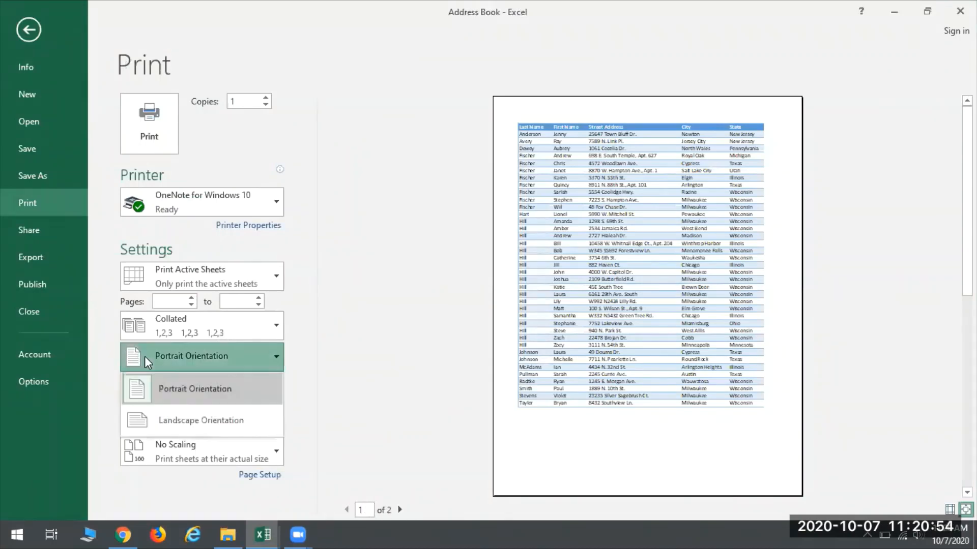
pyautogui.click(182, 419)
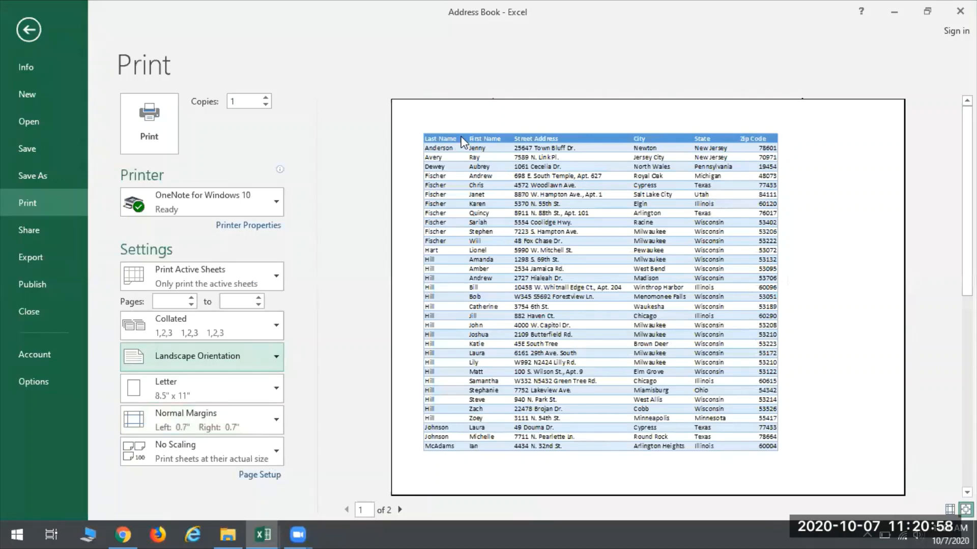
# Step: Compare both pages of the landscape print preview for the column headings, and return to the worksheet
pyautogui.click(400, 510)
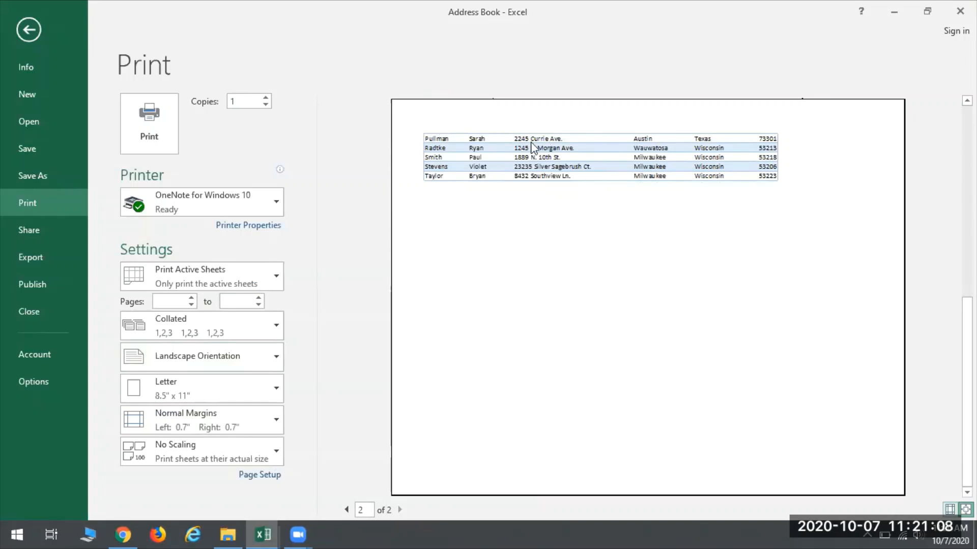
pyautogui.click(454, 190)
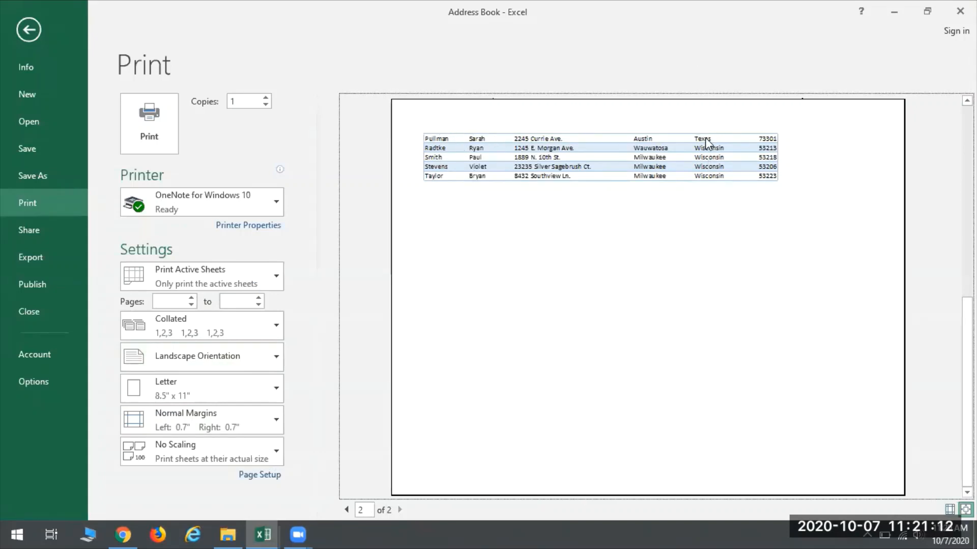
pyautogui.click(346, 509)
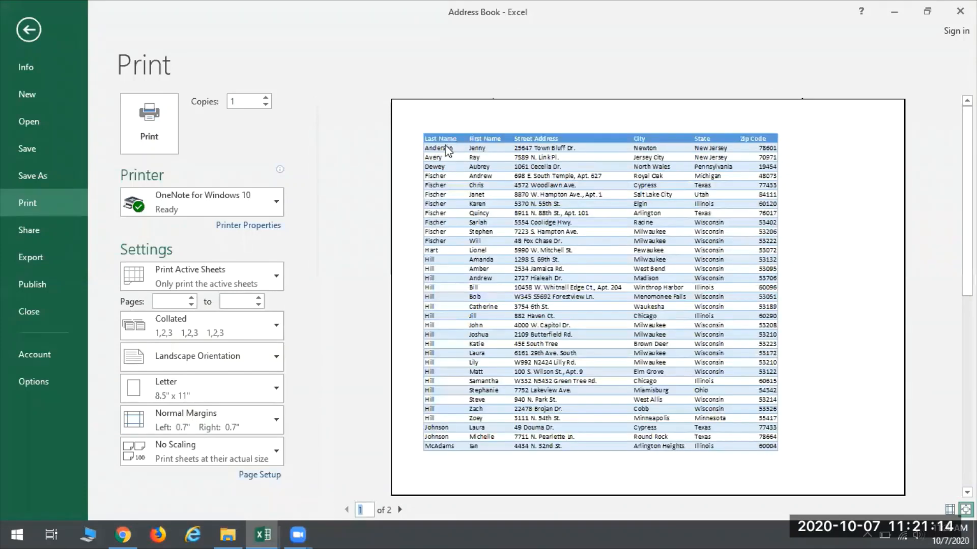
pyautogui.click(398, 513)
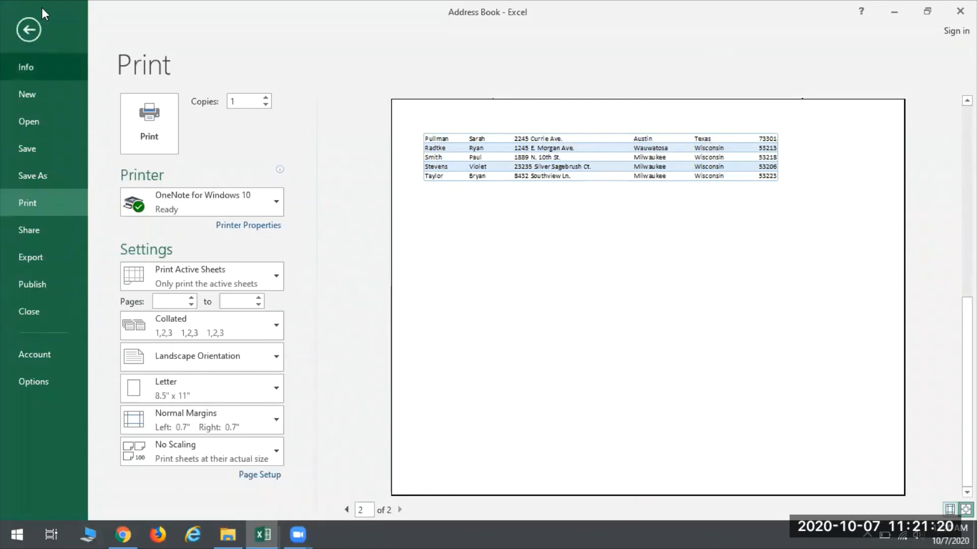
pyautogui.click(29, 23)
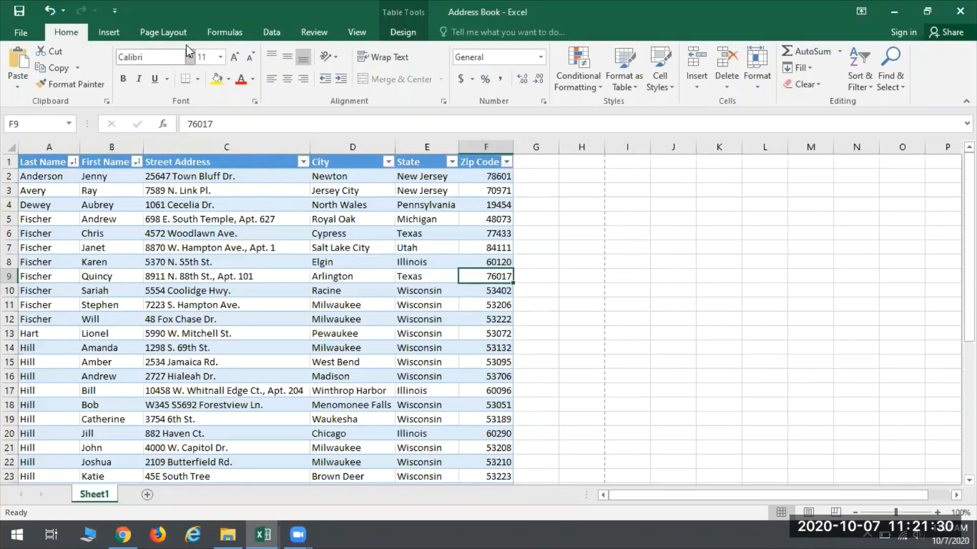
# Step: Set row 1 ($1:$1) as the print title row to repeat at the top of every page
pyautogui.click(177, 36)
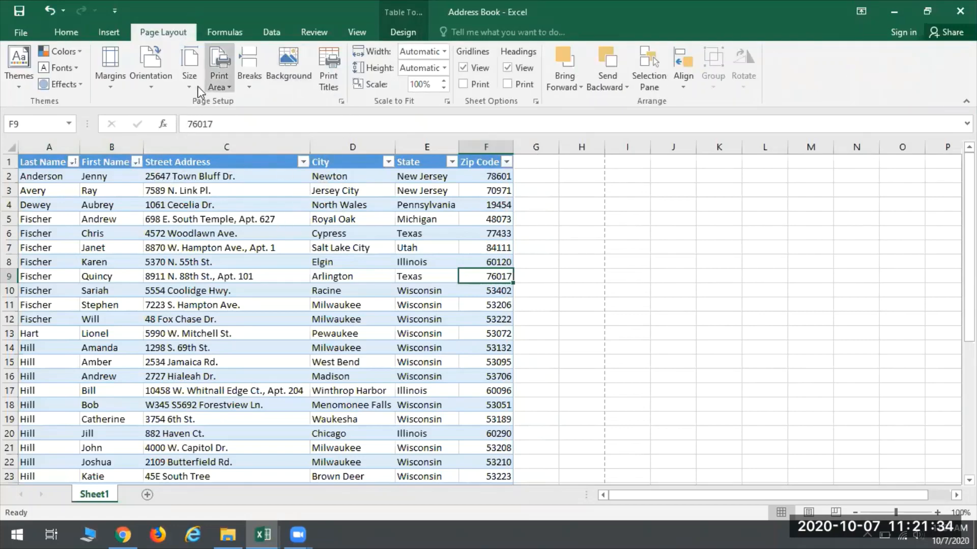
pyautogui.click(328, 66)
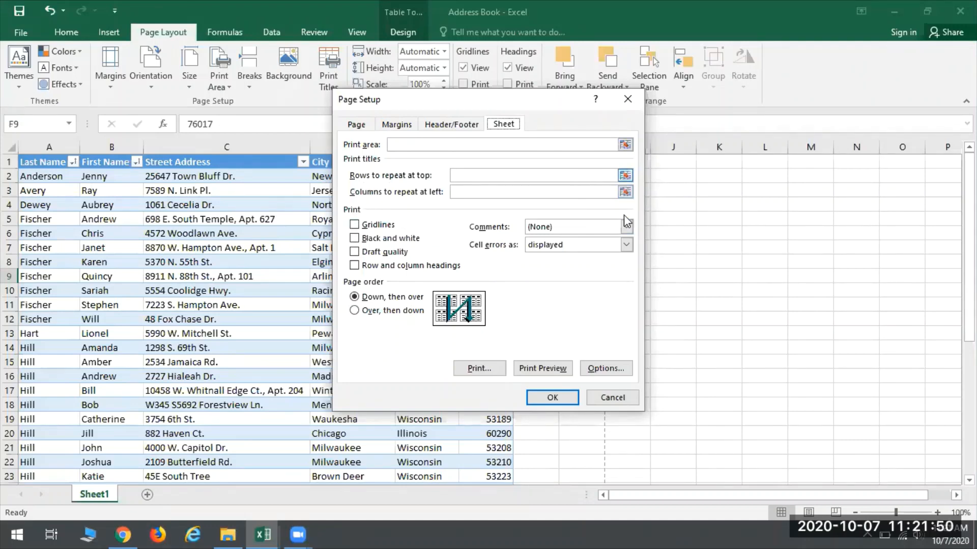
pyautogui.click(624, 176)
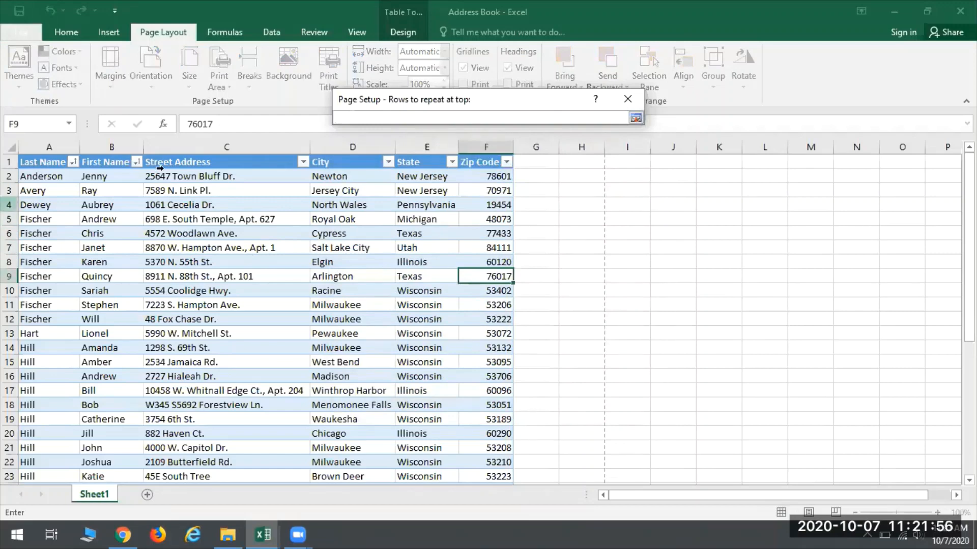
pyautogui.click(10, 161)
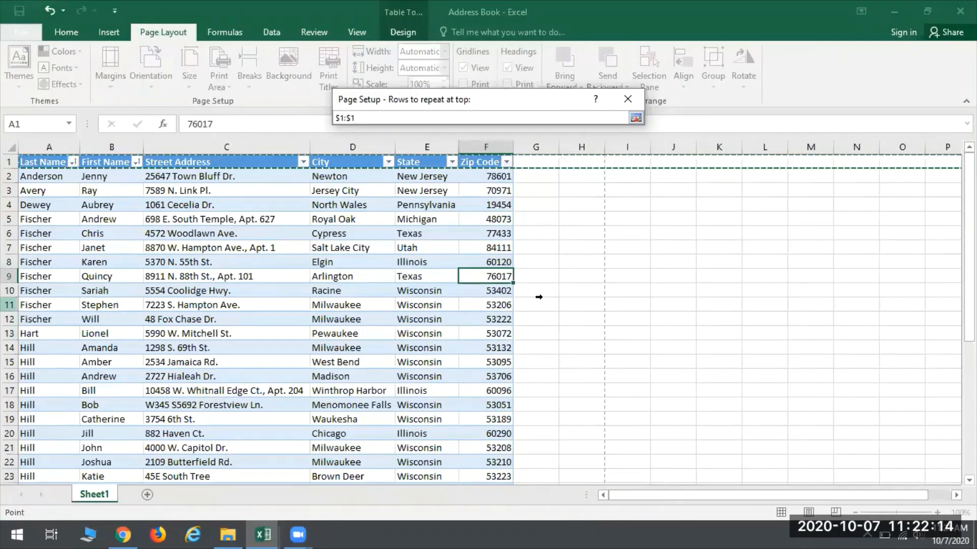
pyautogui.click(635, 119)
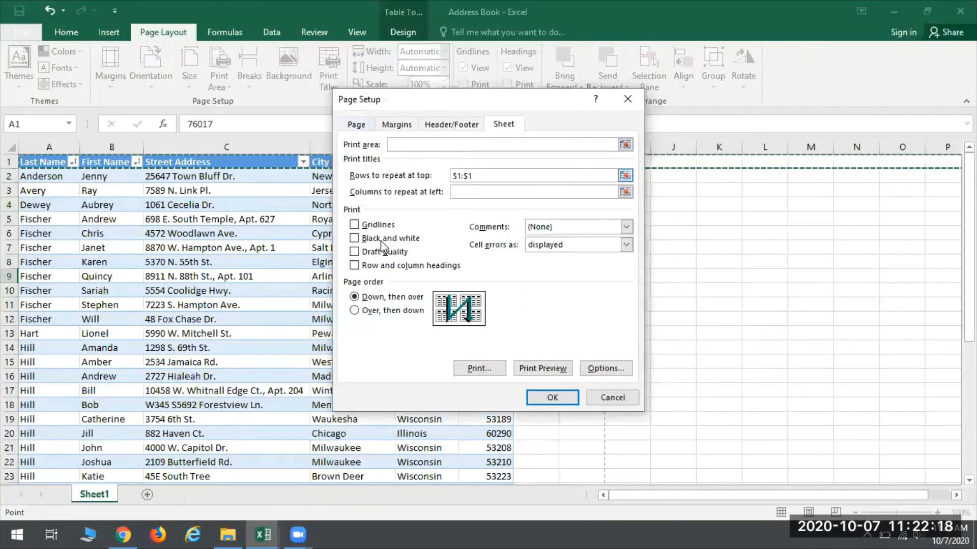
pyautogui.click(540, 397)
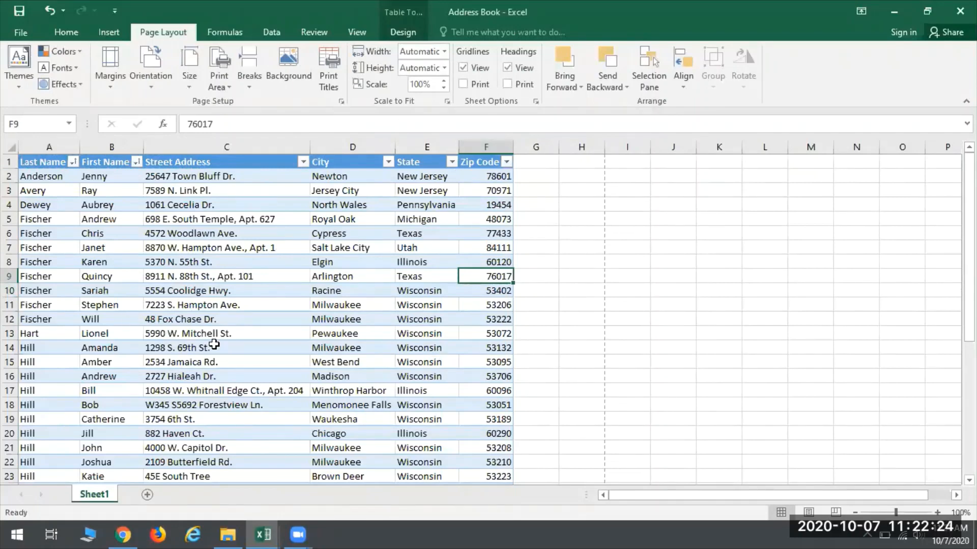
# Step: Check the second page of the print preview for the repeated header row, and return to the worksheet
pyautogui.click(16, 33)
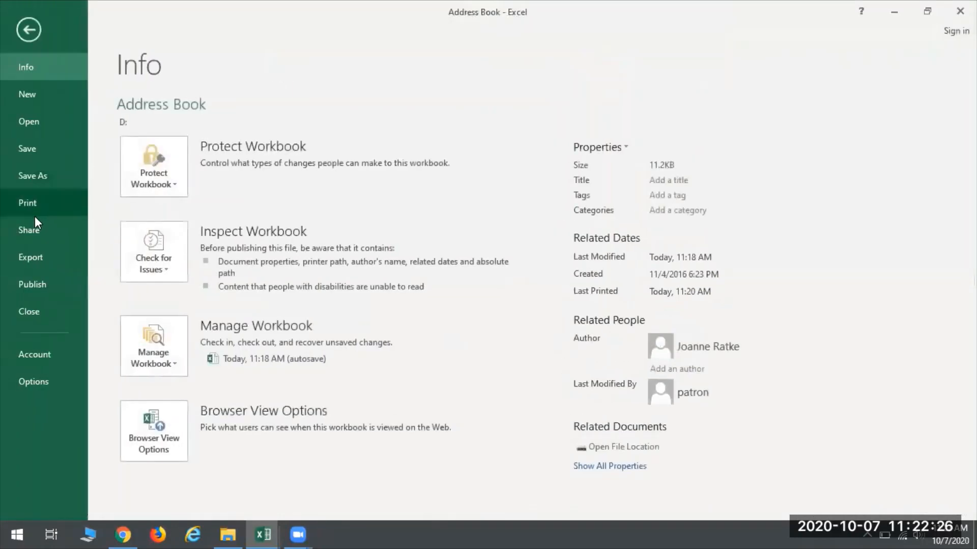
pyautogui.click(29, 203)
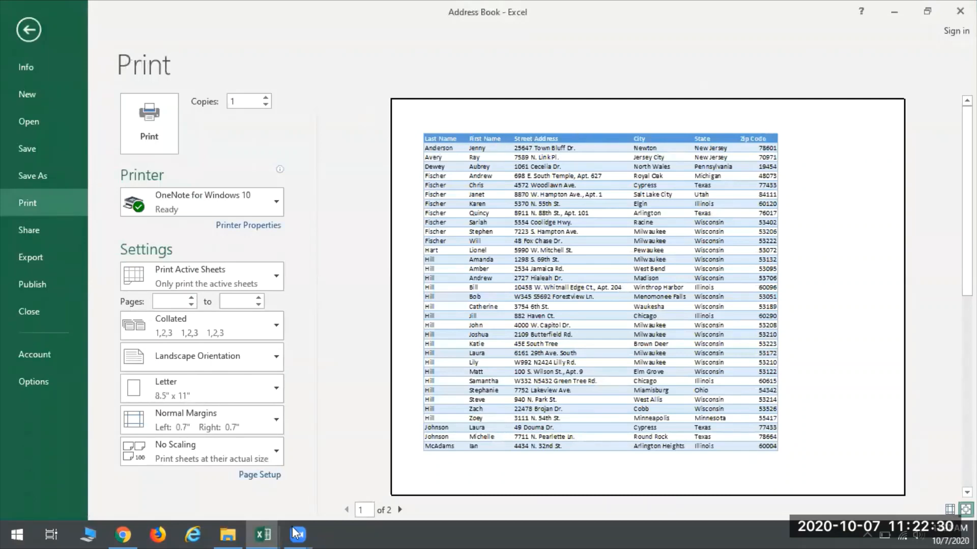
pyautogui.click(399, 511)
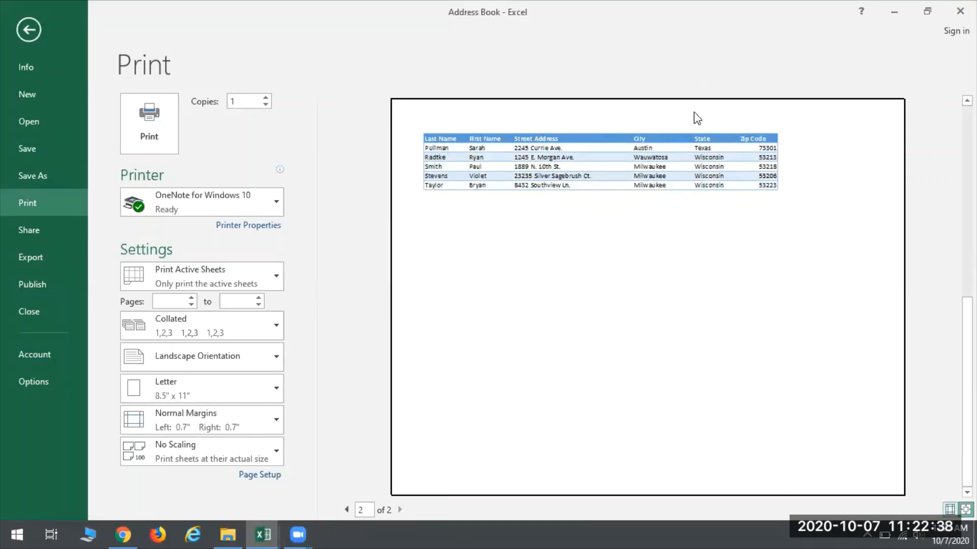
pyautogui.click(29, 27)
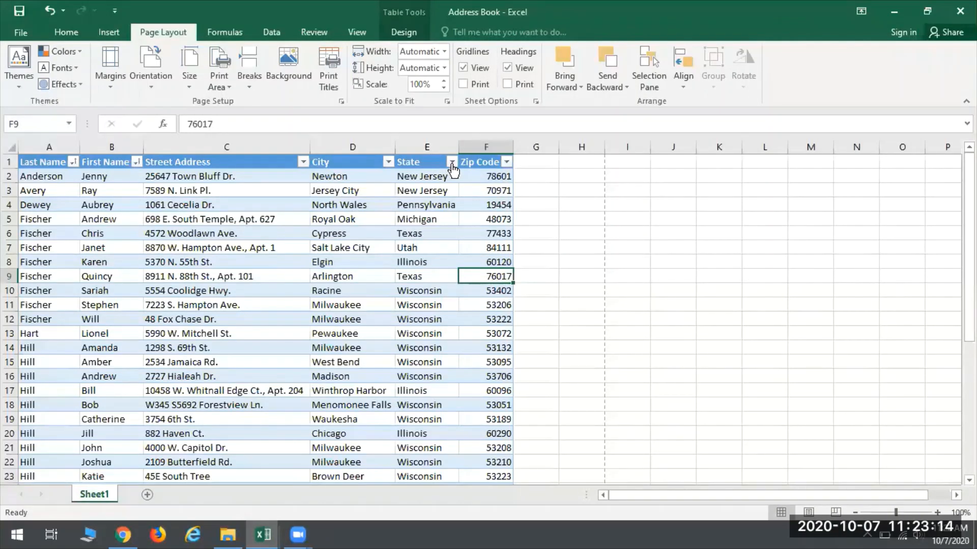
# Step: Filter the table's State column to show only Wisconsin and look through the filtered rows
pyautogui.click(452, 163)
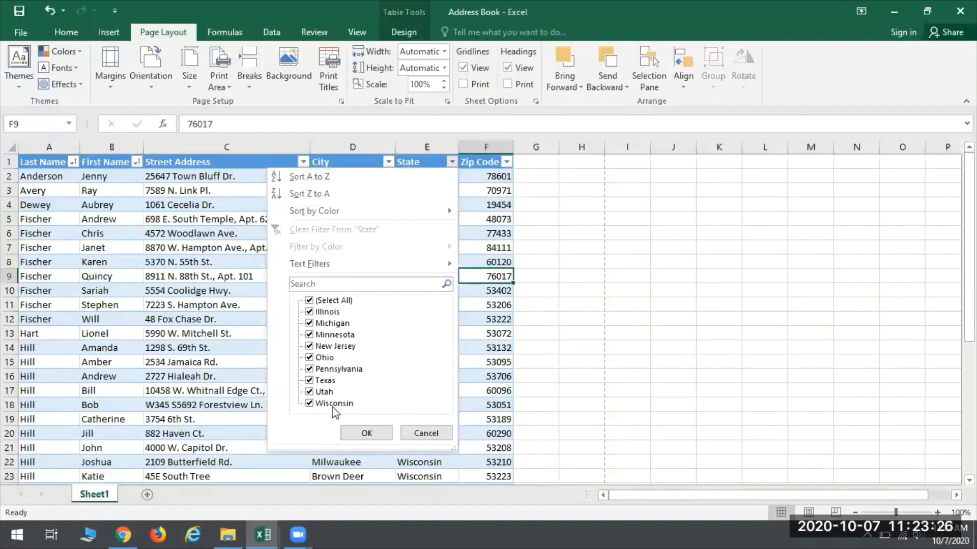
pyautogui.click(309, 302)
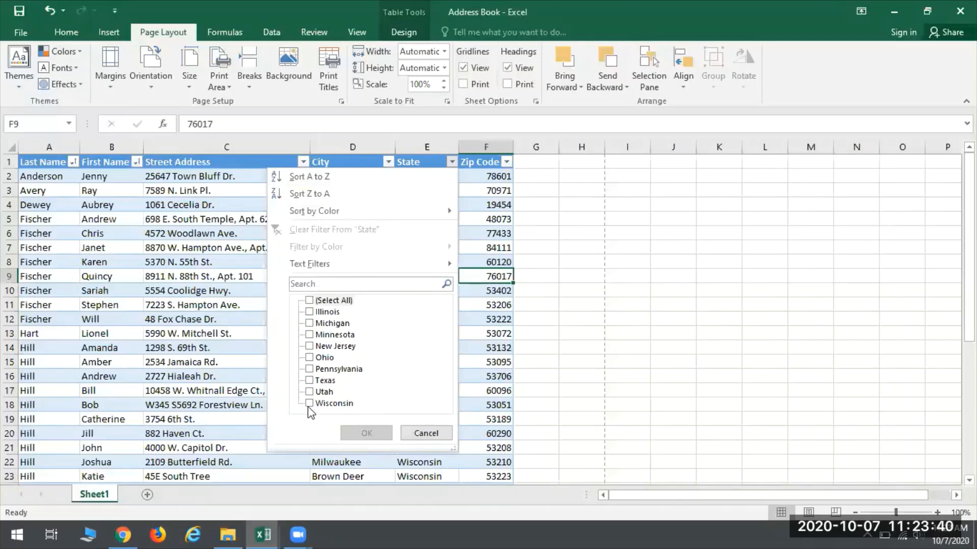
pyautogui.click(308, 404)
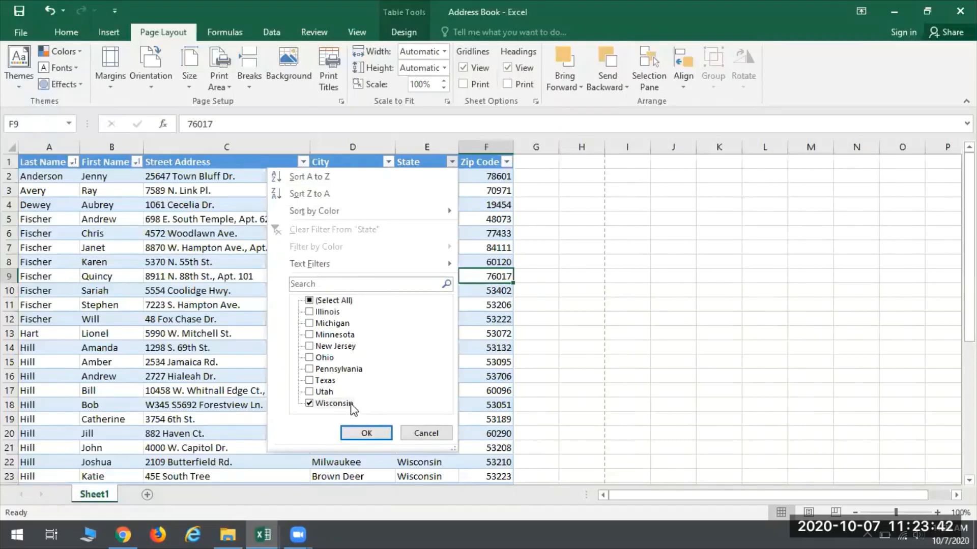
pyautogui.click(369, 434)
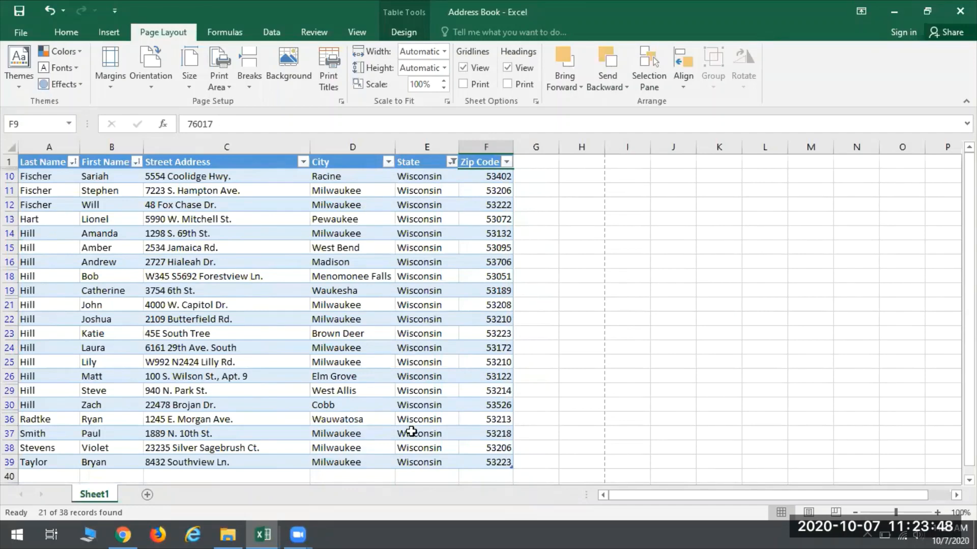
pyautogui.scroll(-1, 49, 460)
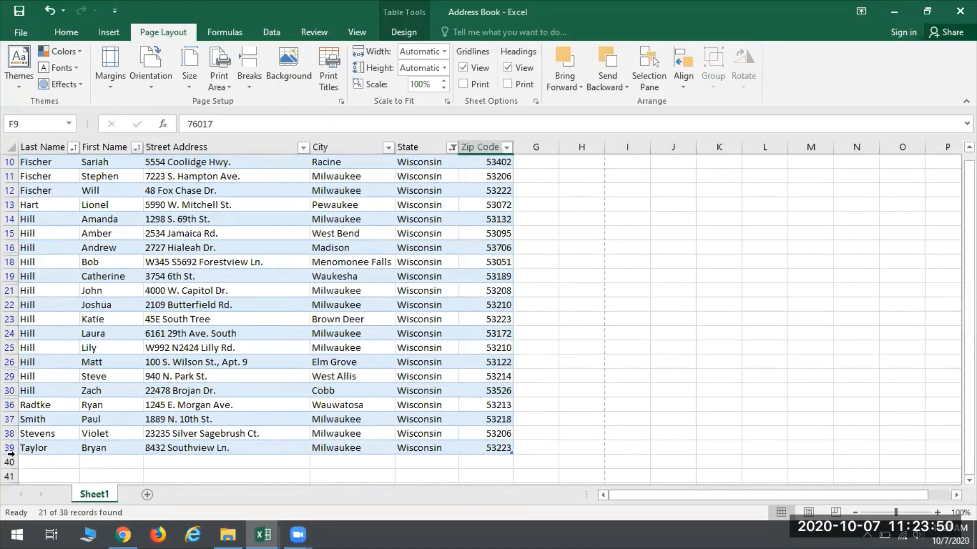
pyautogui.scroll(1, 93, 420)
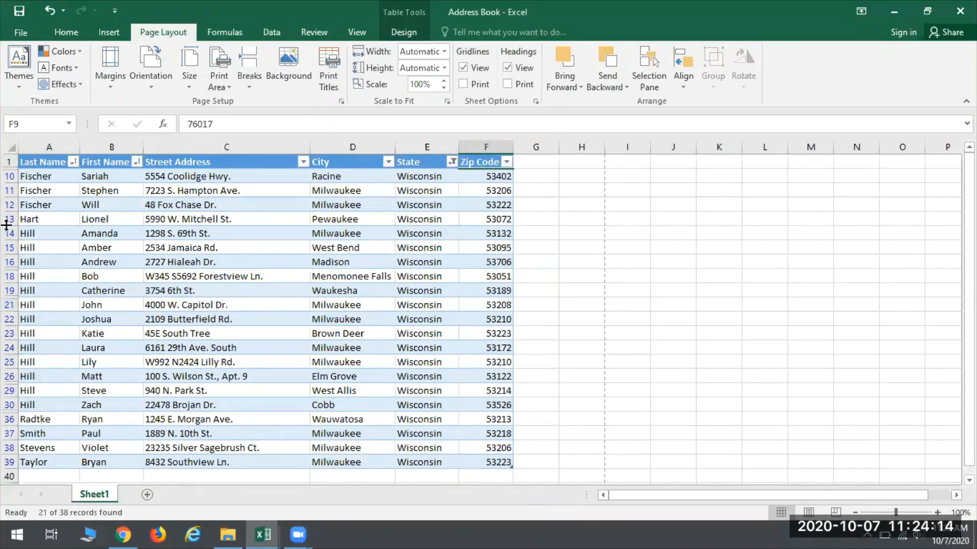
# Step: Filter the table's City column to show only Milwaukee
pyautogui.rightClick(311, 365)
pyautogui.press('Escape')
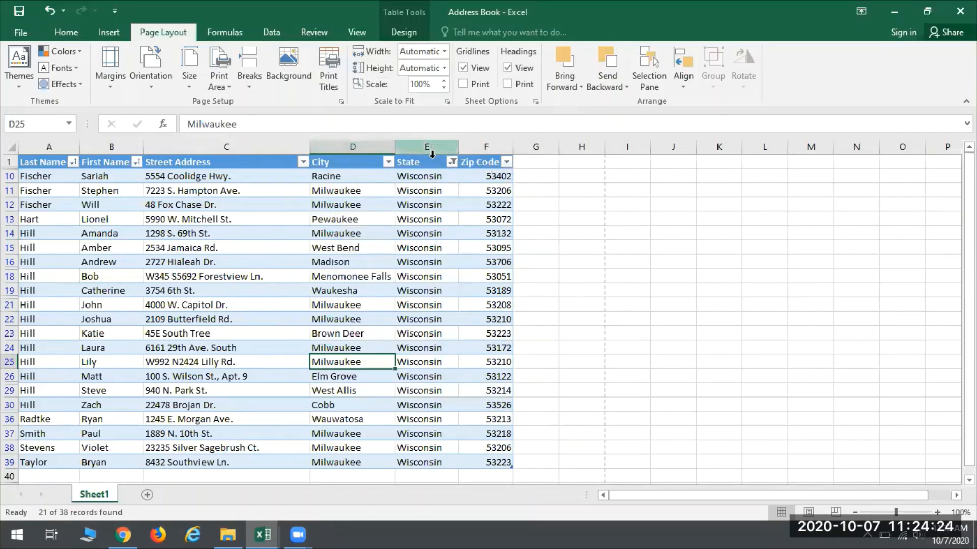
pyautogui.click(388, 162)
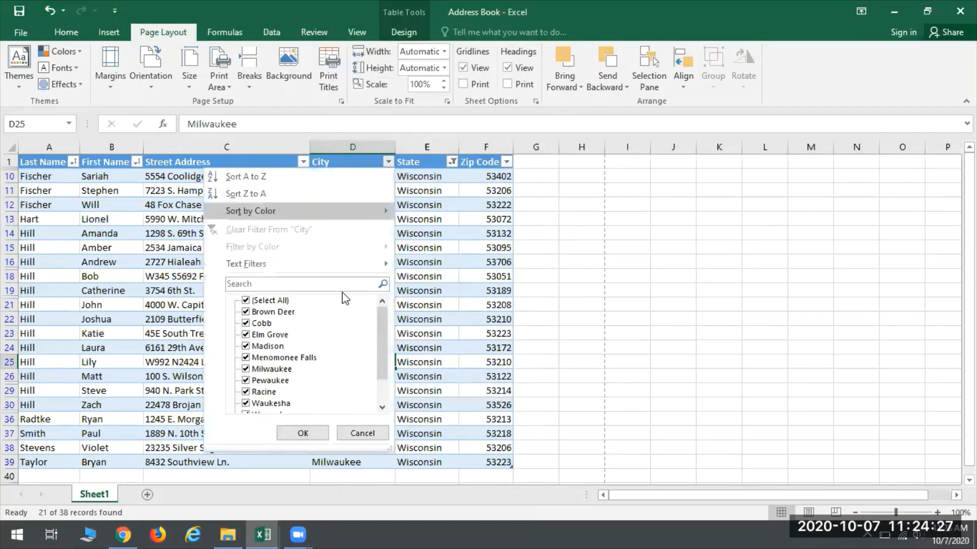
pyautogui.click(246, 302)
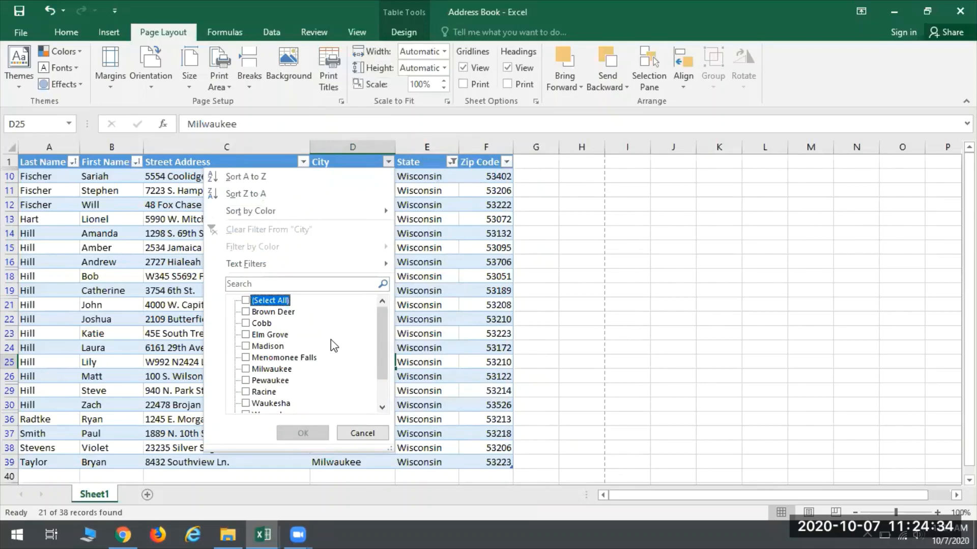
pyautogui.scroll(-1, 331, 340)
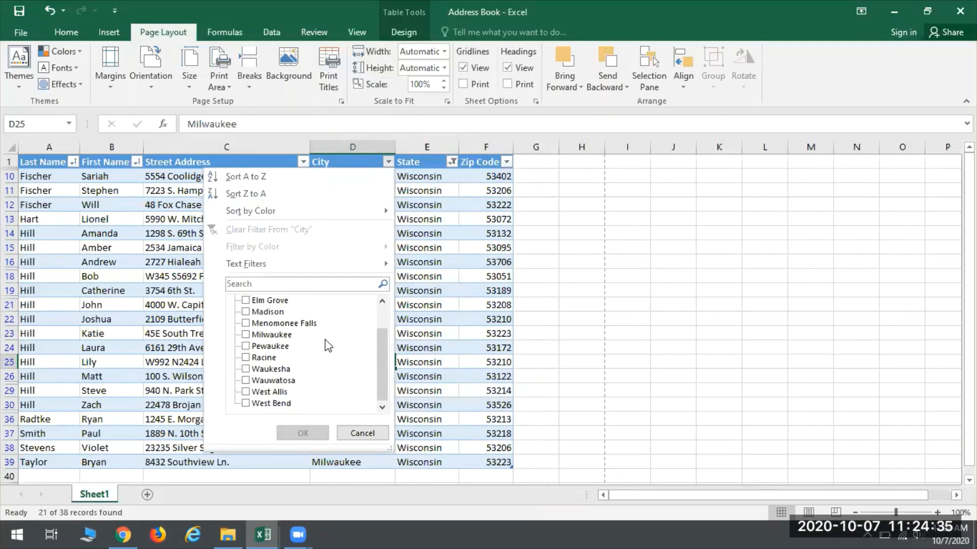
pyautogui.click(246, 335)
pyautogui.click(302, 438)
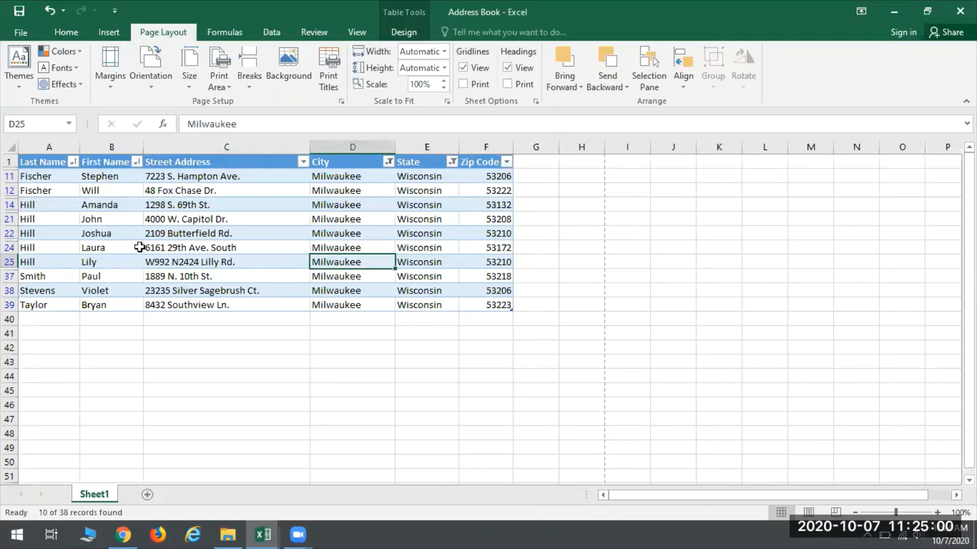
# Step: Clear all filters and sorting from the address table and check the sort and filter options
pyautogui.click(66, 32)
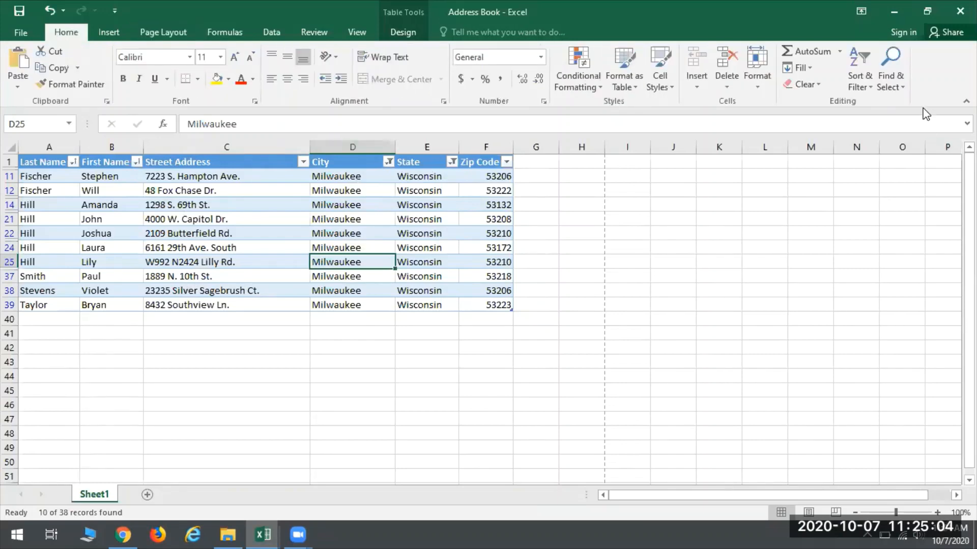
pyautogui.click(850, 81)
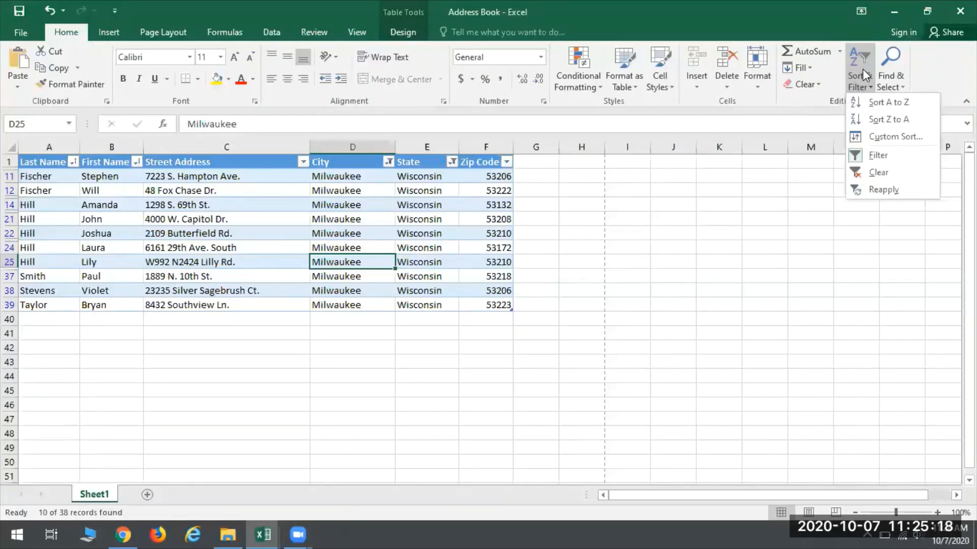
pyautogui.click(866, 173)
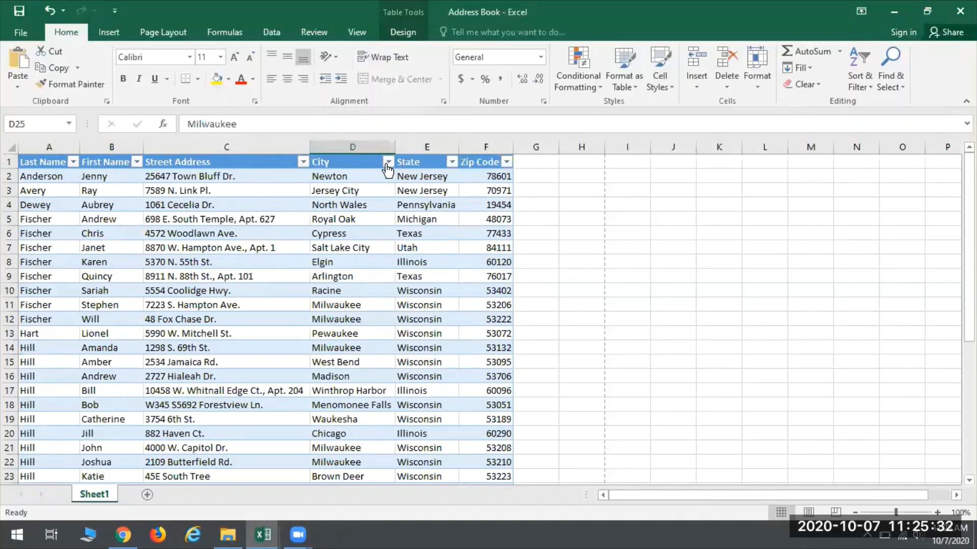
pyautogui.click(856, 79)
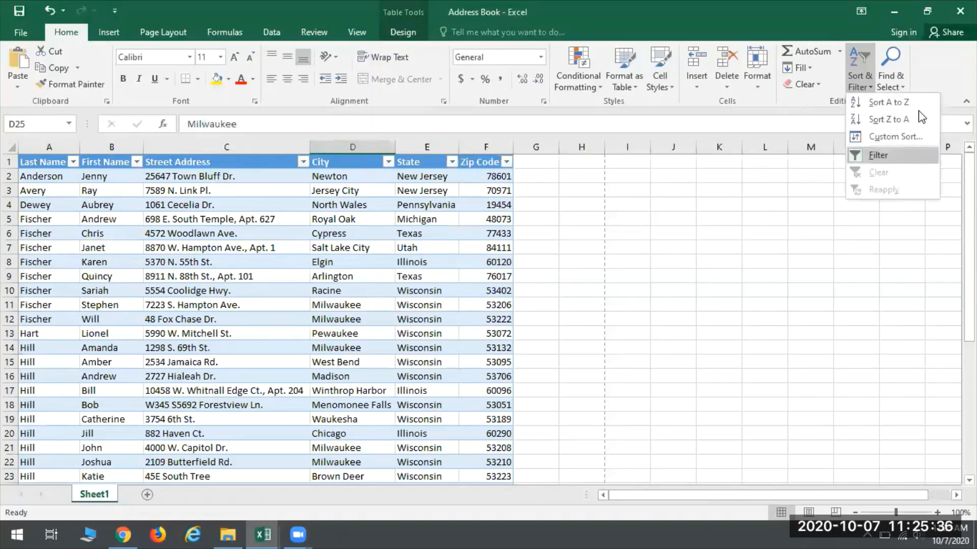
pyautogui.click(171, 325)
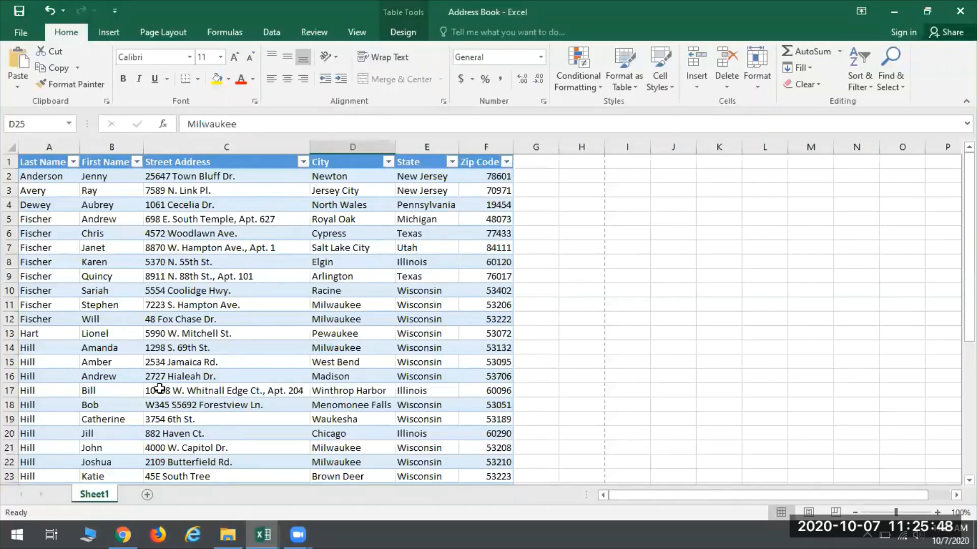
# Step: Open the Supplies Order Form workbook from the CENTON USB (D:) drive
pyautogui.hotkey('alt', 'f')
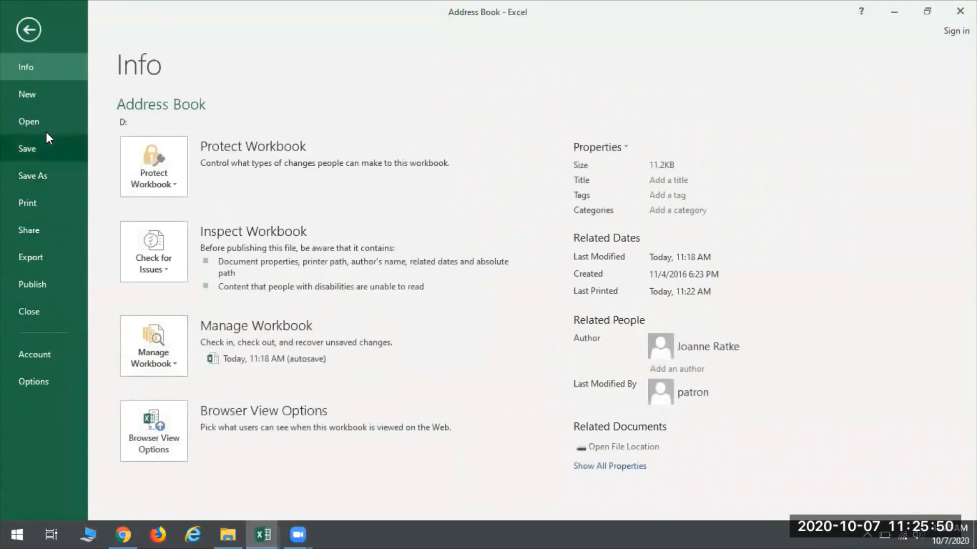
pyautogui.click(45, 122)
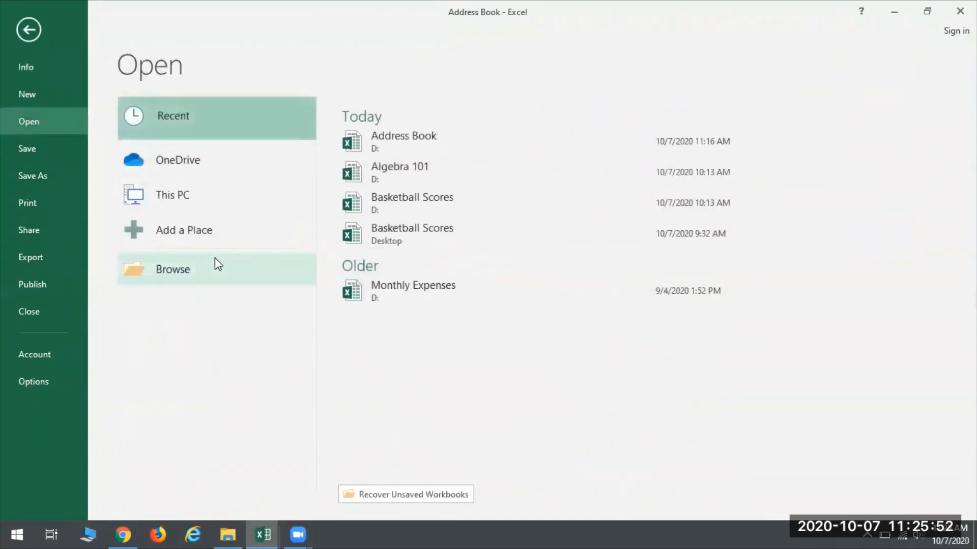
pyautogui.click(217, 268)
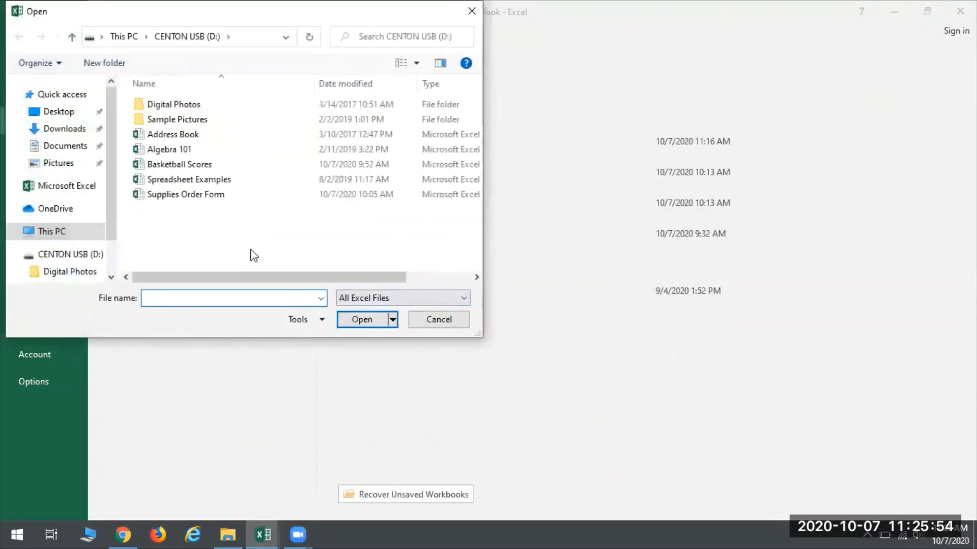
pyautogui.click(224, 194)
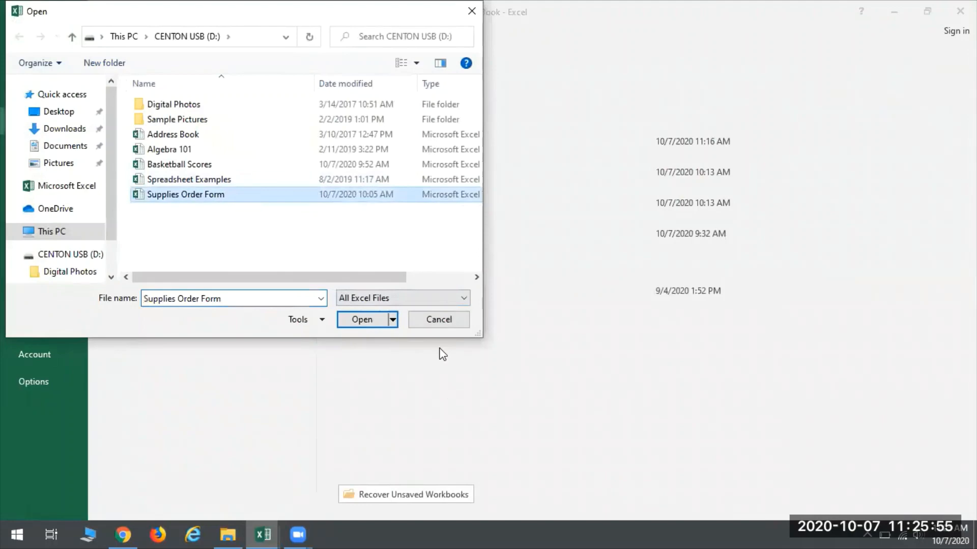
pyautogui.click(379, 321)
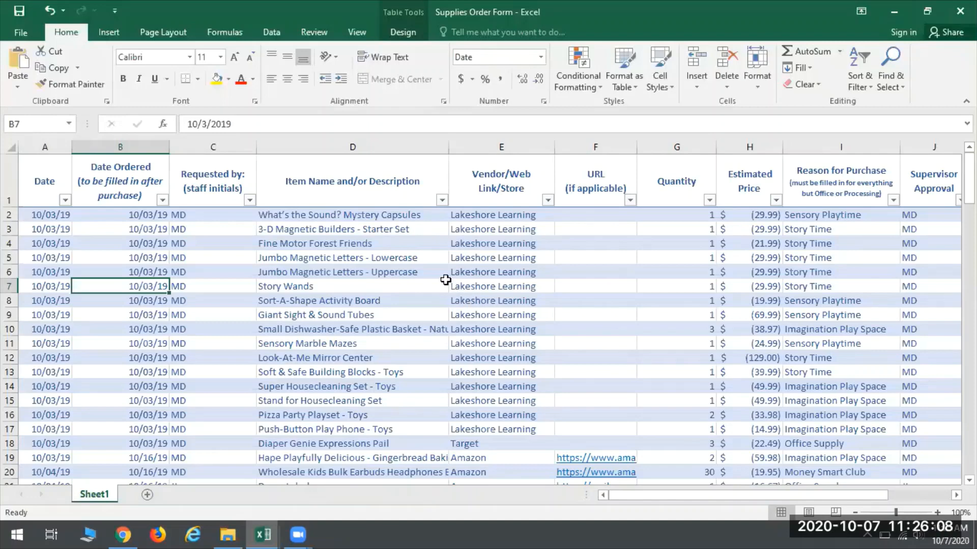
# Step: Write the example formula =sum(d3:D4) in cell D142 below the supplies table
pyautogui.scroll(-1, 446, 279)
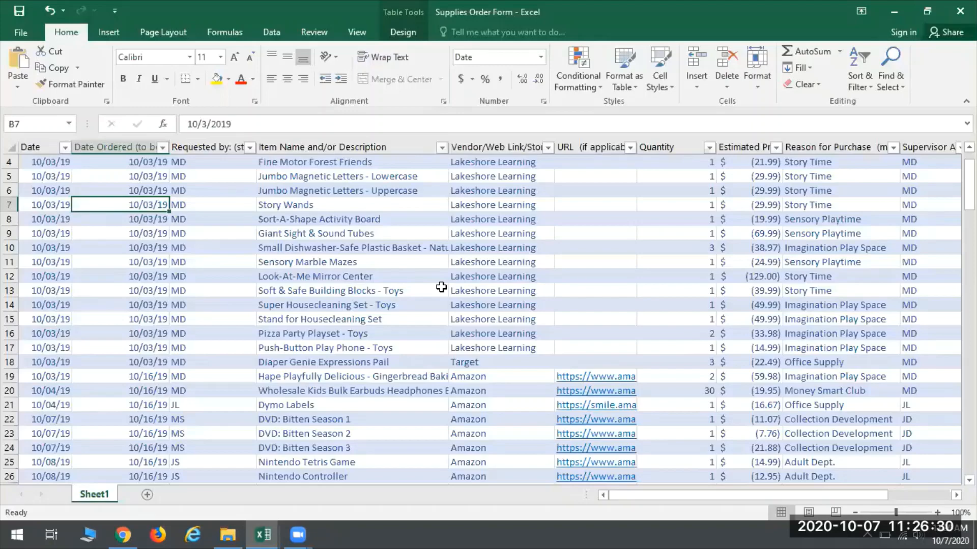
pyautogui.scroll(-14, 441, 288)
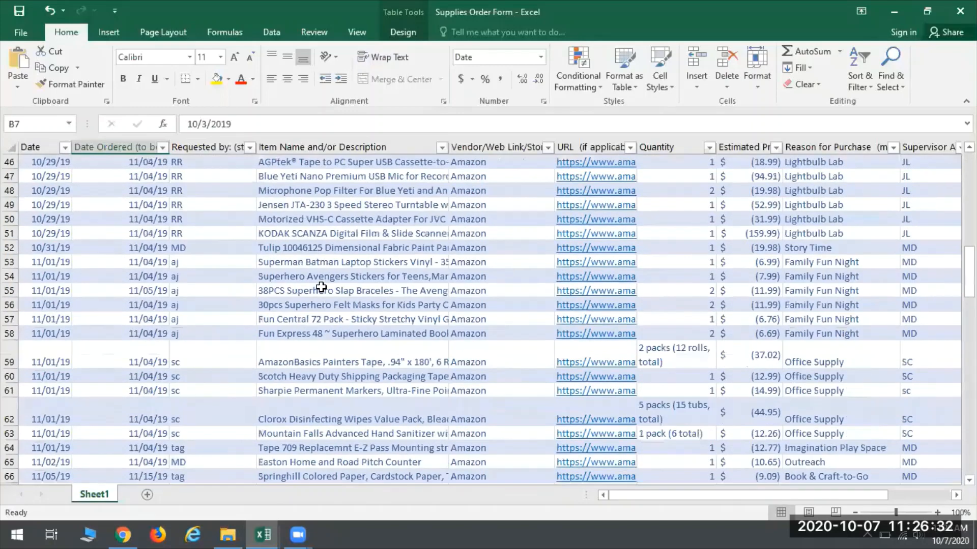
pyautogui.scroll(-20, 319, 286)
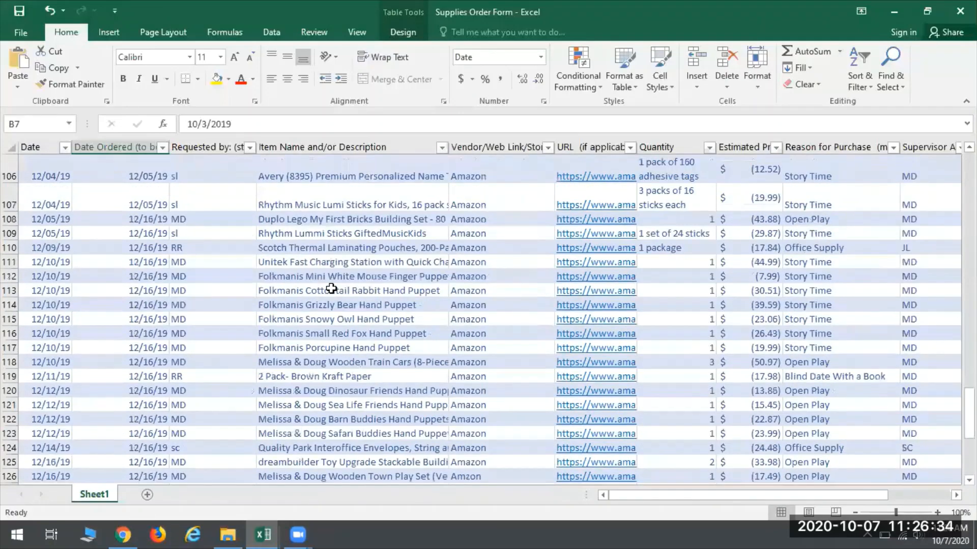
pyautogui.click(350, 292)
pyautogui.write('=su')
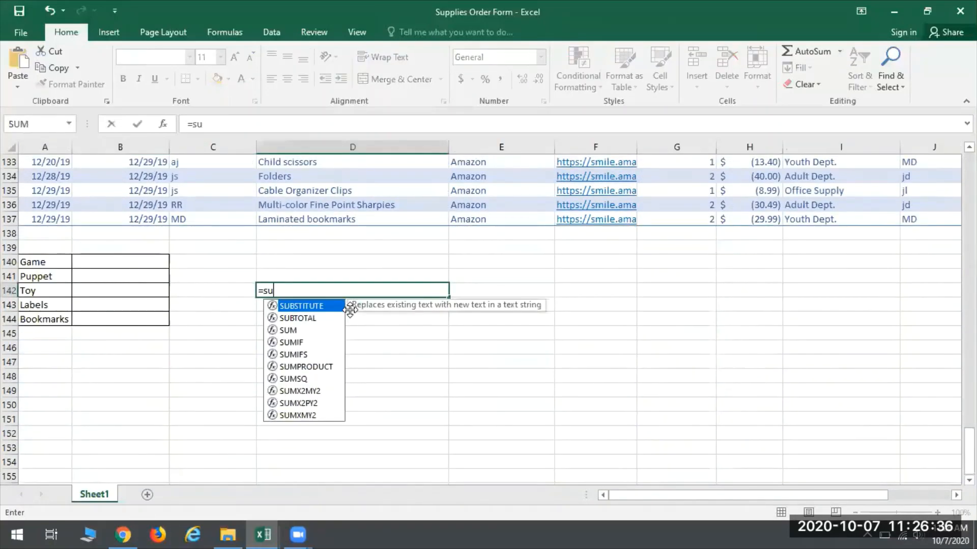
pyautogui.write('m(d')
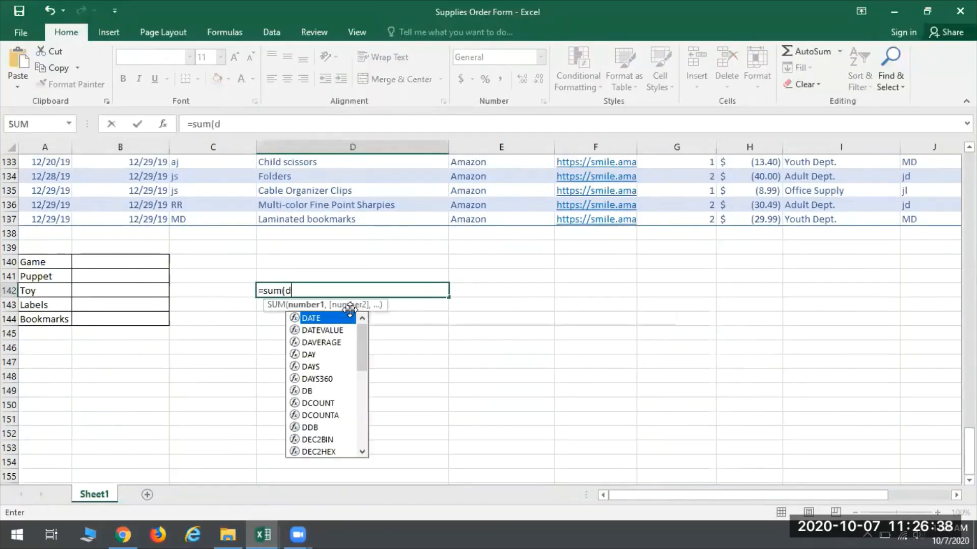
pyautogui.write('3:34')
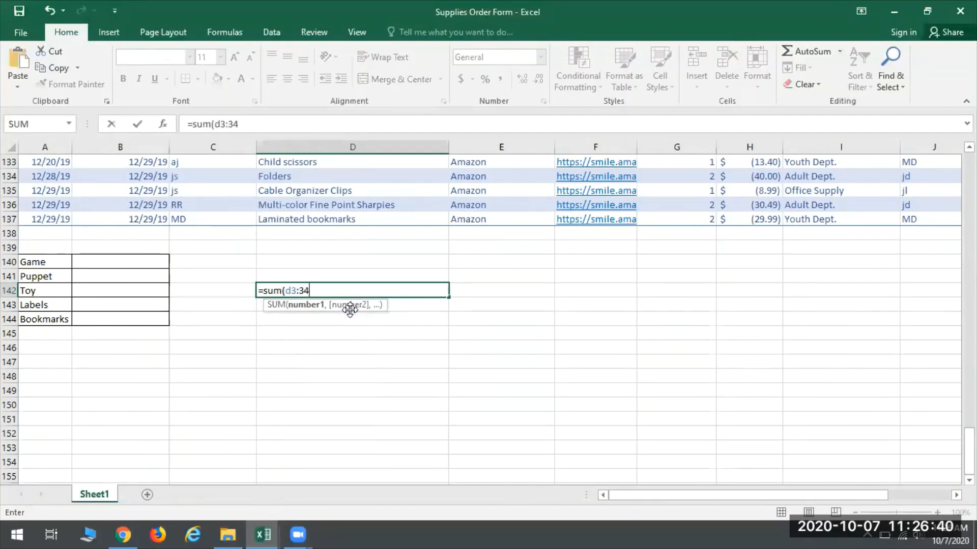
pyautogui.press('BackSpace')
pyautogui.write('D4')
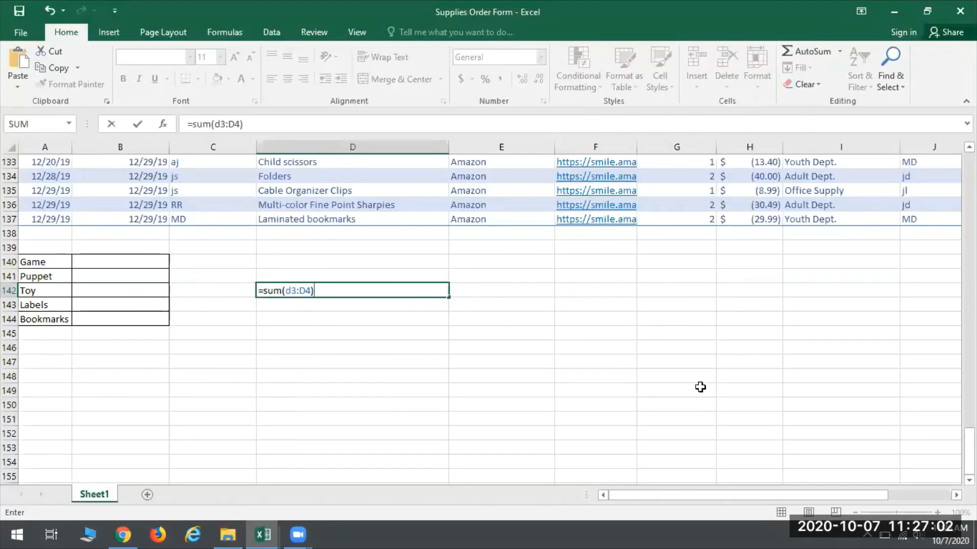
# Step: Try to enter =sum($d3:d$=4) in cell D142 as an absolute reference example, and dismiss the error and help windows
pyautogui.press('BackSpace')
pyautogui.press('BackSpace')
pyautogui.press('BackSpace')
pyautogui.press('BackSpace')
pyautogui.press('BackSpace')
pyautogui.press('BackSpace')
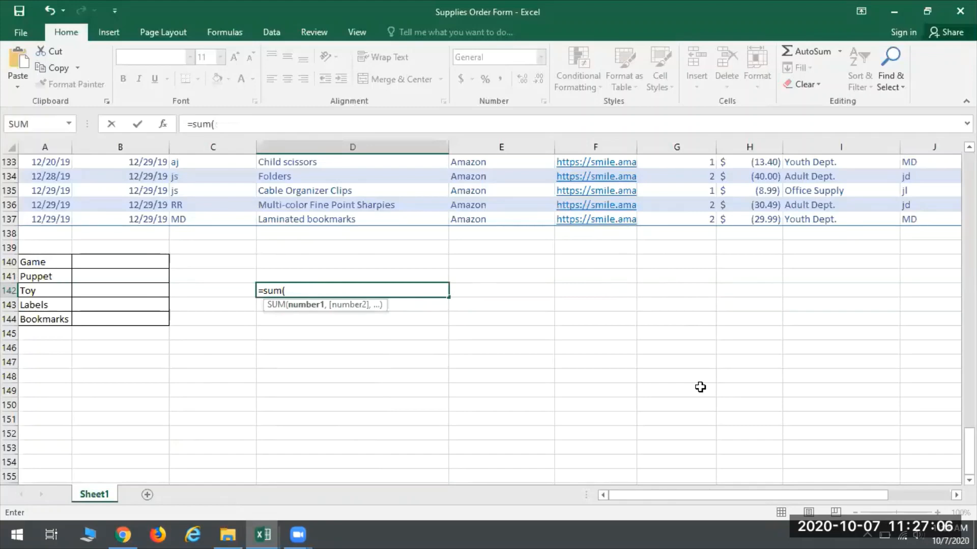
pyautogui.write('$d3:d')
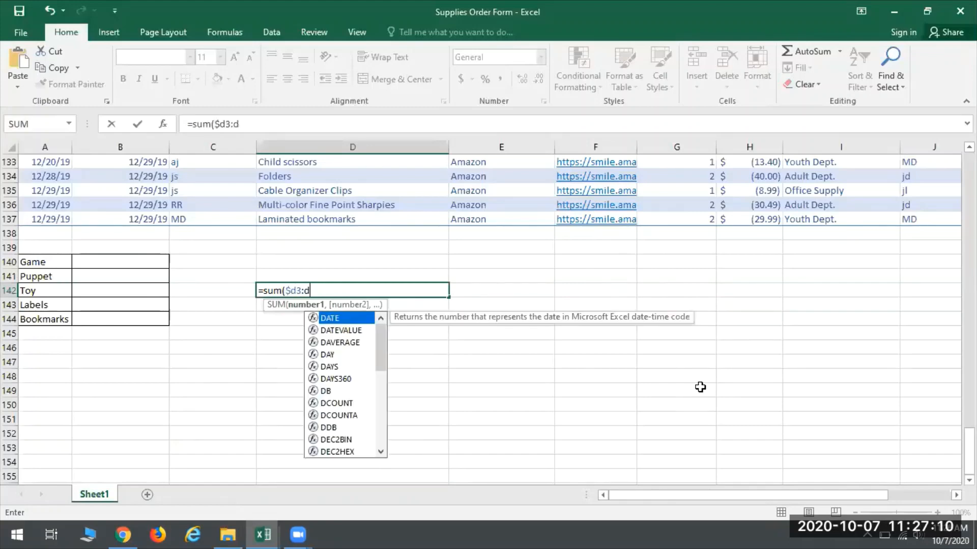
pyautogui.write('$=4')
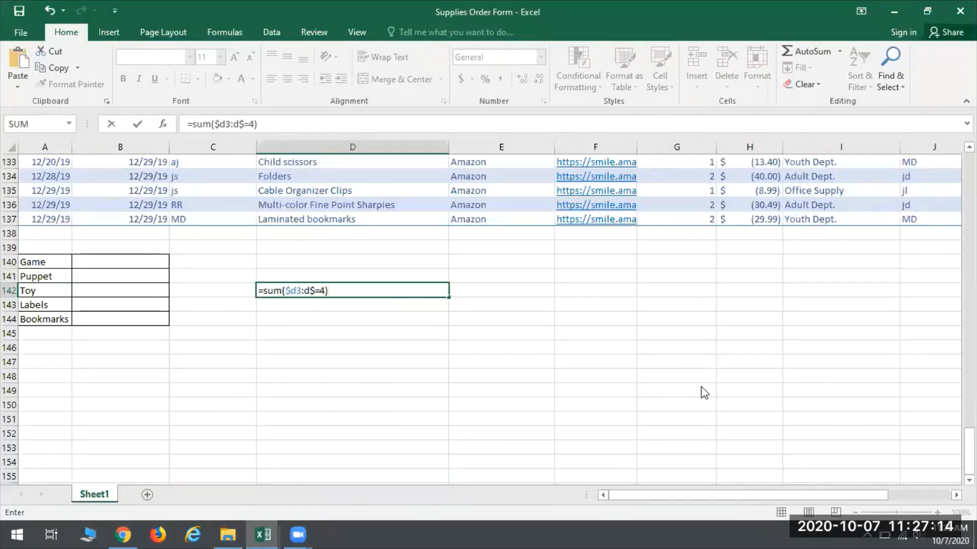
pyautogui.press('Return')
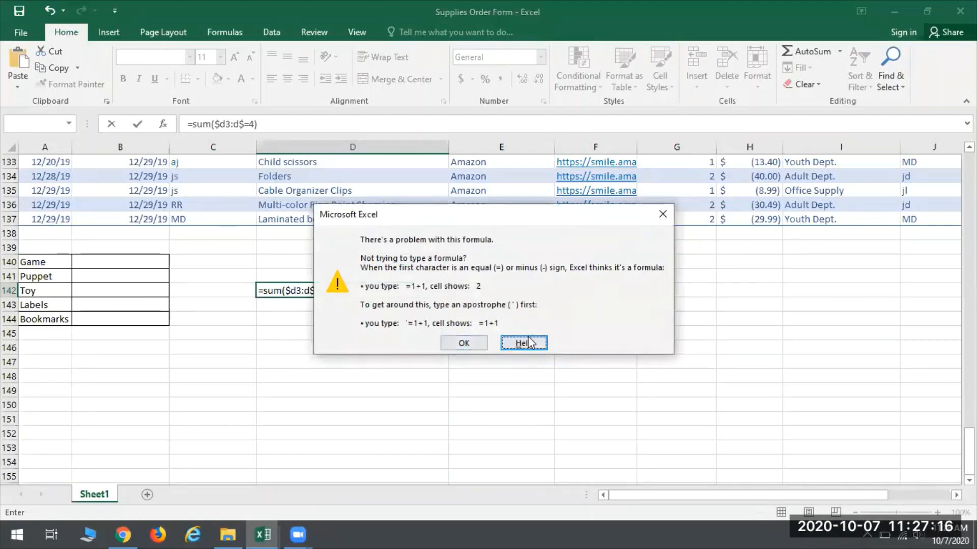
pyautogui.click(667, 214)
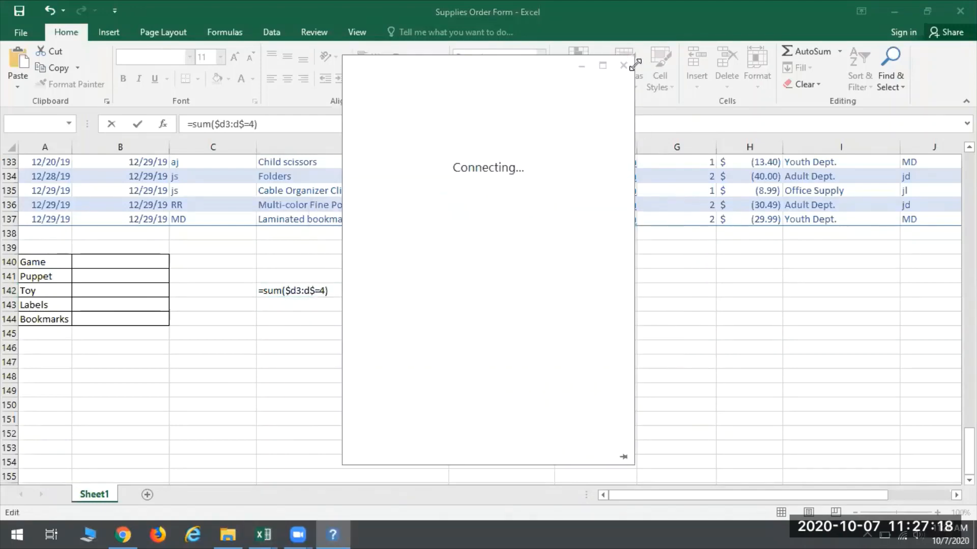
pyautogui.click(629, 66)
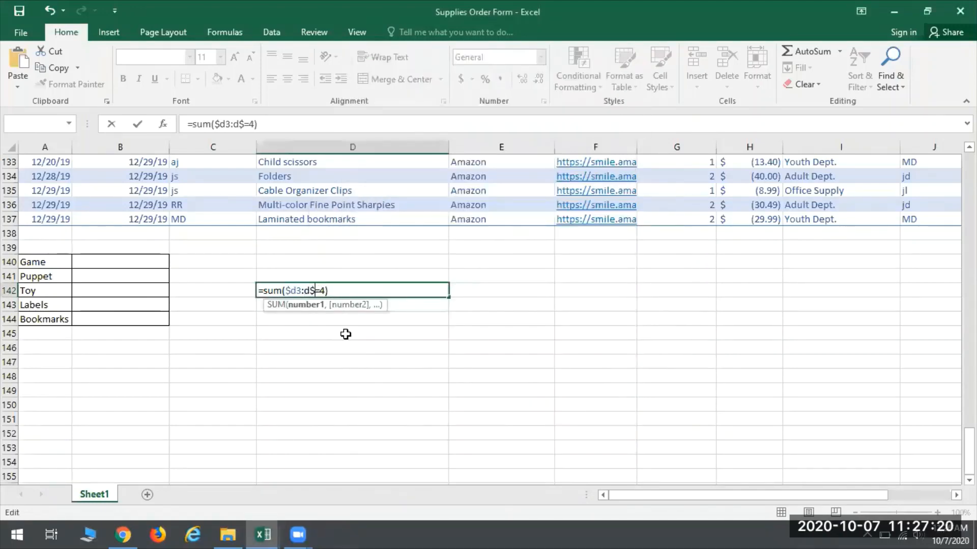
# Step: Correct the example formula in cell D142 to =sum($d3:$d4)
pyautogui.write('d')
pyautogui.press('Delete')
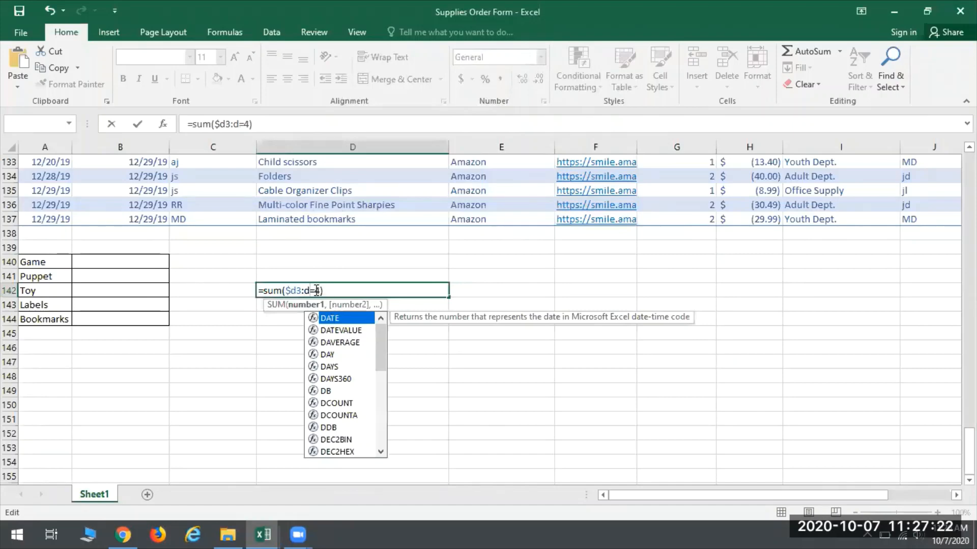
pyautogui.click(334, 294)
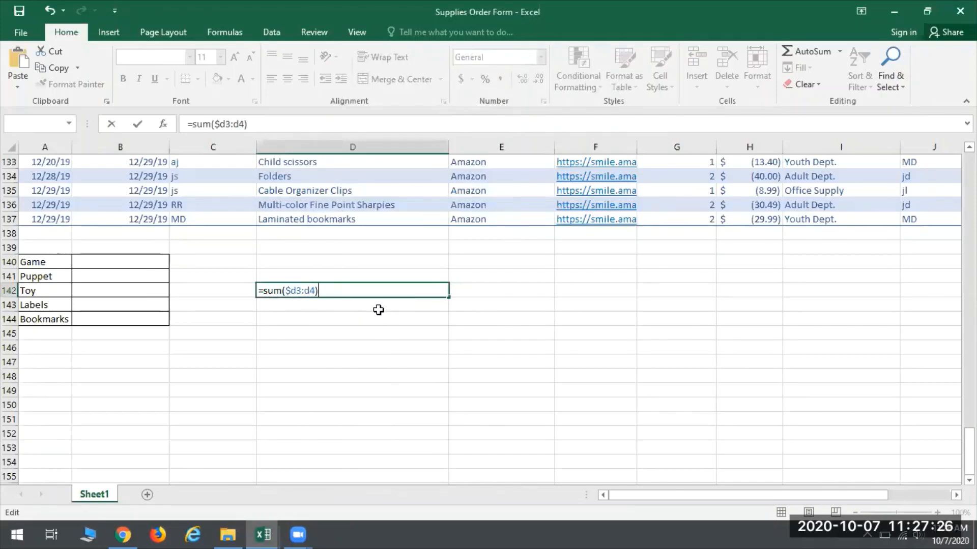
pyautogui.press('BackSpace')
pyautogui.press('BackSpace')
pyautogui.press('BackSpace')
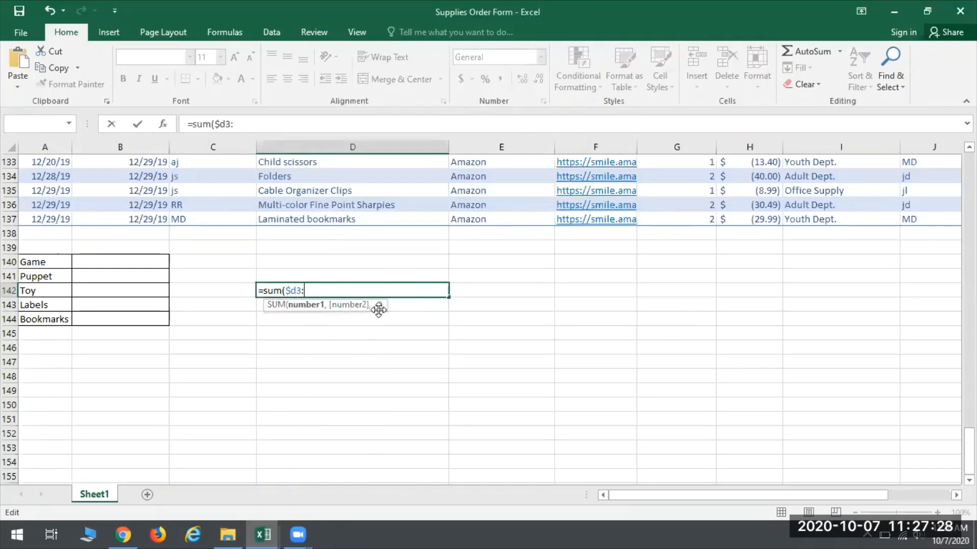
pyautogui.write('$d4)')
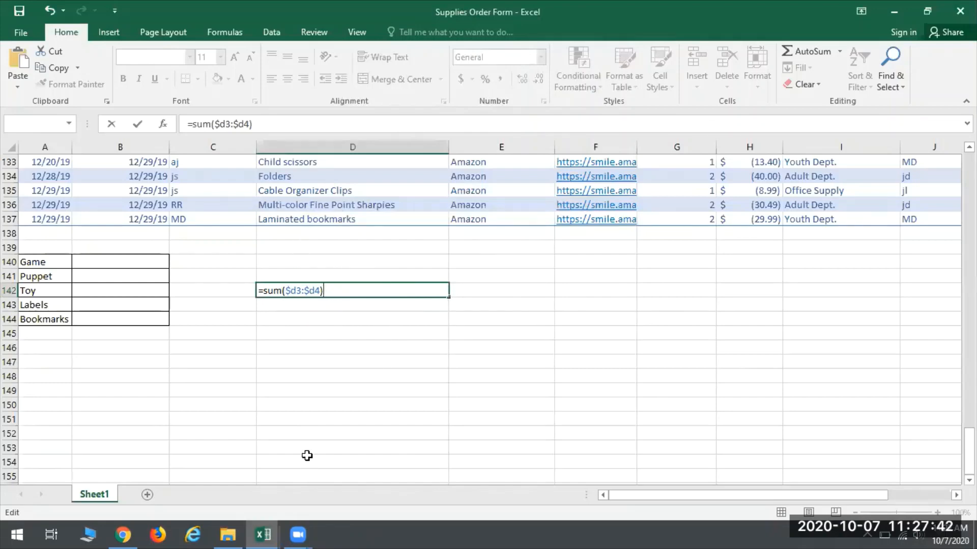
# Step: Remove the dollar sign from the formula's second reference, and erase the whole example formula from cell D142
pyautogui.click(309, 291)
pyautogui.press('BackSpace')
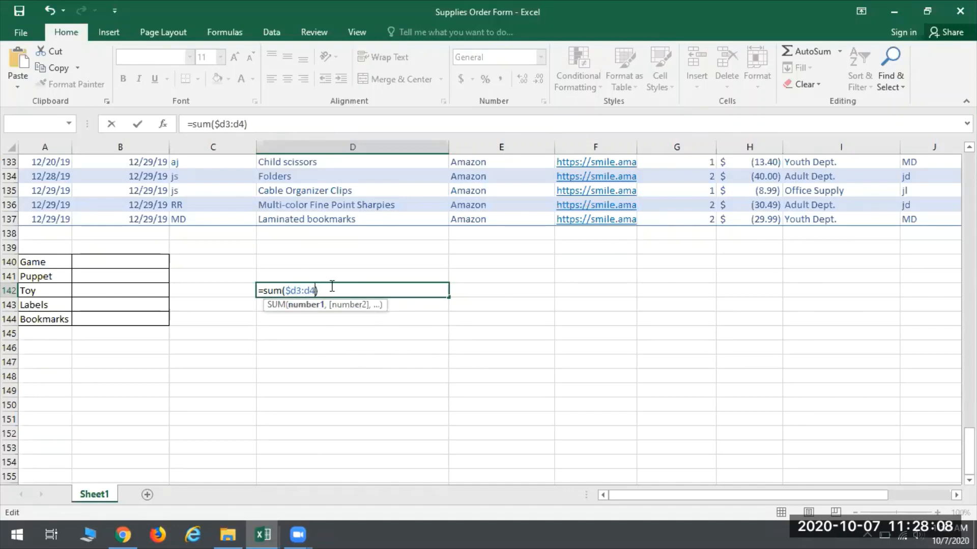
pyautogui.moveTo(332, 290); pyautogui.dragTo(192, 266)
pyautogui.press('BackSpace')
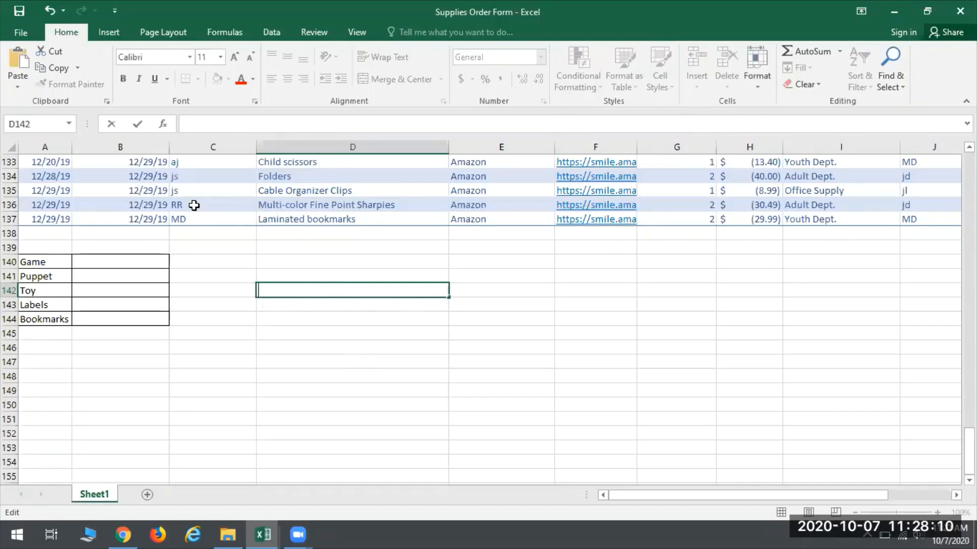
pyautogui.click(249, 313)
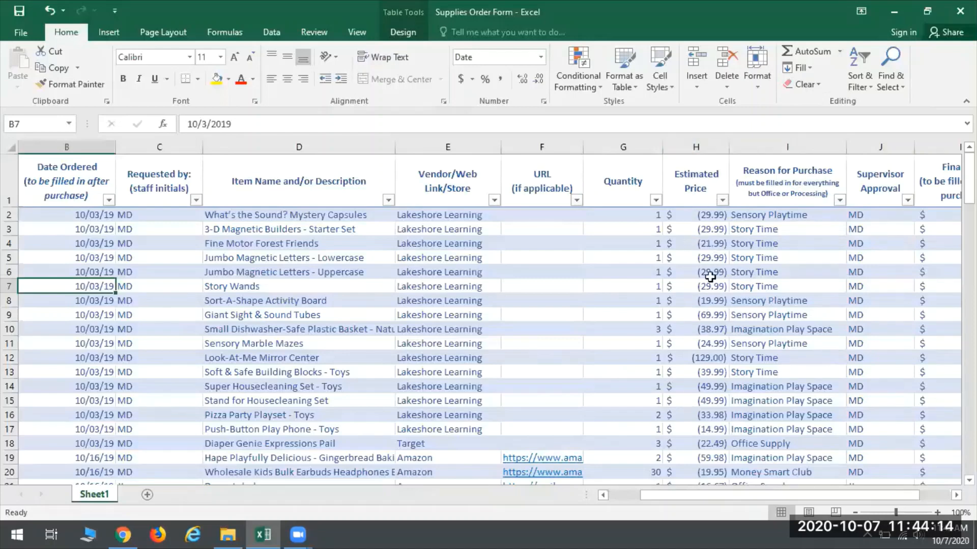
# Step: Inspect the first item's Estimated Price and Final Cost entries in row 2
pyautogui.click(677, 219)
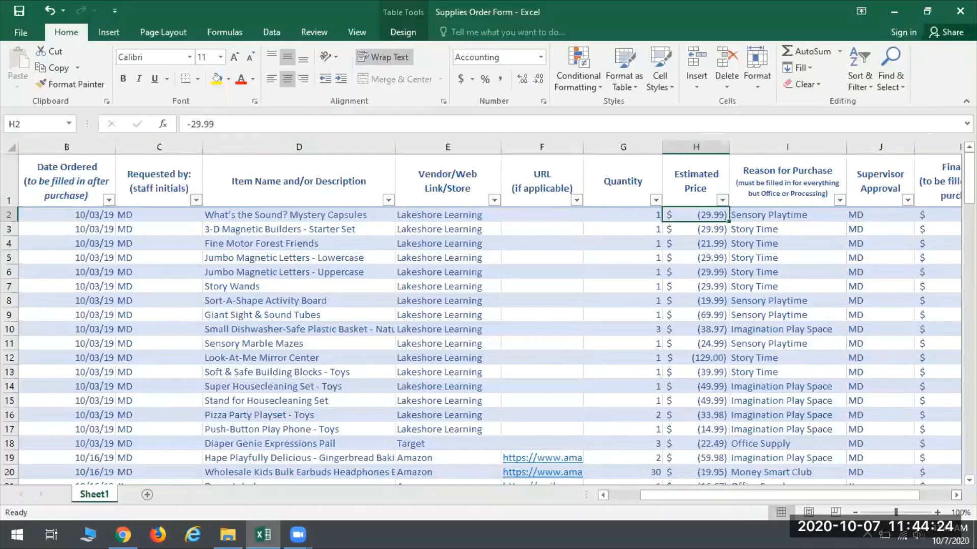
pyautogui.click(957, 495)
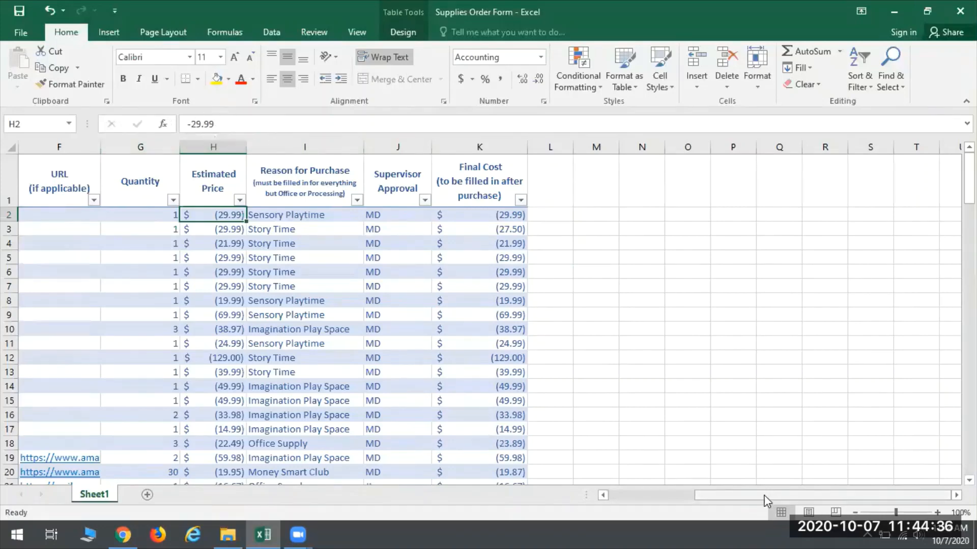
pyautogui.click(458, 213)
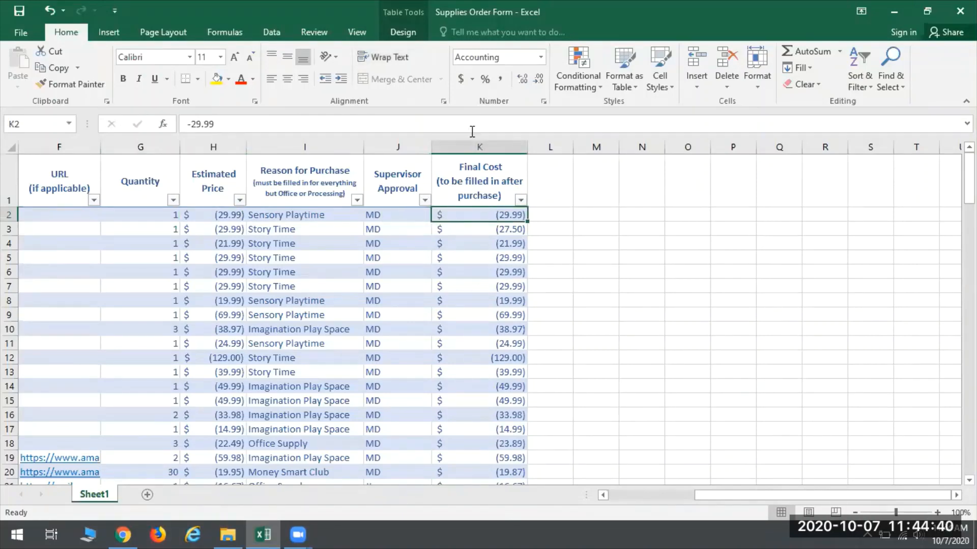
# Step: Insert a blank row directly below the table's header row
pyautogui.moveTo(726, 498); pyautogui.dragTo(610, 496)
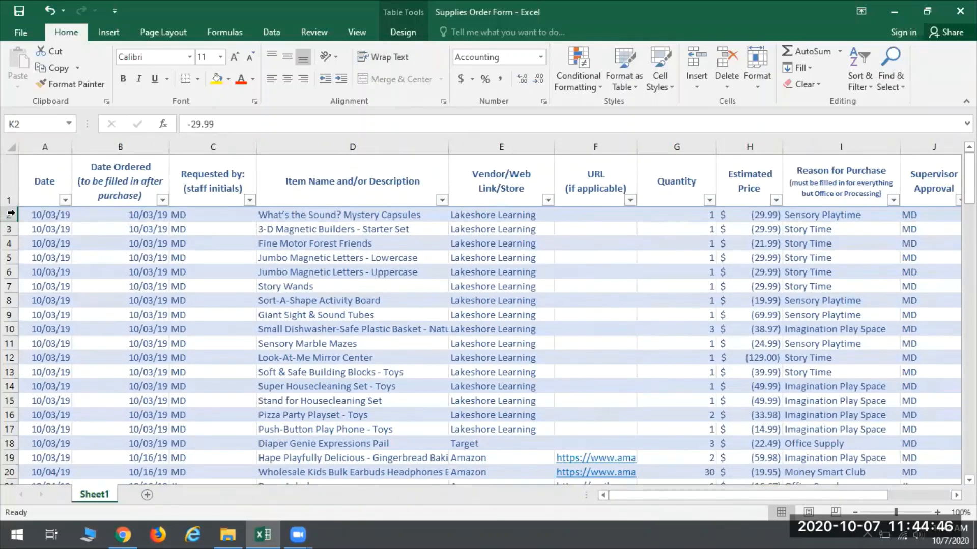
pyautogui.click(8, 215)
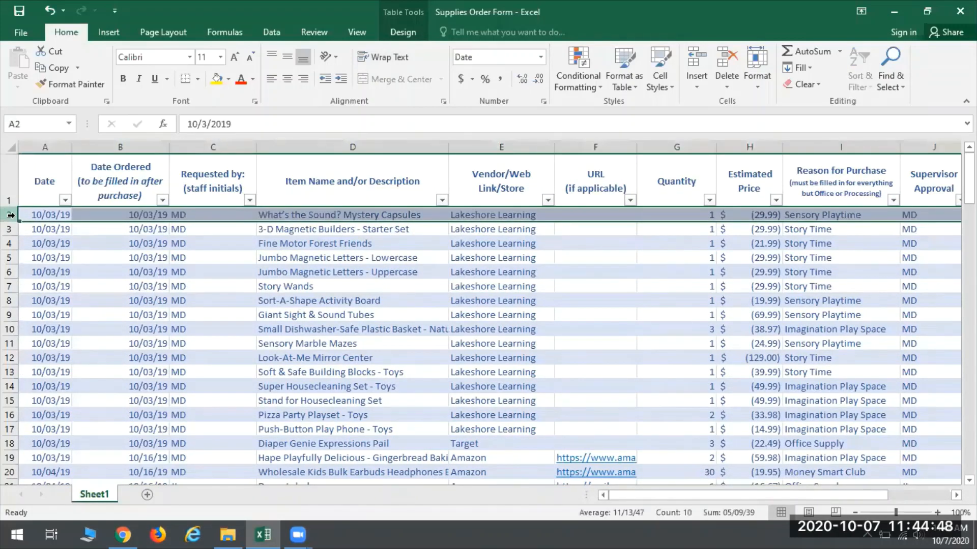
pyautogui.rightClick(11, 215)
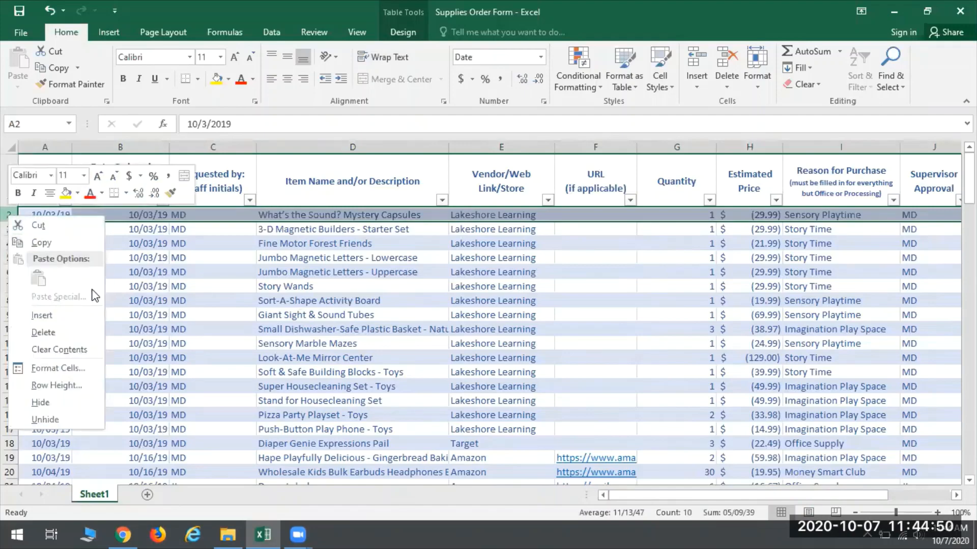
pyautogui.click(42, 316)
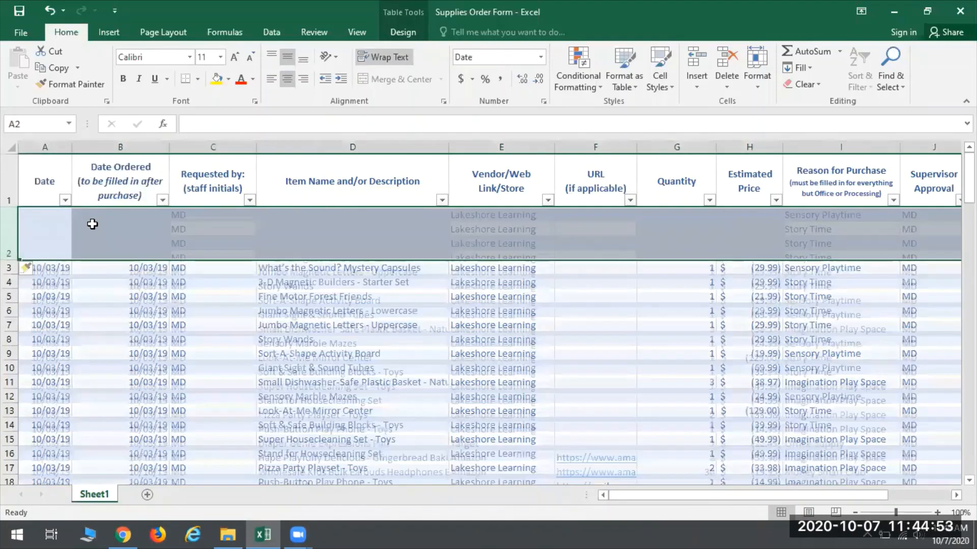
pyautogui.click(41, 230)
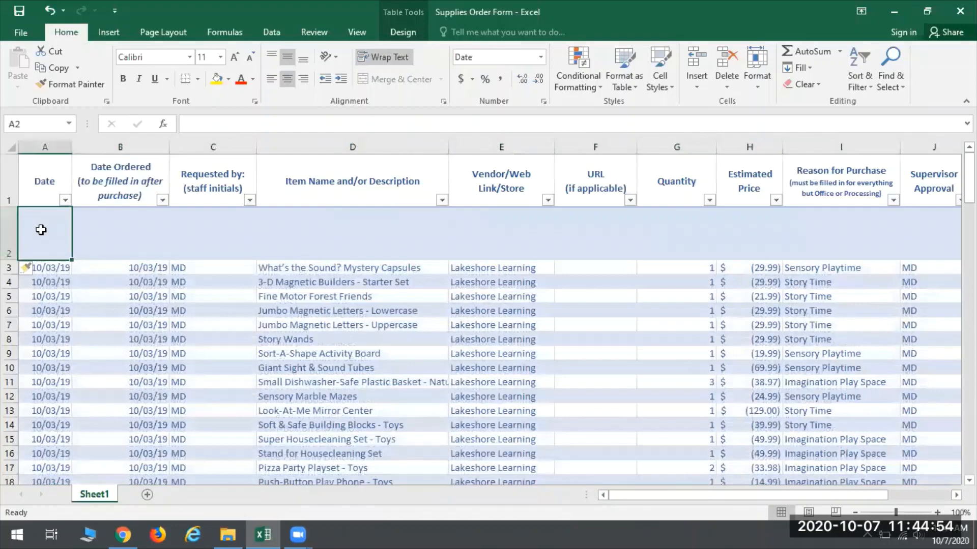
pyautogui.click(411, 527)
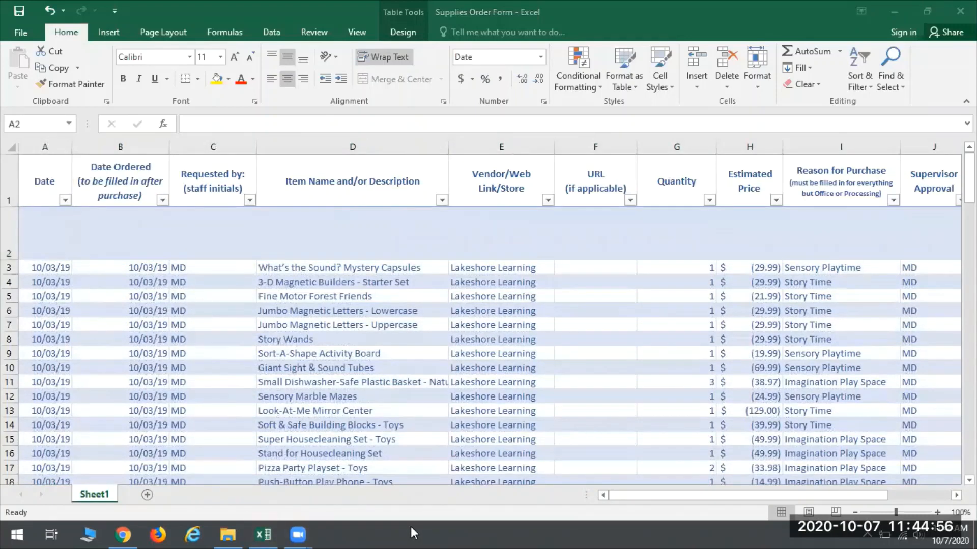
# Step: In the new row 2, enter the date 10/1/19 and the item description Fourth Quarter Balance
pyautogui.click(48, 246)
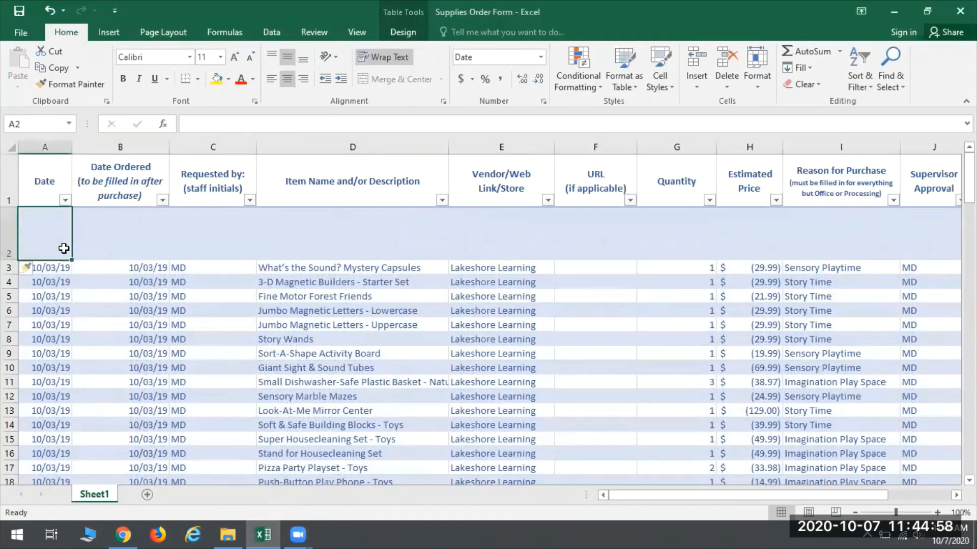
pyautogui.write('10/1/19')
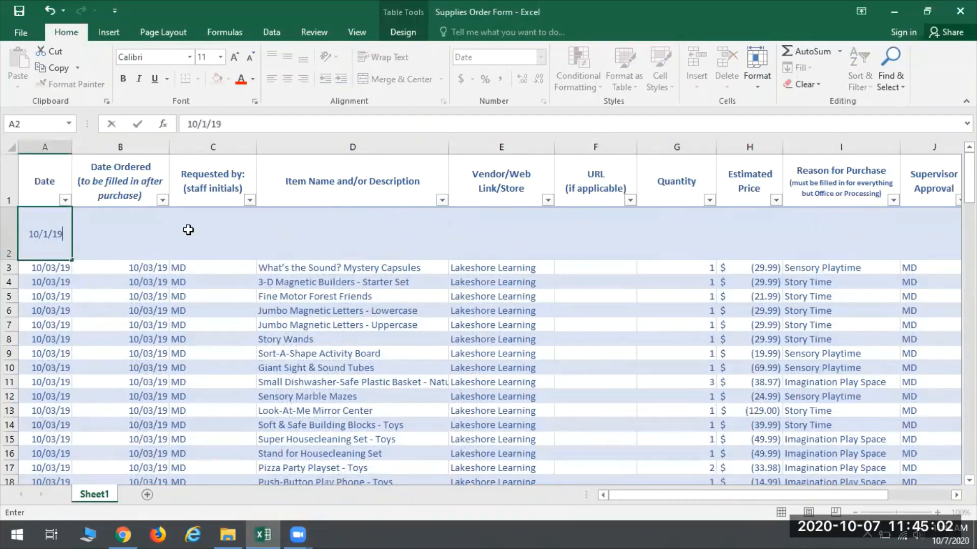
pyautogui.click(338, 246)
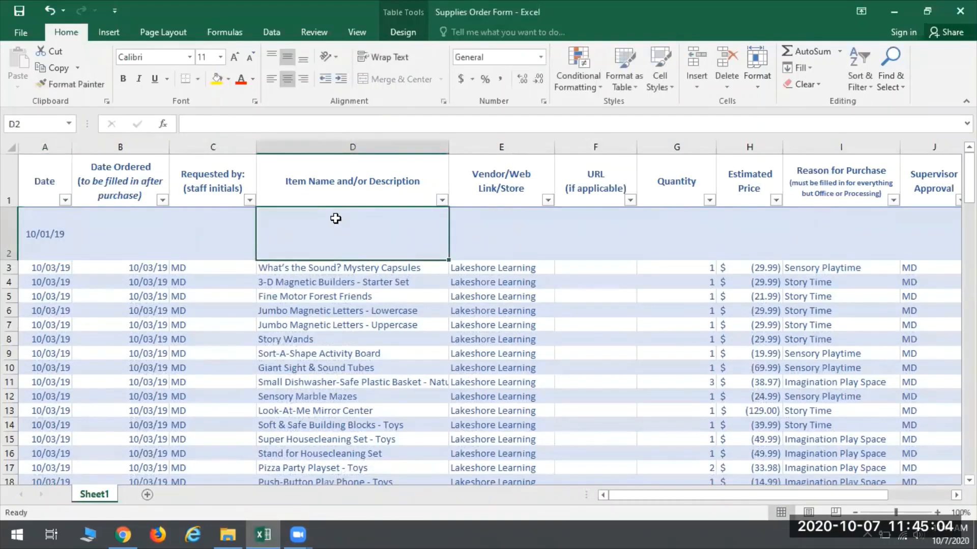
pyautogui.write('Fourth ')
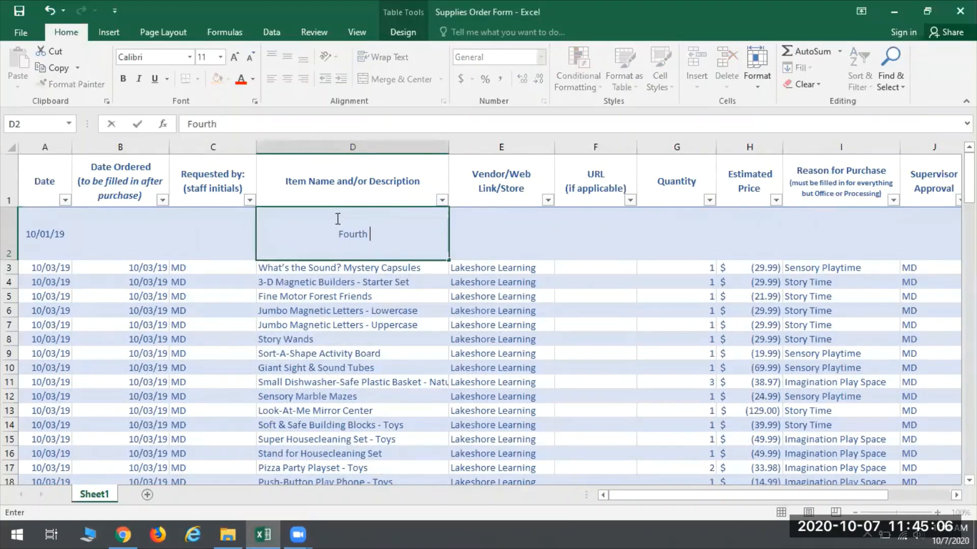
pyautogui.write('Quarter ')
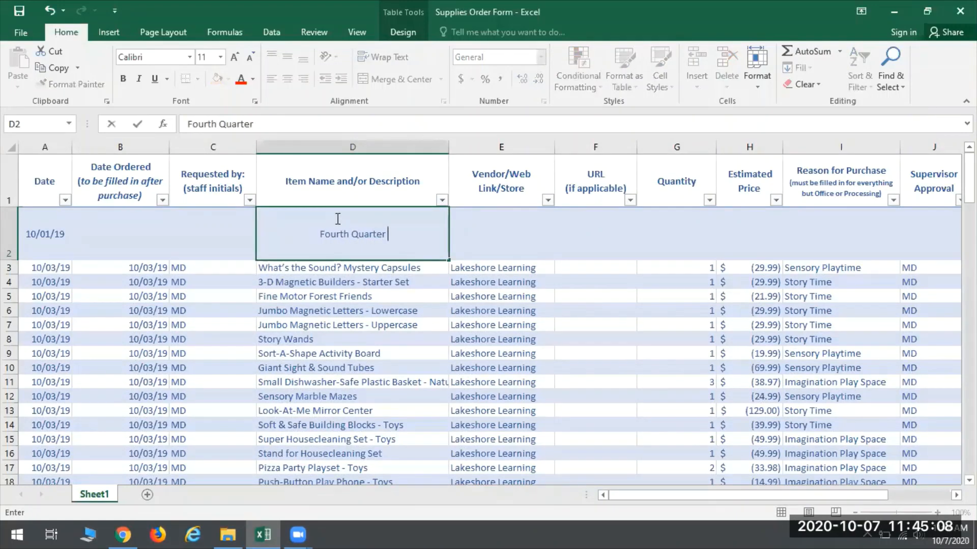
pyautogui.write('Balance')
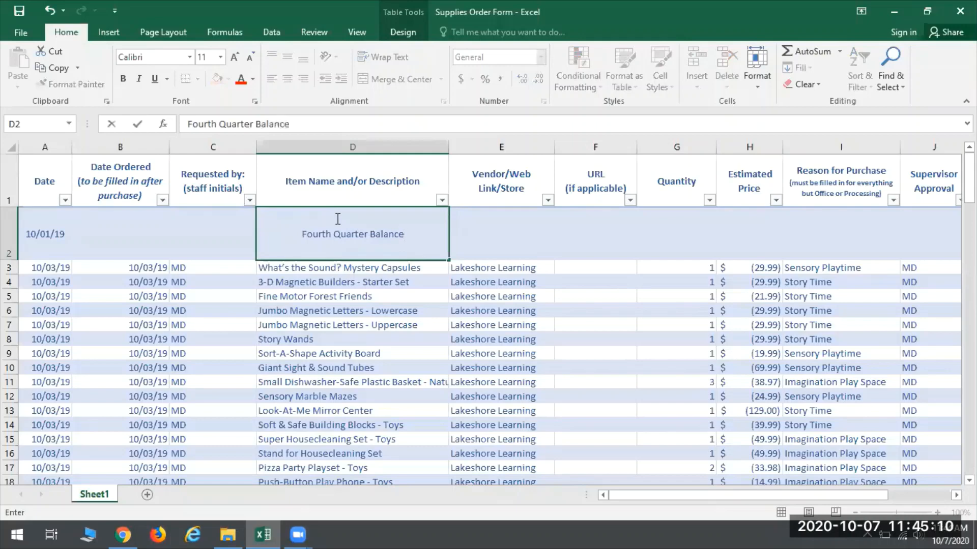
# Step: Enter 5000 as the Final Cost of the Fourth Quarter Balance row
pyautogui.click(957, 496)
pyautogui.click(957, 496)
pyautogui.click(957, 496)
pyautogui.click(772, 234)
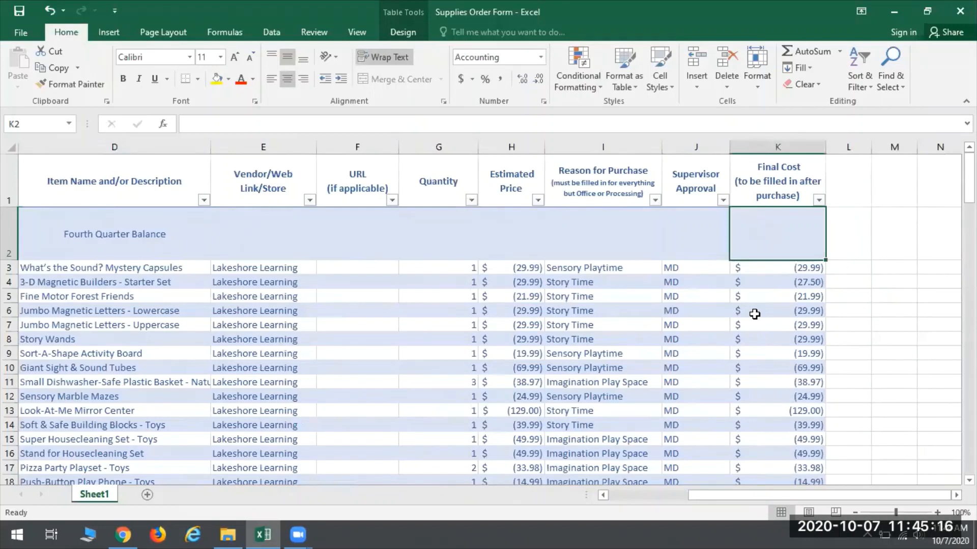
pyautogui.write('5000')
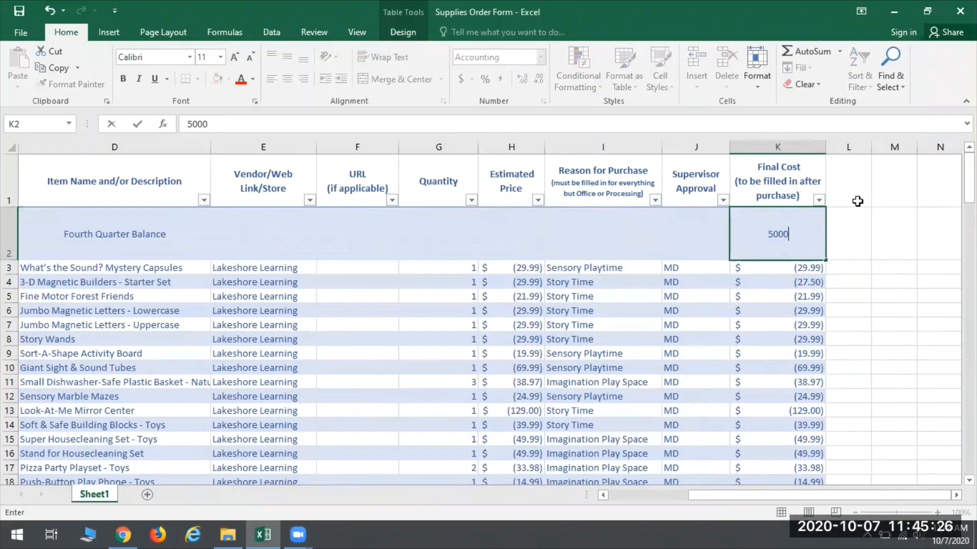
pyautogui.click(846, 176)
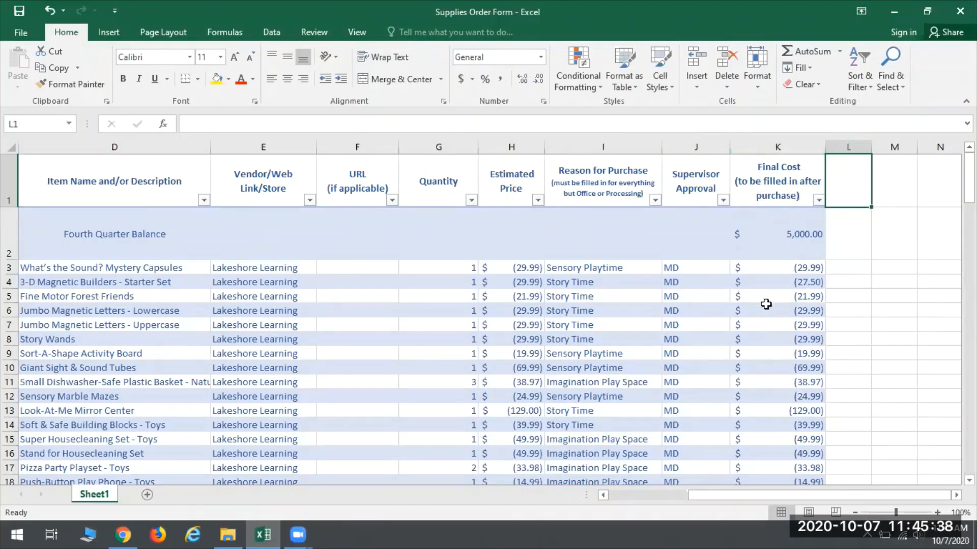
pyautogui.scroll(-1, 786, 265)
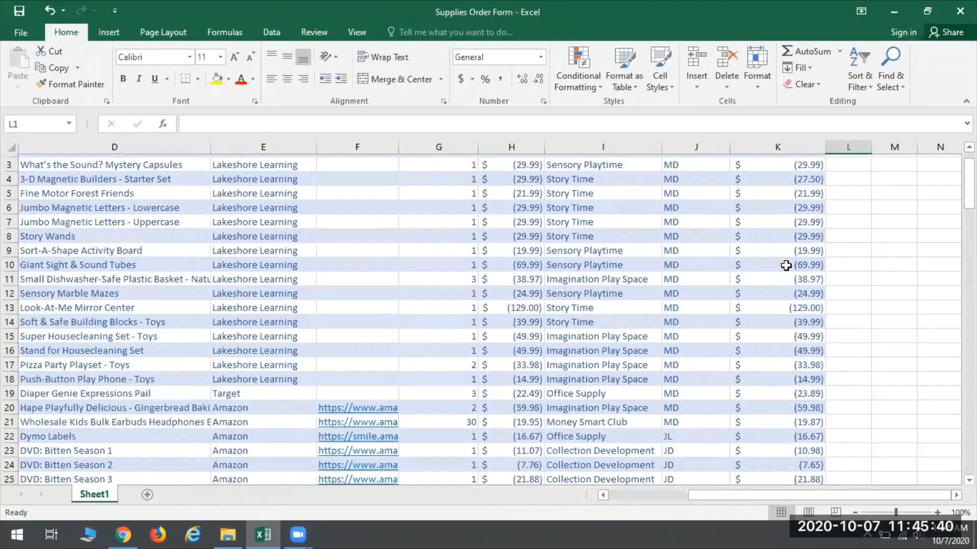
pyautogui.scroll(-3, 786, 266)
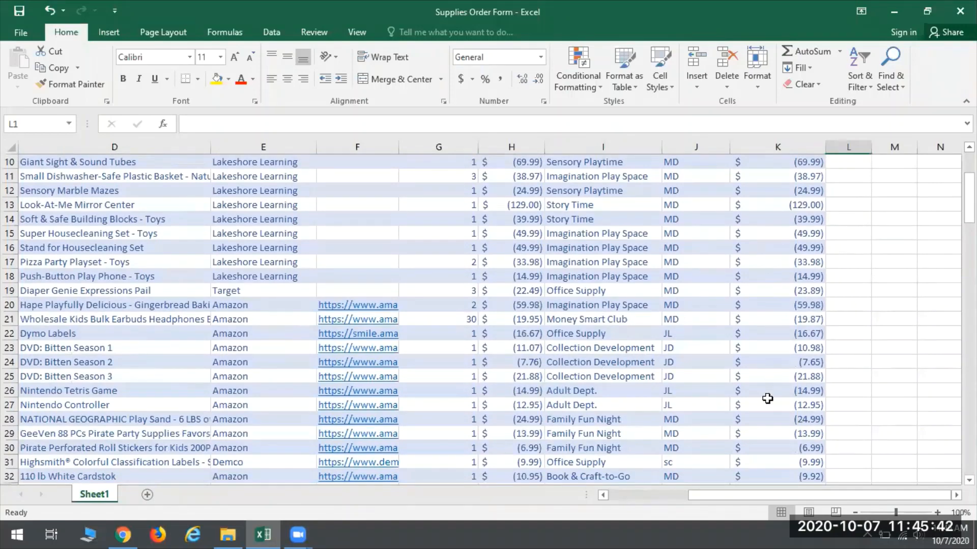
pyautogui.scroll(3, 767, 395)
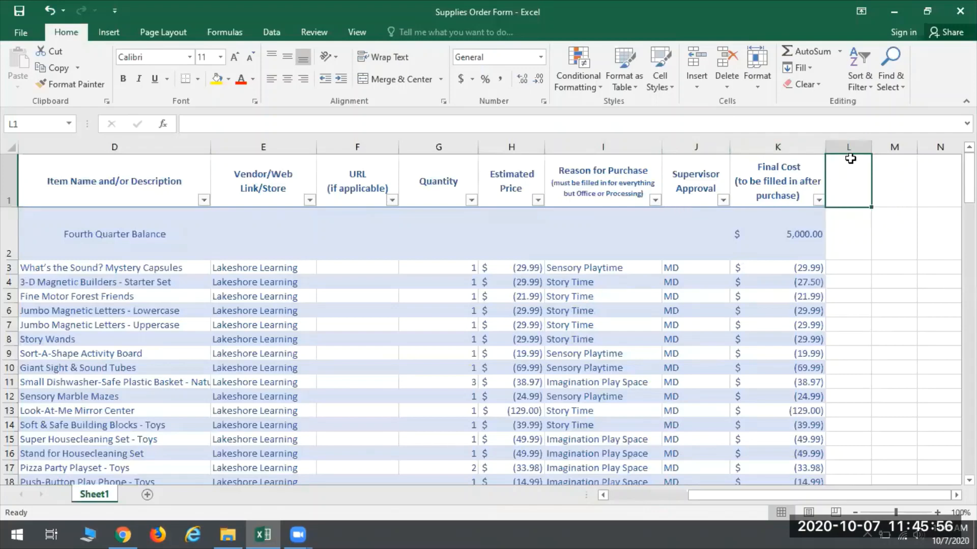
pyautogui.click(895, 438)
pyautogui.write('Ru')
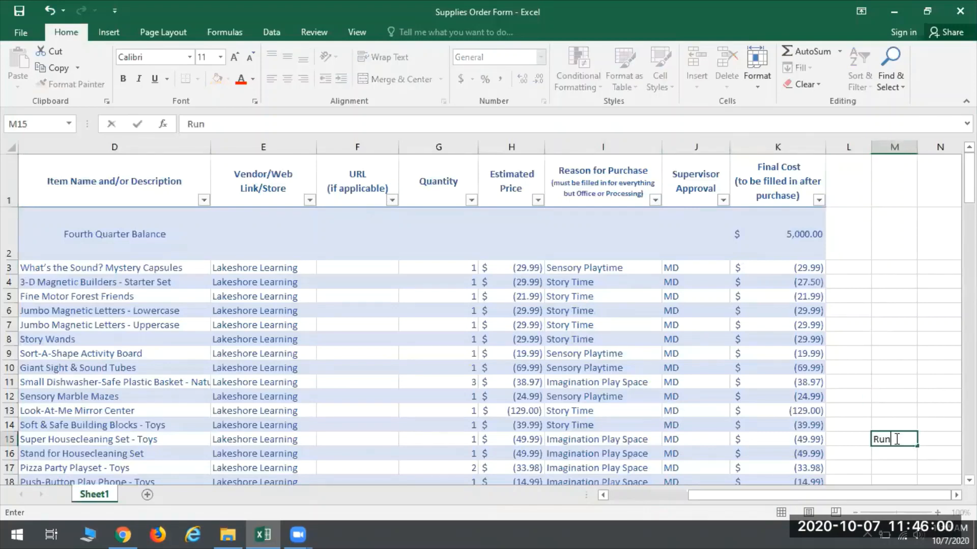
pyautogui.press('Escape')
# Step: Add a Running Total column to the table by entering that header in cell L1
pyautogui.click(864, 171)
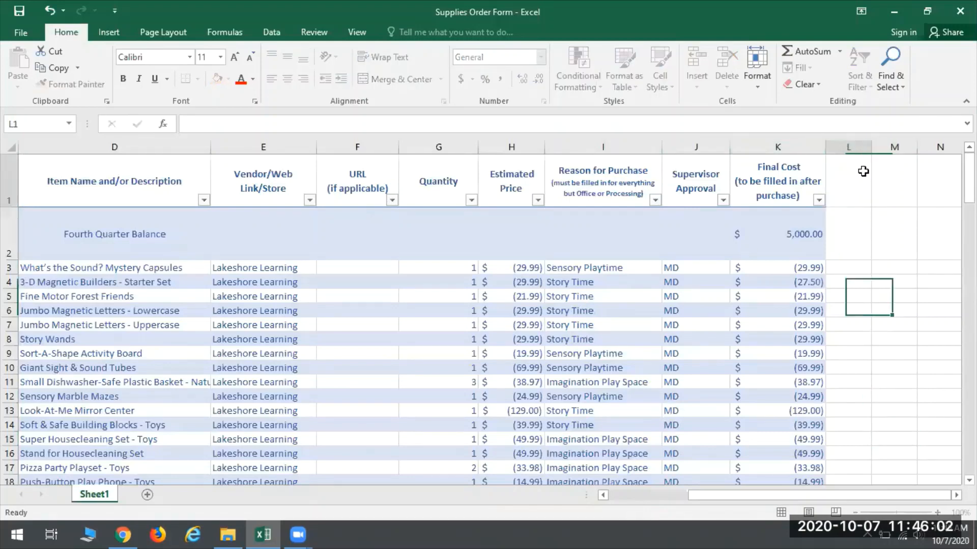
pyautogui.write('Running Tota')
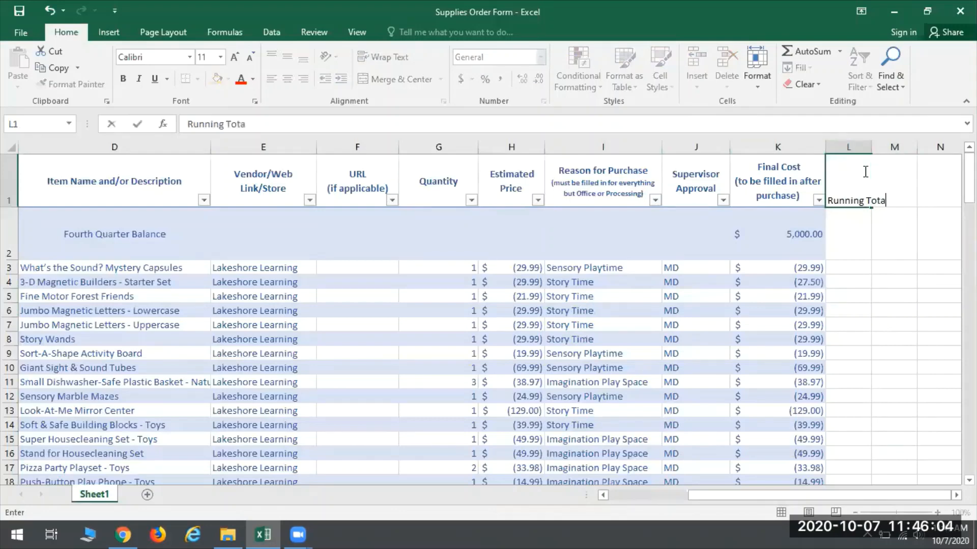
pyautogui.write('l')
pyautogui.press('Return')
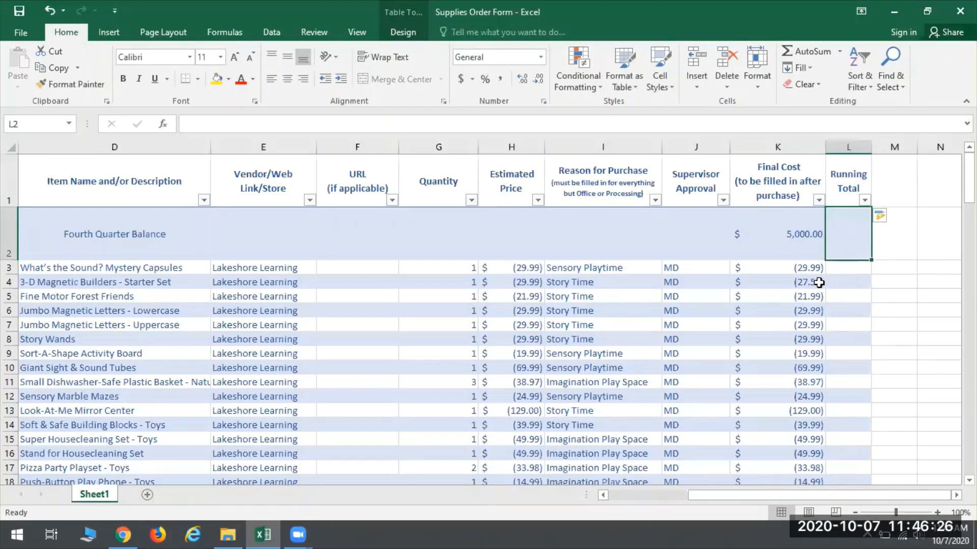
# Step: Enter the running total formula =SUM(K$2:K2) in cell L2 of the Running Total column
pyautogui.write('=SUM')
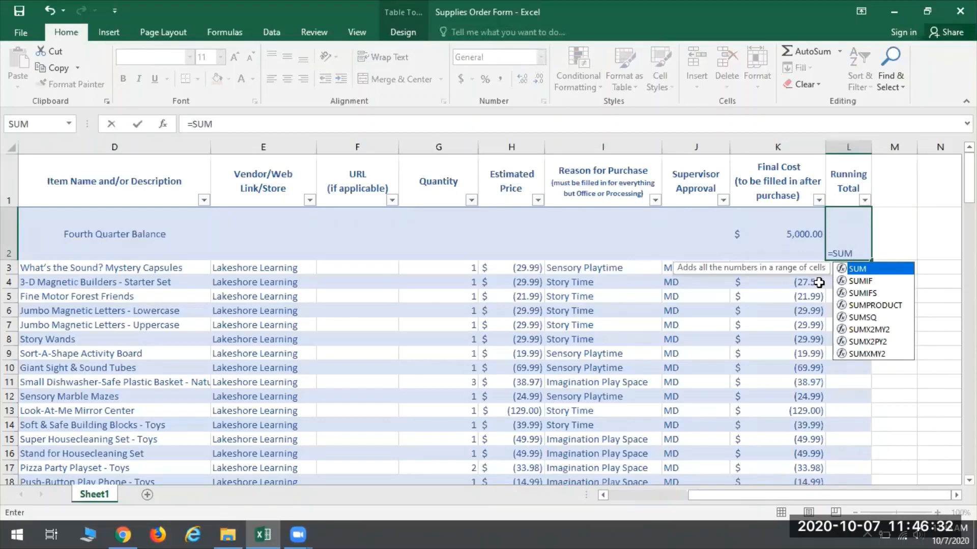
pyautogui.write('(K')
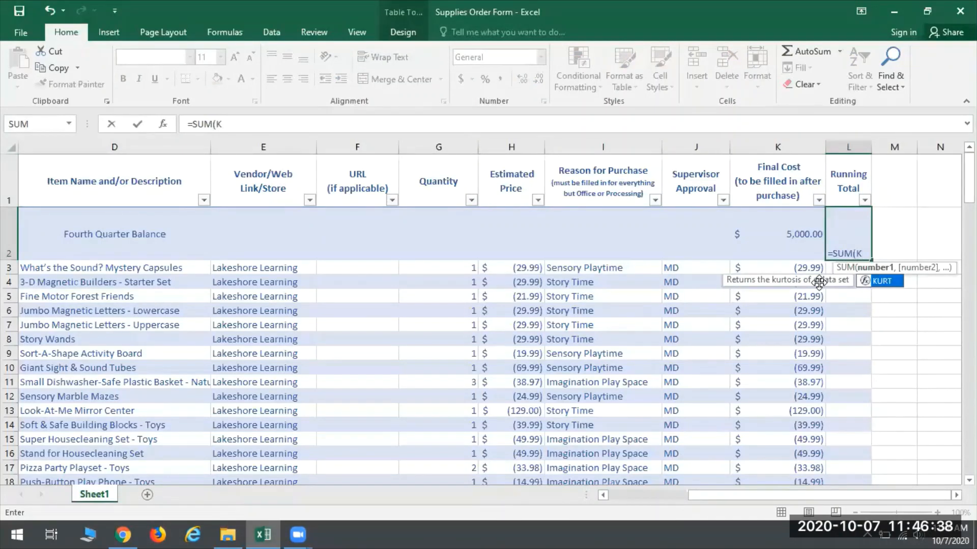
pyautogui.write('$2')
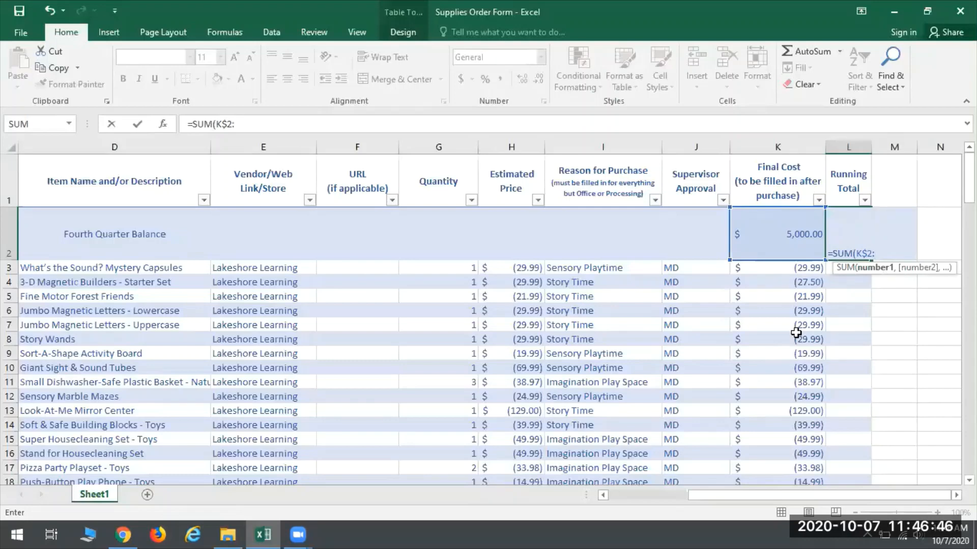
pyautogui.write(':K2')
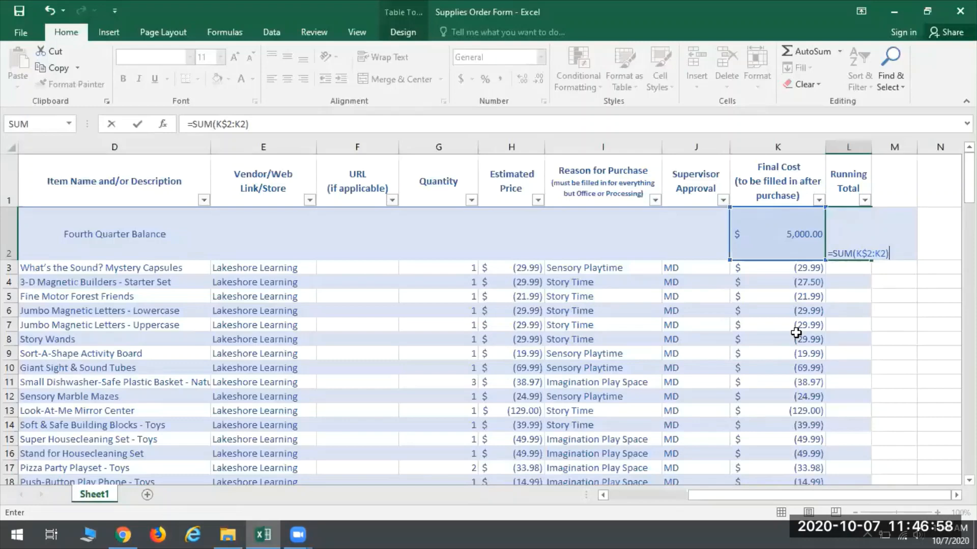
pyautogui.press('Return')
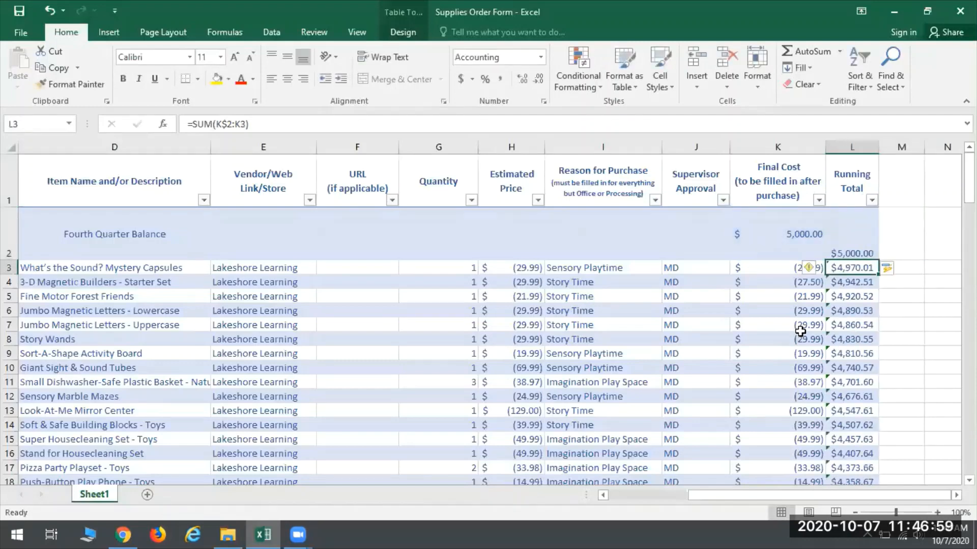
# Step: Compare the Running Total formulas in cells L2, L3 and L4 with the Final Cost in K3
pyautogui.click(840, 230)
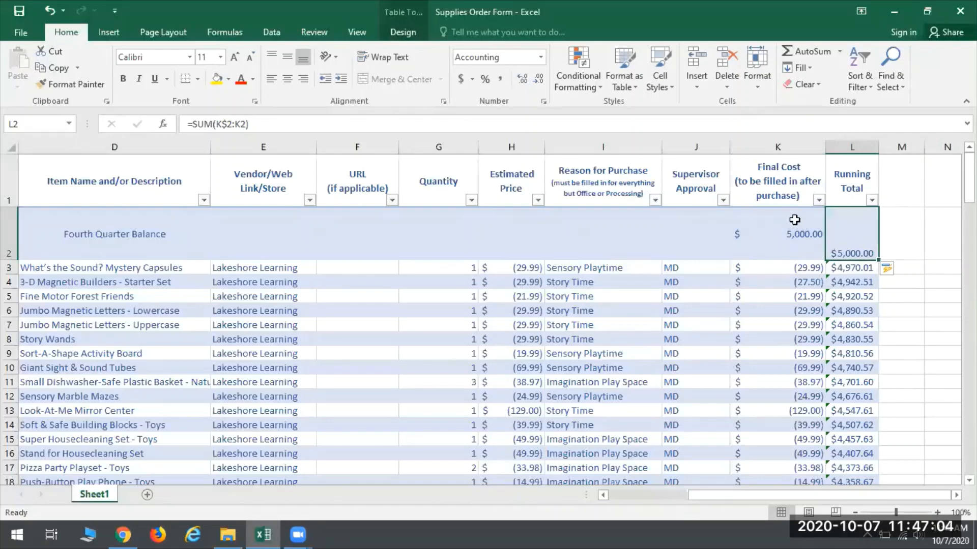
pyautogui.click(845, 265)
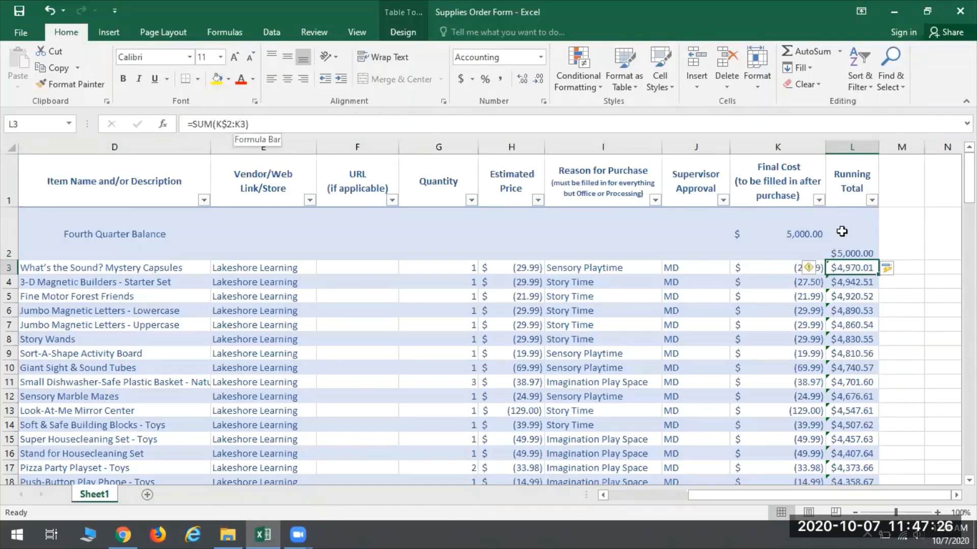
pyautogui.click(768, 267)
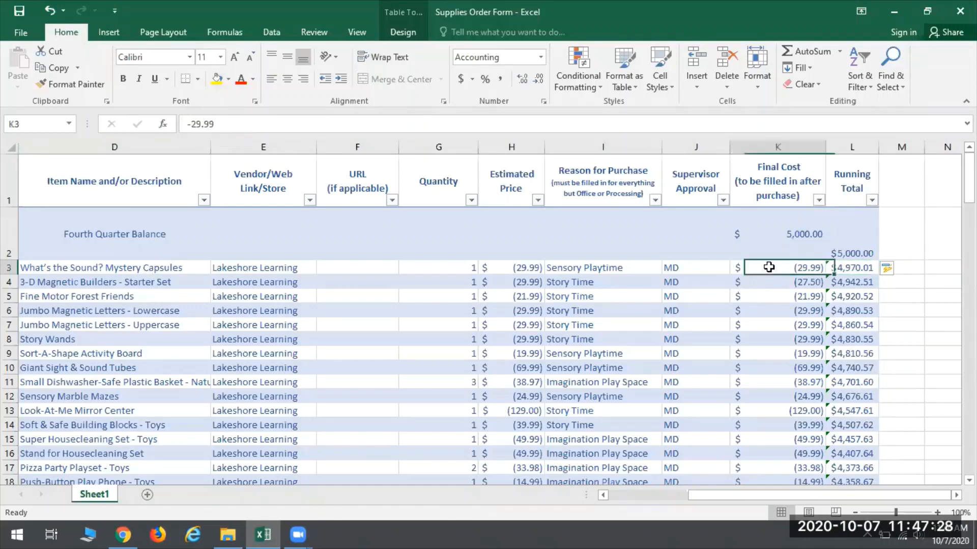
pyautogui.click(856, 271)
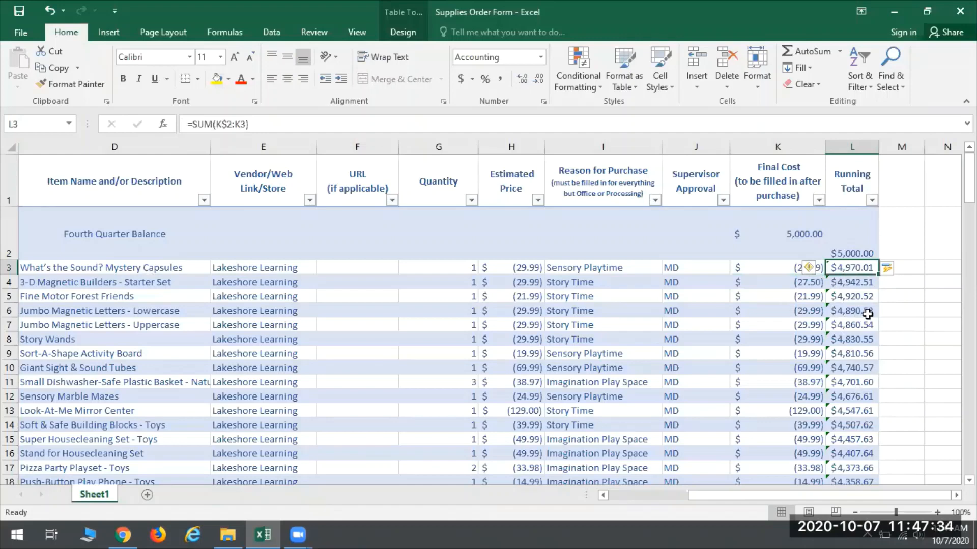
pyautogui.click(860, 281)
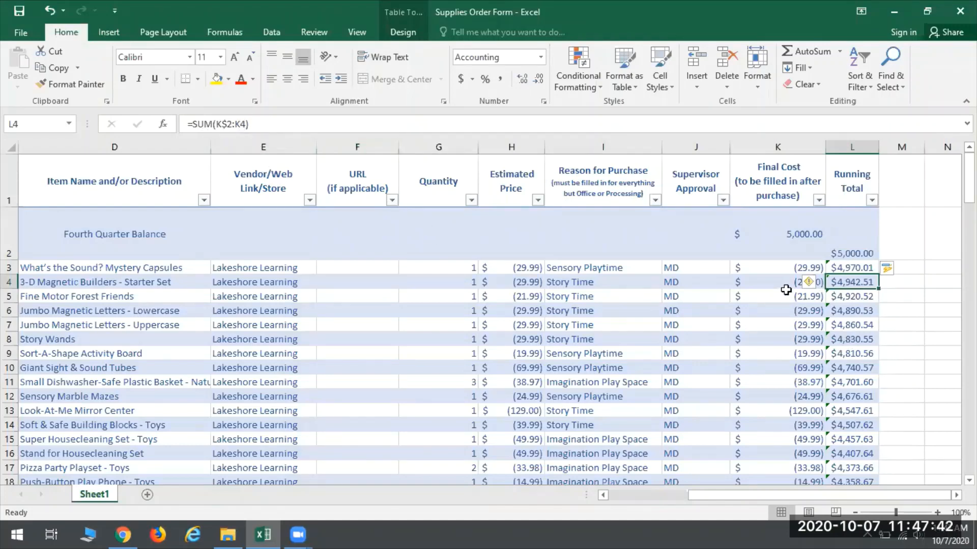
# Step: Compare the Final Cost values in K3 and K4 with the Running Total formula in L4
pyautogui.click(780, 254)
pyautogui.click(778, 268)
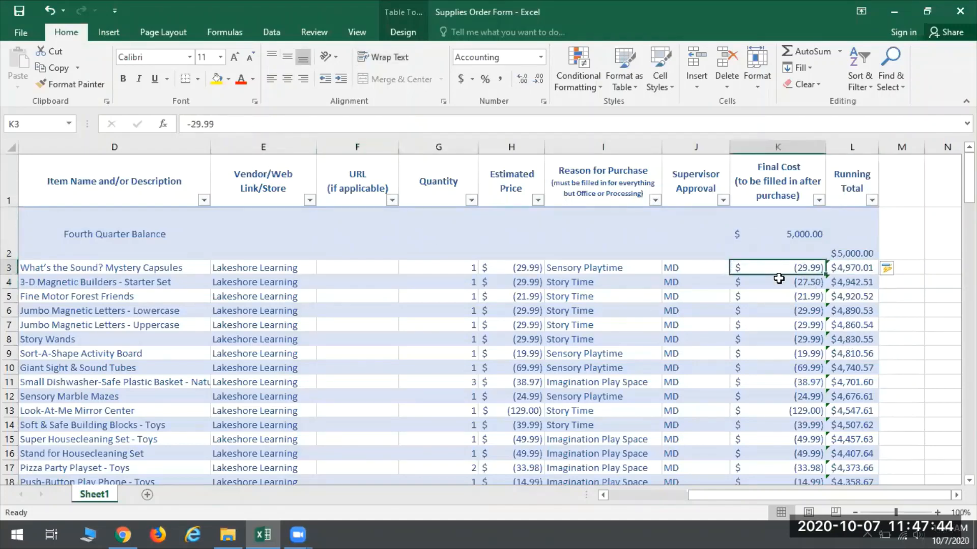
pyautogui.click(779, 282)
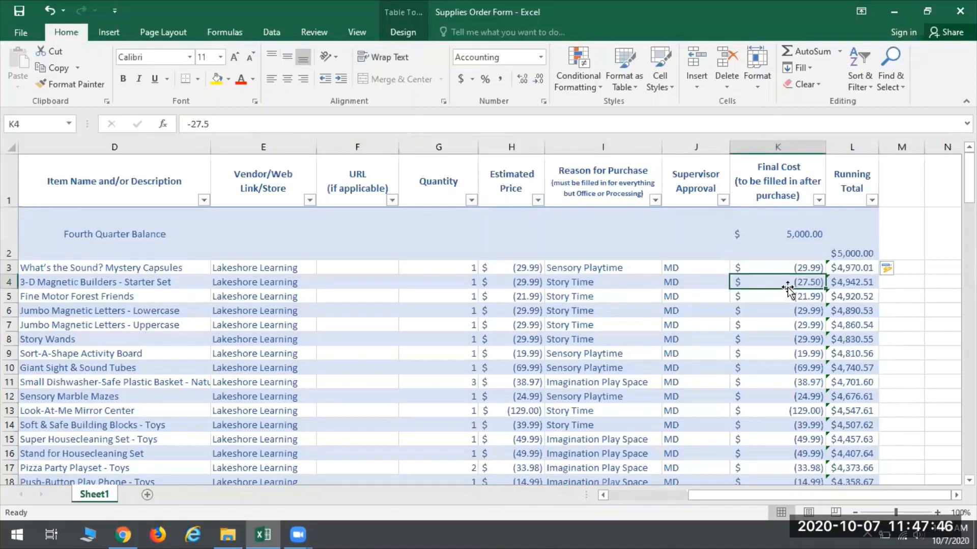
pyautogui.click(847, 281)
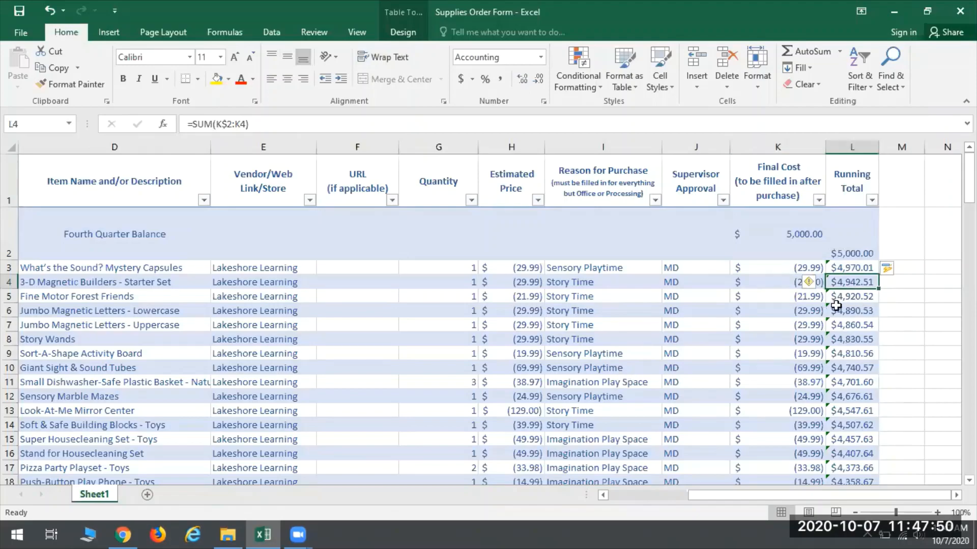
# Step: Check the Running Total column down to the table's last row and inspect the formula in L138
pyautogui.scroll(-15, 829, 301)
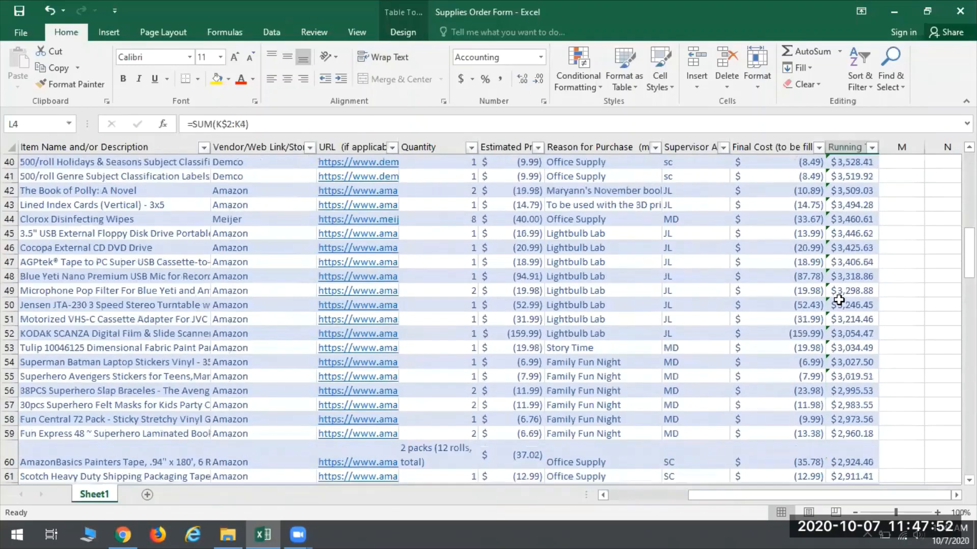
pyautogui.scroll(-20, 838, 300)
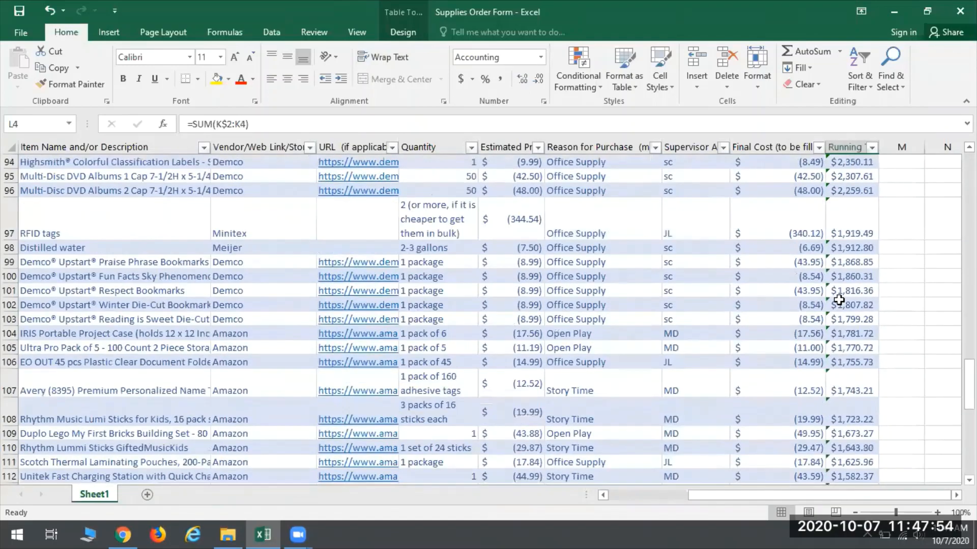
pyautogui.scroll(-6, 838, 301)
pyautogui.scroll(2, 837, 299)
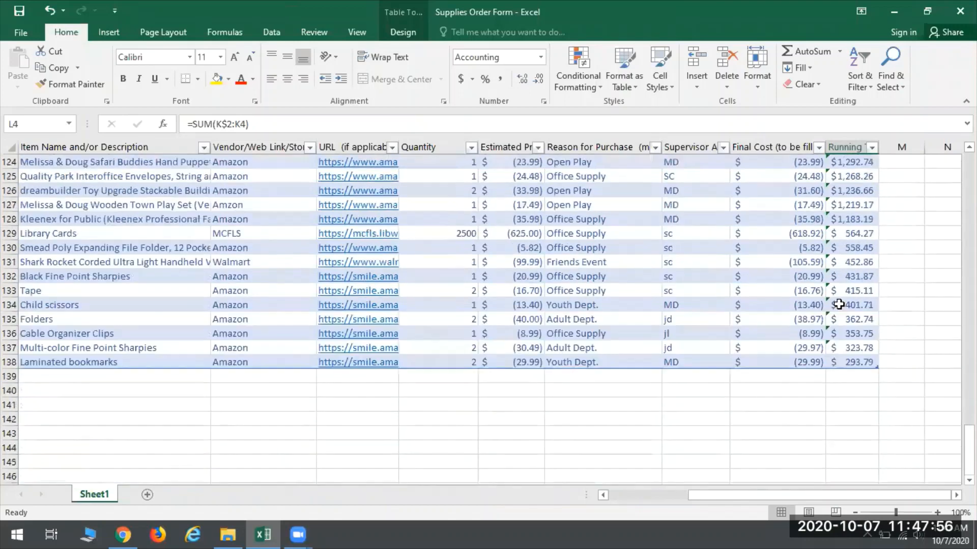
pyautogui.click(855, 361)
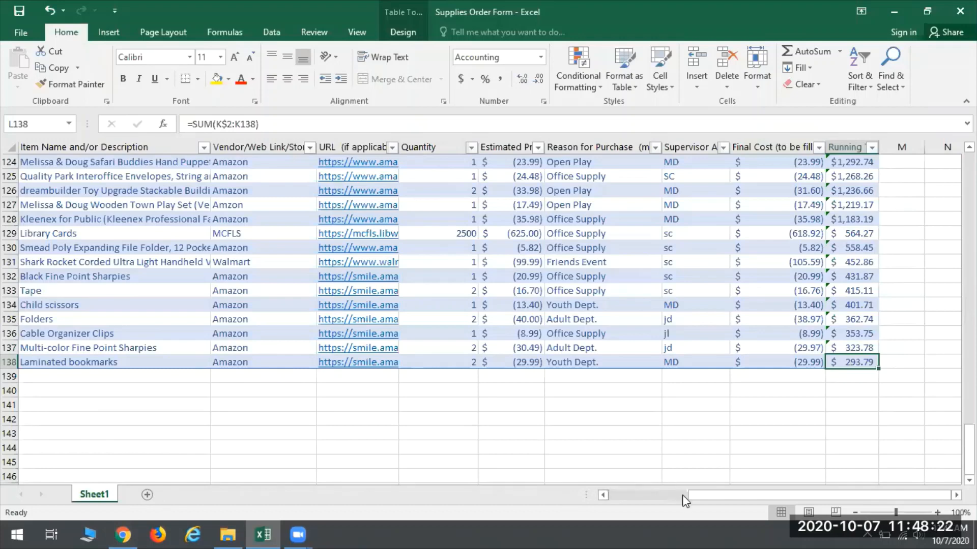
# Step: Examine the category list in A141:A145 below the table along with the Item Name and Final Cost columns
pyautogui.moveTo(713, 497); pyautogui.dragTo(636, 496)
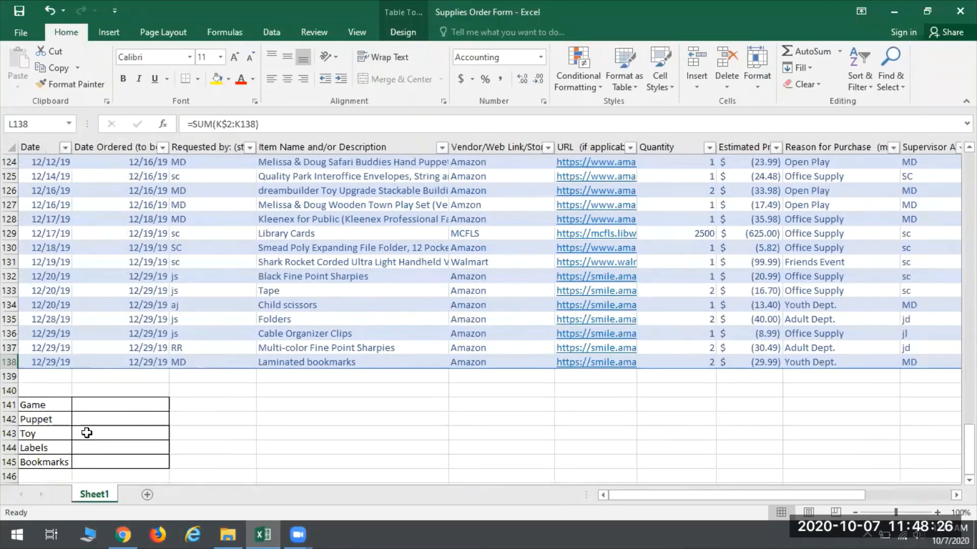
pyautogui.scroll(-1, 86, 433)
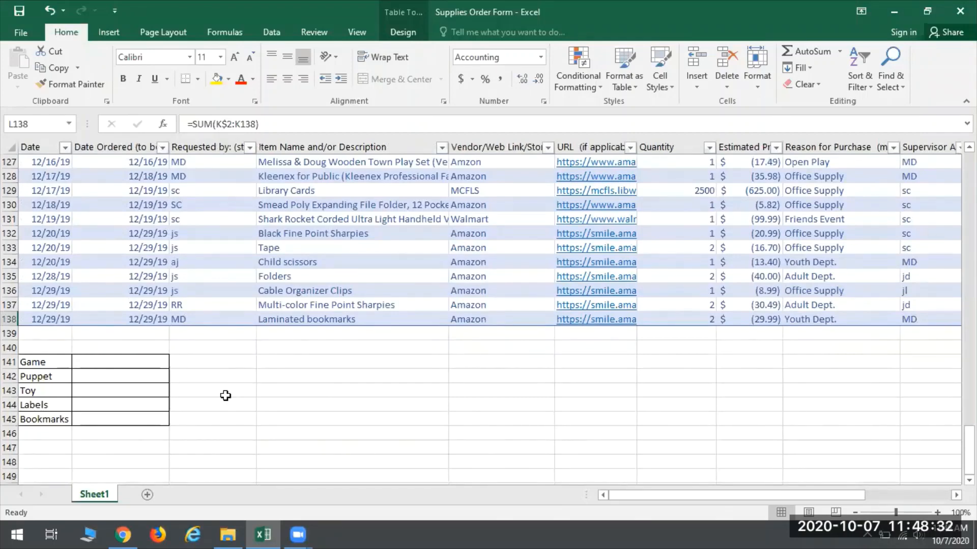
pyautogui.click(31, 361)
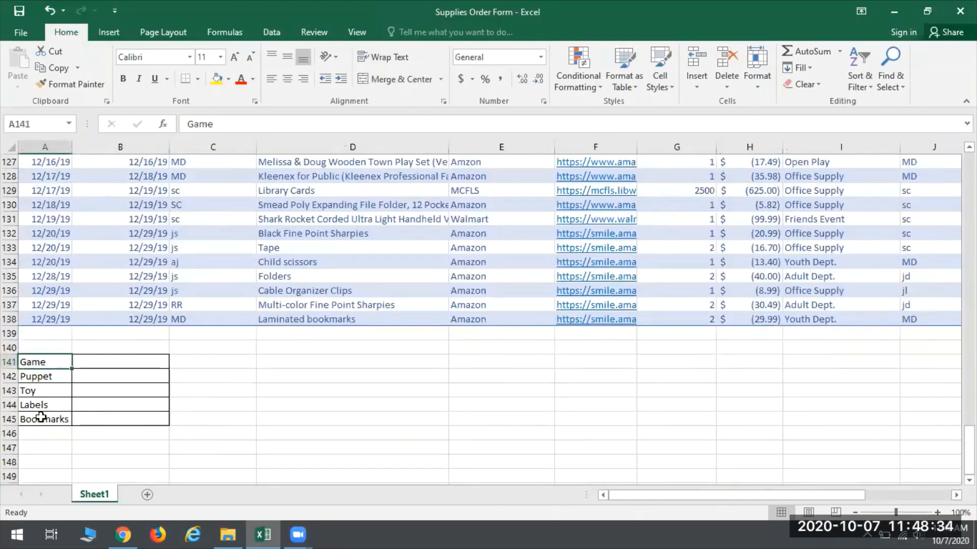
pyautogui.scroll(5, 348, 223)
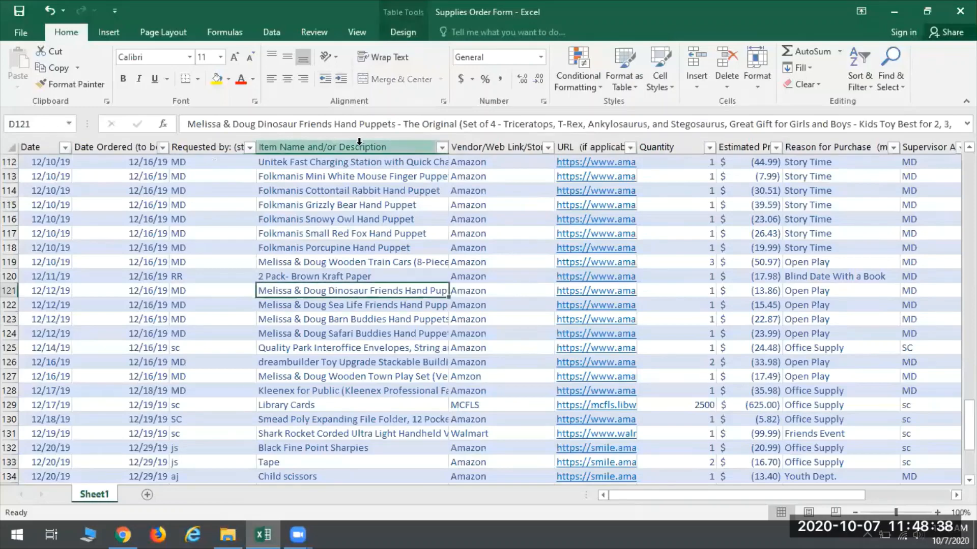
pyautogui.scroll(-4, 209, 424)
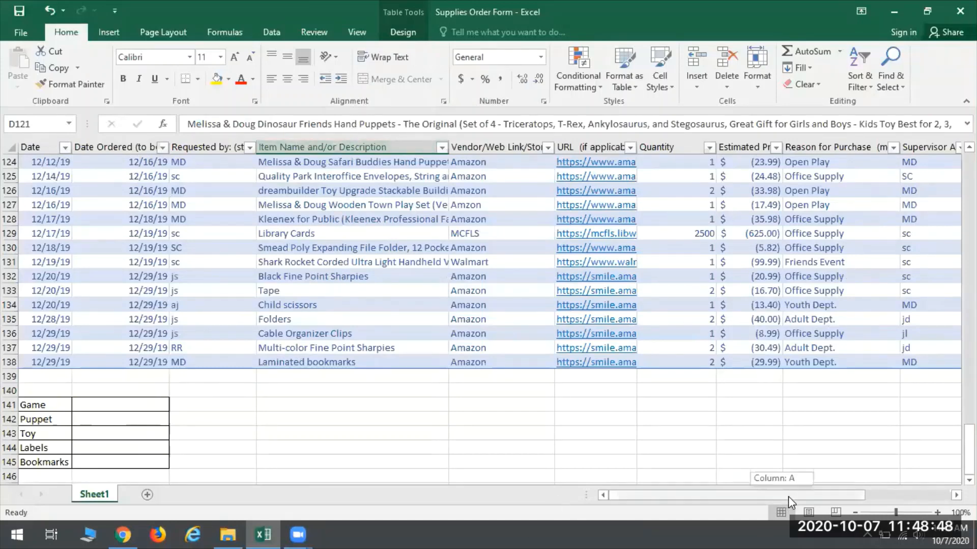
pyautogui.moveTo(788, 496); pyautogui.dragTo(868, 496)
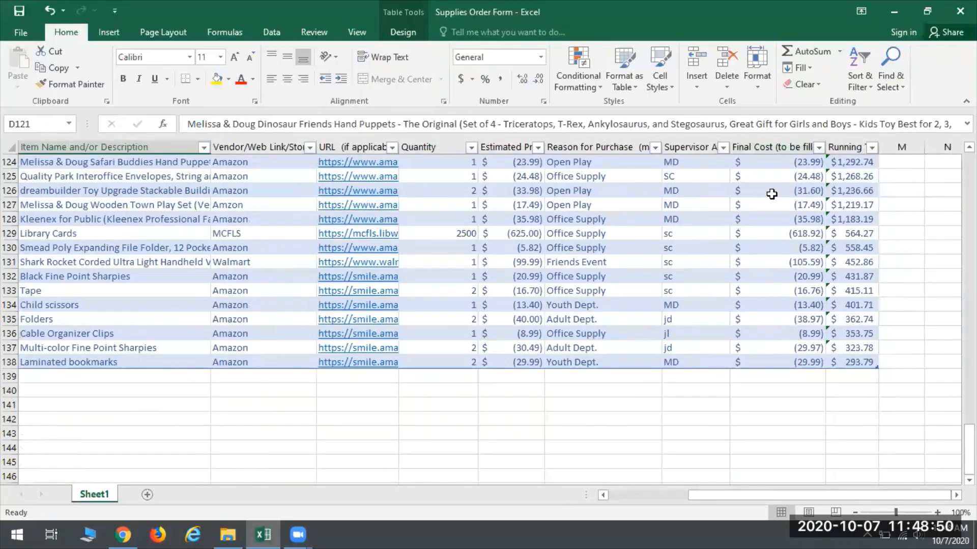
pyautogui.moveTo(784, 493); pyautogui.dragTo(692, 494)
# Step: Review cells B141 to B145 beside the Game, Puppet, Toy, Labels and Bookmarks categories
pyautogui.click(122, 406)
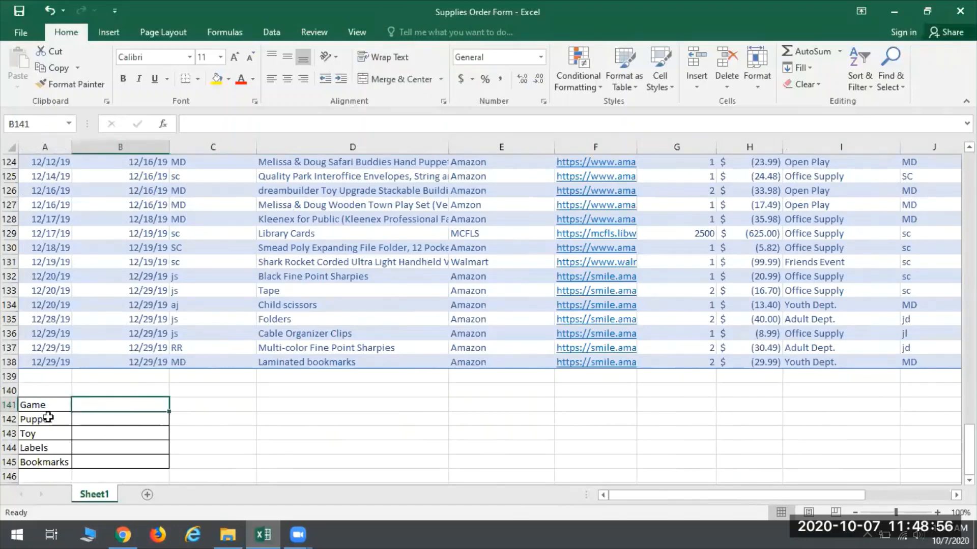
pyautogui.click(82, 420)
pyautogui.click(90, 438)
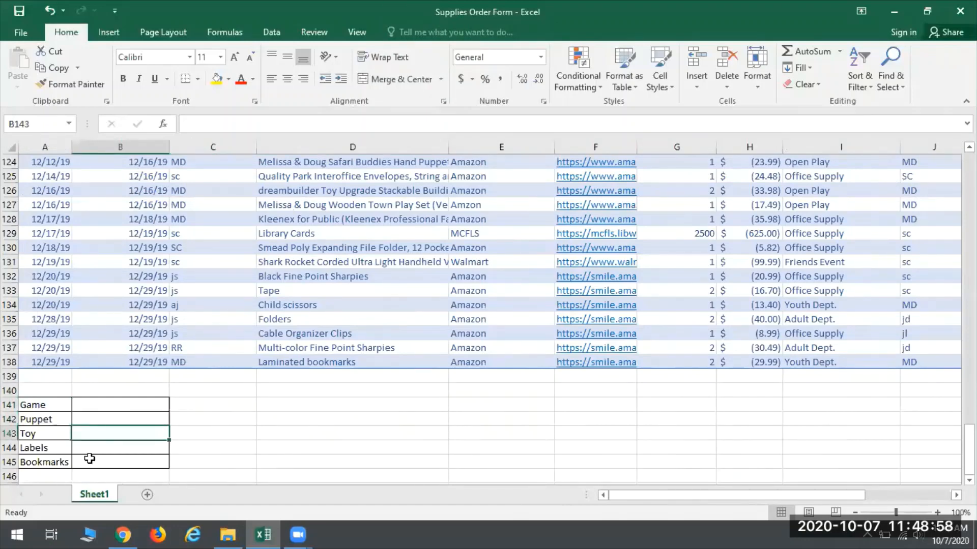
pyautogui.click(91, 448)
pyautogui.click(91, 461)
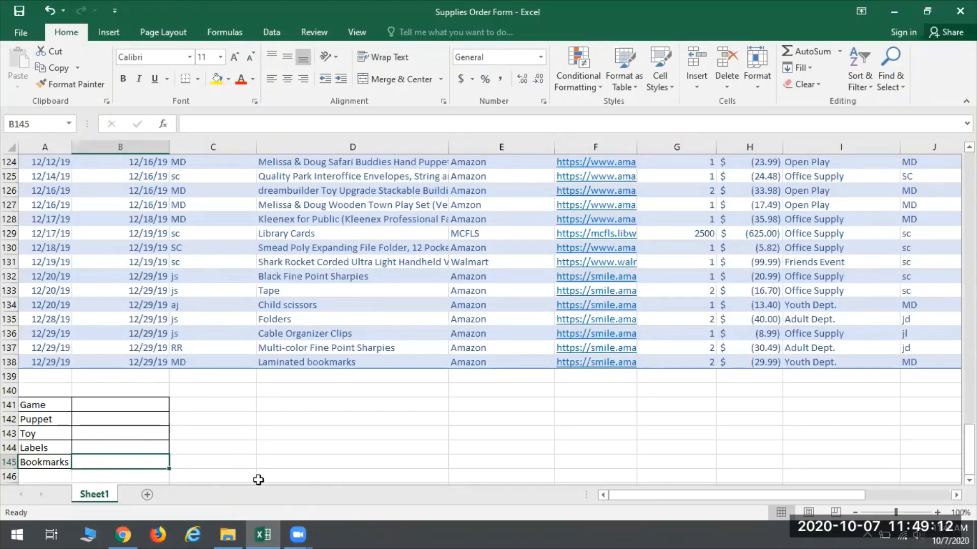
# Step: Begin a =SUMIF( formula in cell B141 for the Game category
pyautogui.click(95, 403)
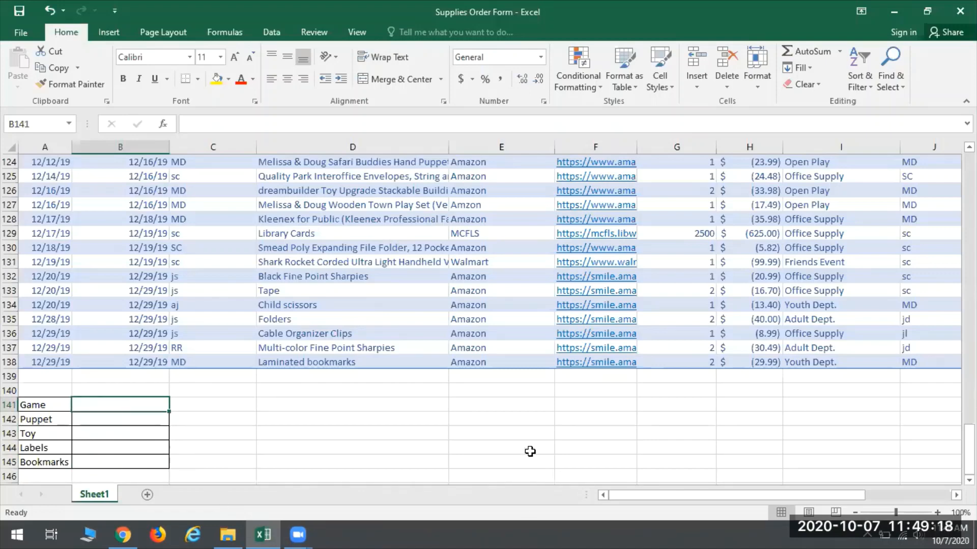
pyautogui.write('=SUMIF')
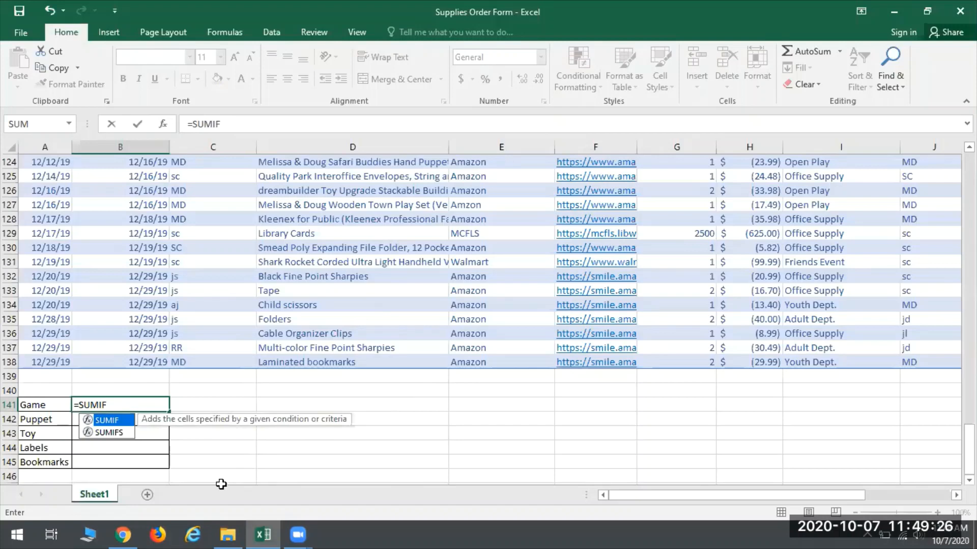
pyautogui.write('(')
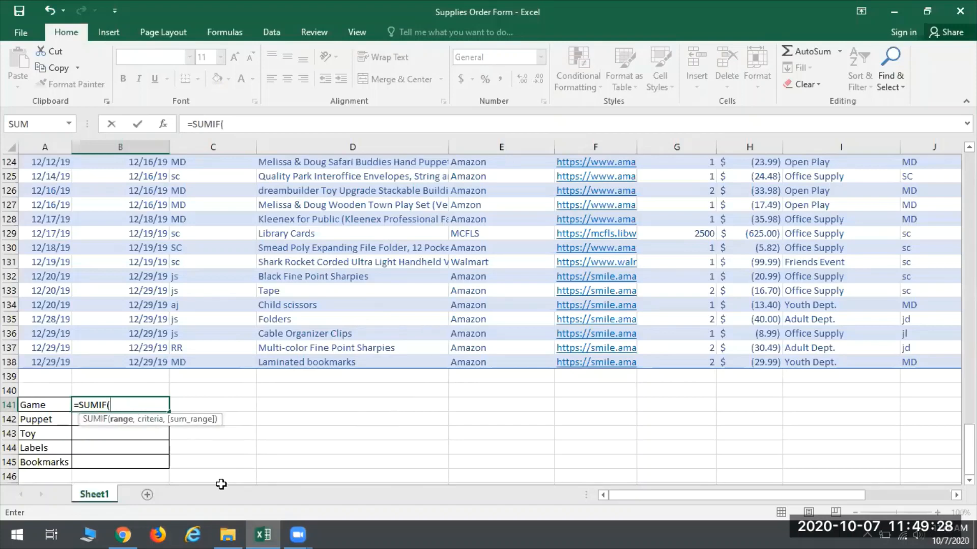
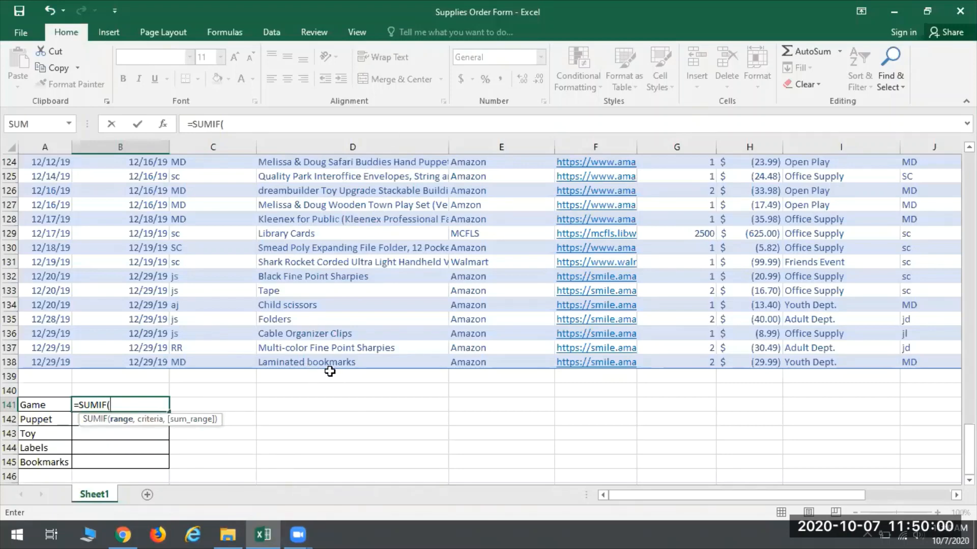
# Step: Enter D3:D138 as the range of the SUMIF formula in B141 and check the cells it covers in the Item Name column
pyautogui.write('D')
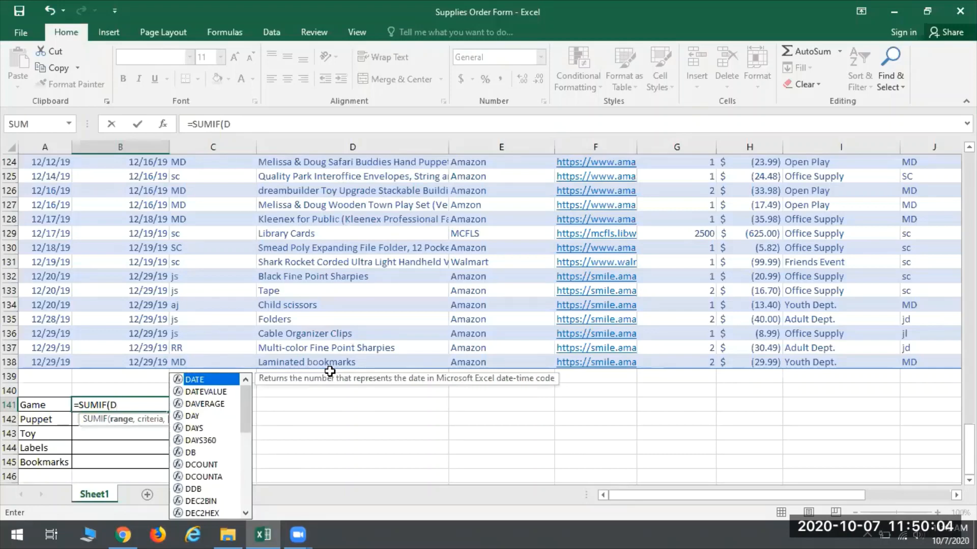
pyautogui.write('3')
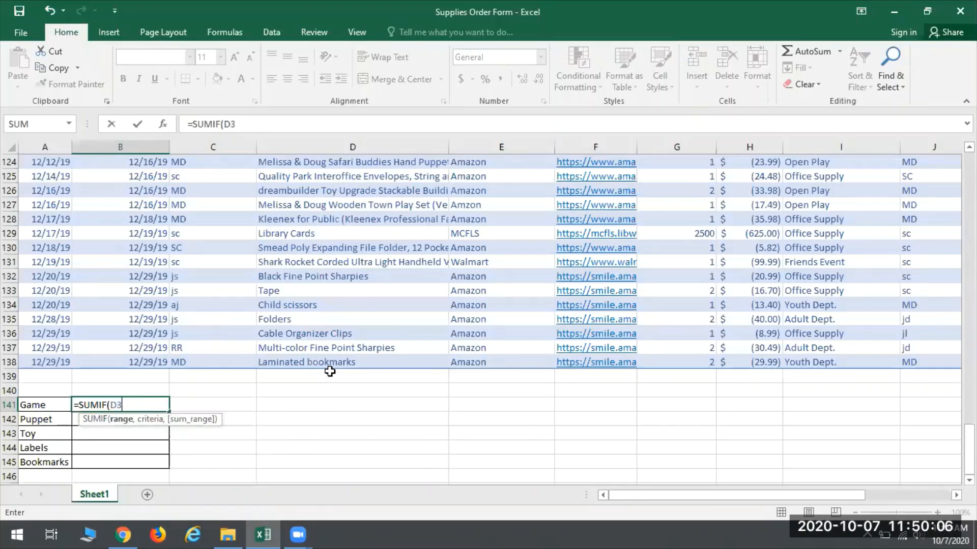
pyautogui.write(':D138')
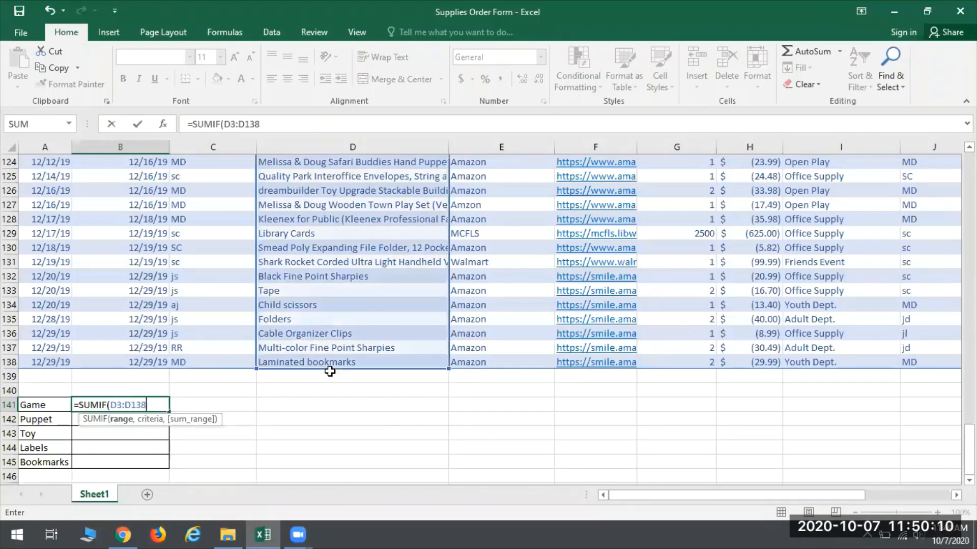
pyautogui.scroll(8, 406, 346)
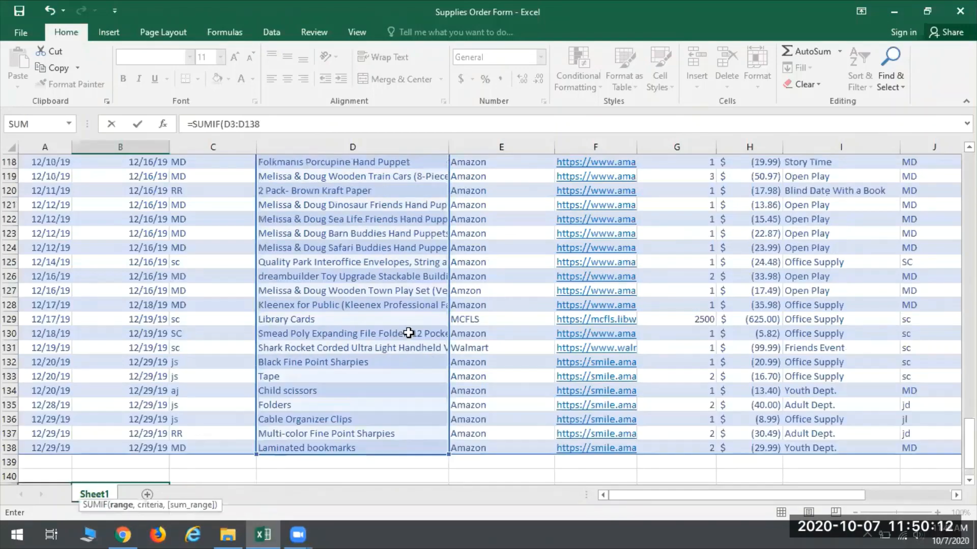
pyautogui.scroll(20, 392, 321)
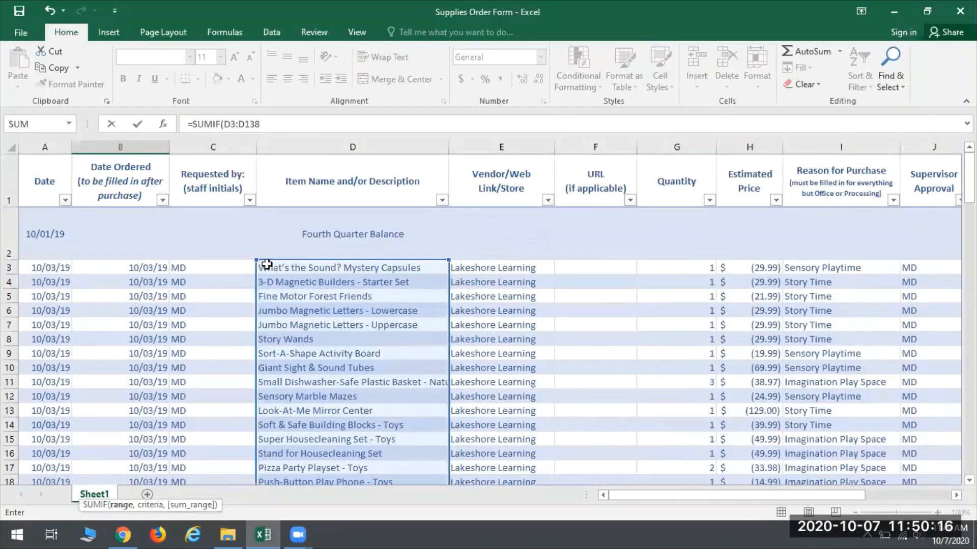
pyautogui.scroll(-11, 328, 336)
pyautogui.scroll(-20, 328, 335)
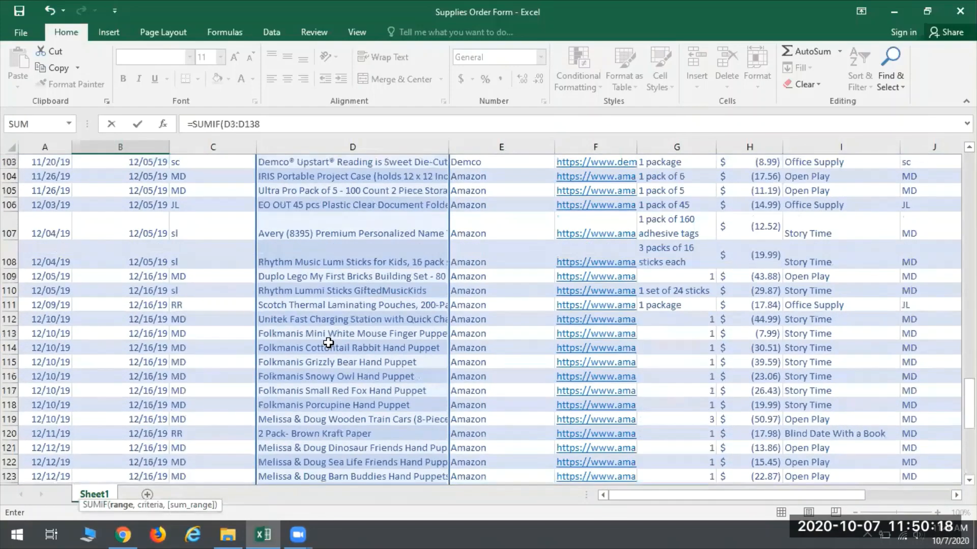
pyautogui.scroll(3, 320, 327)
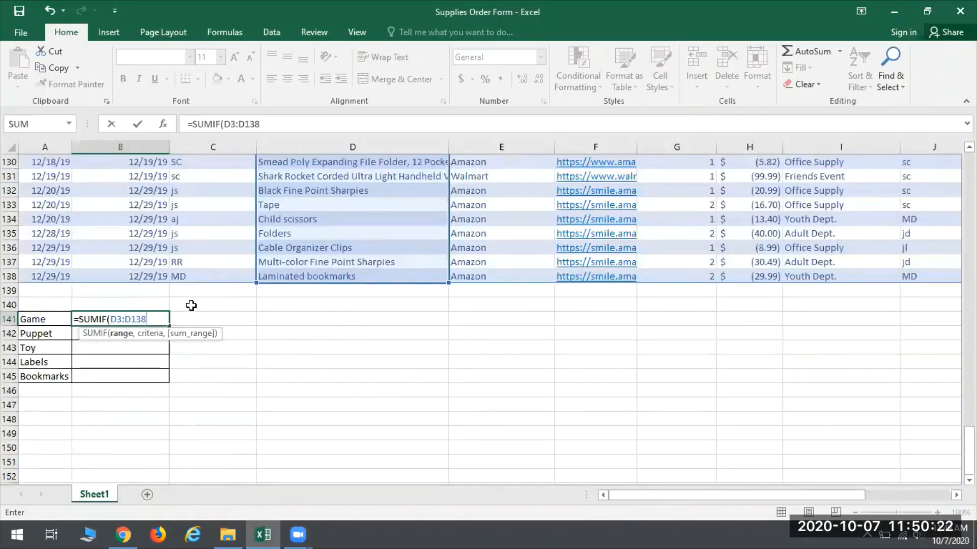
pyautogui.press('Return')
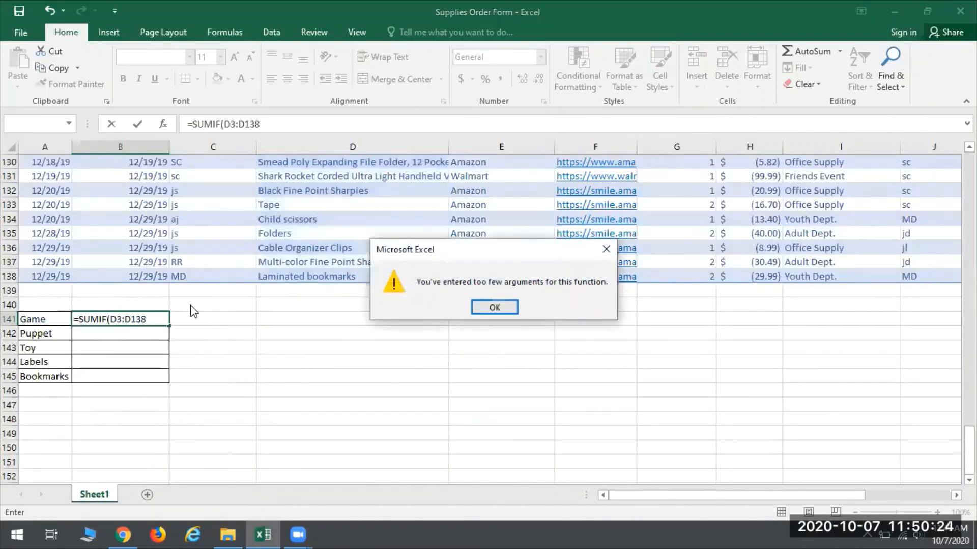
pyautogui.click(508, 308)
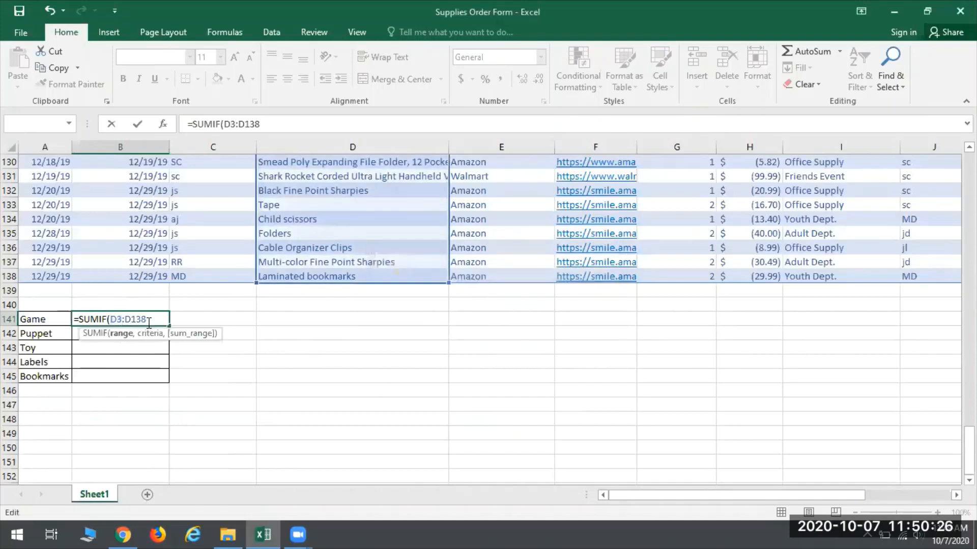
# Step: Add "*game*" as the criteria of the SUMIF formula in B141
pyautogui.write(',"*ga')
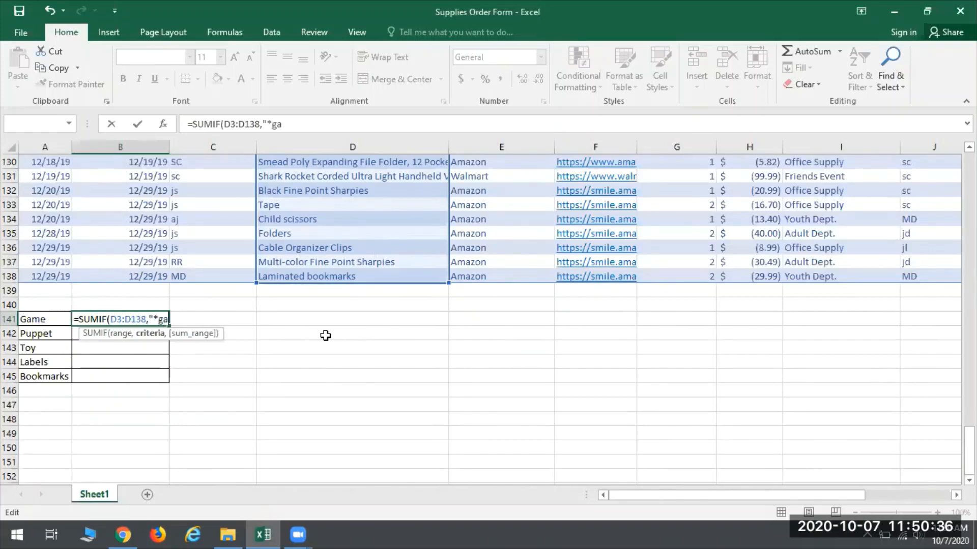
pyautogui.write('me*"')
pyautogui.click(325, 336)
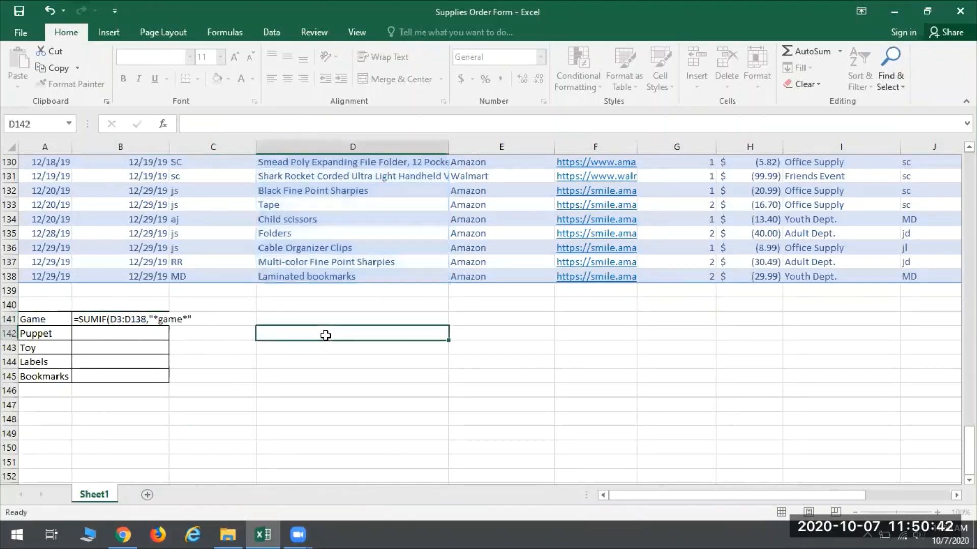
pyautogui.write(',')
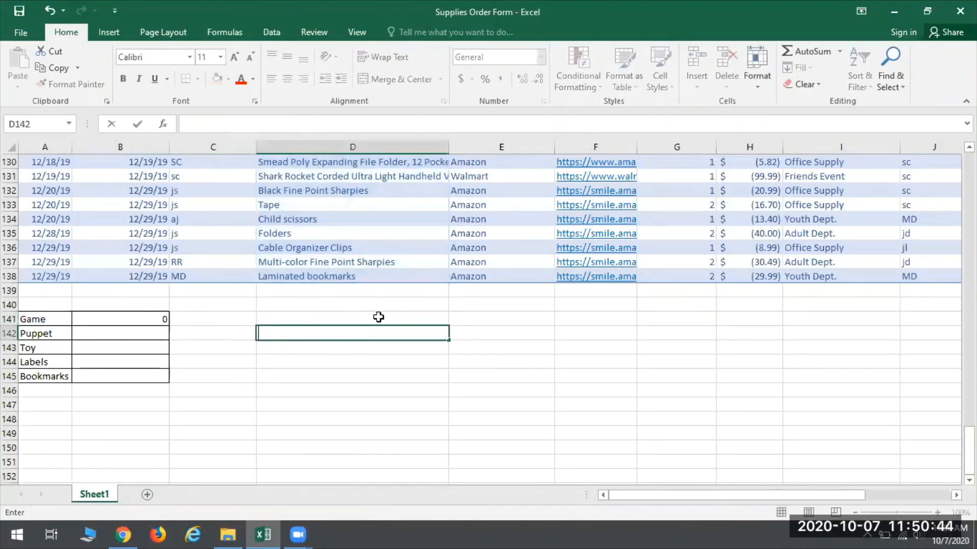
# Step: Add K3:K138 as the sum range so the formula in B141 reads =SUMIF(D3:D138,"*game*",K3:K138)
pyautogui.click(144, 321)
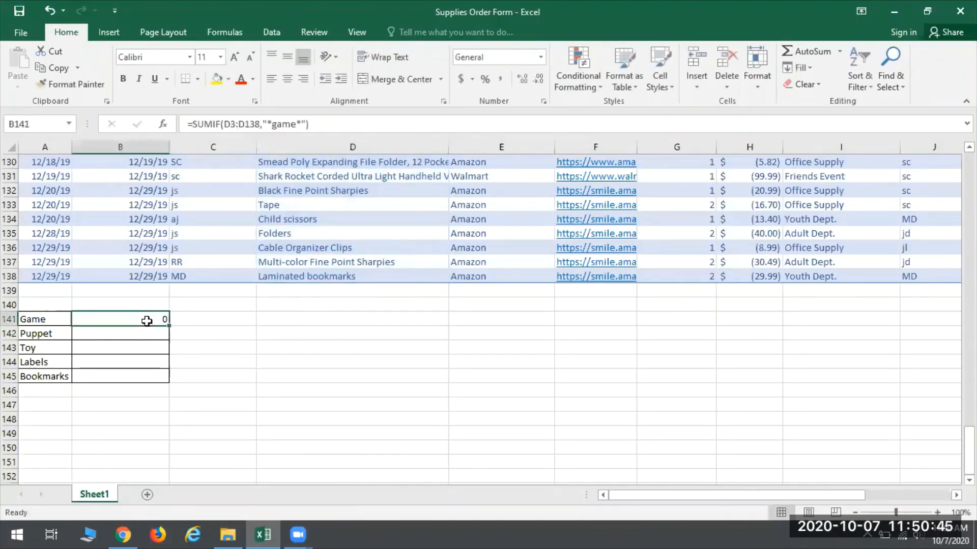
pyautogui.click(311, 124)
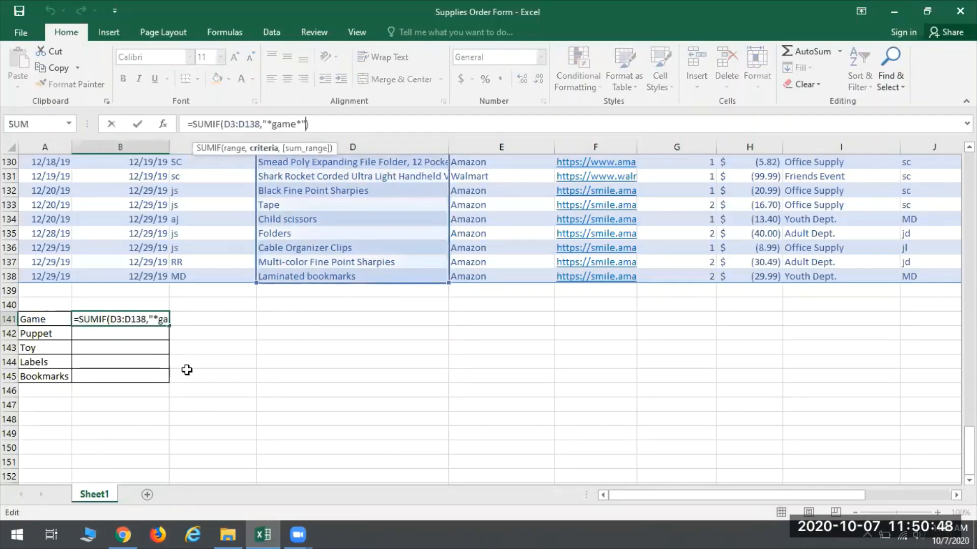
pyautogui.write(',')
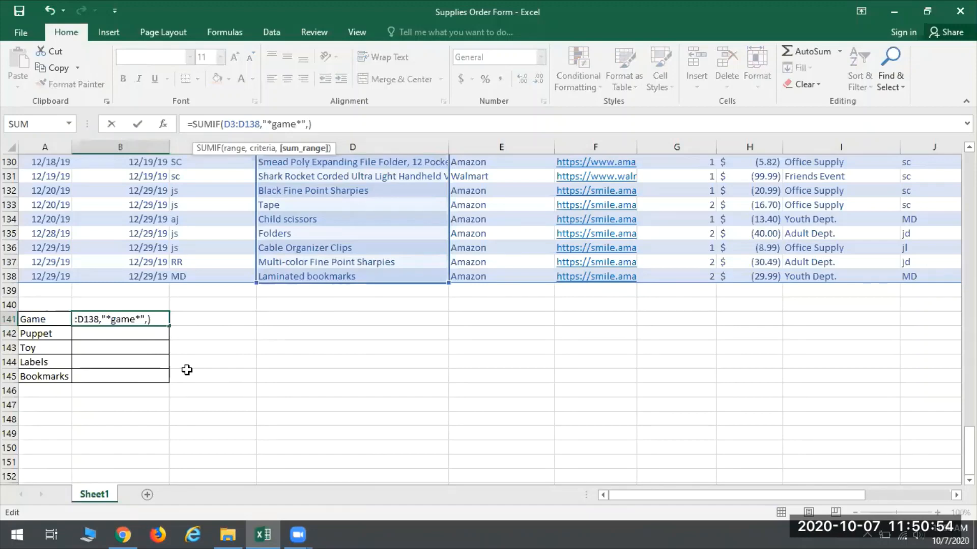
pyautogui.write('K')
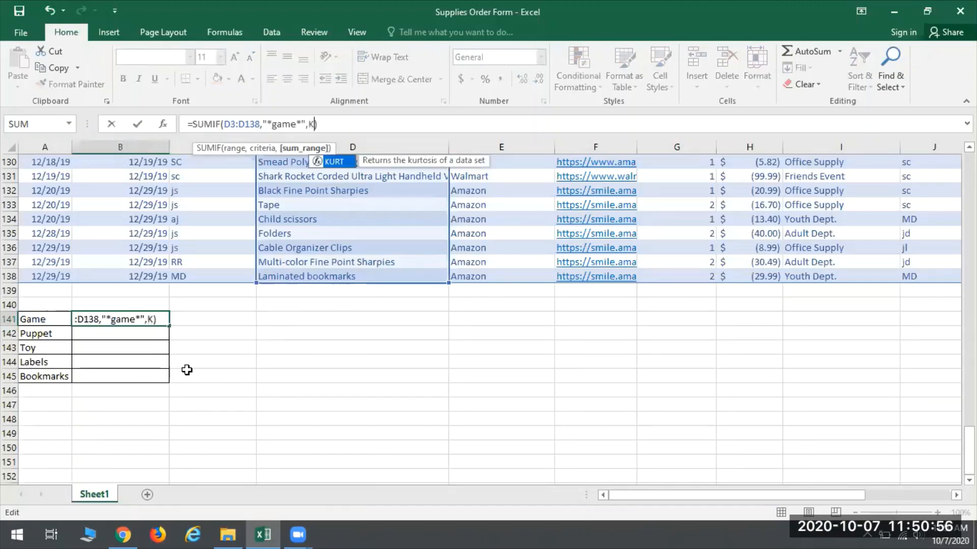
pyautogui.write('3:')
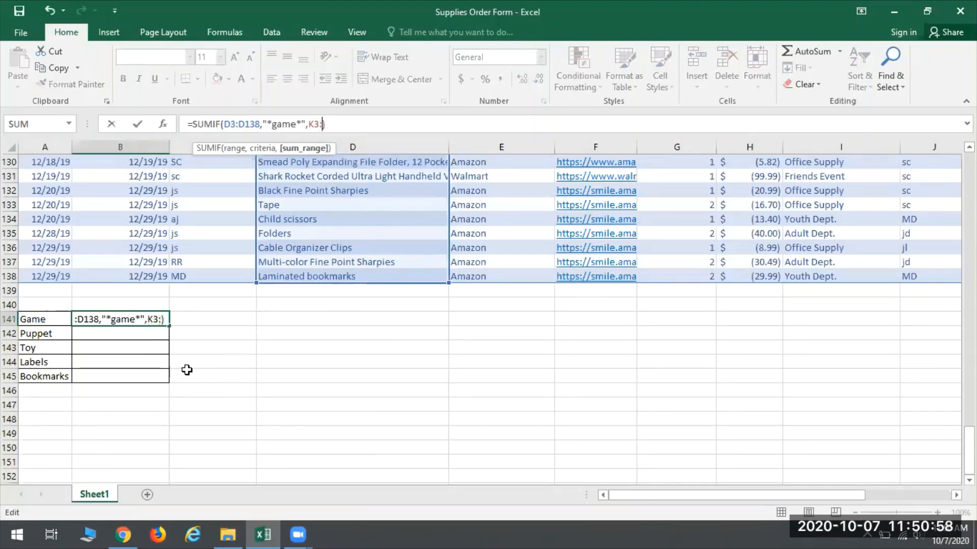
pyautogui.write('K138')
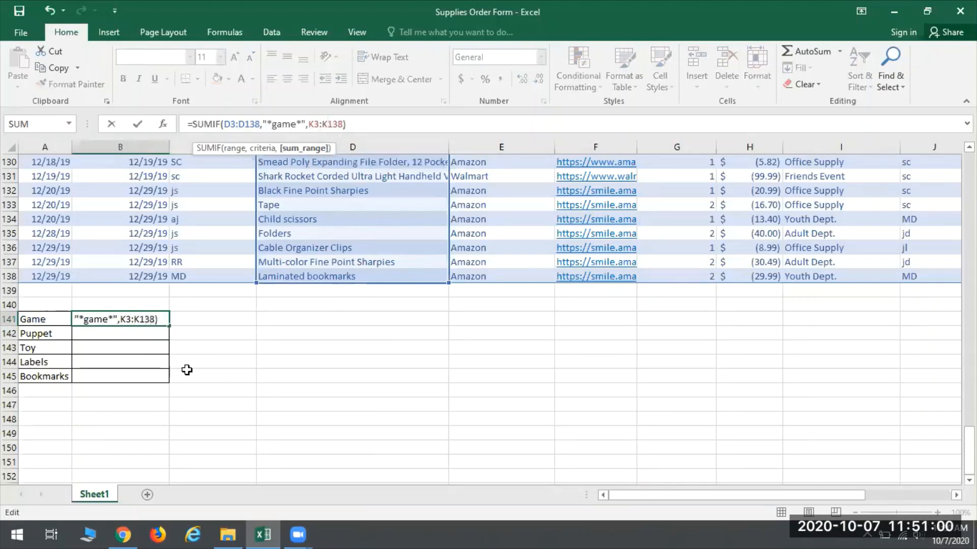
pyautogui.moveTo(735, 495)
pyautogui.mouseDown()
pyautogui.moveTo(819, 495)
pyautogui.moveTo(717, 497)
pyautogui.mouseUp()
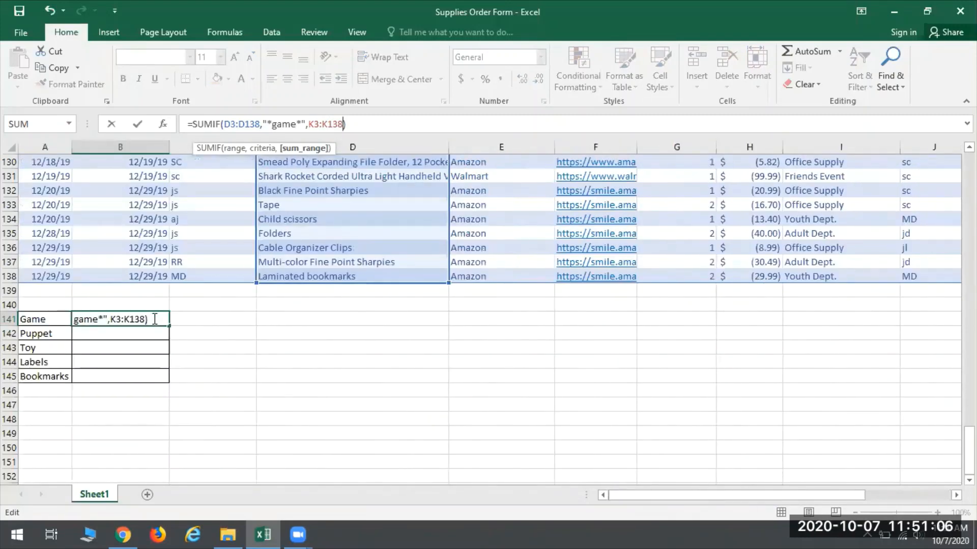
pyautogui.click(382, 124)
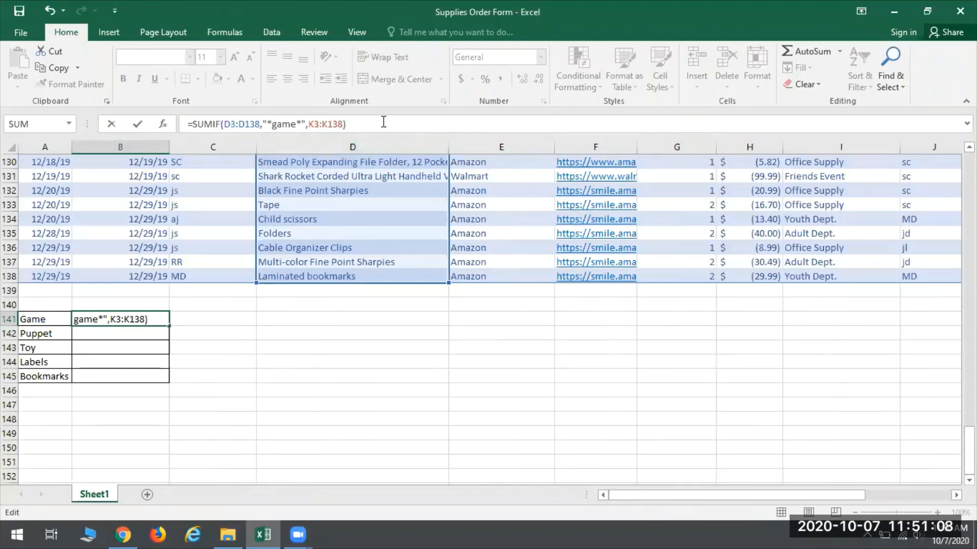
pyautogui.press('Return')
pyautogui.click(129, 319)
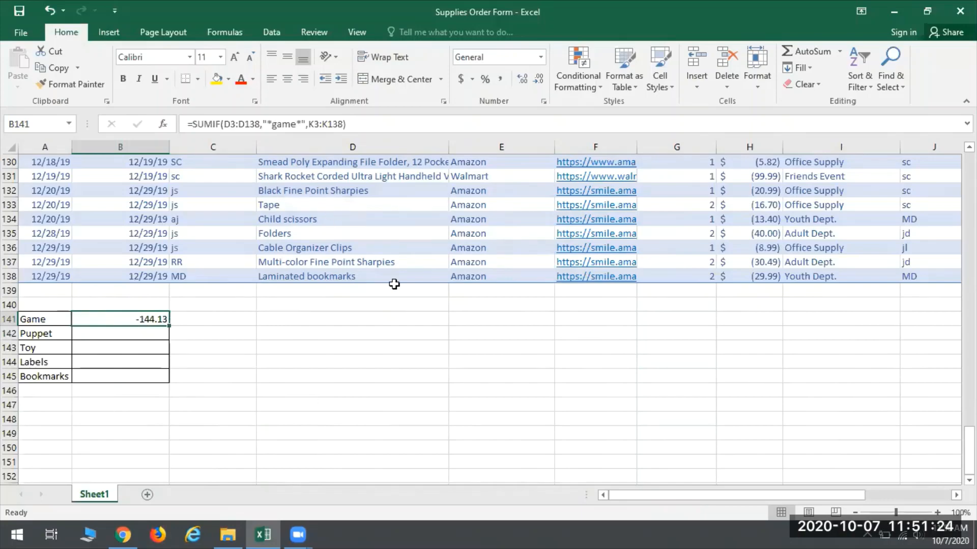
# Step: Filter the Item Name and/or Description column to rows that contain "game"
pyautogui.scroll(1, 379, 305)
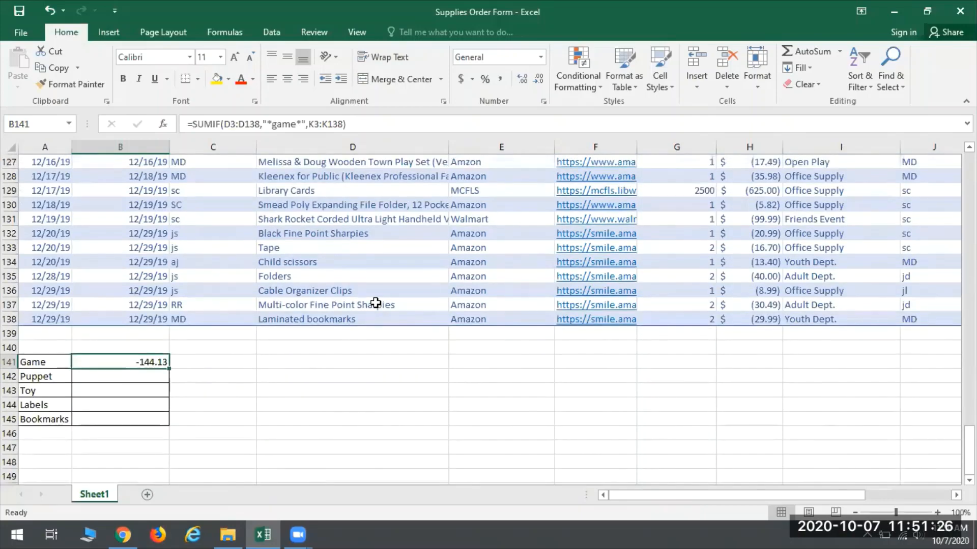
pyautogui.scroll(20, 375, 303)
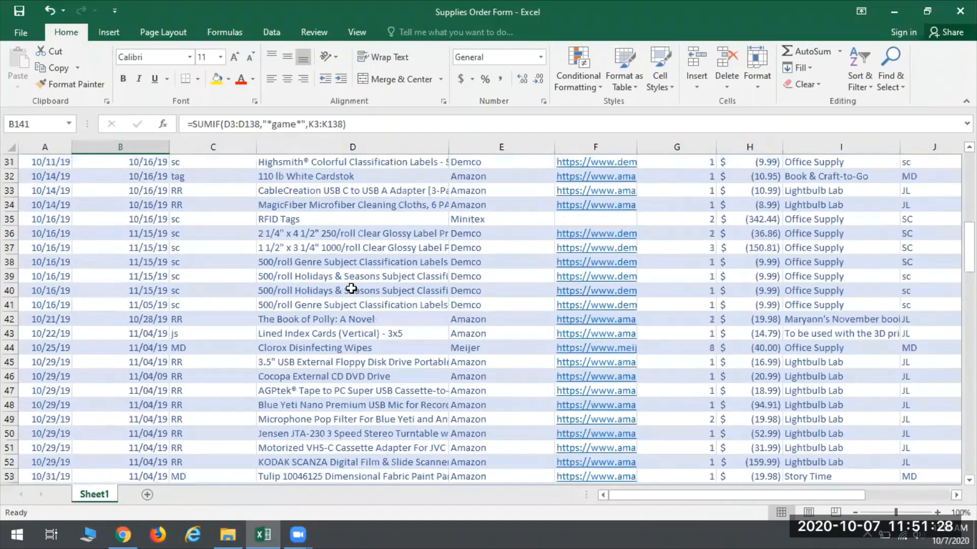
pyautogui.scroll(10, 351, 289)
pyautogui.click(337, 278)
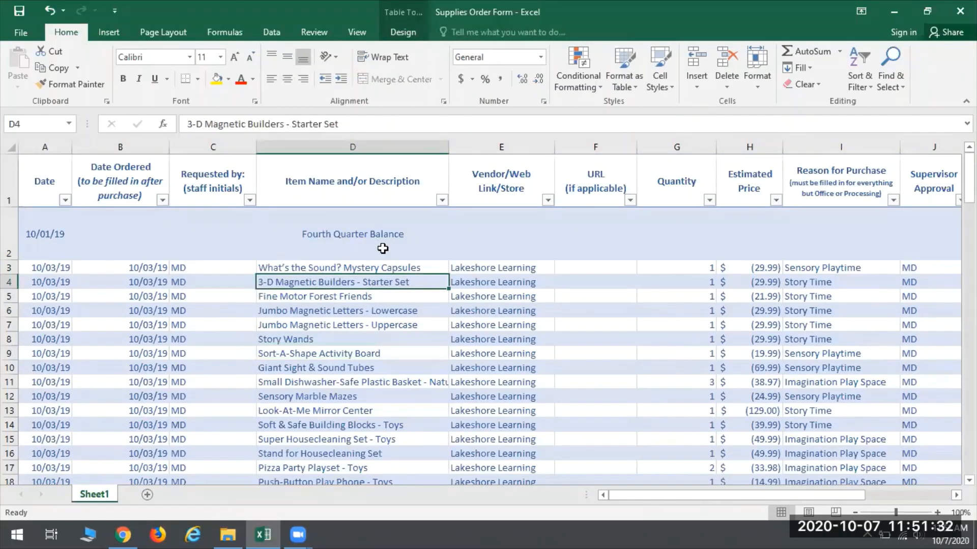
pyautogui.click(442, 201)
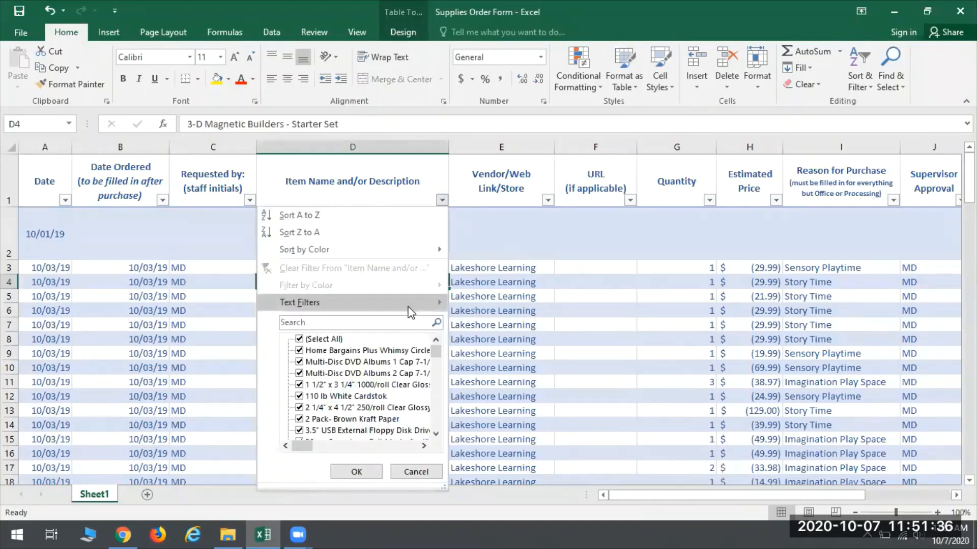
pyautogui.moveTo(411, 312)
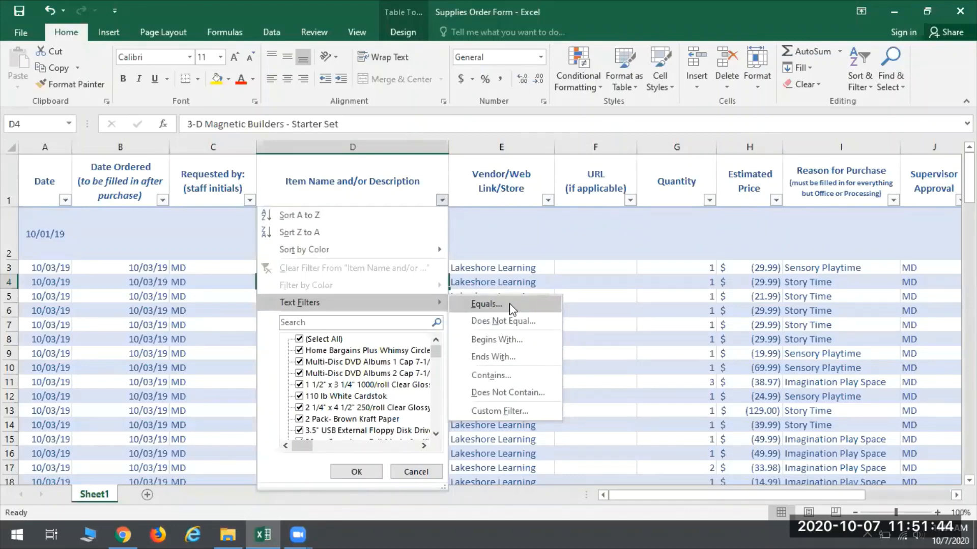
pyautogui.click(475, 379)
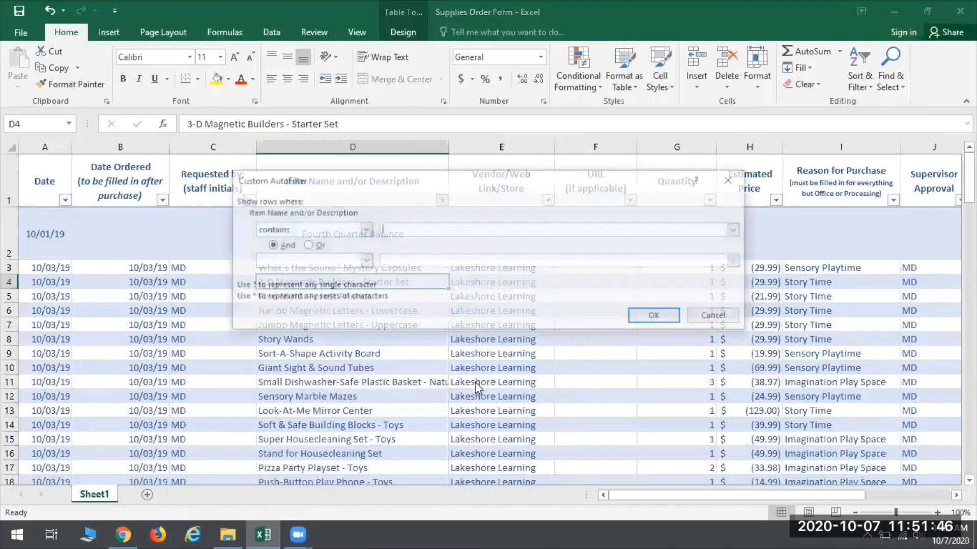
pyautogui.write('game')
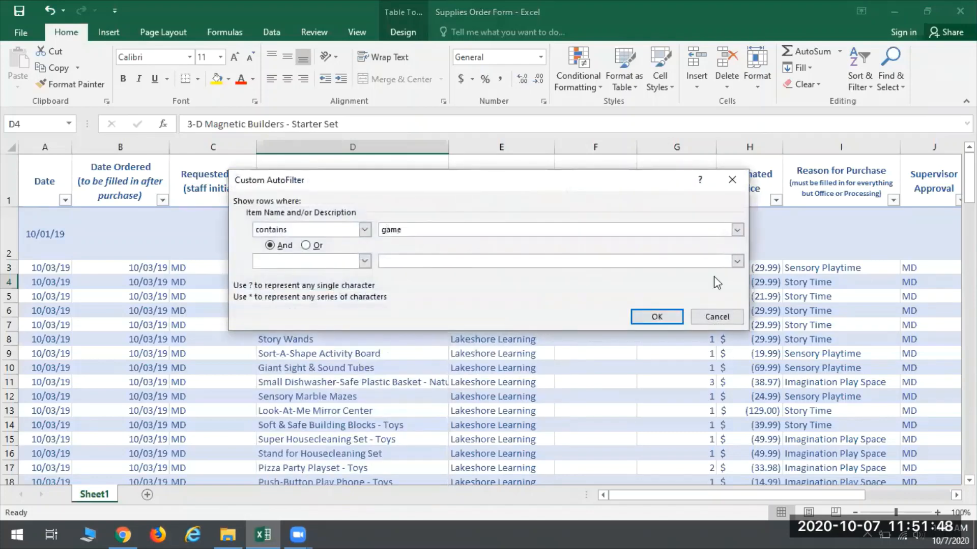
pyautogui.click(655, 319)
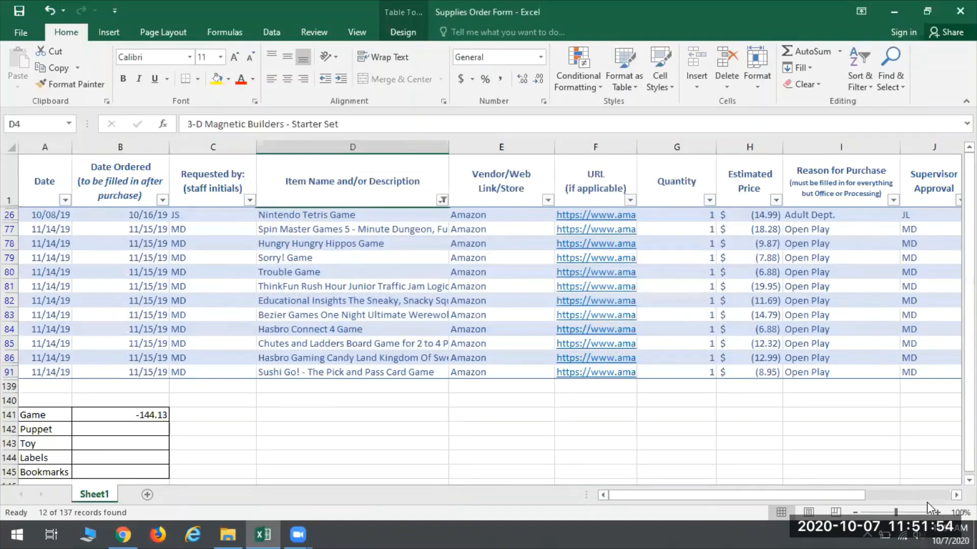
# Step: Total the filtered Final Cost values in K139 with AutoSum and compare the sum with the Game total in B141
pyautogui.click(957, 495)
pyautogui.click(957, 495)
pyautogui.click(957, 495)
pyautogui.click(957, 495)
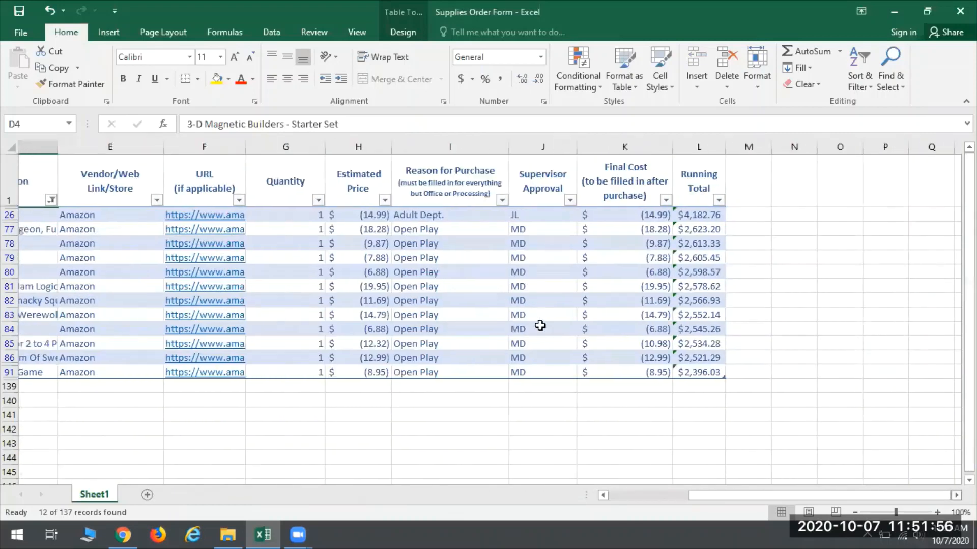
pyautogui.click(574, 388)
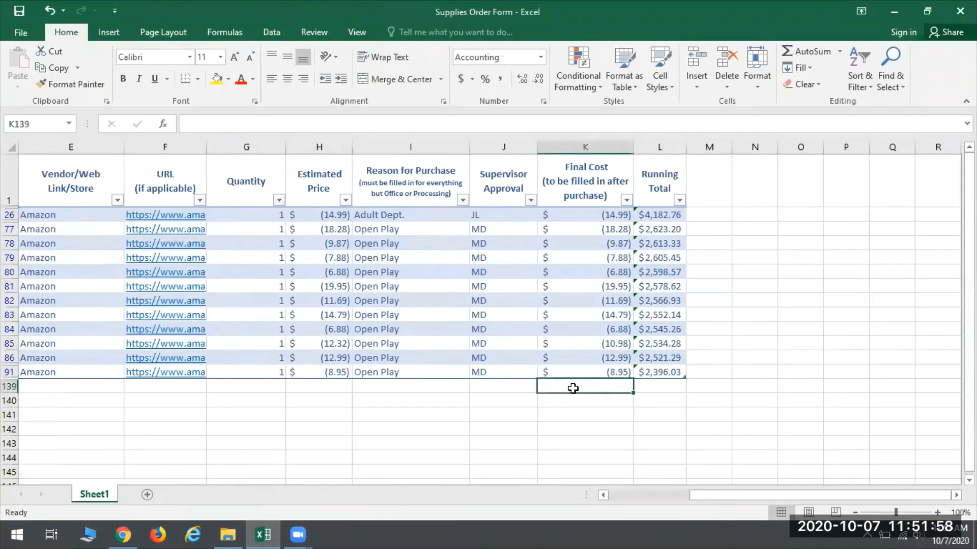
pyautogui.click(802, 53)
pyautogui.click(802, 53)
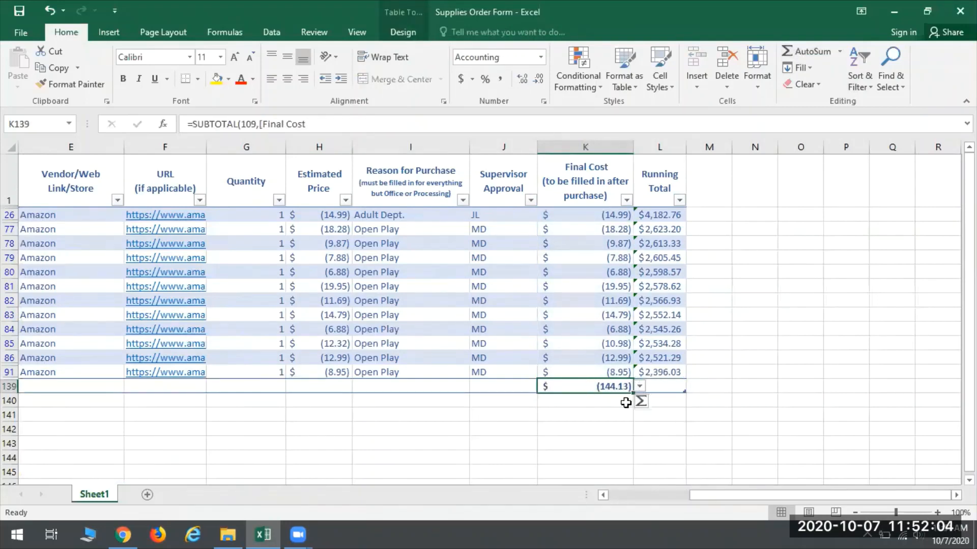
pyautogui.moveTo(795, 494); pyautogui.dragTo(407, 483)
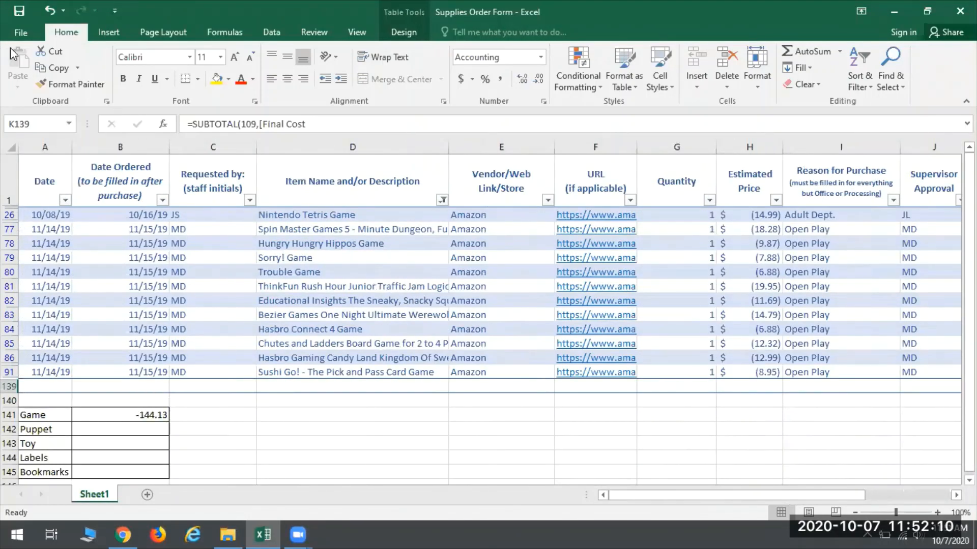
# Step: Undo the AutoSum total in K139 and the "game" filter, and return to the category list below the table
pyautogui.click(47, 19)
pyautogui.click(51, 18)
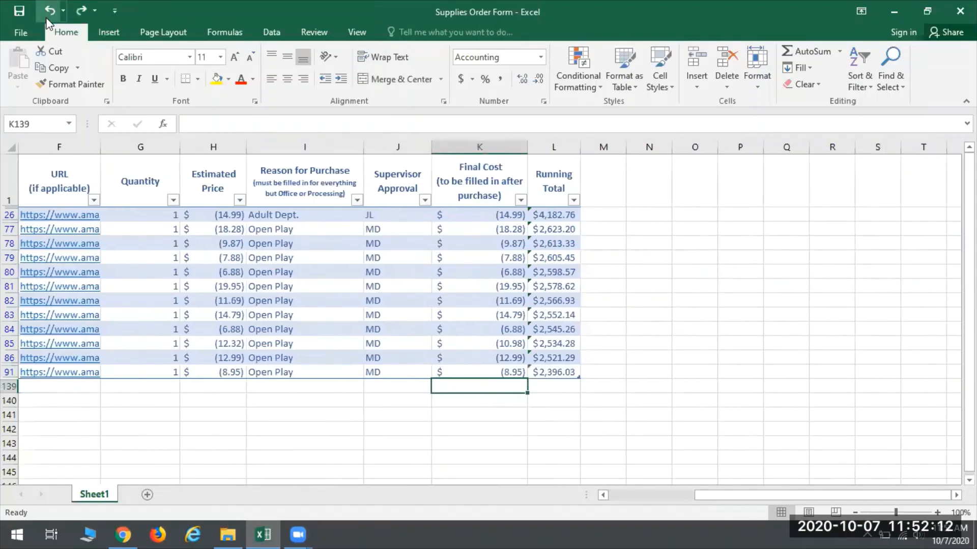
pyautogui.click(56, 18)
pyautogui.moveTo(715, 497); pyautogui.dragTo(533, 491)
pyautogui.hscroll(-3, 237, 289)
pyautogui.scroll(10, 273, 335)
pyautogui.scroll(-15, 279, 309)
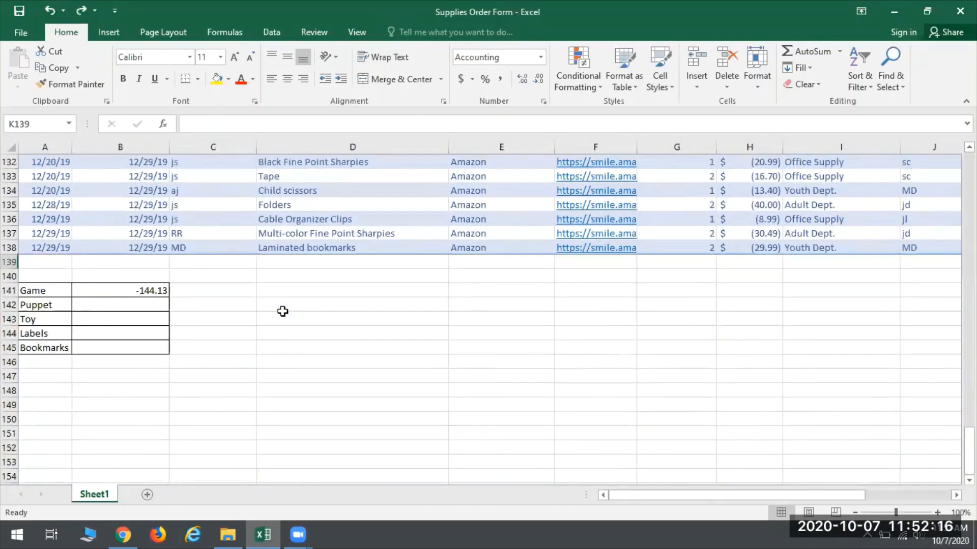
# Step: Check the Game formula in B141, and begin a SUMIF formula in B142 for Puppet with D3:D138 as the criteria range
pyautogui.click(125, 306)
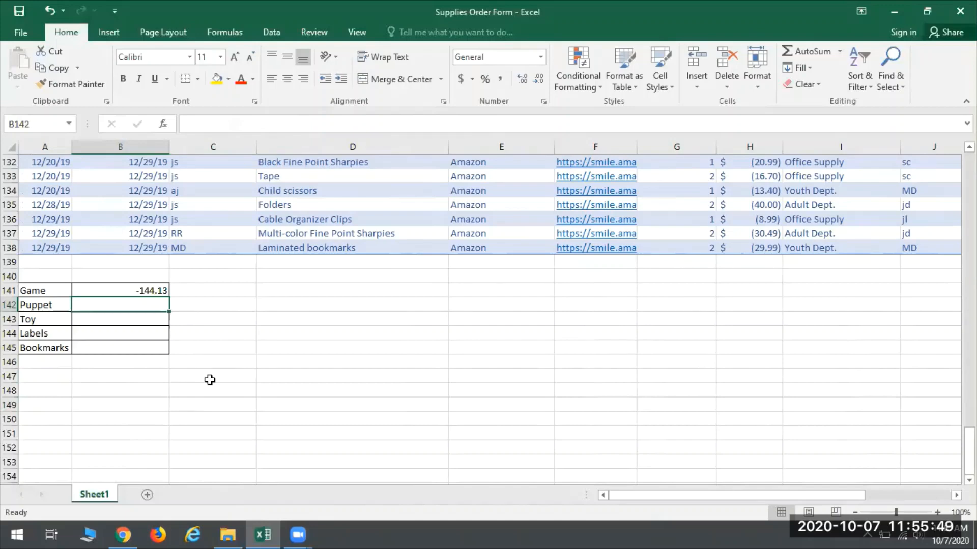
pyautogui.click(102, 292)
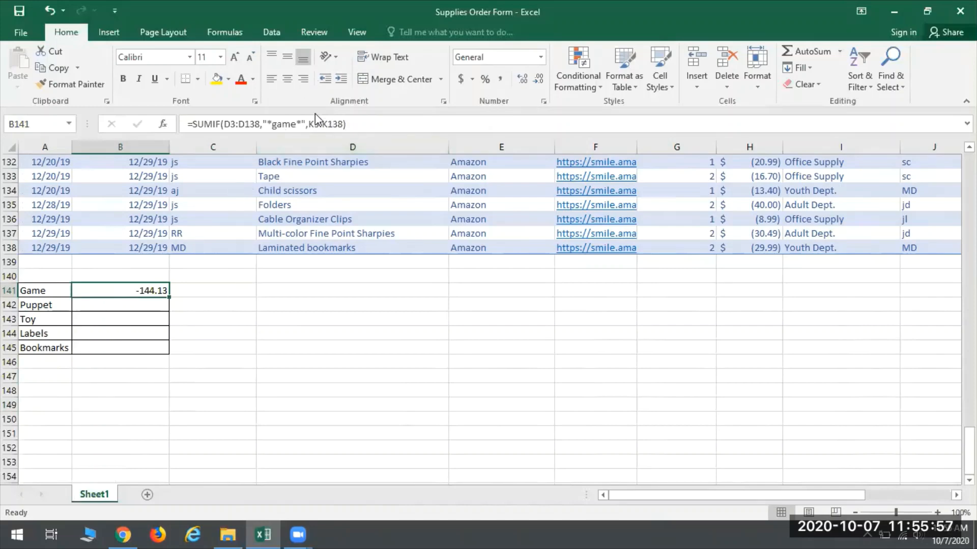
pyautogui.click(110, 307)
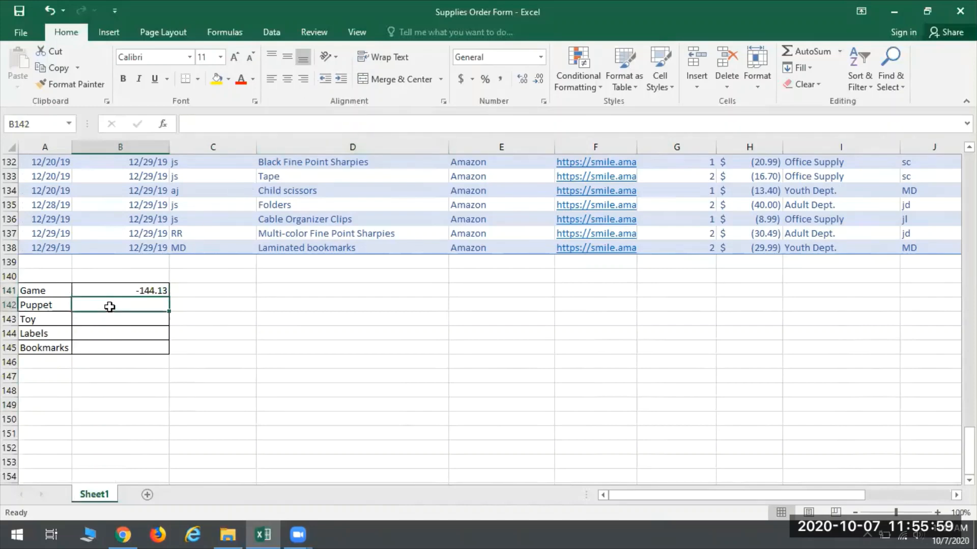
pyautogui.write('=')
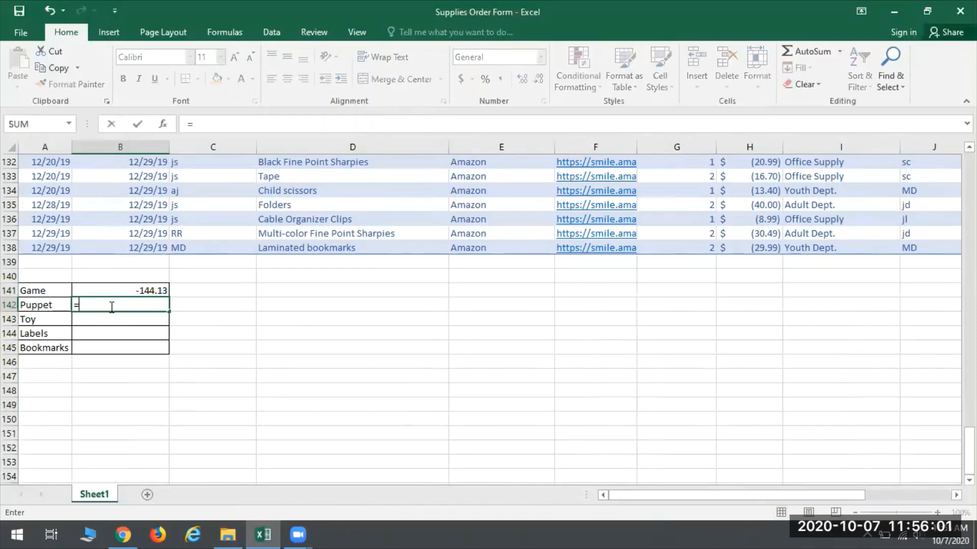
pyautogui.write('sumif(')
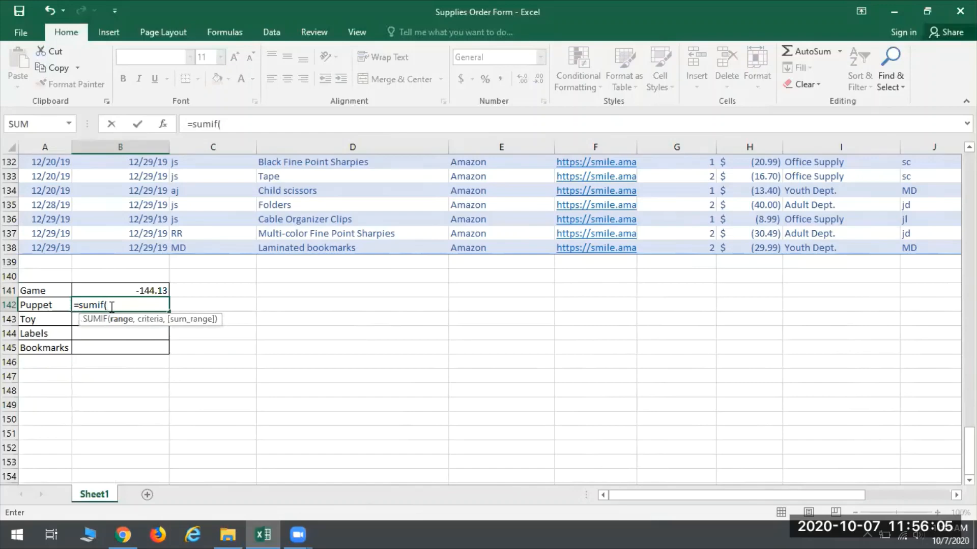
pyautogui.write('D3:D138')
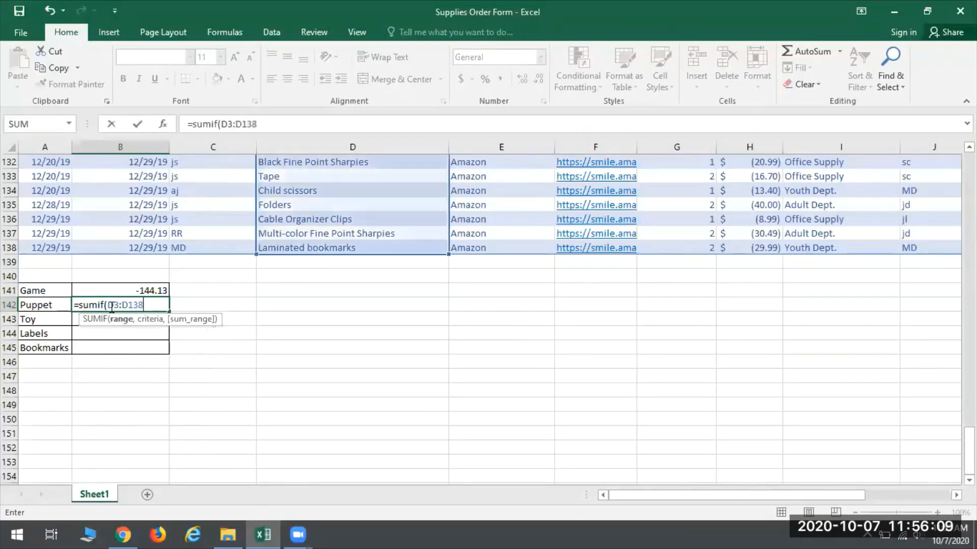
pyautogui.write(',"*')
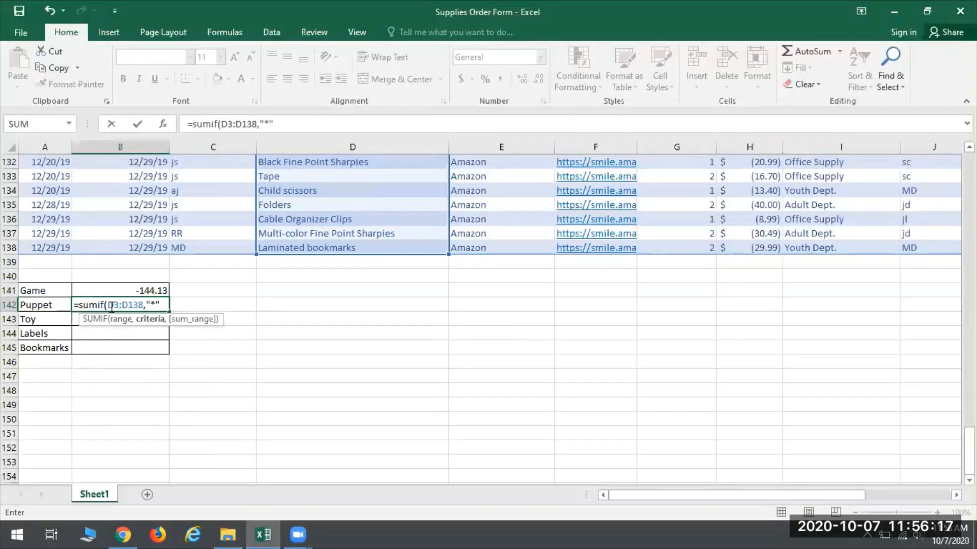
# Step: Add "*" & A142 & "*" as the criteria of the SUMIF formula in B142
pyautogui.write('& A142')
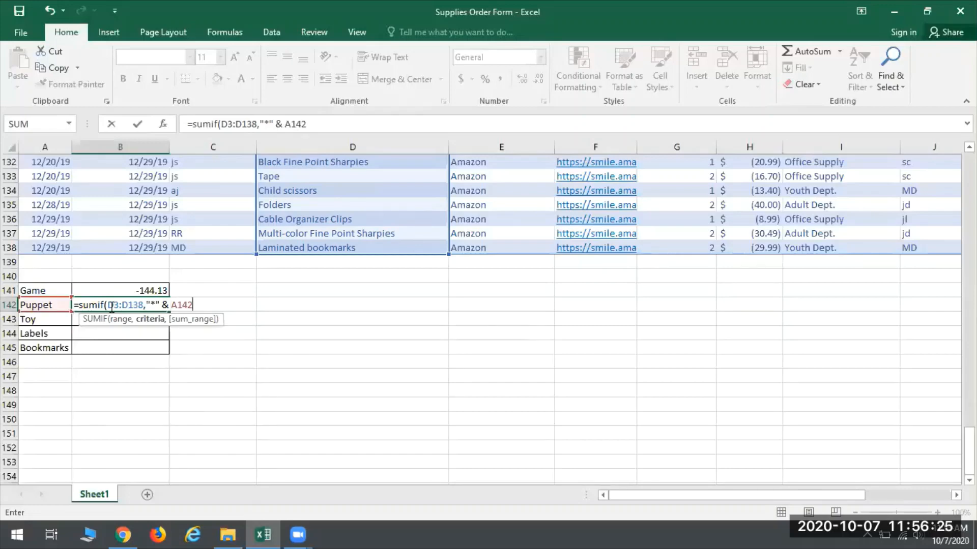
pyautogui.write(' & "*",')
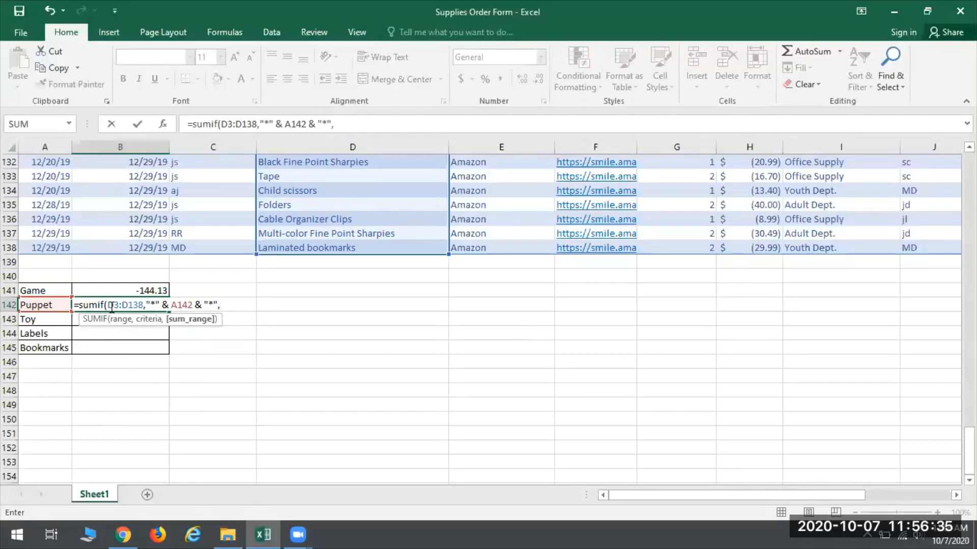
pyautogui.write('K3:K138')
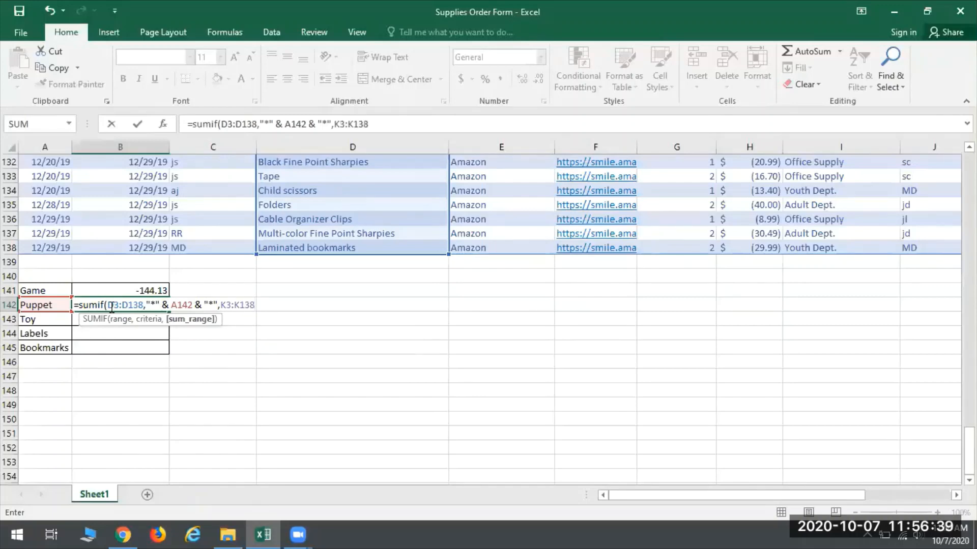
pyautogui.write(')')
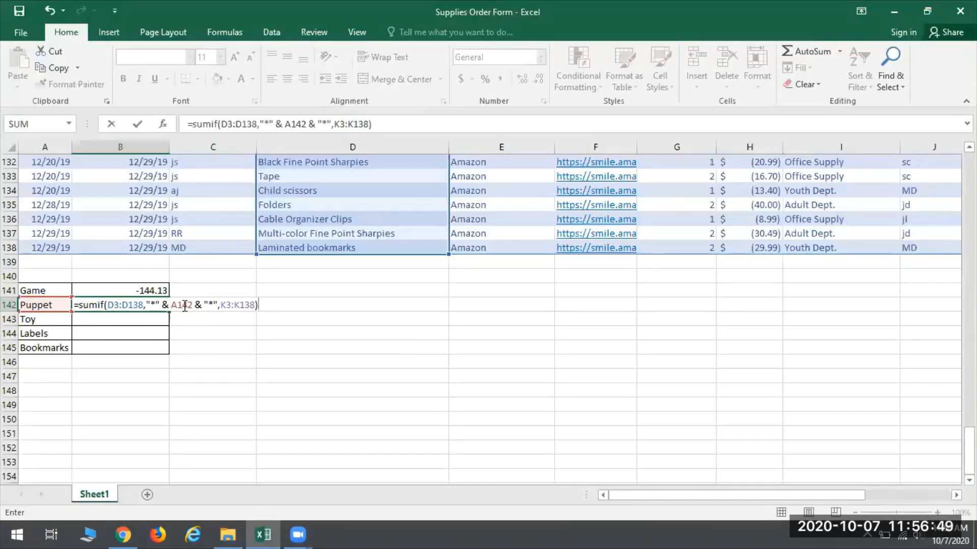
# Step: Complete the B142 formula with the sum range K3:K138 so it reads =SUMIF(D3:D138,"*" & A142 & "*",K3:K138)
pyautogui.press('Return')
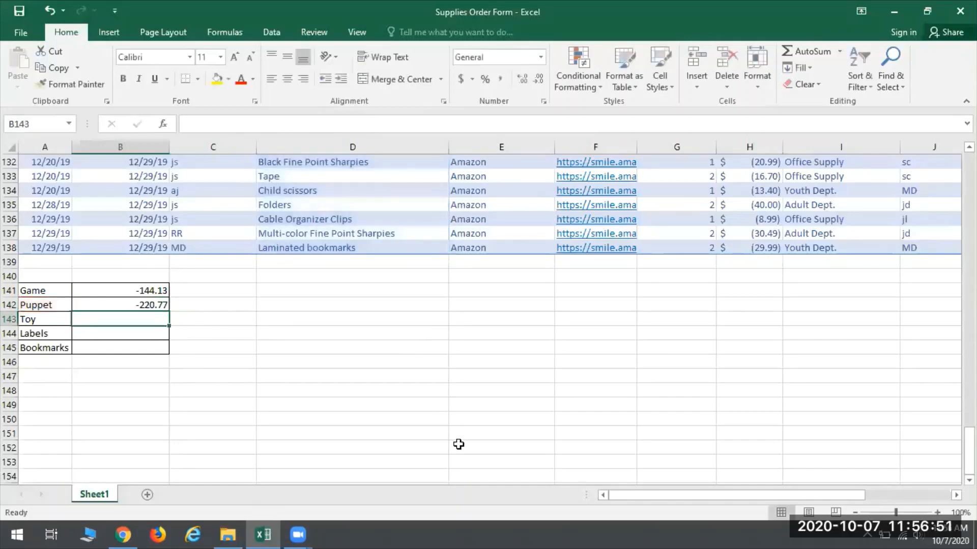
pyautogui.click(127, 305)
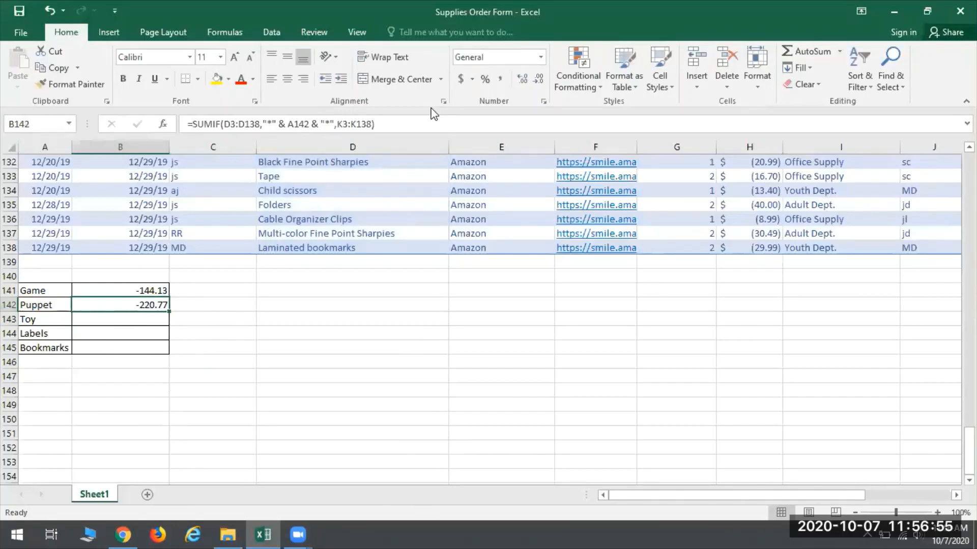
# Step: Filter the Item Name and/or Description column to rows that contain "puppet"
pyautogui.scroll(20, 356, 392)
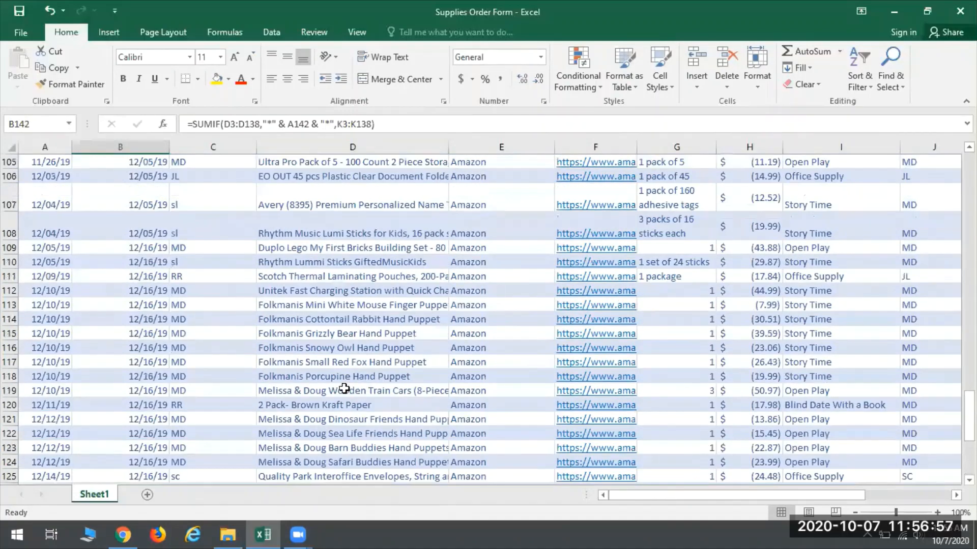
pyautogui.scroll(20, 376, 370)
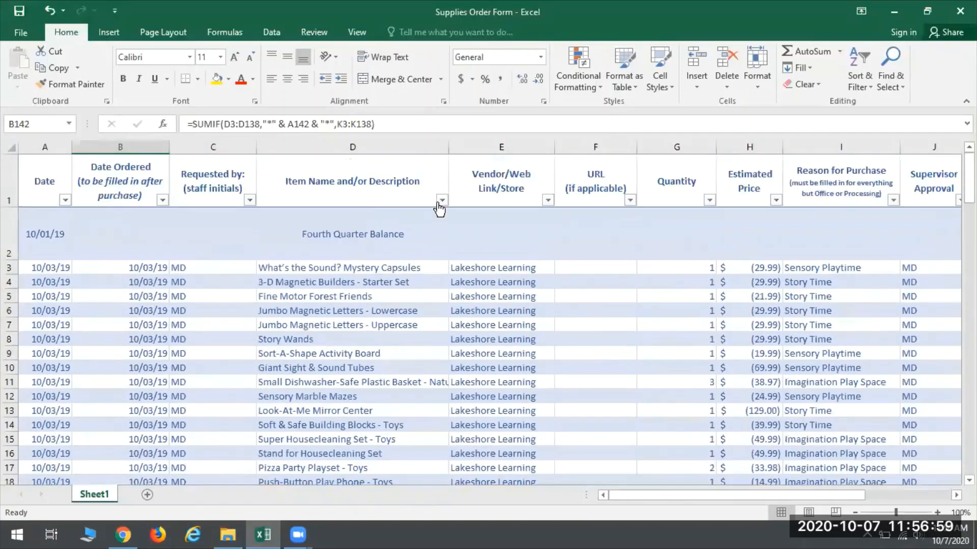
pyautogui.click(441, 199)
pyautogui.moveTo(381, 304)
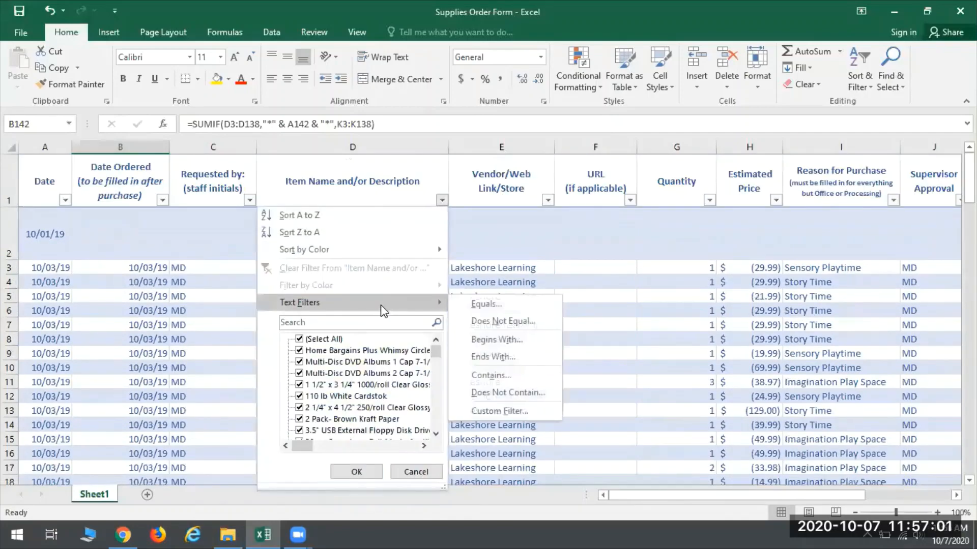
pyautogui.click(487, 378)
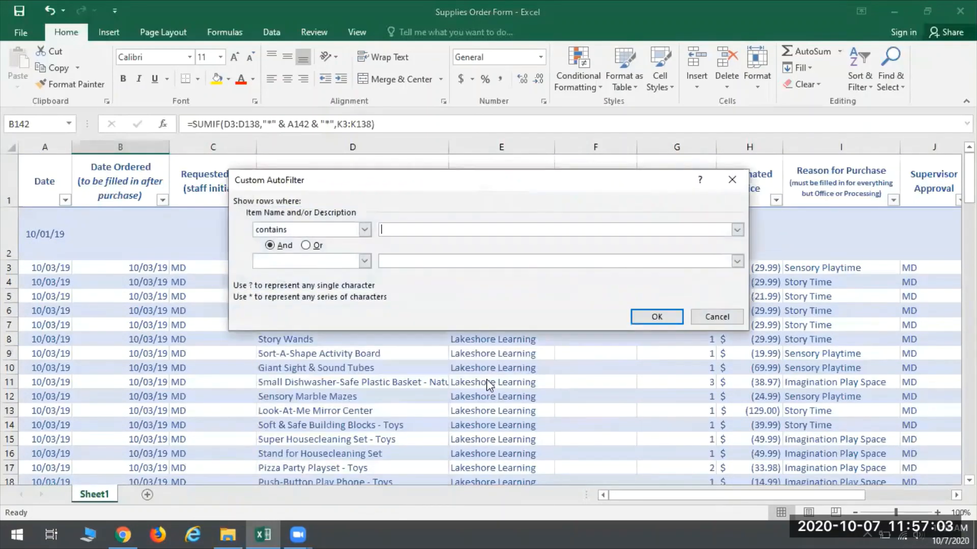
pyautogui.write('pue')
pyautogui.press('BackSpace')
pyautogui.write('ppet')
pyautogui.press('Return')
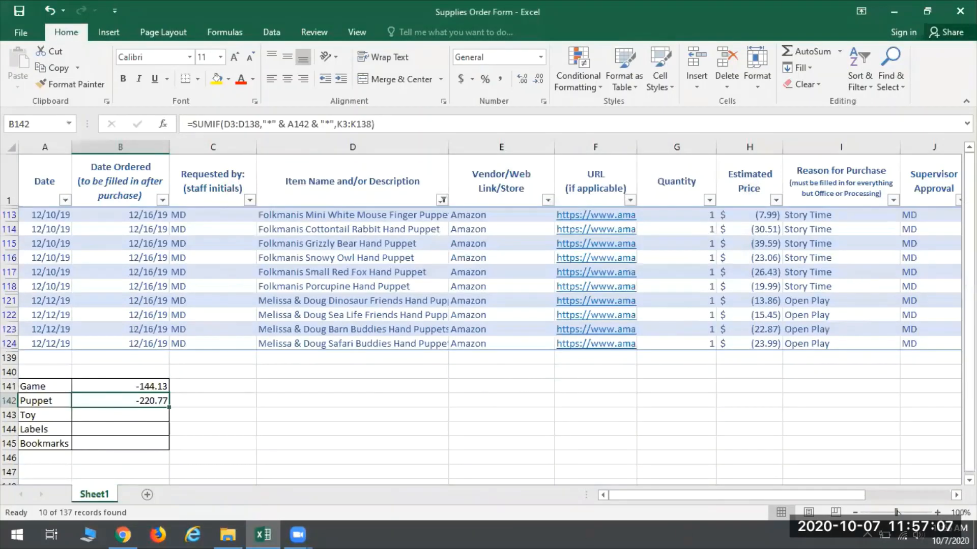
# Step: Total the filtered Final Cost values in K139 with AutoSum and compare the sum with the Puppet total in B142
pyautogui.click(957, 495)
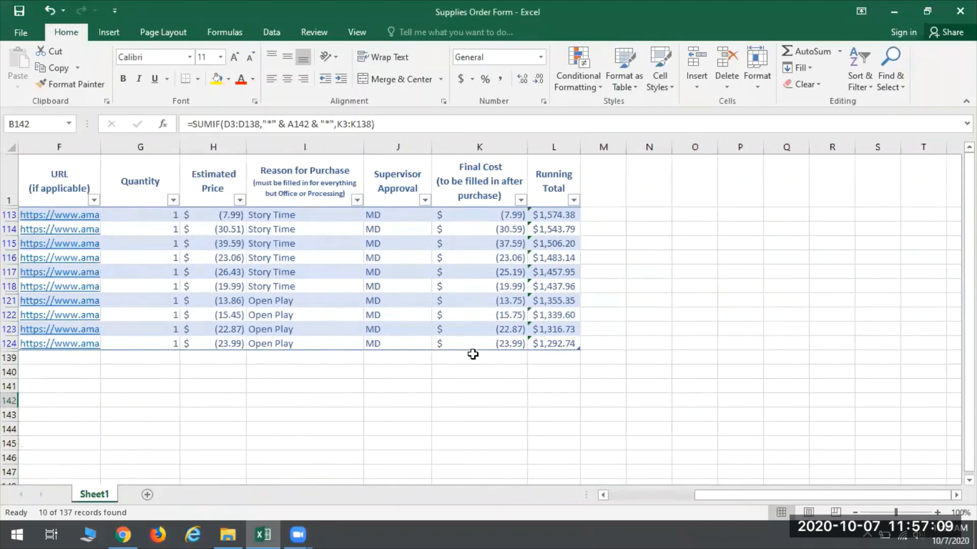
pyautogui.click(473, 356)
pyautogui.click(812, 57)
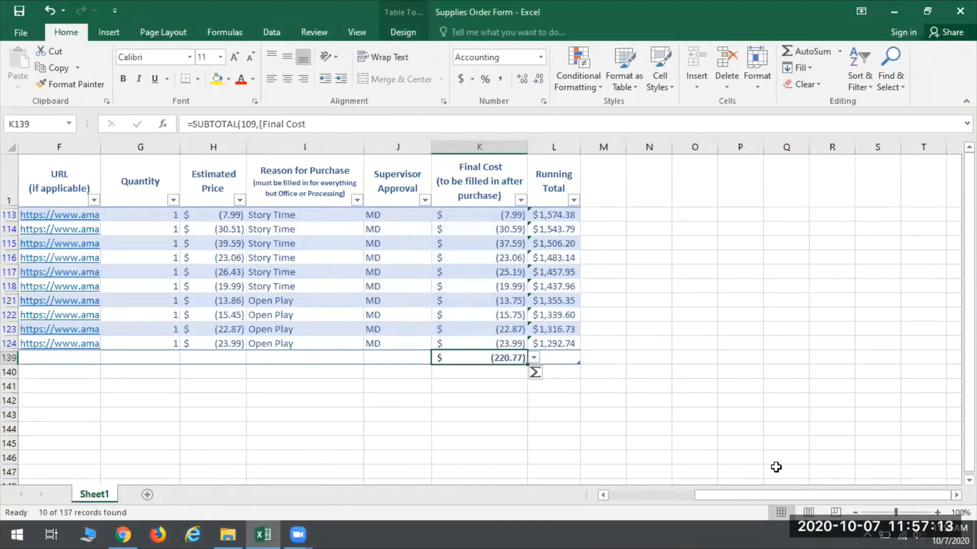
pyautogui.moveTo(707, 494); pyautogui.dragTo(613, 493)
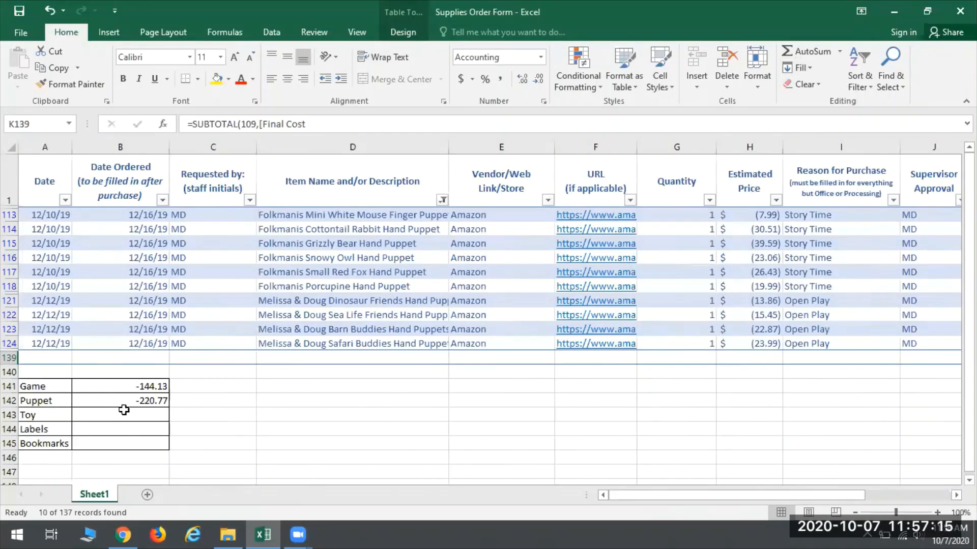